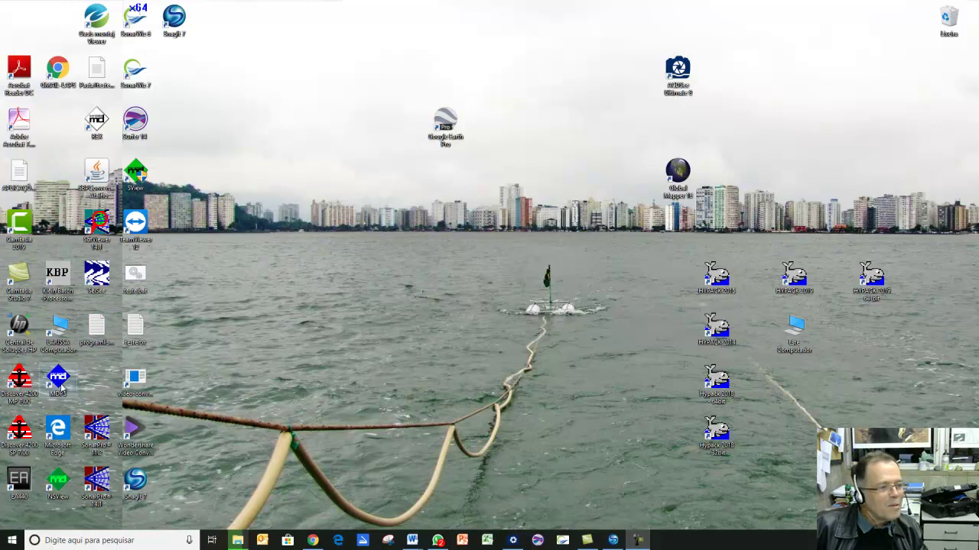
Step: Open MDPS and start a new project with the ETRS89 / TM35FIN projected system and EGM96 geoid height as vertical system
{"action": "double_click", "coordinate": [60, 378]}
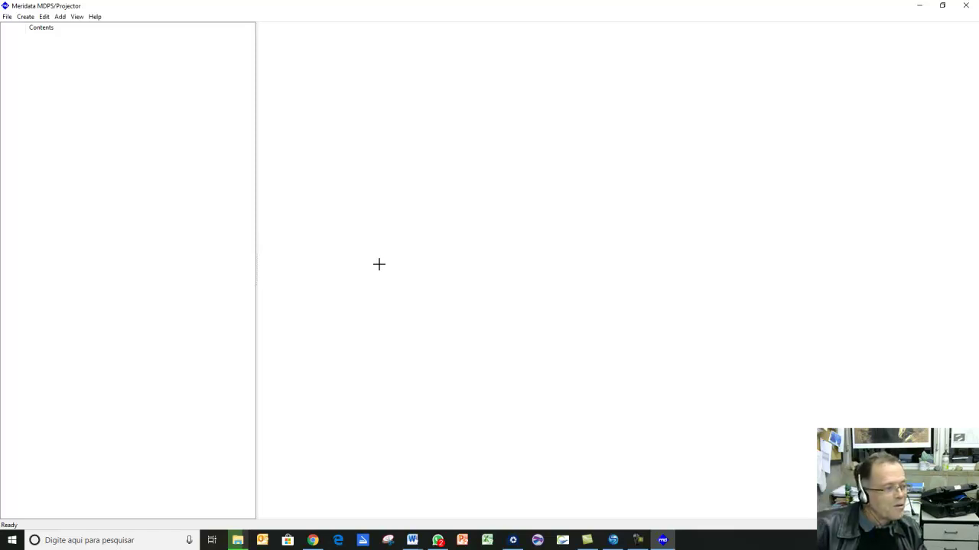
{"action": "left_click", "coordinate": [7, 17]}
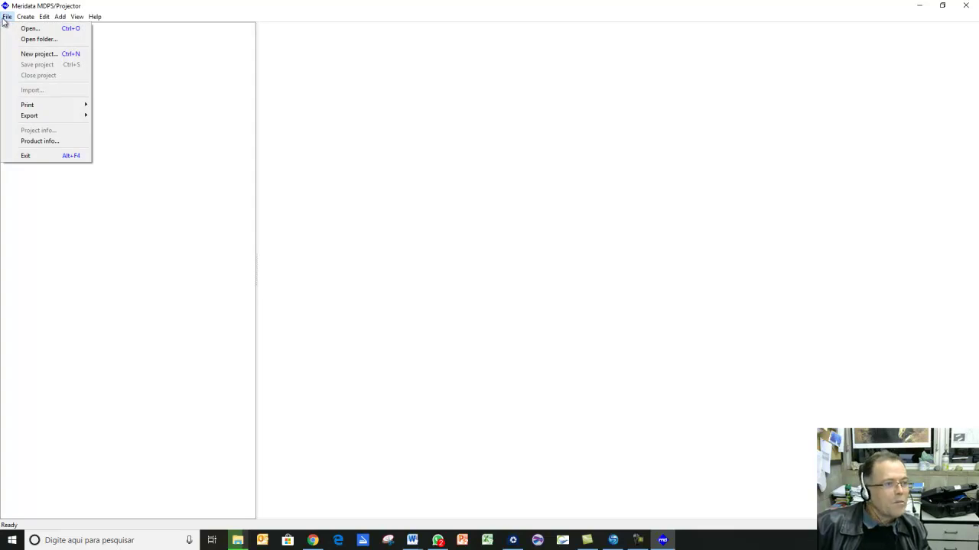
{"action": "left_click", "coordinate": [35, 54]}
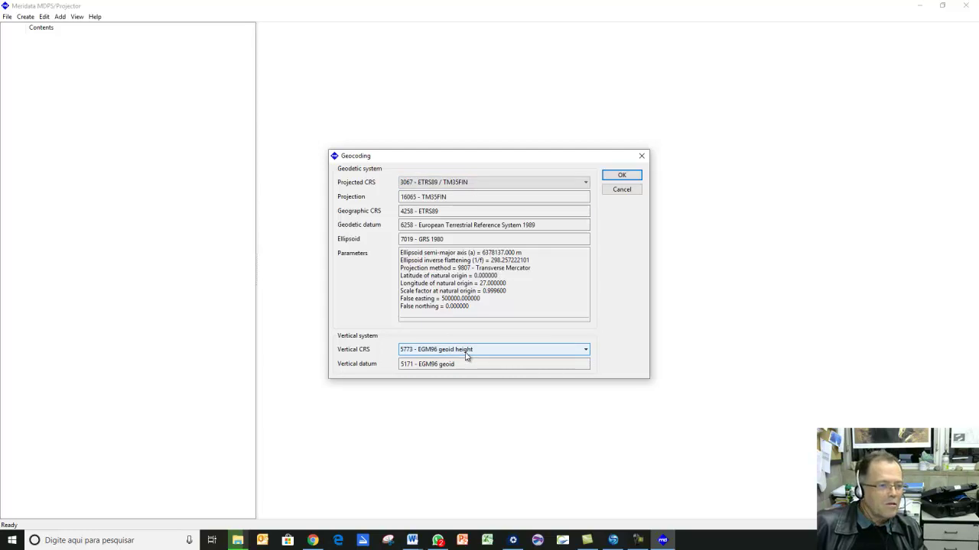
{"action": "left_click", "coordinate": [626, 177]}
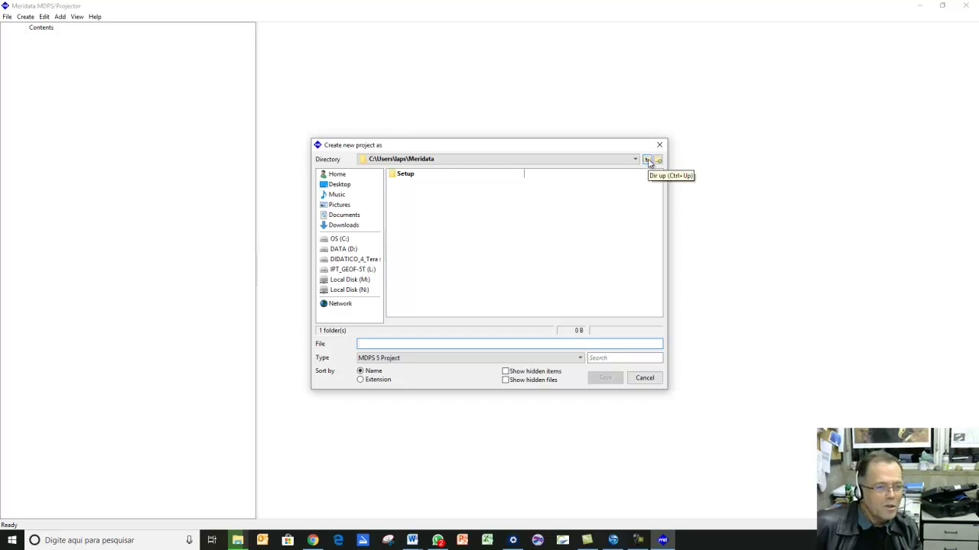
Step: Browse to C:\FINLANDIA as the project location and start a new directory there
{"action": "double_click", "coordinate": [647, 161]}
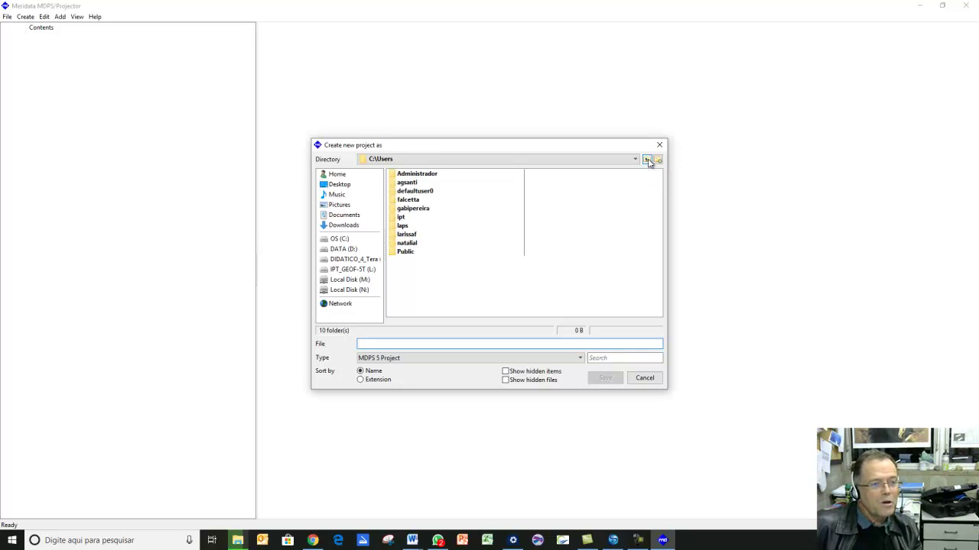
{"action": "left_click", "coordinate": [647, 162]}
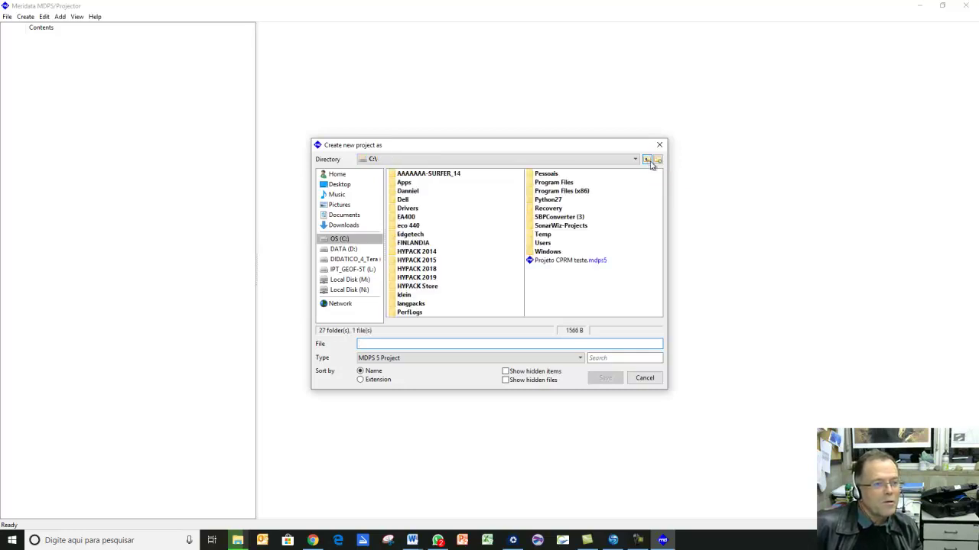
{"action": "double_click", "coordinate": [420, 244]}
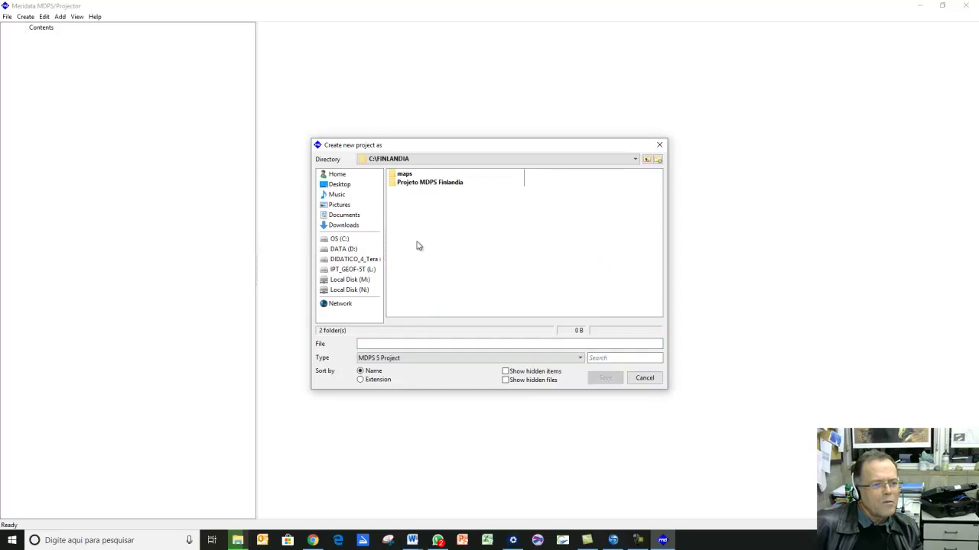
{"action": "left_click", "coordinate": [393, 343]}
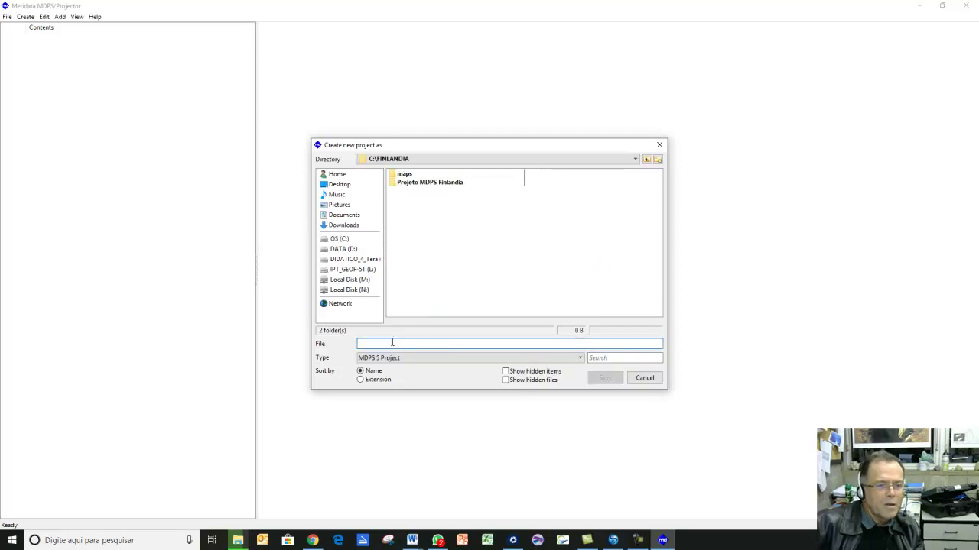
{"action": "left_click", "coordinate": [657, 161]}
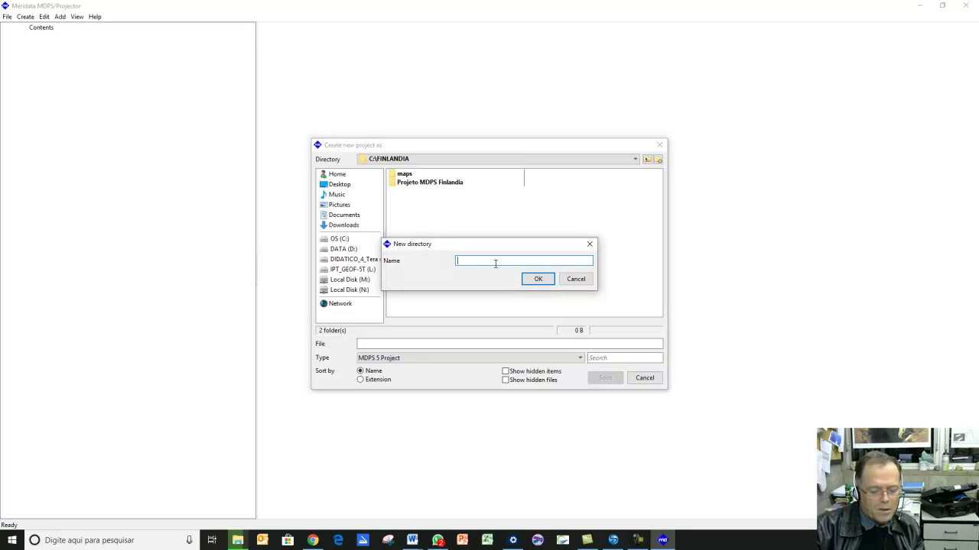
{"action": "type", "text": "Projeto MDPS"}
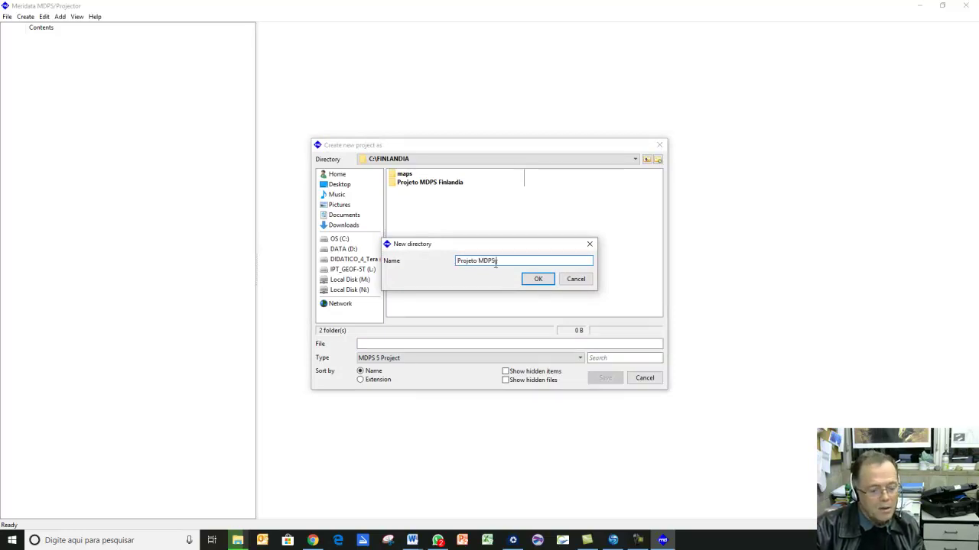
{"action": "type", "text": "2019"}
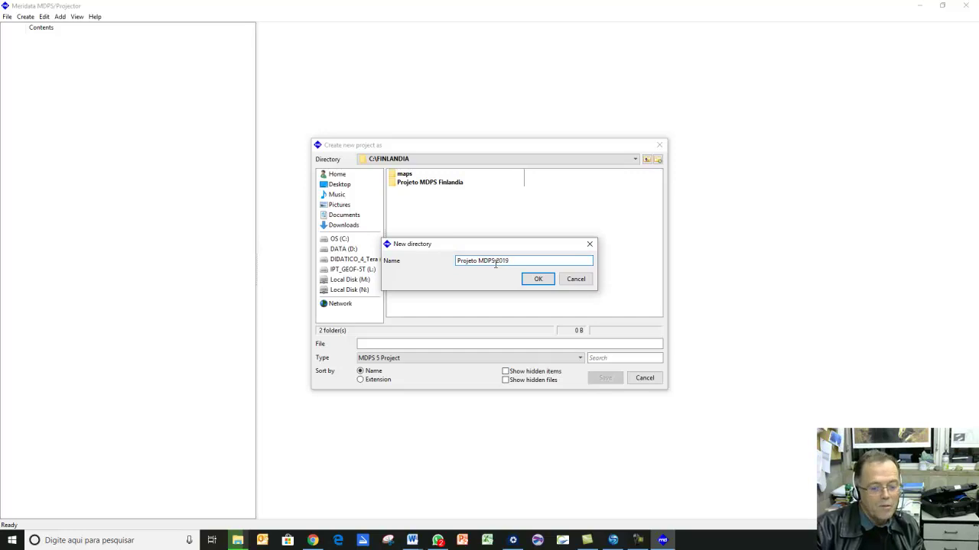
{"action": "type", "text": " - 2"}
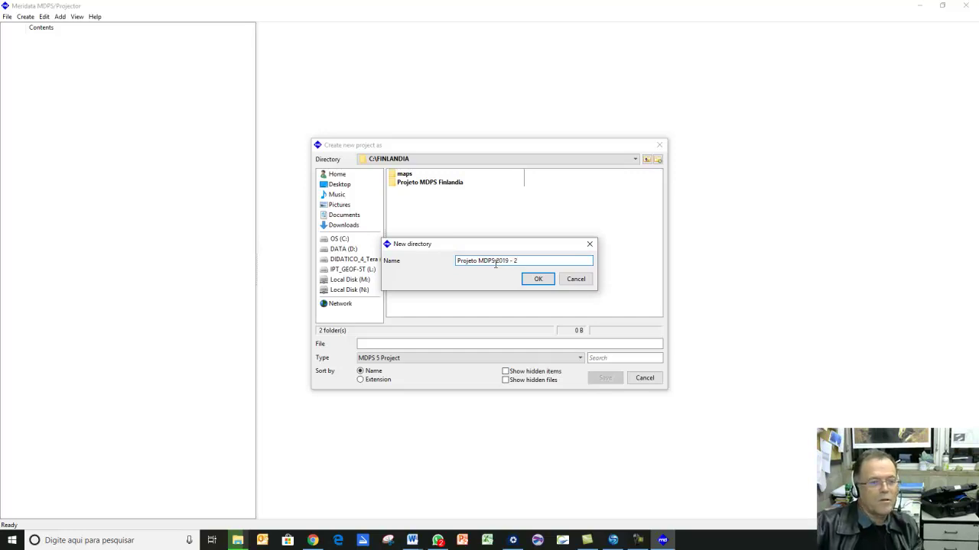
{"action": "left_click", "coordinate": [495, 261]}
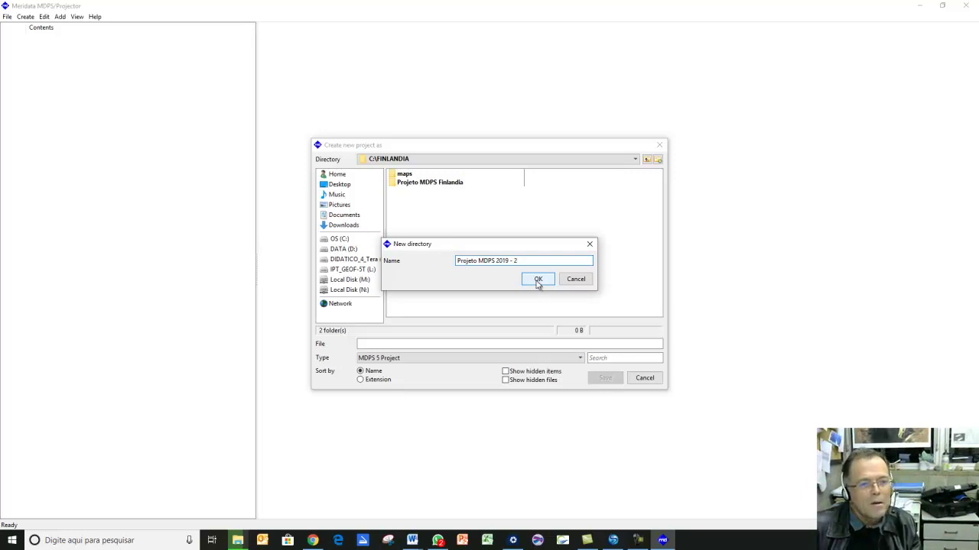
Step: Name the new directory Inkoo-Finlandia and create it
{"action": "left_click_drag", "start_coordinate": [523, 260], "coordinate": [426, 261]}
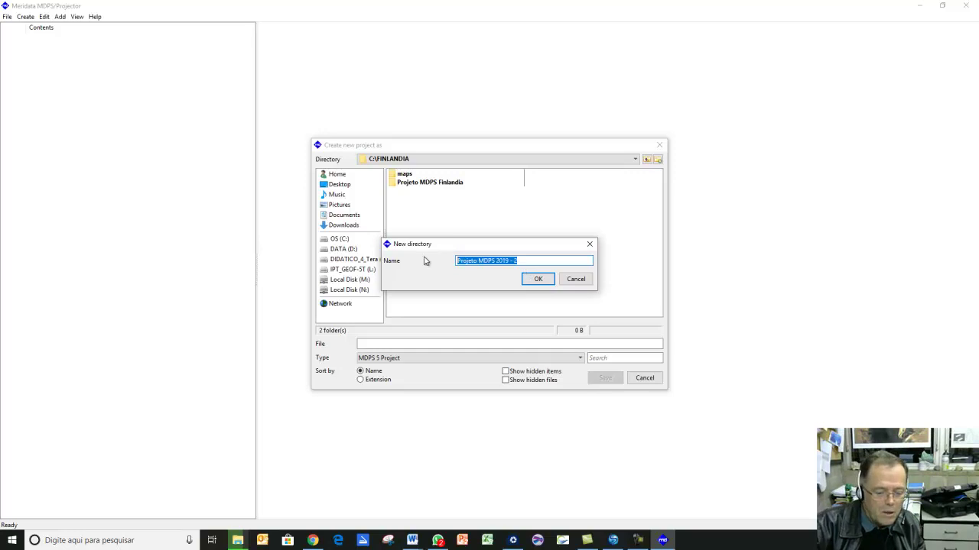
{"action": "type", "text": "Inkoo-Fin"}
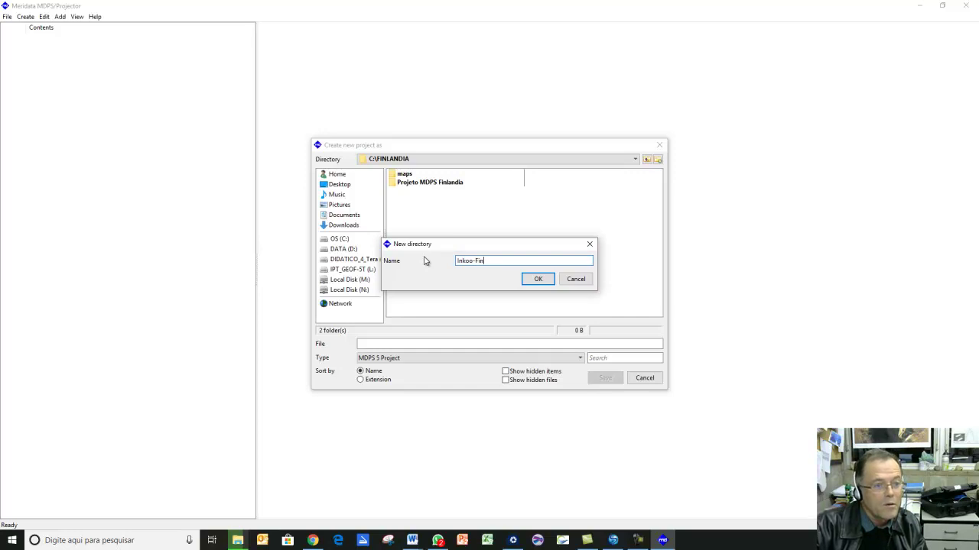
{"action": "type", "text": "landia"}
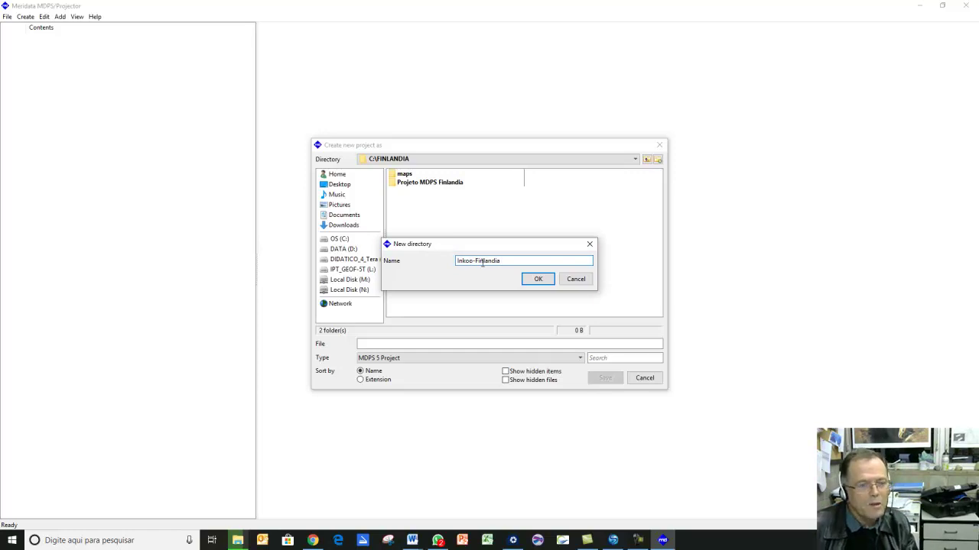
{"action": "left_click", "coordinate": [539, 282]}
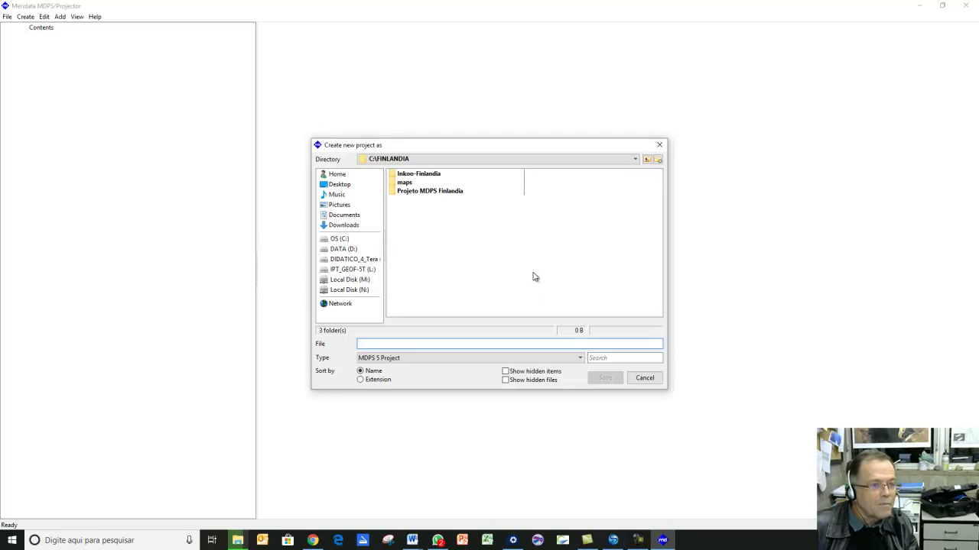
Step: Save the new MDPS 5 project as Inkoo-Fin inside the Inkoo-Finlandia folder
{"action": "double_click", "coordinate": [406, 176]}
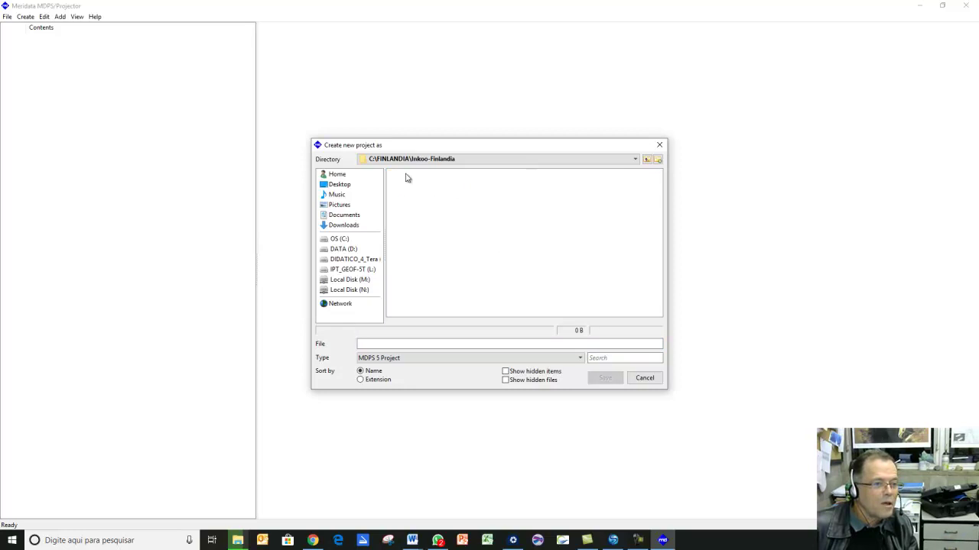
{"action": "left_click", "coordinate": [378, 342]}
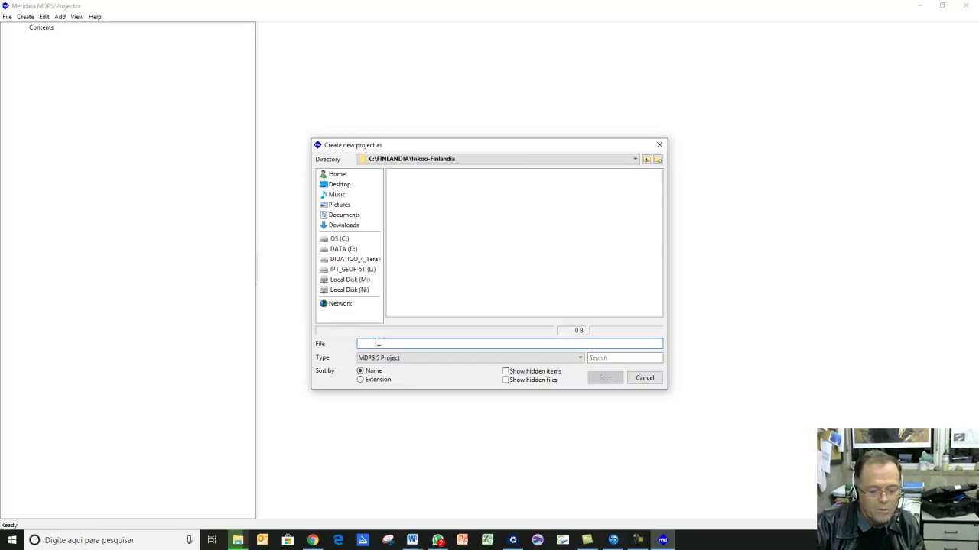
{"action": "type", "text": "Inkoo"}
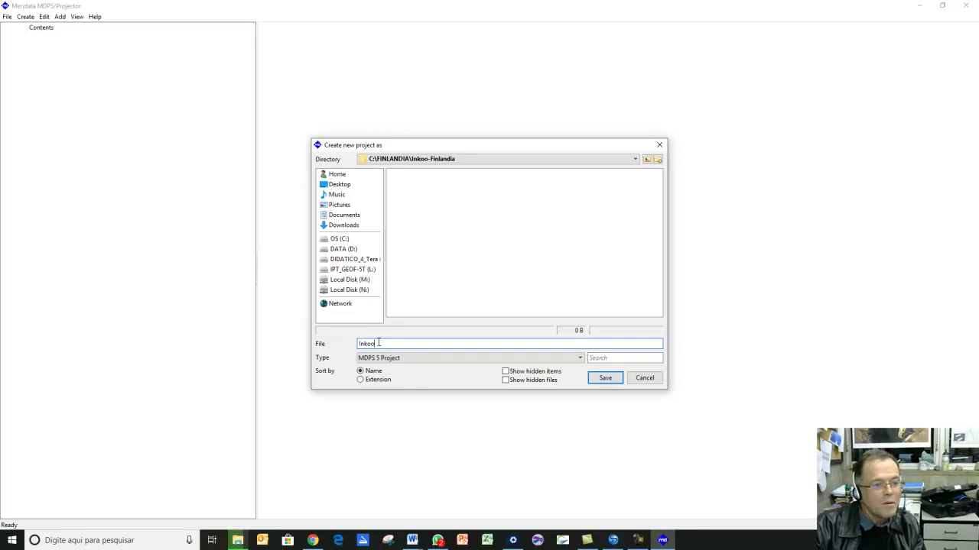
{"action": "type", "text": "-Fin"}
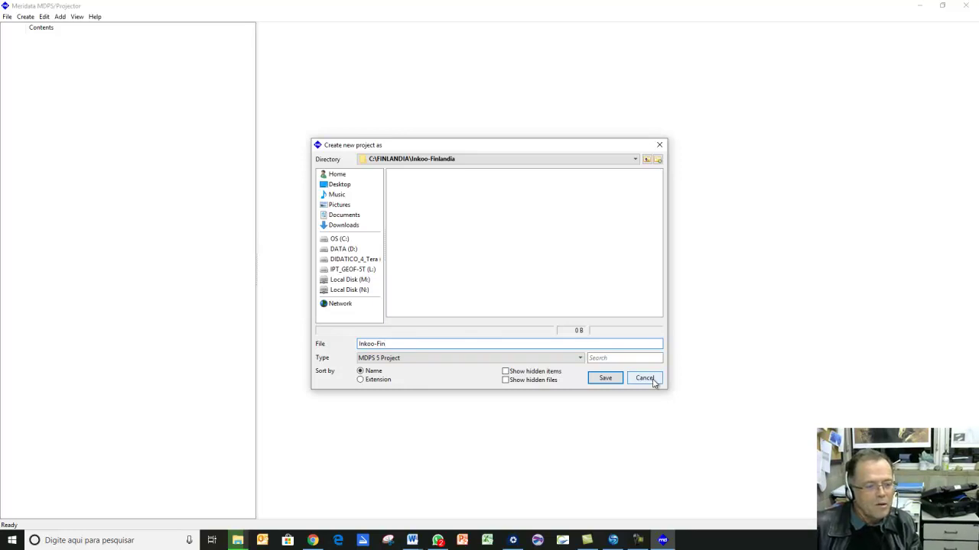
{"action": "left_click", "coordinate": [606, 379]}
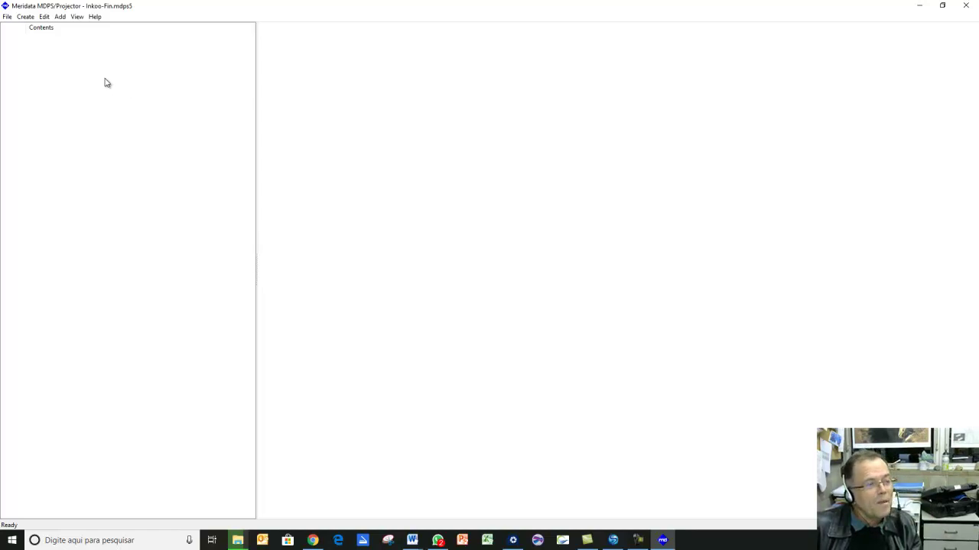
Step: Create a water level database containing one observation with the default values: date 1970-01-01 and water level 0 m
{"action": "left_click", "coordinate": [26, 17]}
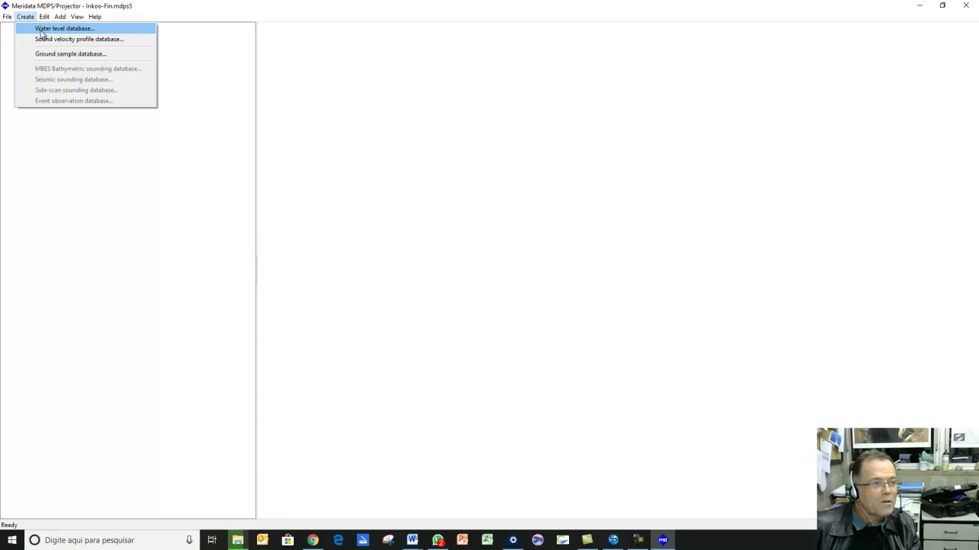
{"action": "left_click", "coordinate": [42, 31]}
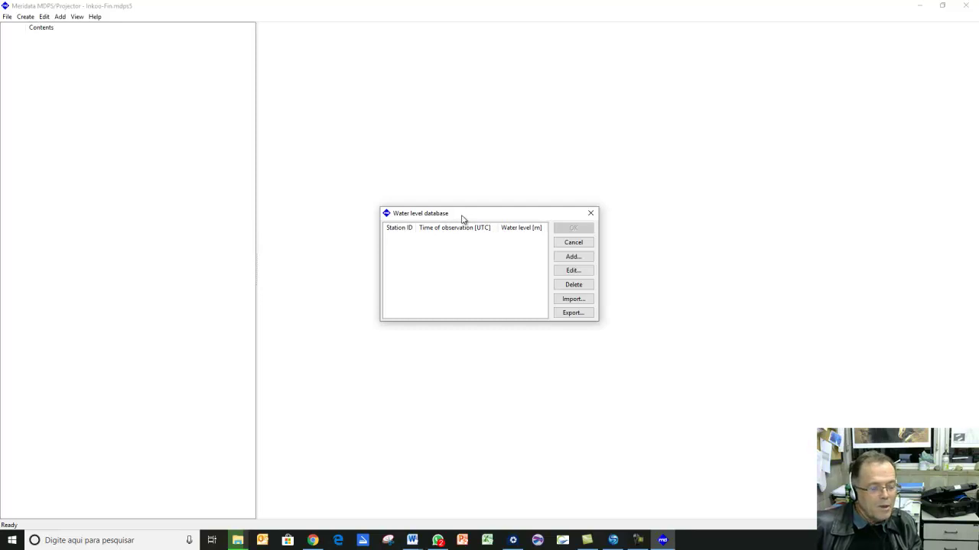
{"action": "left_click", "coordinate": [574, 257]}
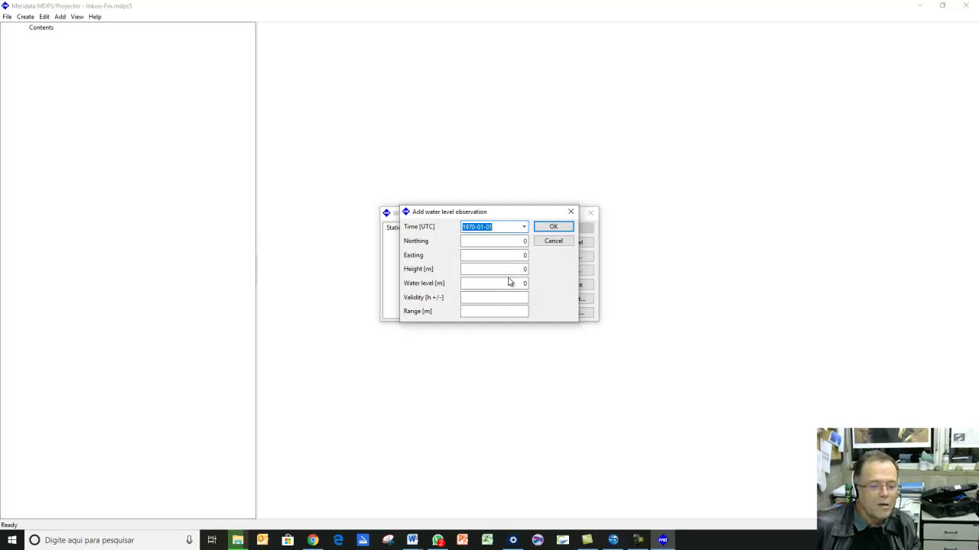
{"action": "left_click", "coordinate": [553, 226]}
{"action": "left_click", "coordinate": [573, 228]}
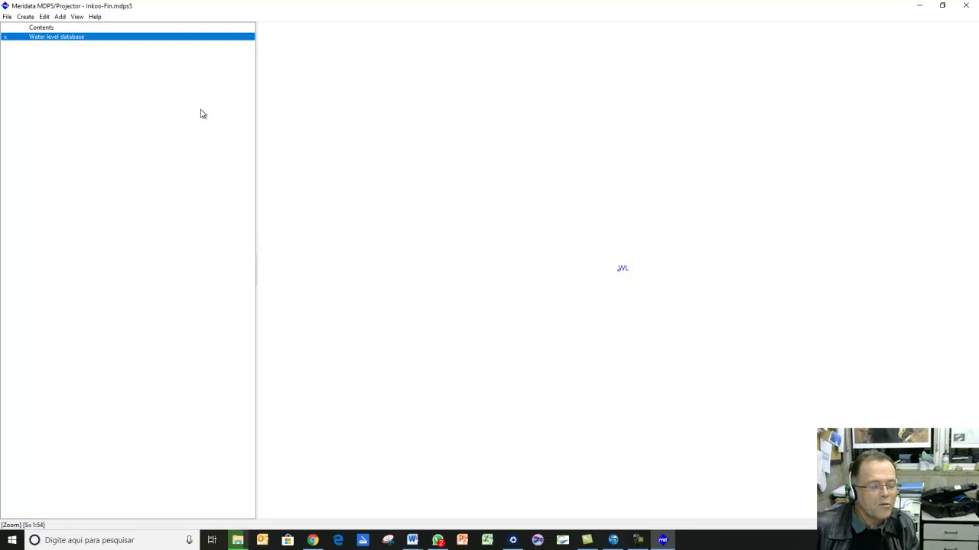
Step: Create a sound velocity profile database with one default-dated profile holding a 1500 m/s observation at 0 m depth
{"action": "left_click", "coordinate": [29, 17]}
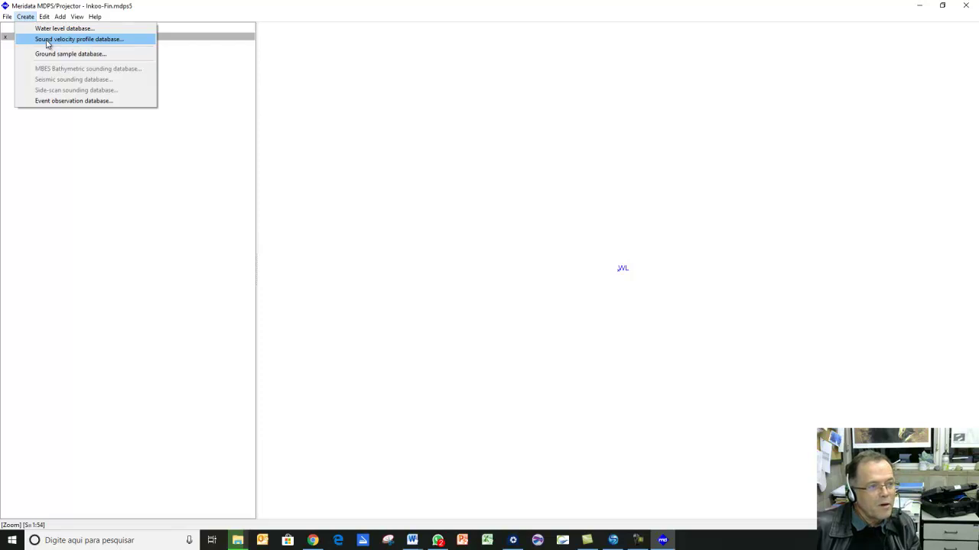
{"action": "left_click", "coordinate": [48, 41]}
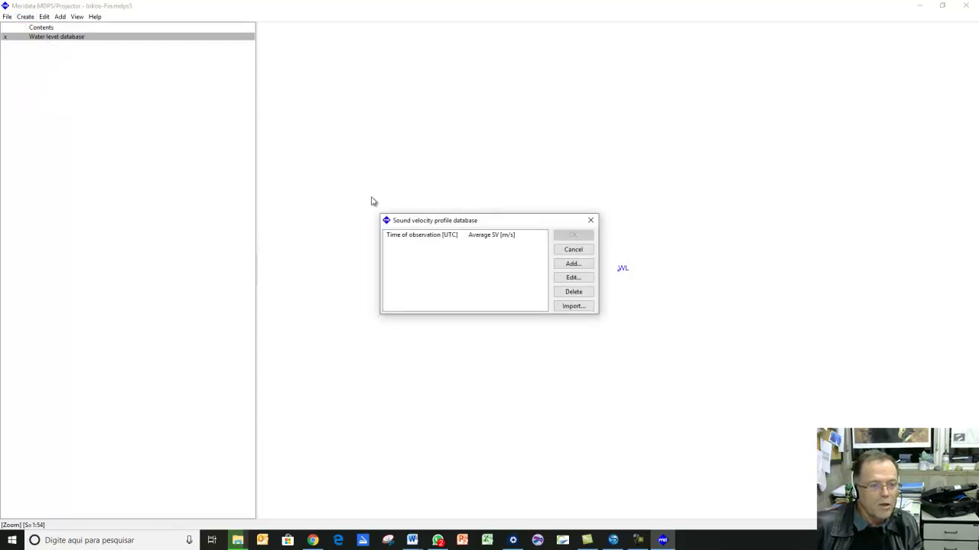
{"action": "left_click", "coordinate": [579, 267]}
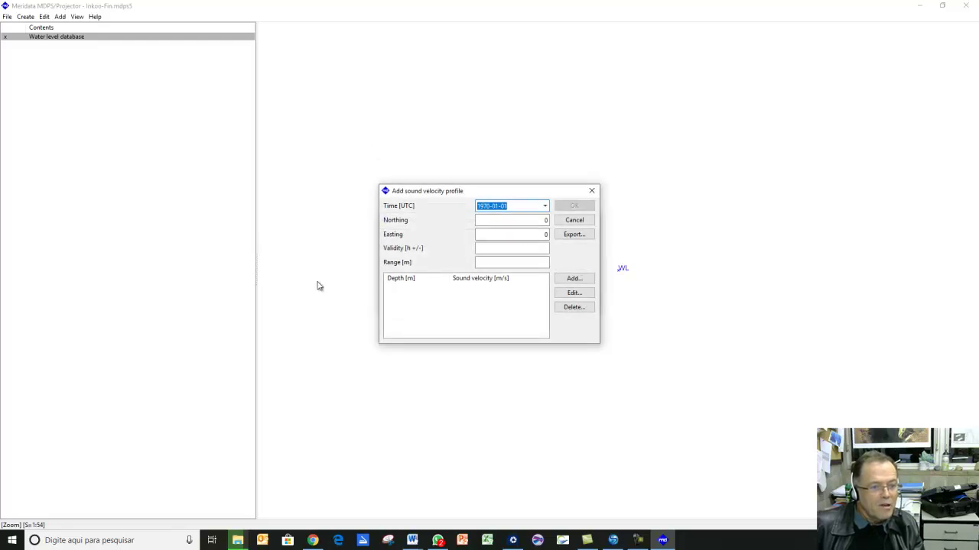
{"action": "left_click", "coordinate": [575, 280]}
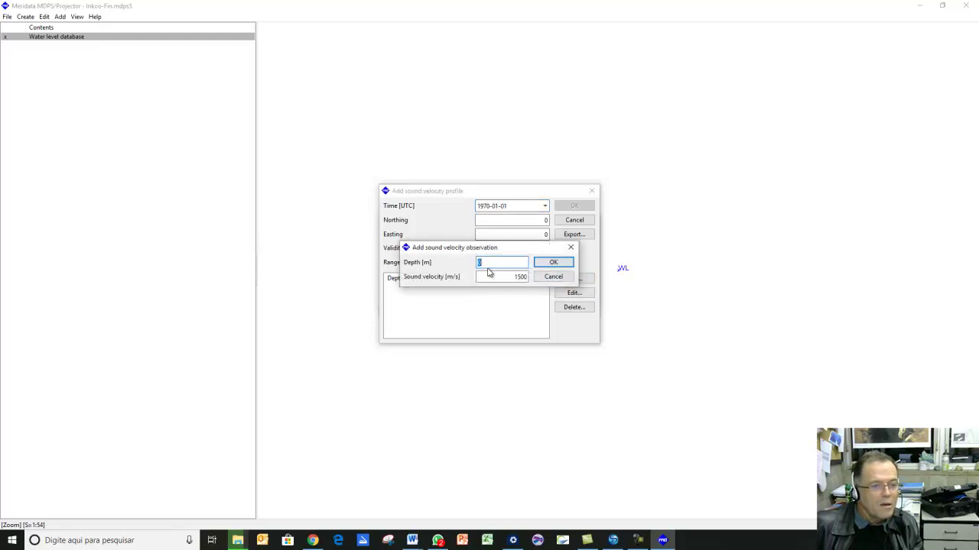
{"action": "left_click", "coordinate": [553, 262]}
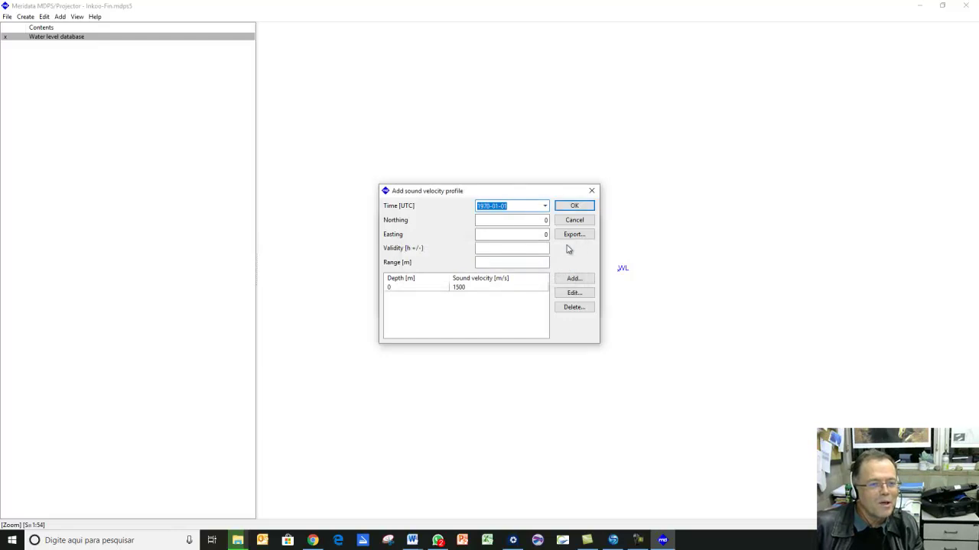
{"action": "left_click", "coordinate": [575, 206]}
{"action": "left_click", "coordinate": [575, 234]}
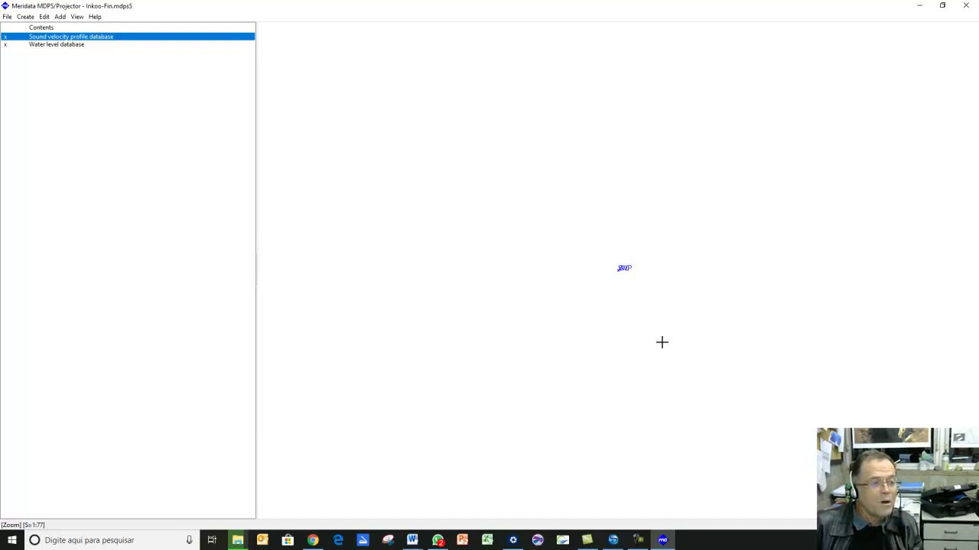
Step: Minimize the project window and open Meridata SView from the desktop
{"action": "left_click", "coordinate": [27, 17]}
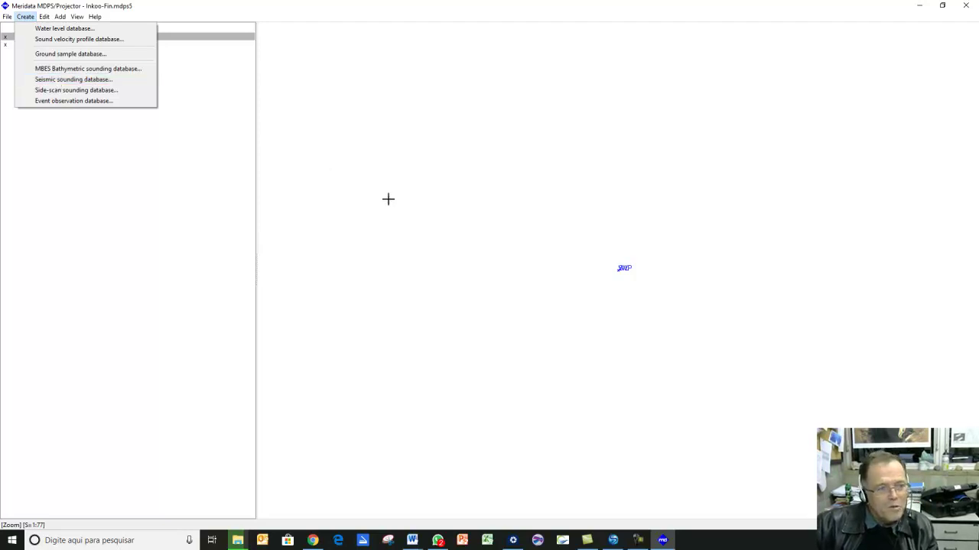
{"action": "left_click", "coordinate": [922, 9]}
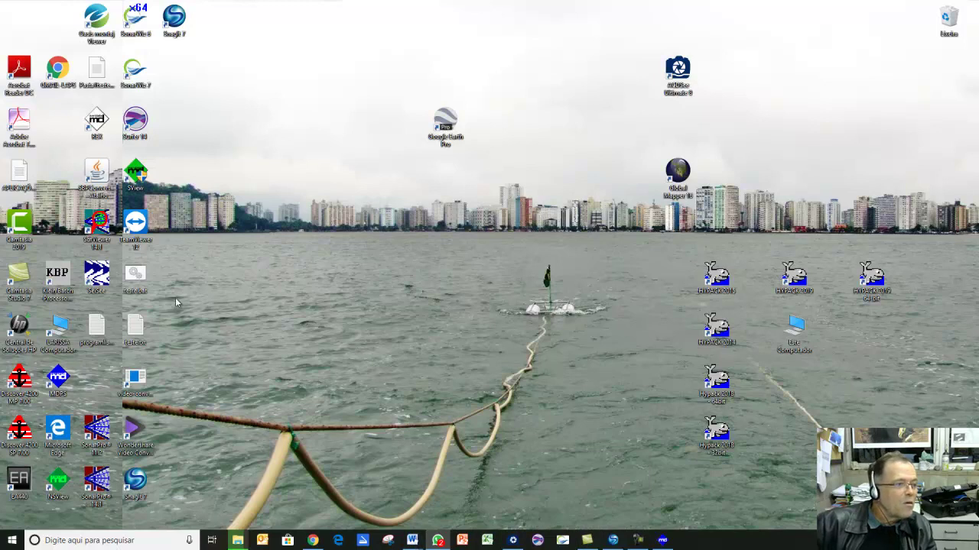
{"action": "double_click", "coordinate": [138, 176]}
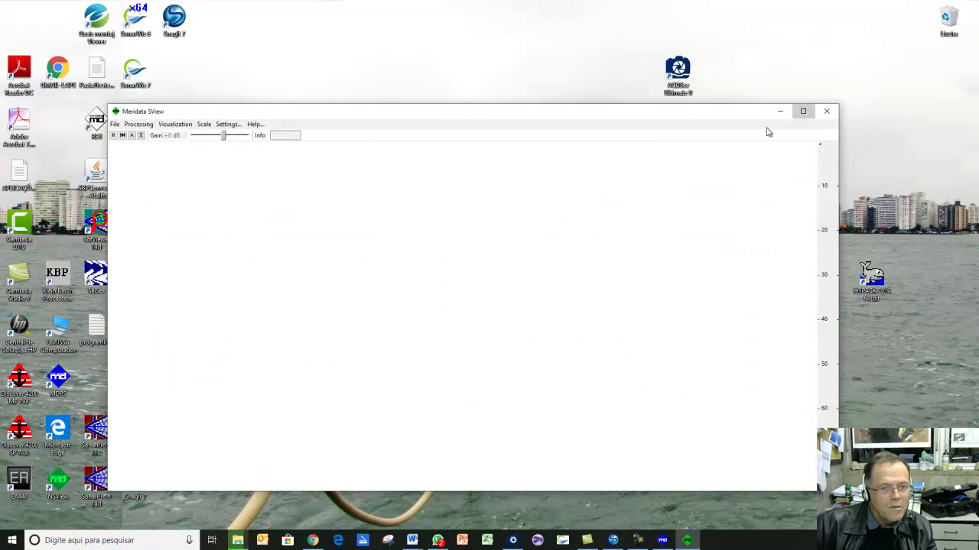
Step: Maximize the SView window and browse to the C:\FINLANDIA folder for opening survey files
{"action": "left_click", "coordinate": [800, 113]}
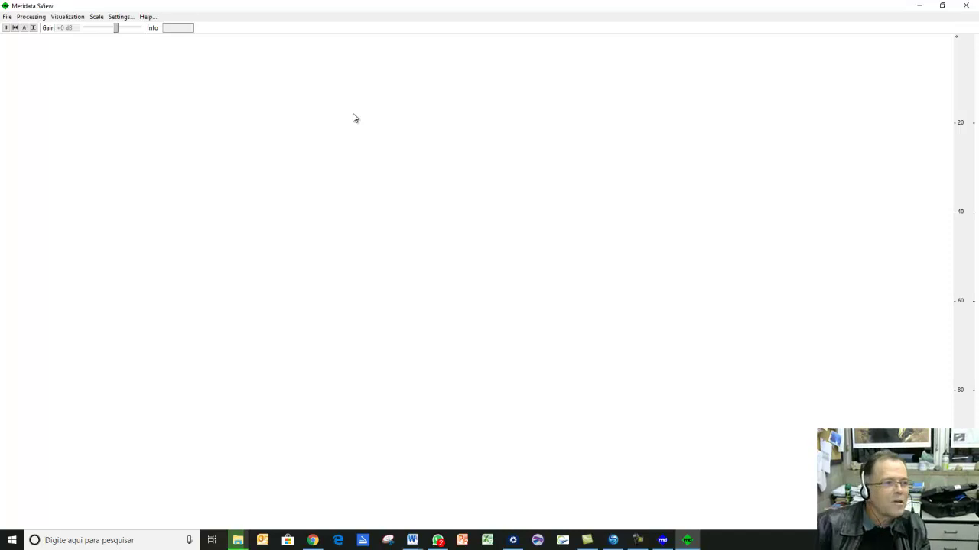
{"action": "left_click", "coordinate": [9, 17]}
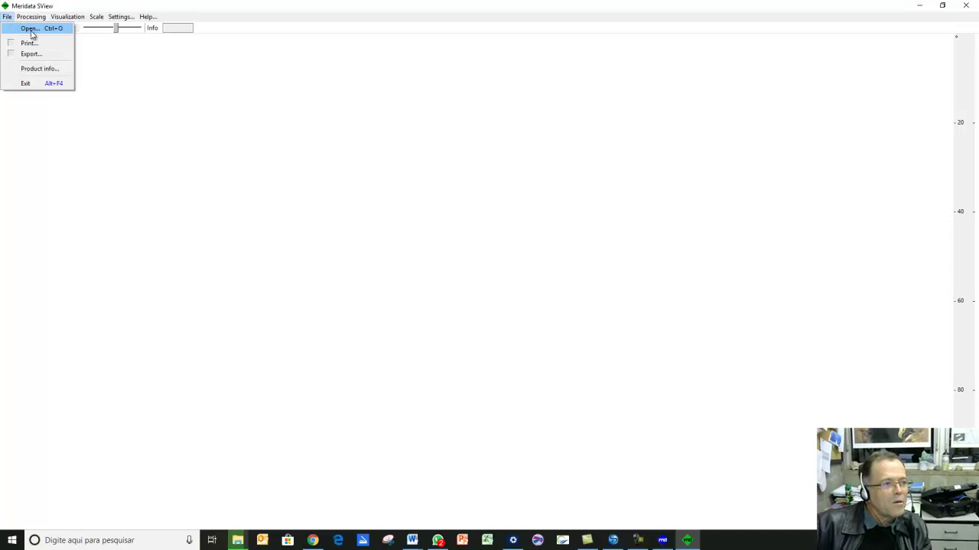
{"action": "left_click", "coordinate": [32, 31]}
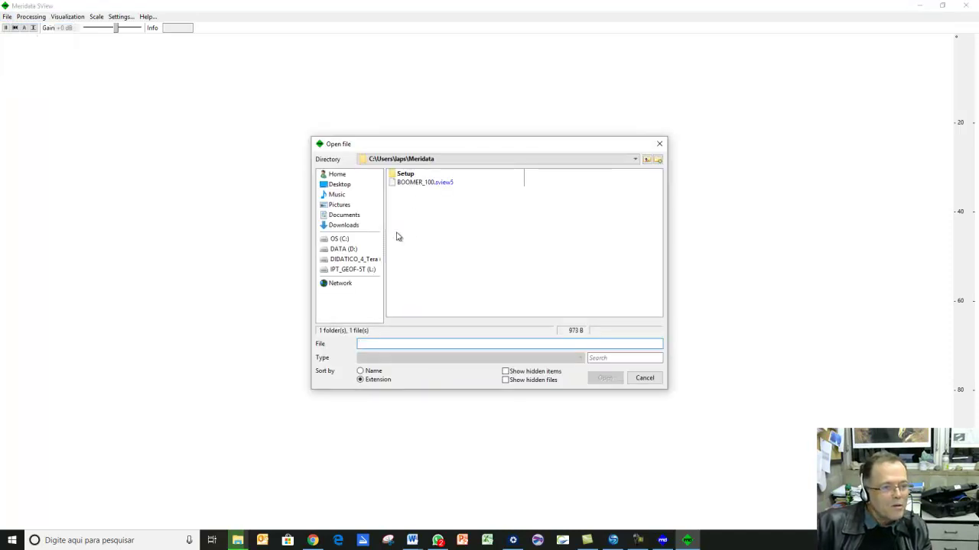
{"action": "left_click", "coordinate": [342, 240]}
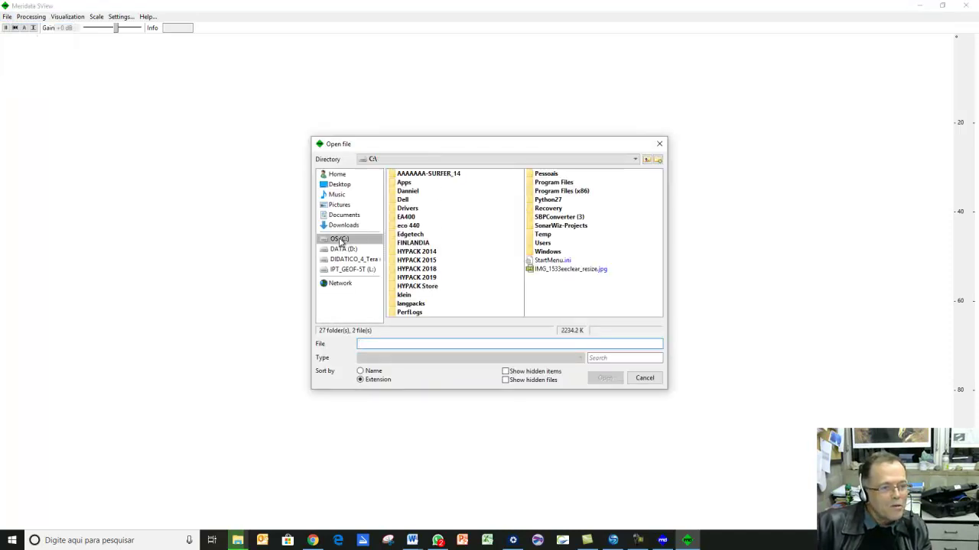
{"action": "double_click", "coordinate": [420, 244]}
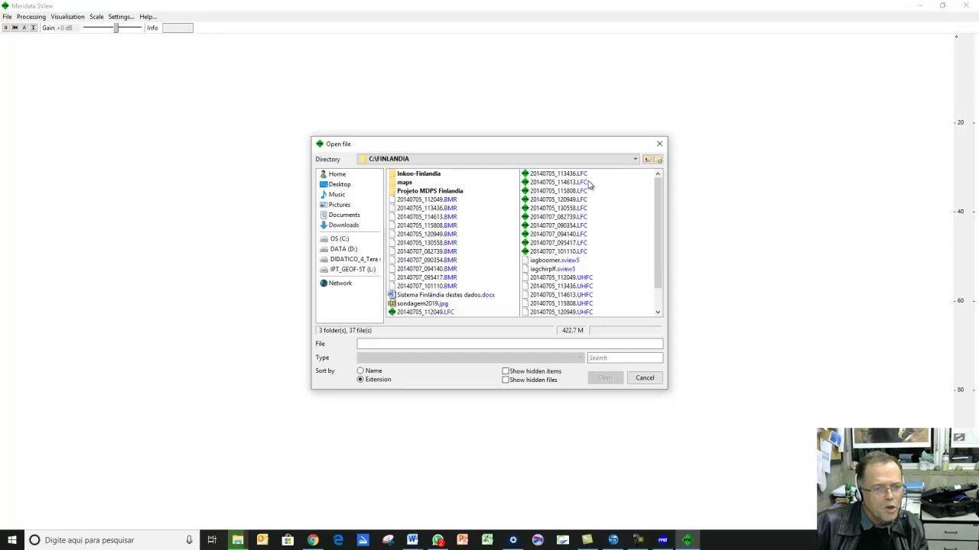
Step: Open all the BMR files from 20140705_112049.BMR to 20140707_101110.BMR together
{"action": "left_click", "coordinate": [593, 280]}
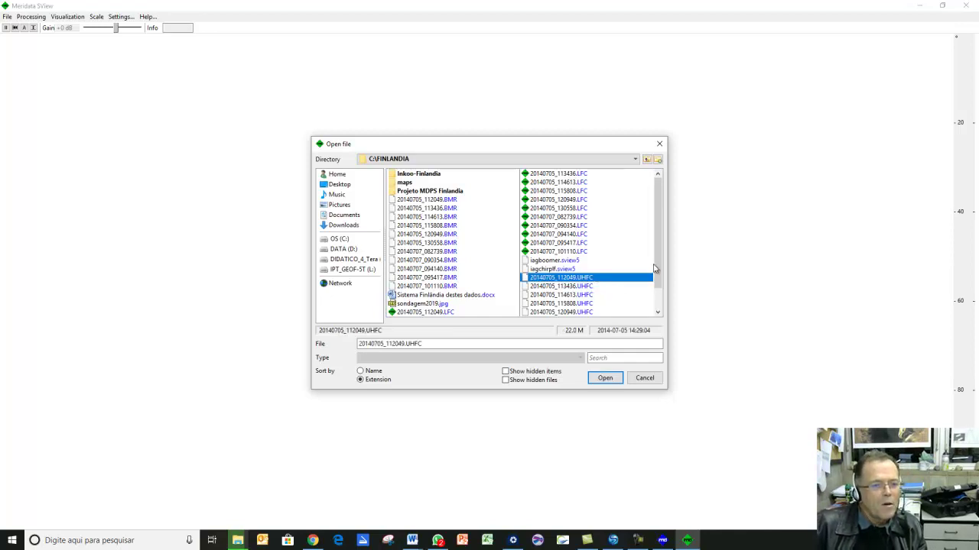
{"action": "scroll", "coordinate": [657, 253], "scroll_direction": "down", "scroll_amount": 2}
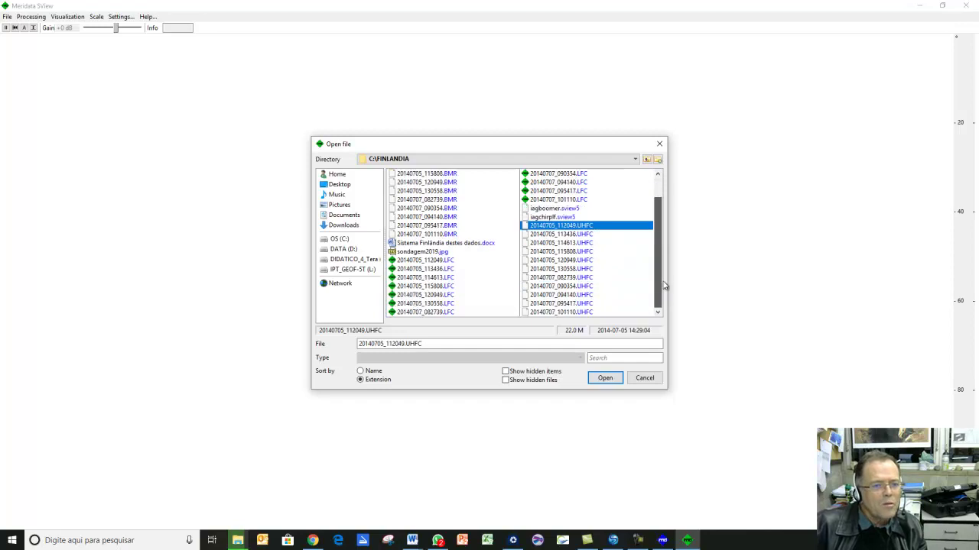
{"action": "left_click", "coordinate": [581, 227]}
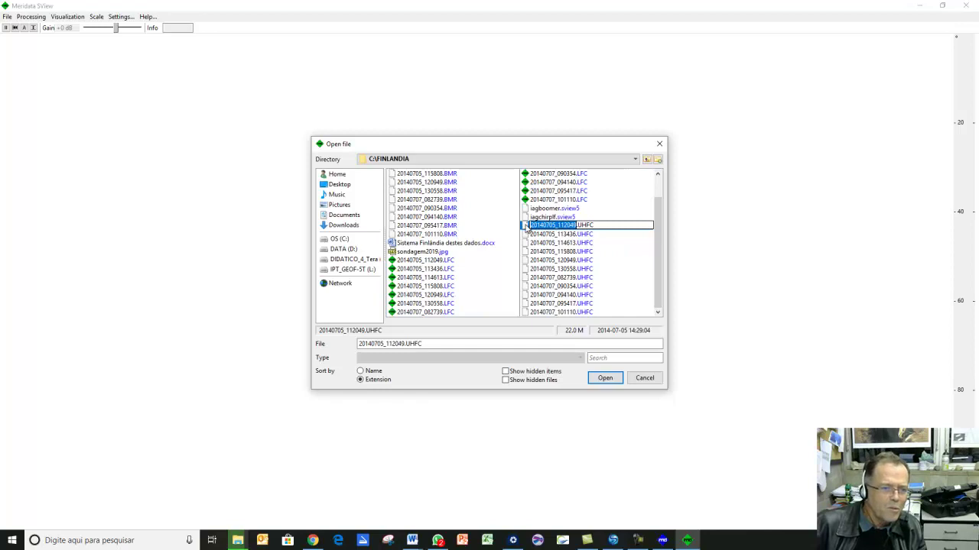
{"action": "scroll", "coordinate": [528, 227], "scroll_direction": "up", "scroll_amount": 2}
{"action": "left_click", "coordinate": [462, 202]}
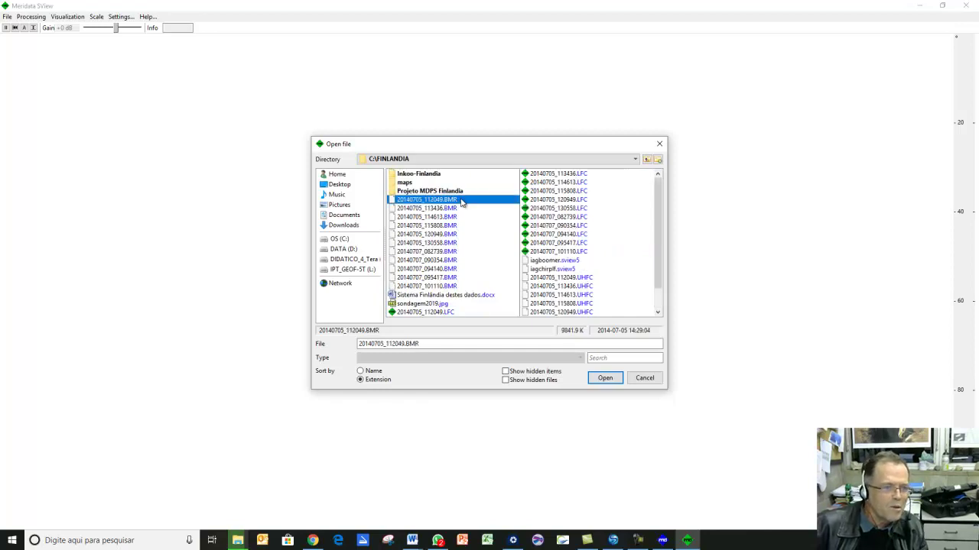
{"action": "left_click", "coordinate": [455, 287], "text": "shift"}
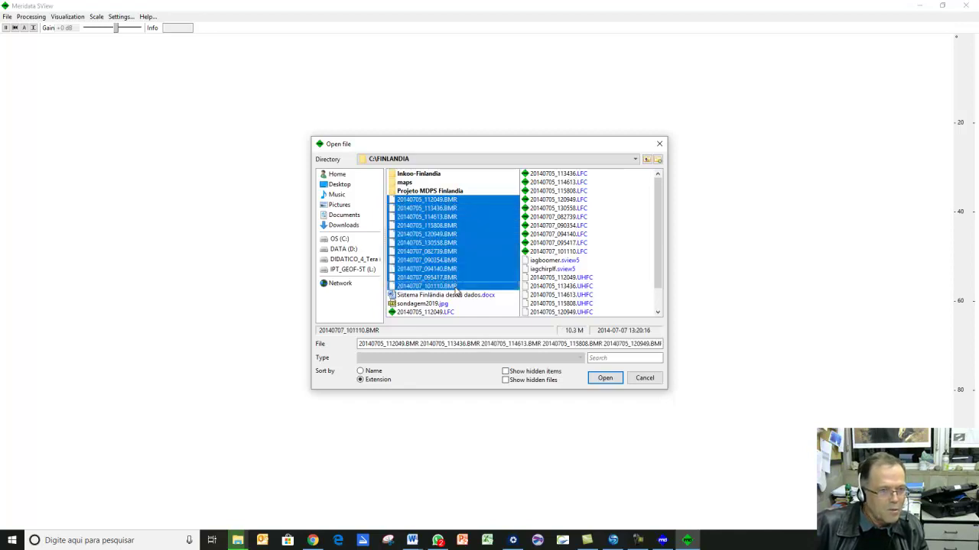
{"action": "left_click", "coordinate": [611, 379]}
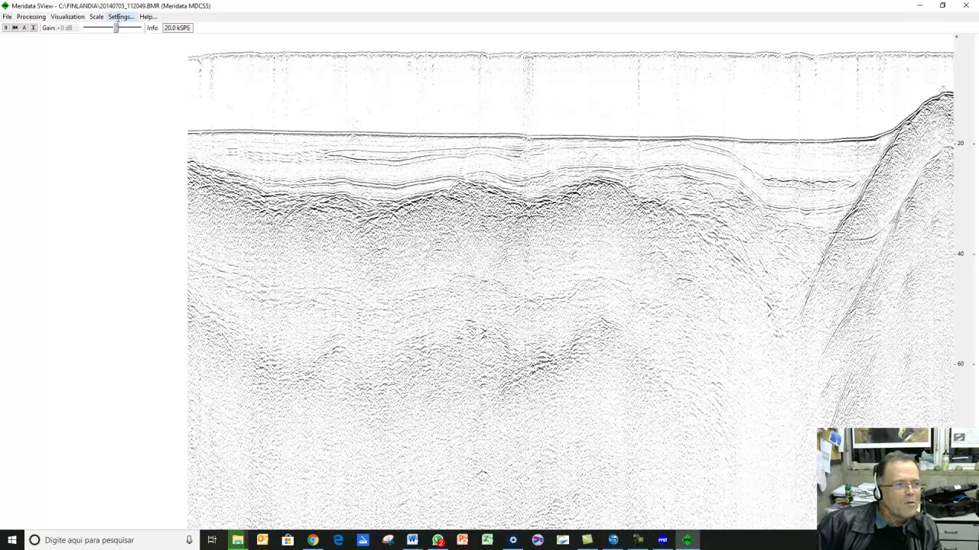
Step: Open the signal processing settings, move the dialog lower on the profile and examine the HPF, LPF and Gain fields
{"action": "left_click", "coordinate": [120, 17]}
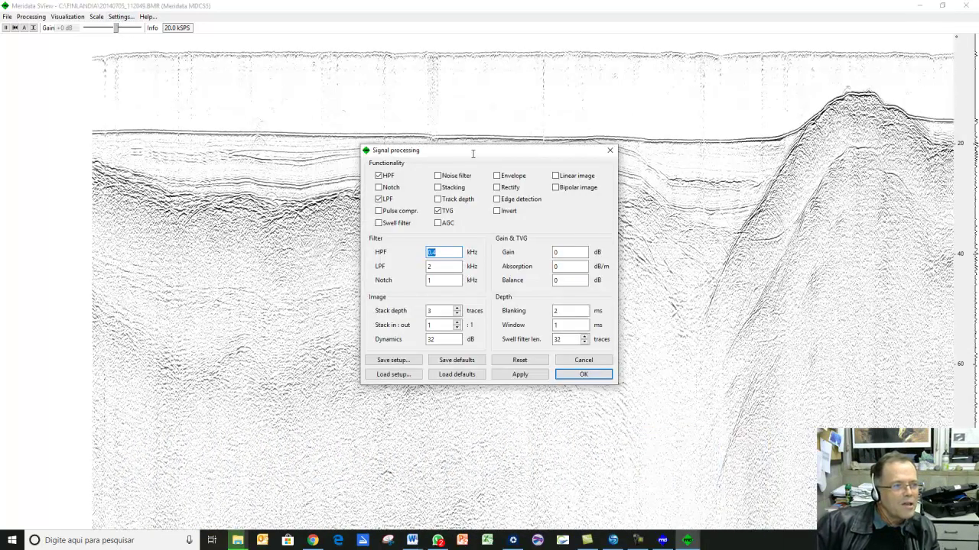
{"action": "left_click_drag", "start_coordinate": [306, 224], "coordinate": [177, 293]}
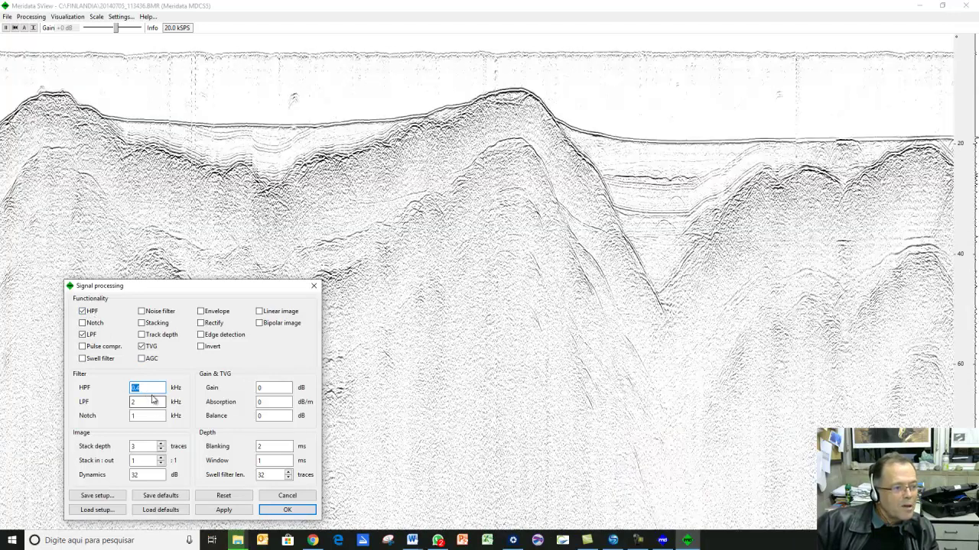
{"action": "left_click", "coordinate": [151, 393]}
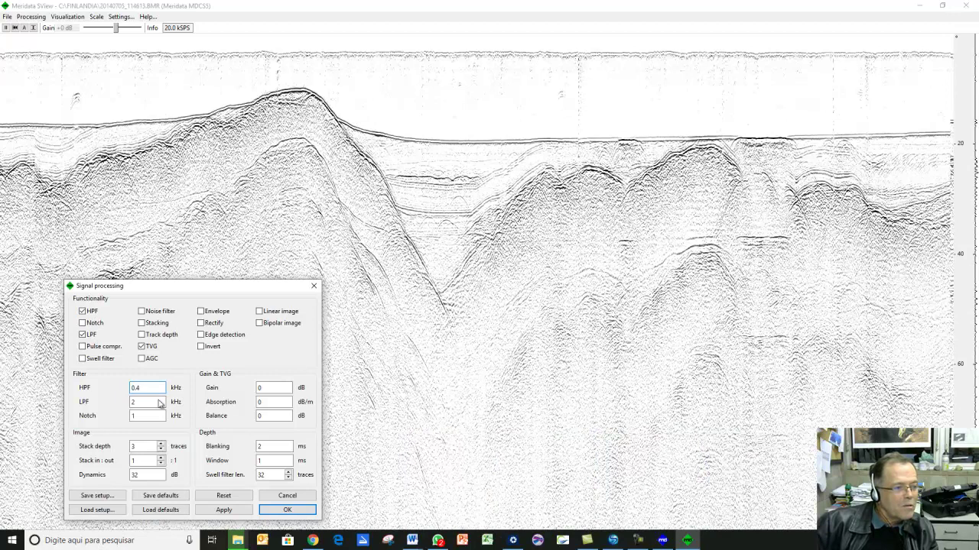
{"action": "left_click", "coordinate": [142, 404]}
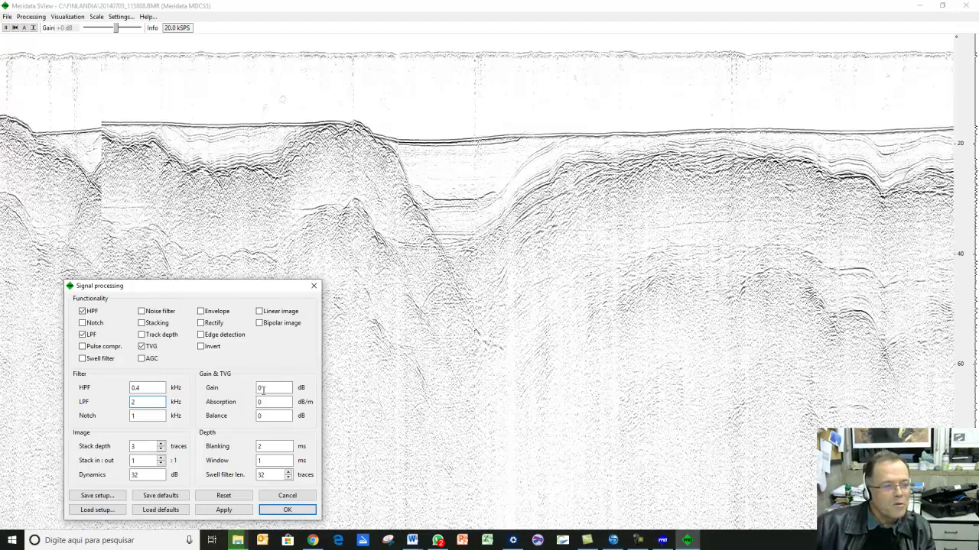
{"action": "left_click", "coordinate": [261, 390]}
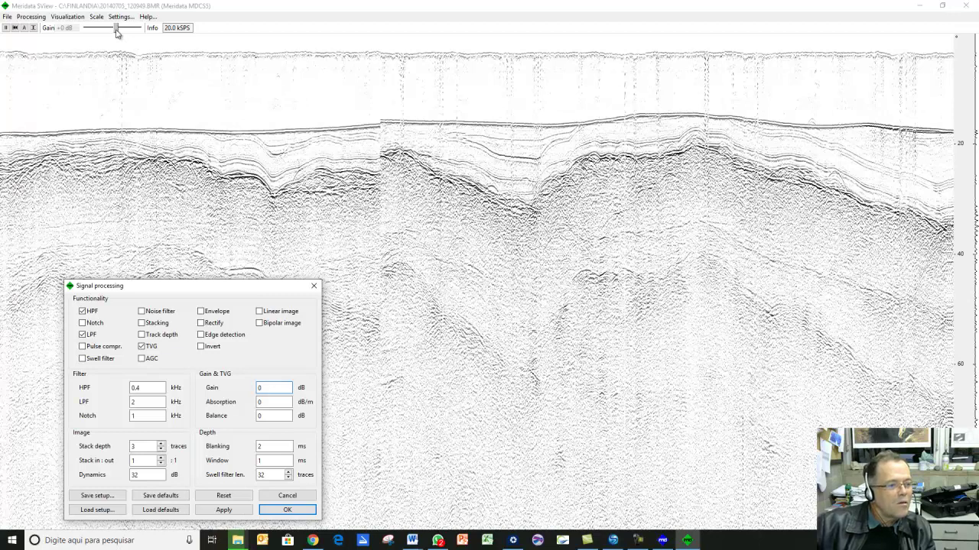
Step: Try gains of 80 dB, -100 dB and -10 dB on the running boomer profile
{"action": "left_click_drag", "start_coordinate": [116, 30], "coordinate": [172, 38]}
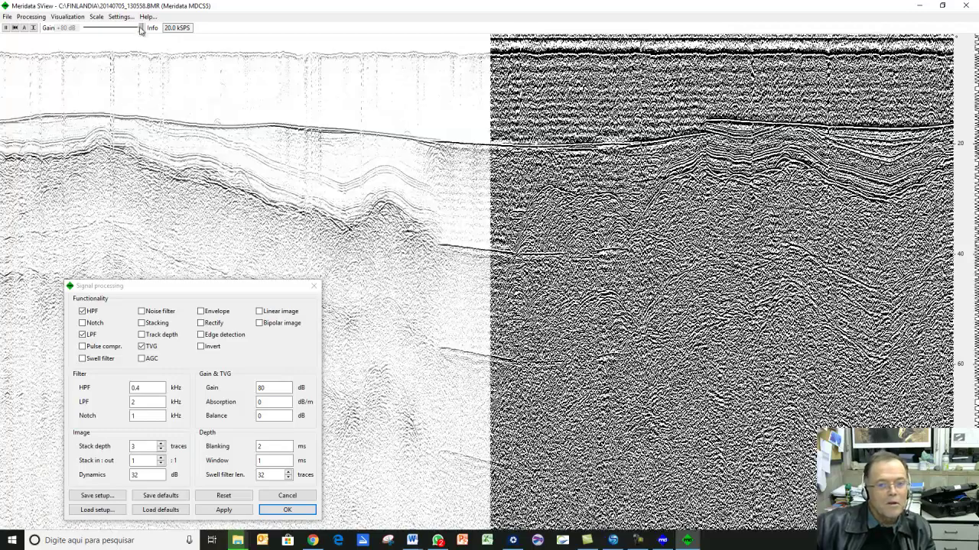
{"action": "left_click_drag", "start_coordinate": [141, 29], "coordinate": [85, 36]}
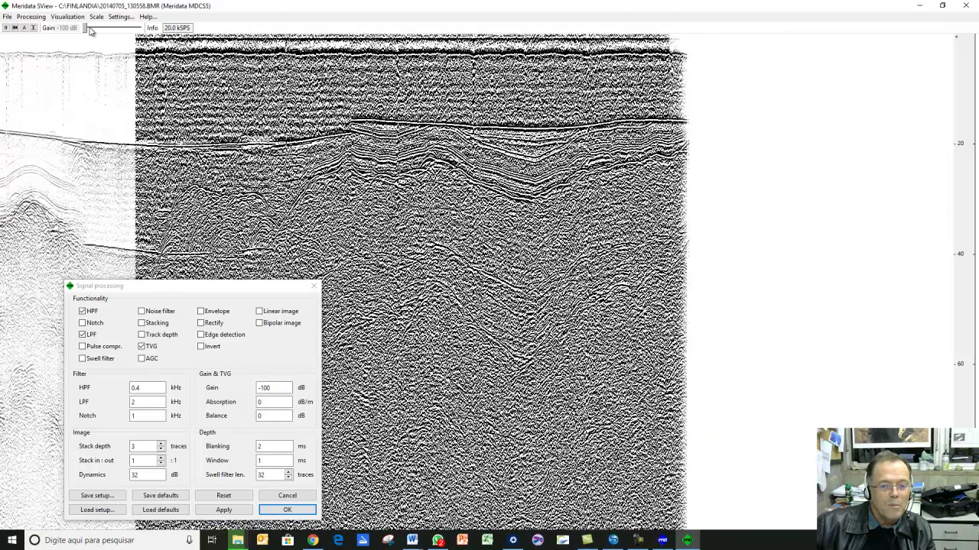
{"action": "left_click_drag", "start_coordinate": [90, 30], "coordinate": [113, 41]}
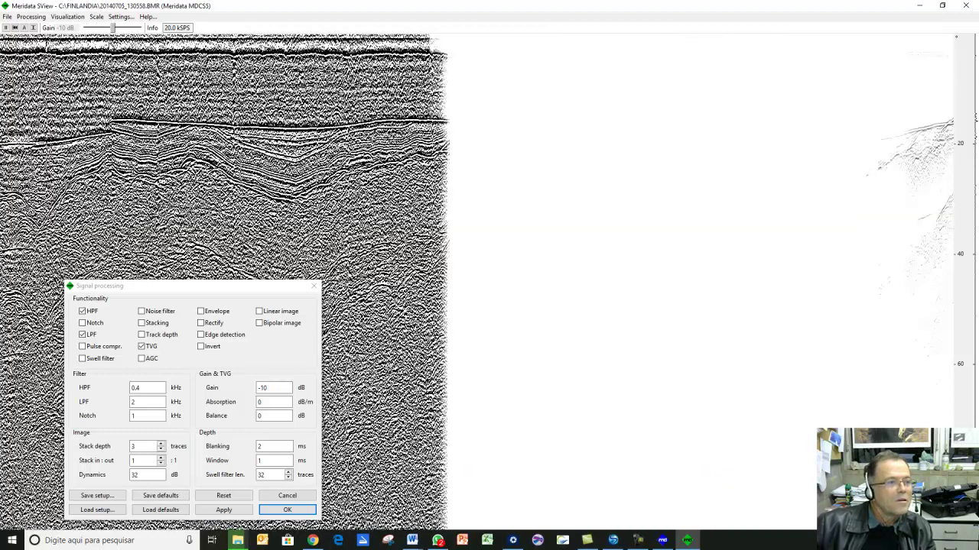
Step: Set the signal processing gain to 0 dB and apply it to the profile
{"action": "double_click", "coordinate": [267, 388]}
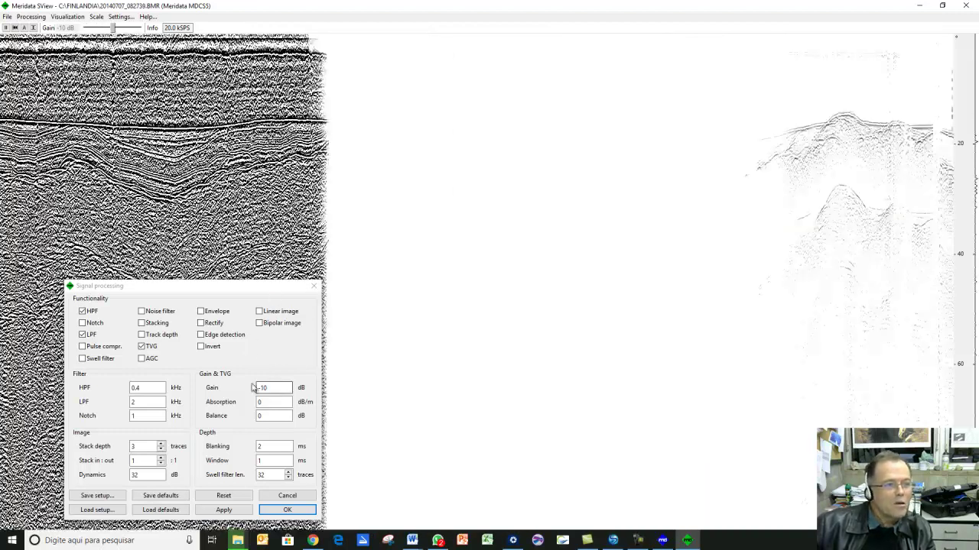
{"action": "type", "text": "0"}
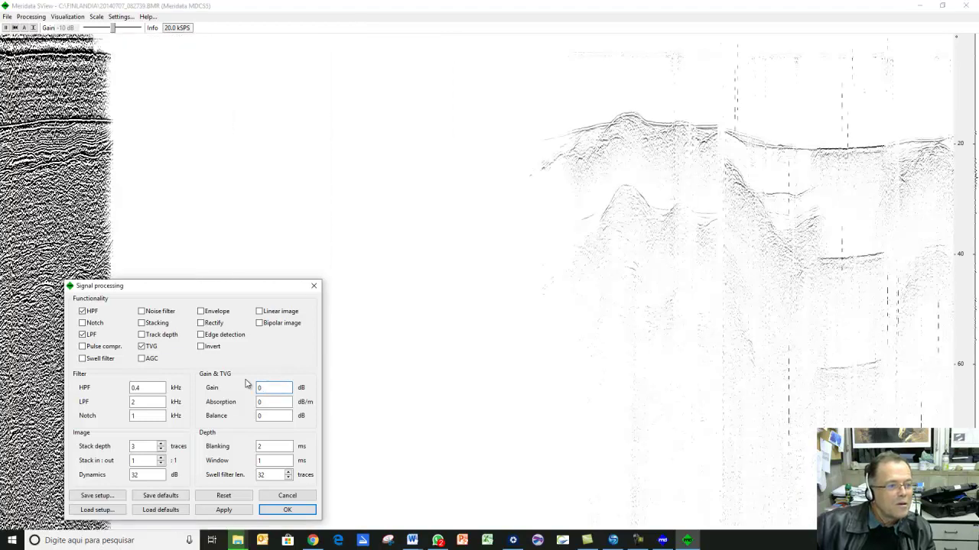
{"action": "left_click", "coordinate": [238, 511]}
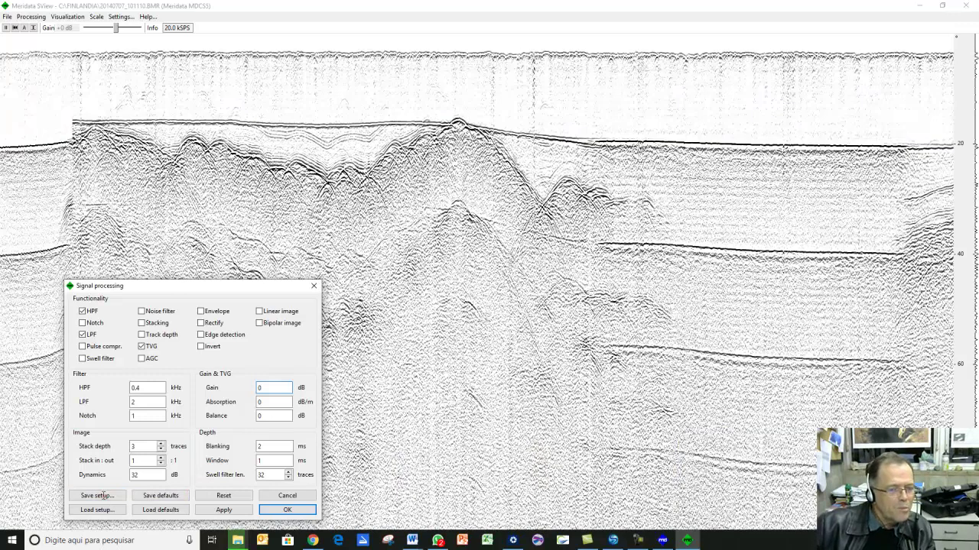
Step: Save the signal processing setup as boomer-2019 in the C:\FINLANDIA folder
{"action": "left_click", "coordinate": [97, 495]}
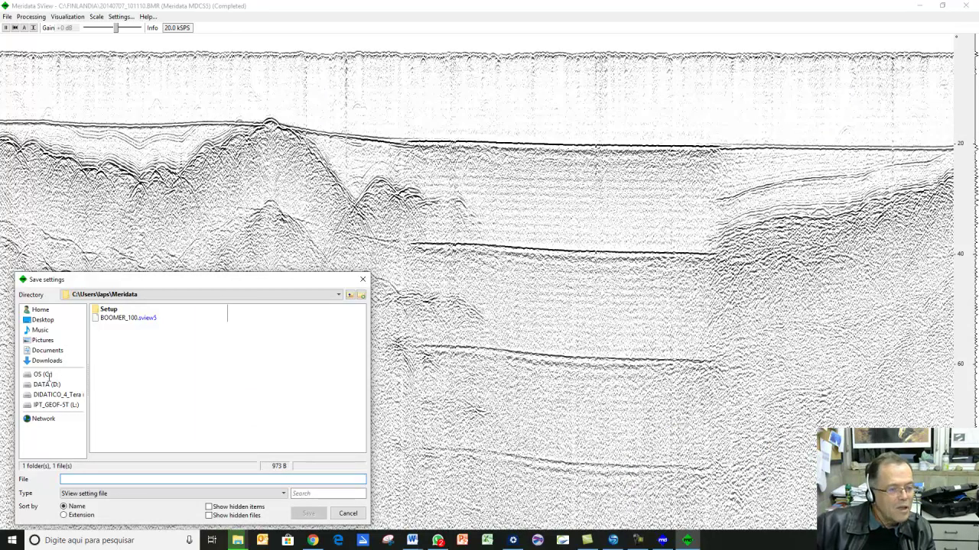
{"action": "left_click", "coordinate": [45, 375]}
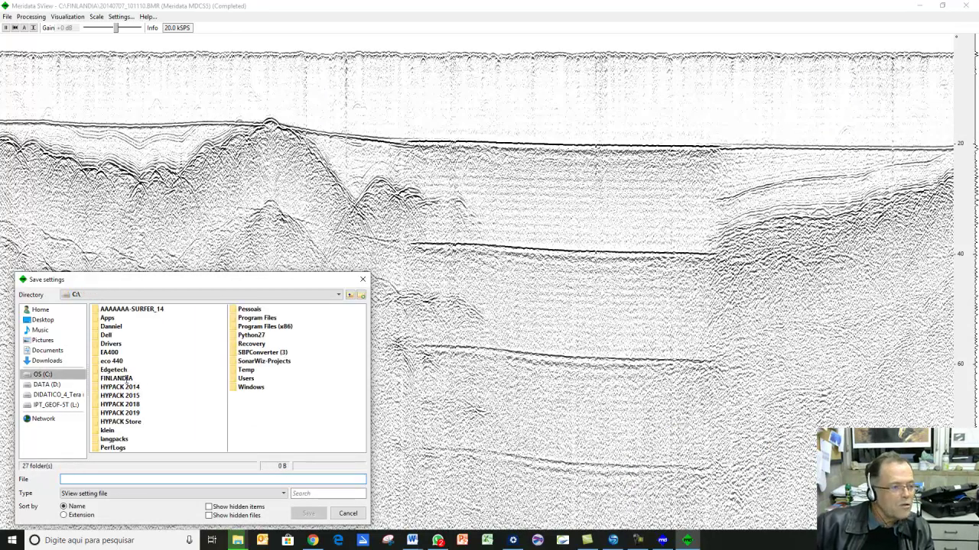
{"action": "double_click", "coordinate": [127, 378]}
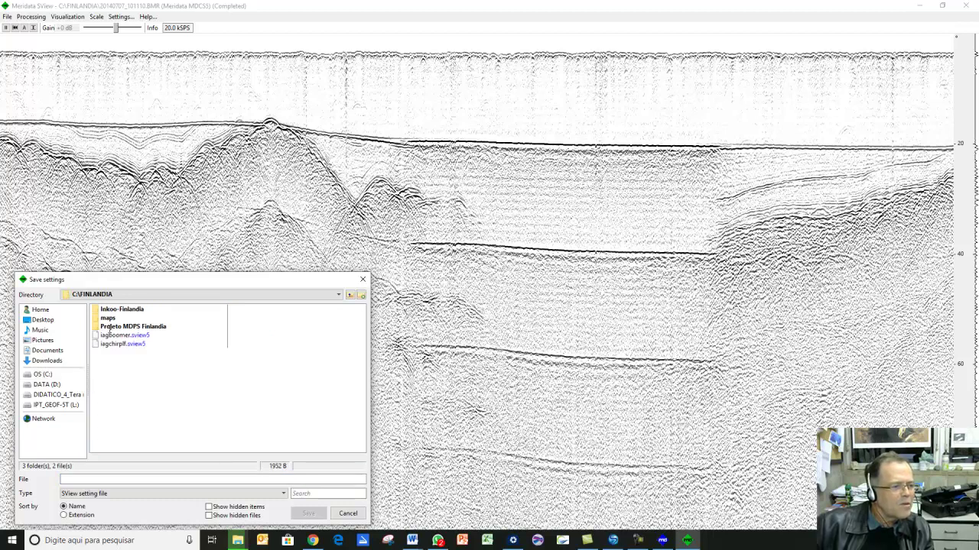
{"action": "double_click", "coordinate": [101, 309]}
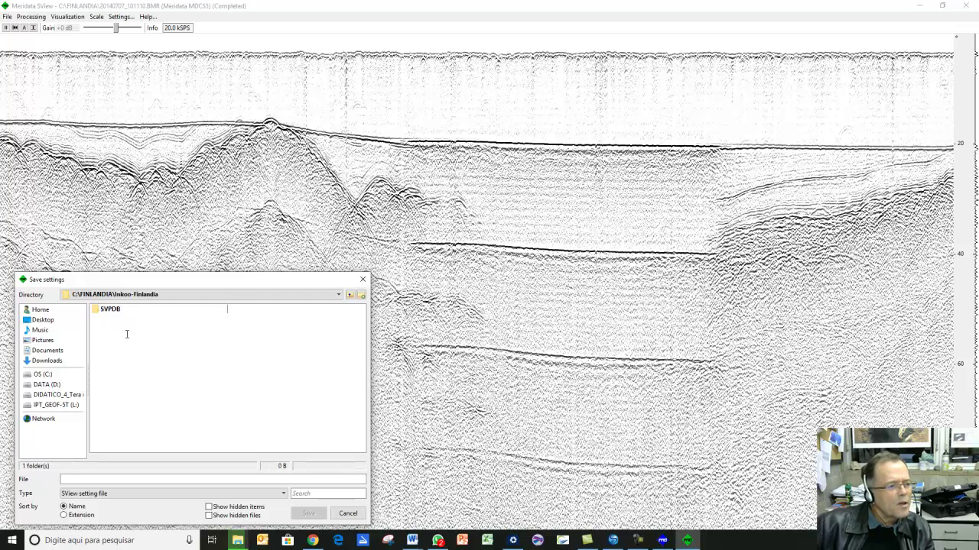
{"action": "left_click", "coordinate": [350, 295]}
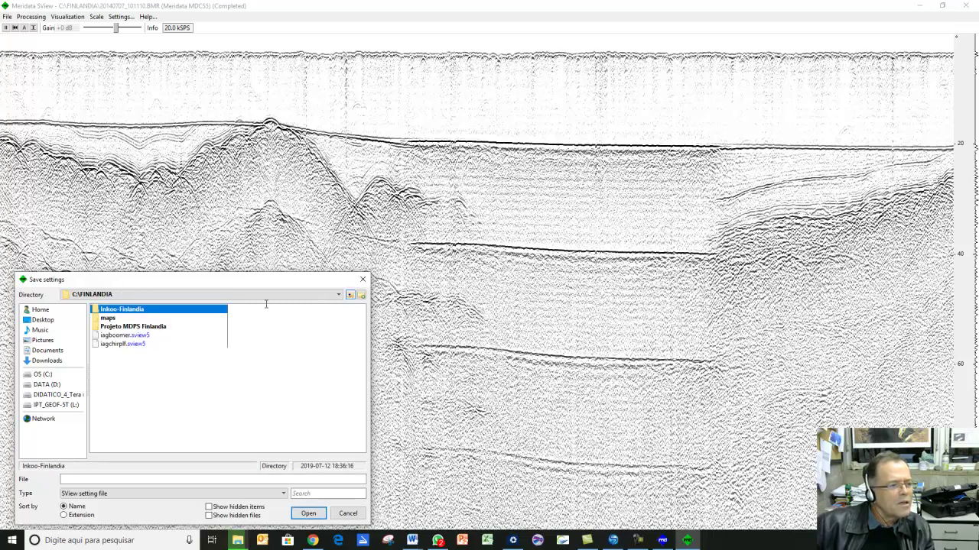
{"action": "left_click", "coordinate": [137, 479]}
{"action": "type", "text": "boomer-2"}
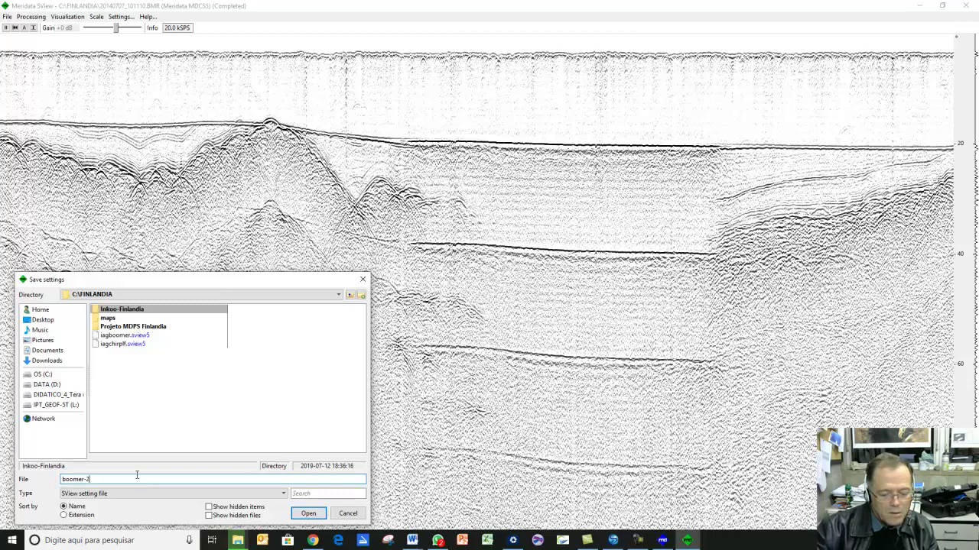
{"action": "type", "text": "019"}
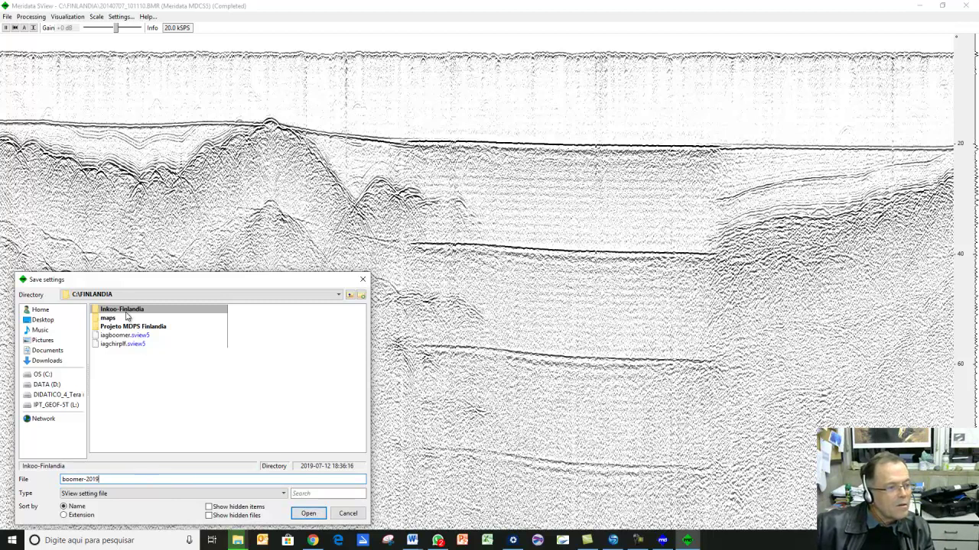
{"action": "left_click", "coordinate": [206, 404]}
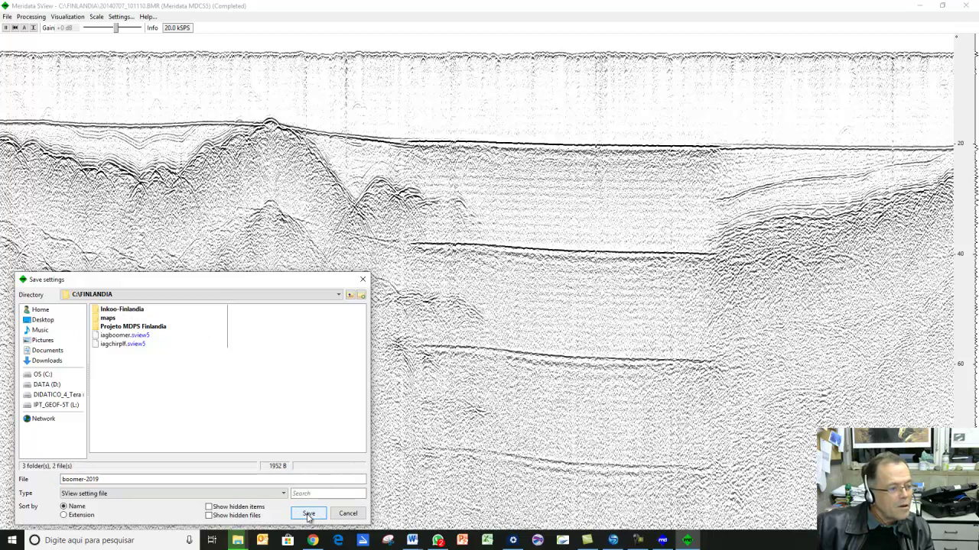
{"action": "left_click", "coordinate": [308, 513]}
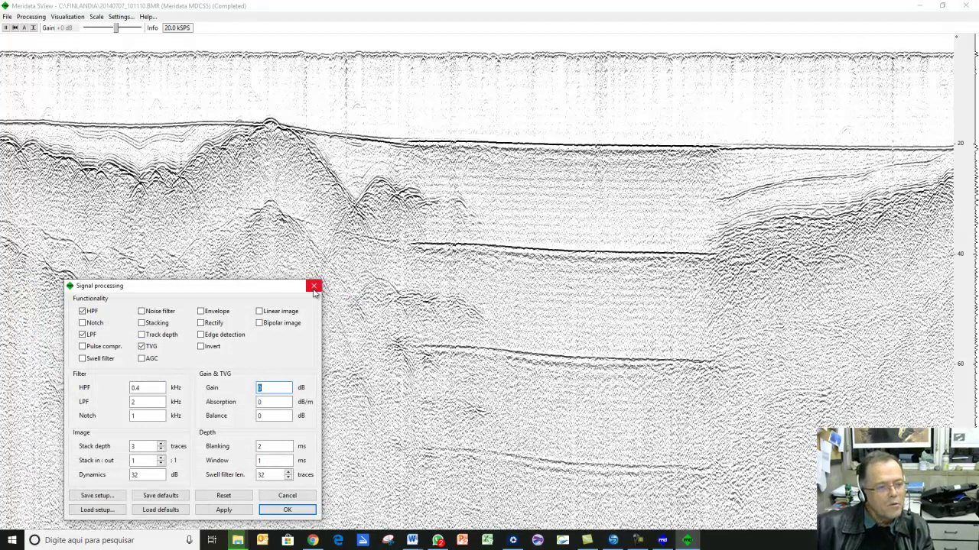
Step: Open the LFC files from 20140705_113436.LFC to 20140707_101110.LFC together
{"action": "left_click", "coordinate": [7, 17]}
{"action": "left_click", "coordinate": [29, 29]}
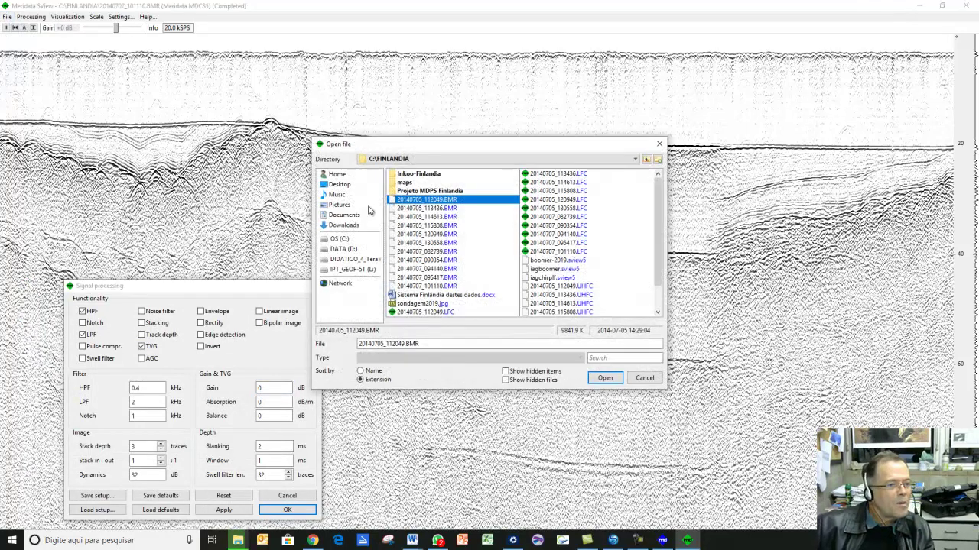
{"action": "left_click", "coordinate": [587, 253]}
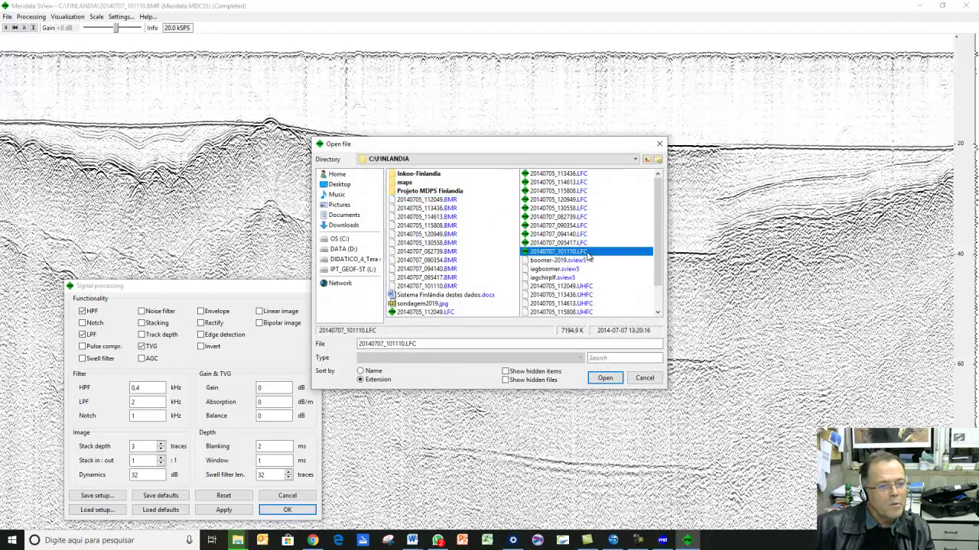
{"action": "left_click", "coordinate": [579, 176], "text": "shift"}
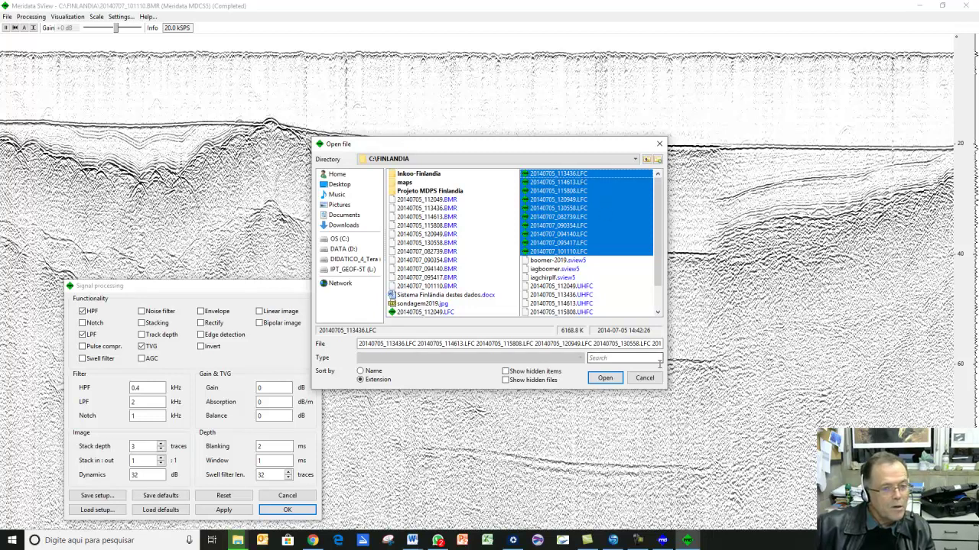
{"action": "left_click", "coordinate": [610, 379]}
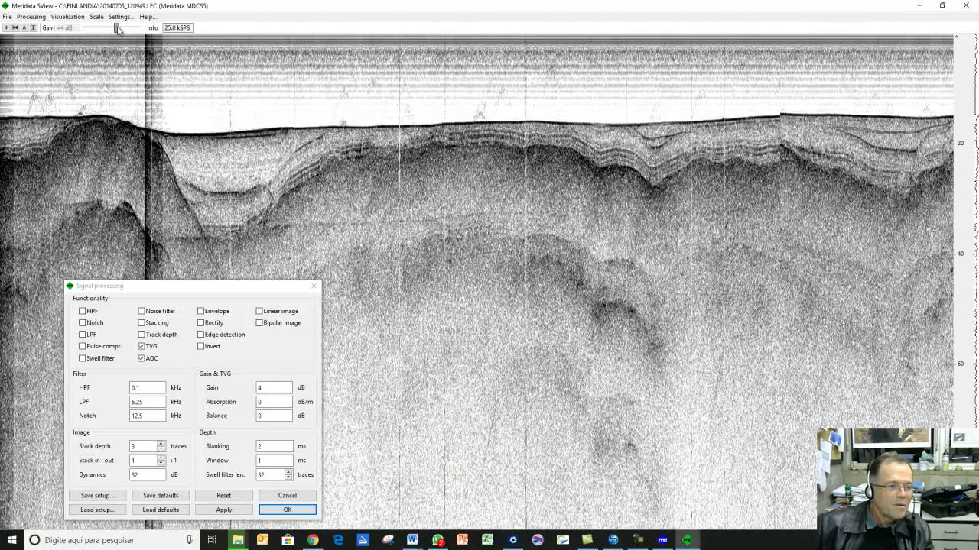
Step: Lower the LFC profile's gain to -7 dB and save the signal processing setup as chirpLF-2019 in C:\FINLANDIA
{"action": "left_click_drag", "start_coordinate": [117, 29], "coordinate": [116, 36]}
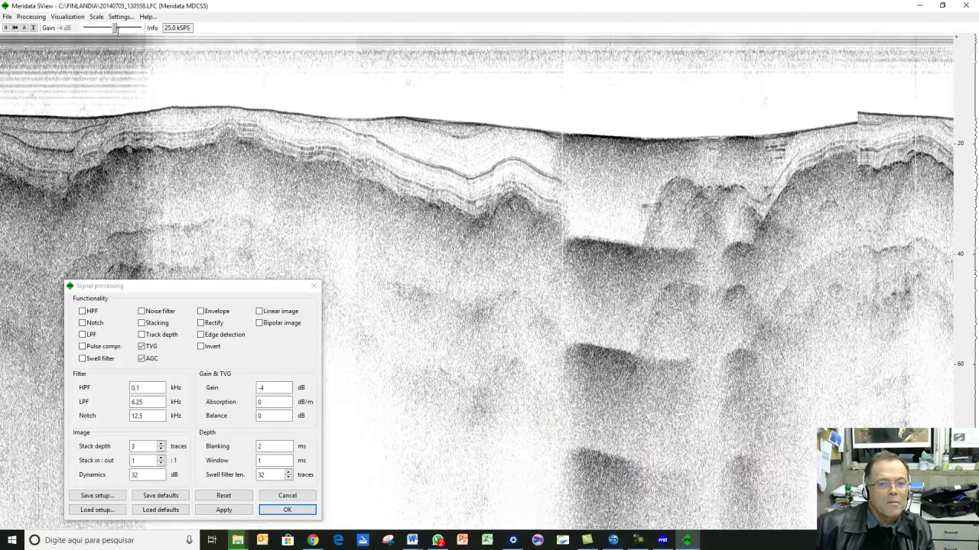
{"action": "left_click_drag", "start_coordinate": [116, 28], "coordinate": [114, 29]}
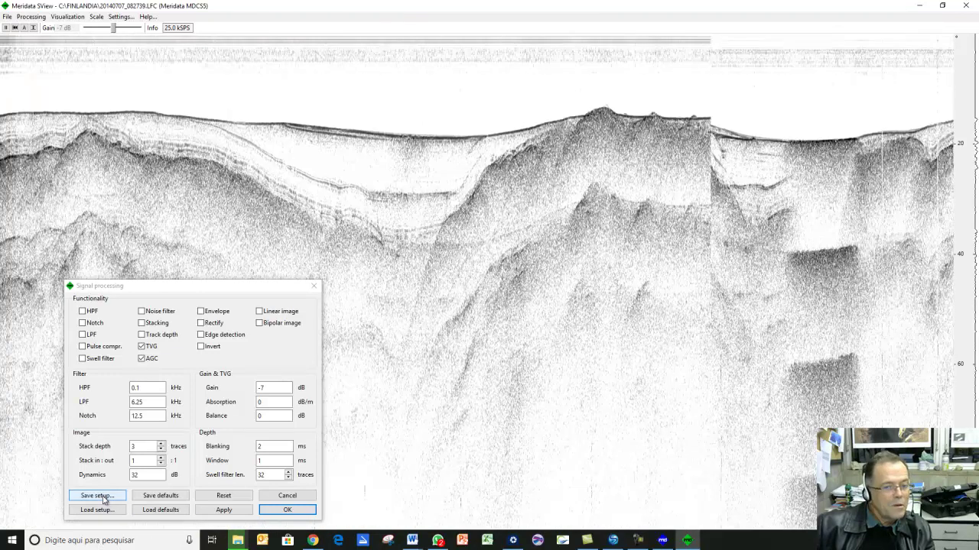
{"action": "left_click", "coordinate": [97, 495]}
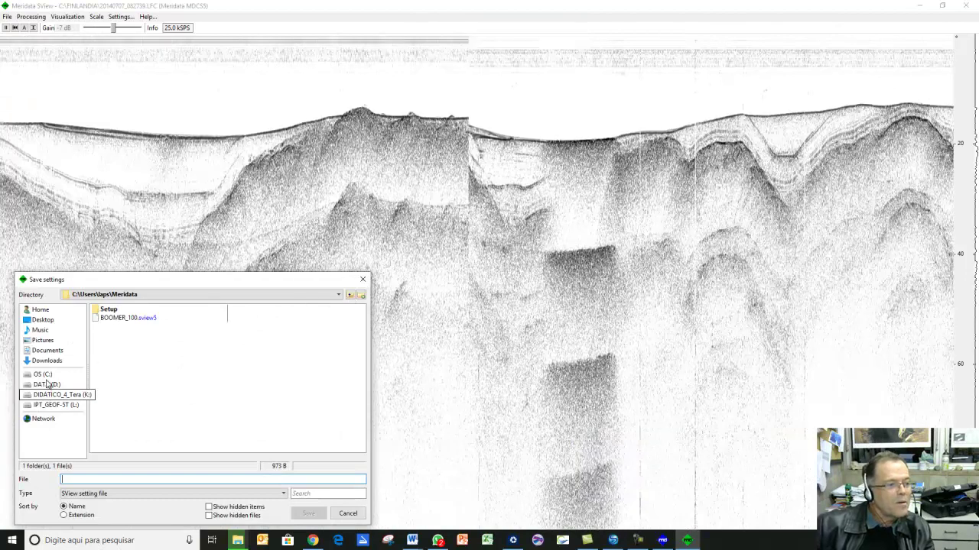
{"action": "left_click", "coordinate": [44, 376]}
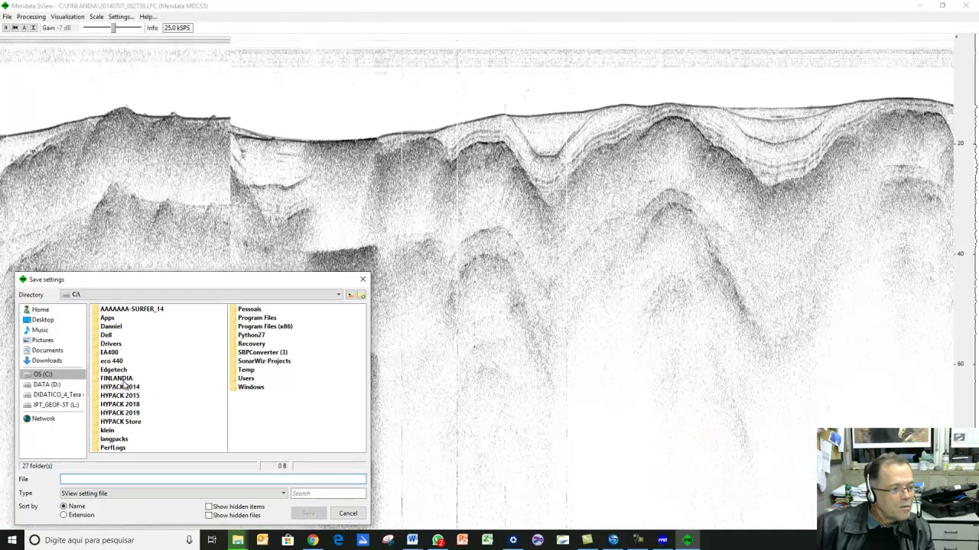
{"action": "double_click", "coordinate": [126, 379]}
{"action": "left_click", "coordinate": [89, 479]}
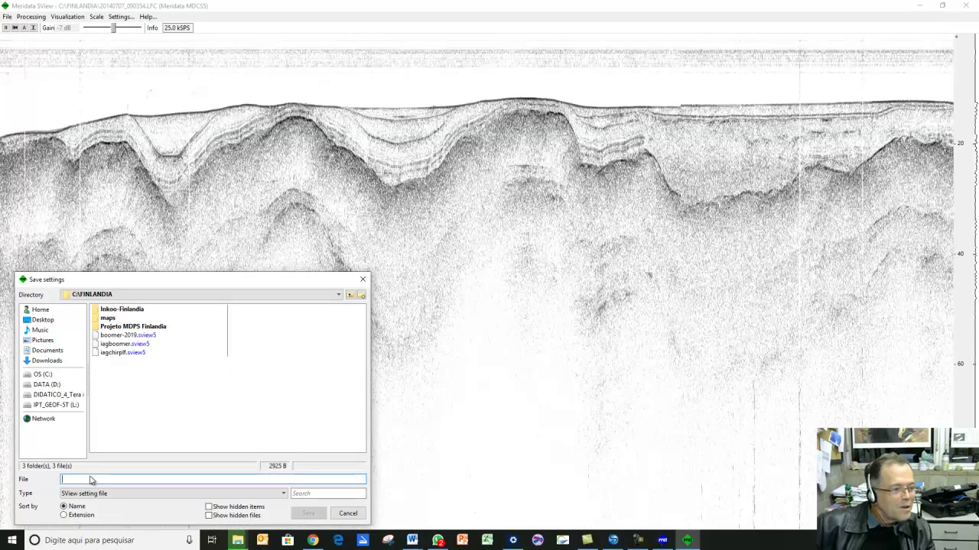
{"action": "type", "text": "chi"}
{"action": "type", "text": "rp"}
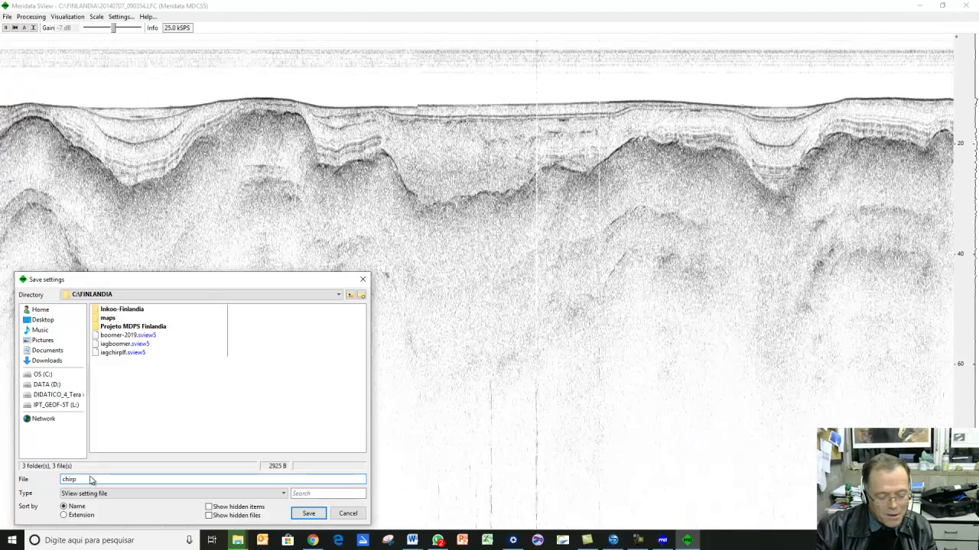
{"action": "type", "text": "l"}
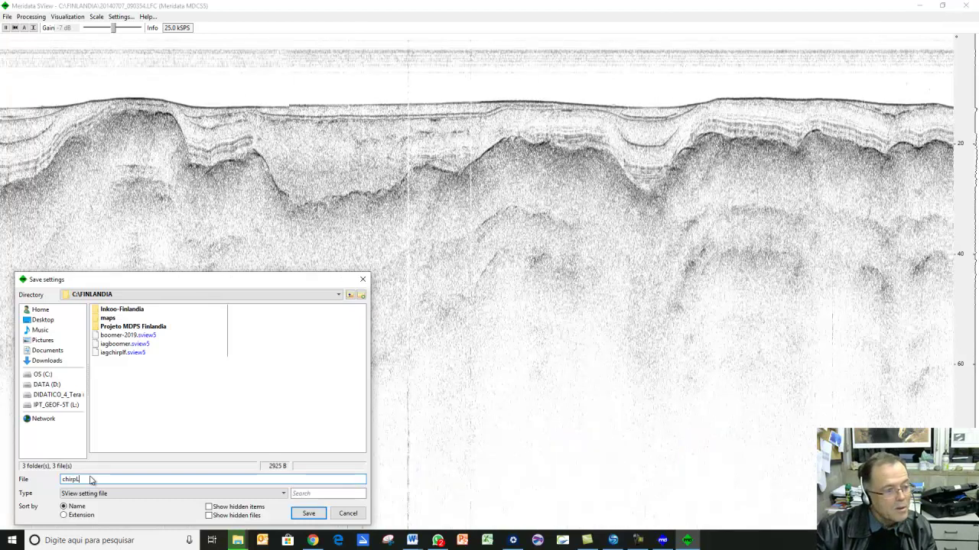
{"action": "type", "text": "F"}
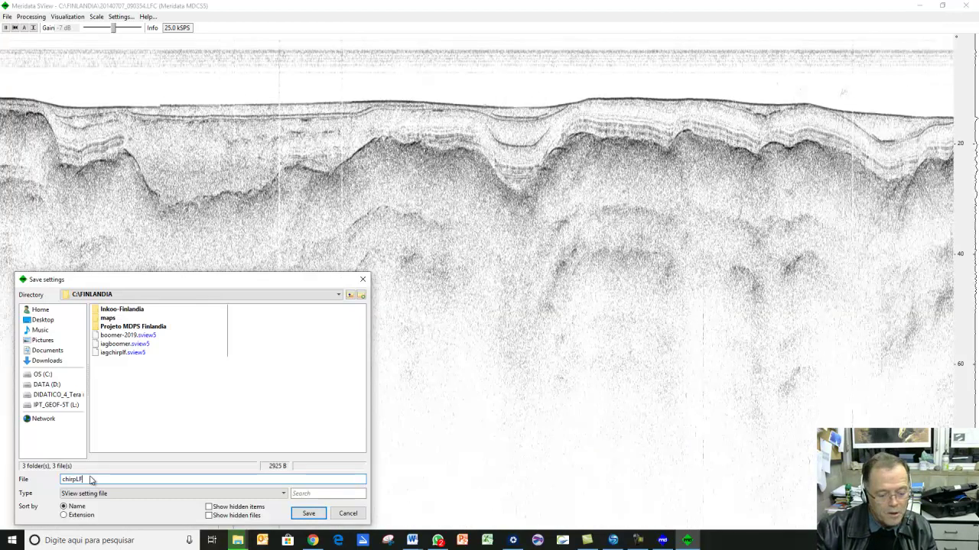
{"action": "type", "text": "-2019"}
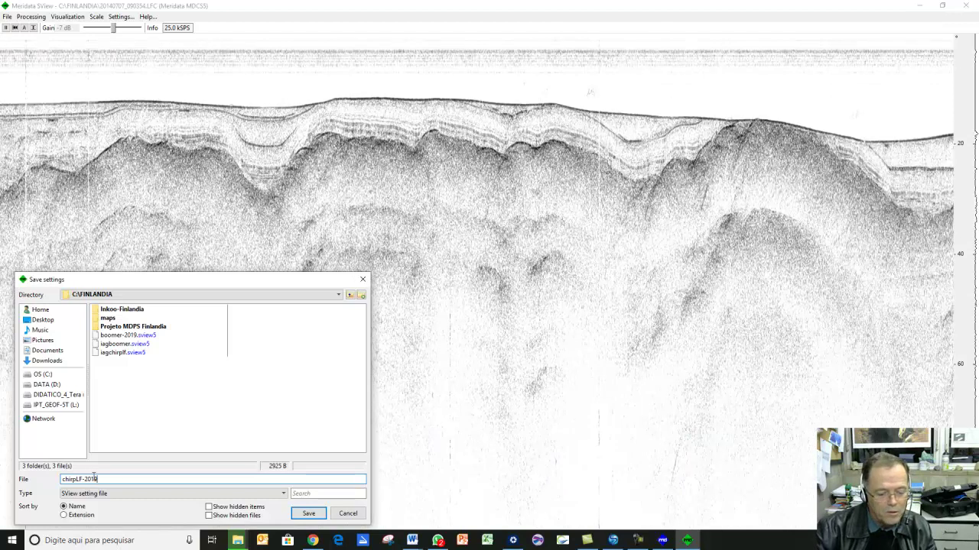
{"action": "left_click", "coordinate": [315, 513]}
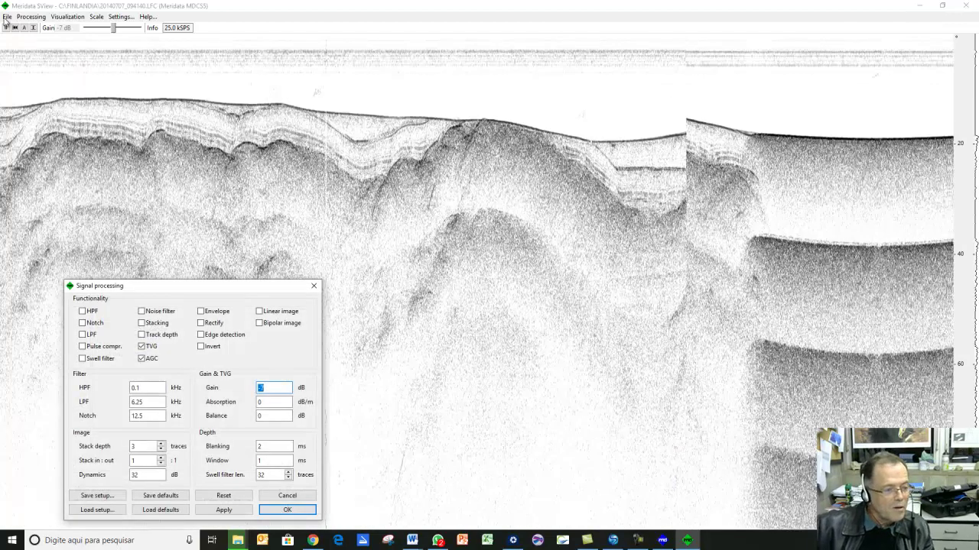
Step: Open the UHFC files from 20140705_112049.UHFC to 20140707_101110.UHFC together
{"action": "left_click", "coordinate": [6, 19]}
{"action": "left_click", "coordinate": [25, 29]}
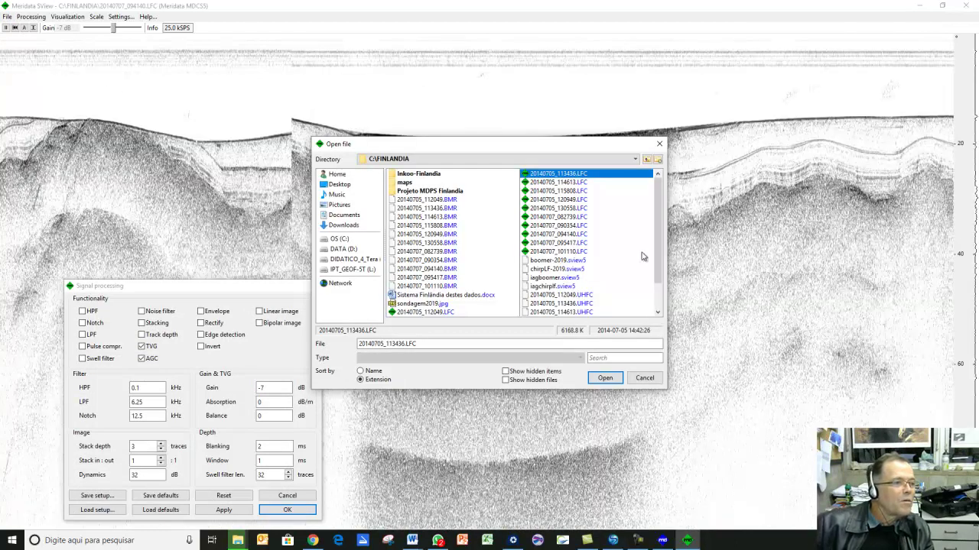
{"action": "scroll", "coordinate": [658, 266], "scroll_direction": "down", "scroll_amount": 2}
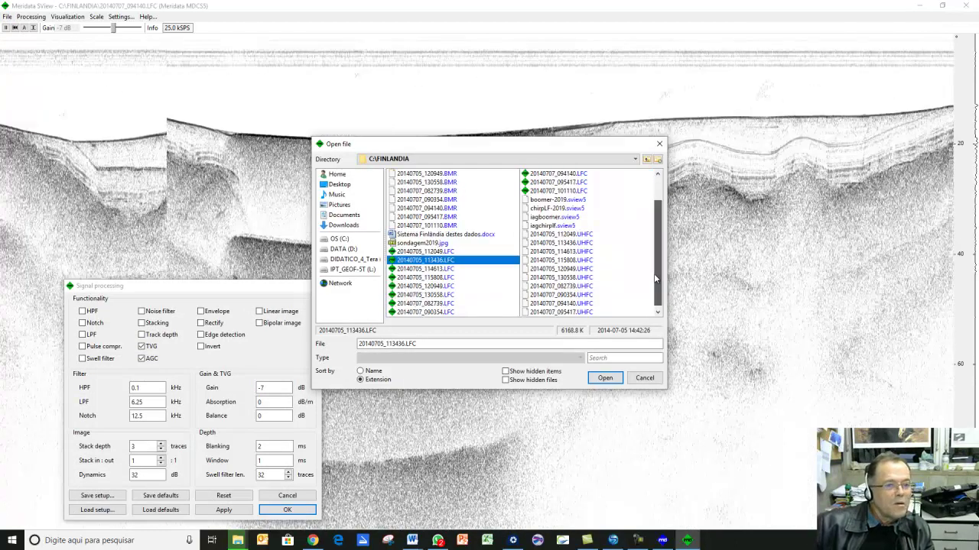
{"action": "left_click", "coordinate": [595, 234]}
{"action": "left_click_drag", "start_coordinate": [658, 250], "coordinate": [659, 266]}
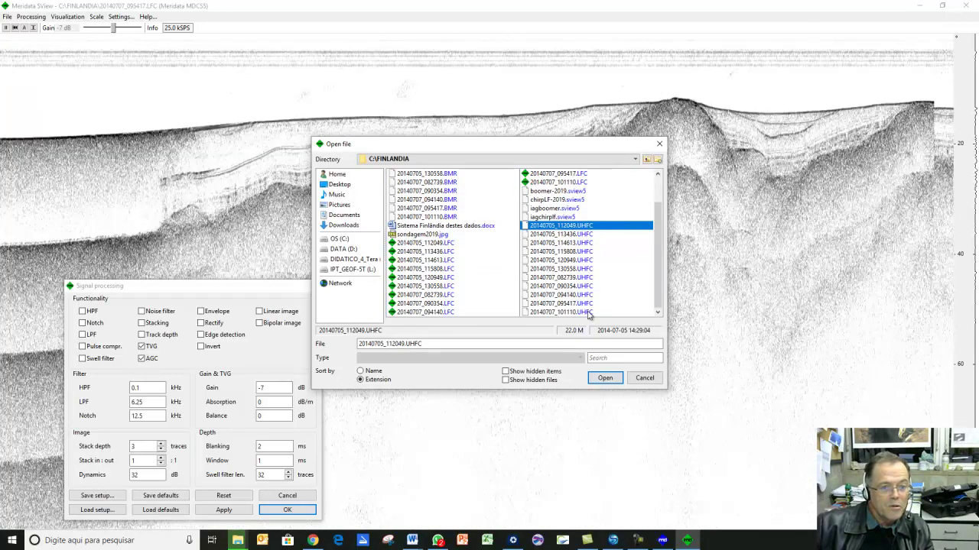
{"action": "left_click", "coordinate": [589, 313], "text": "shift"}
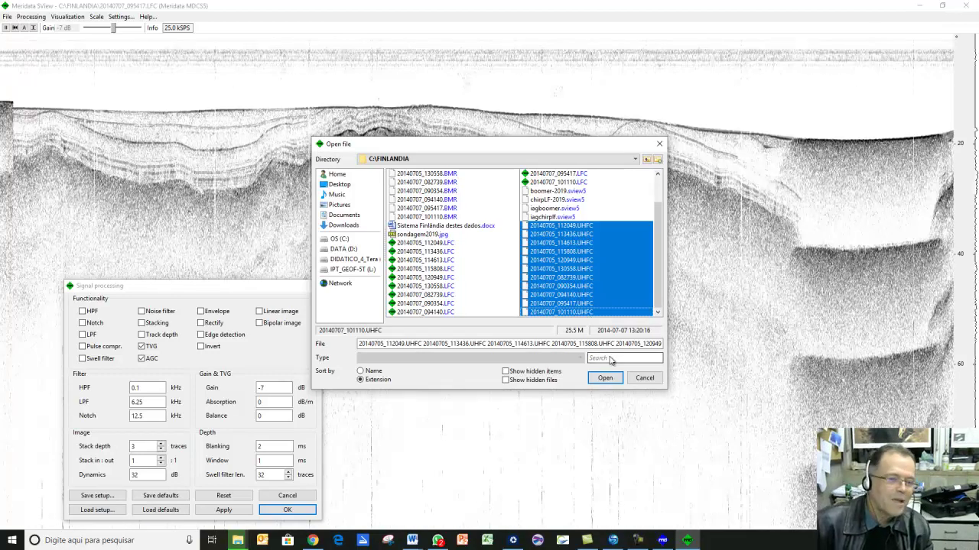
{"action": "left_click", "coordinate": [605, 378]}
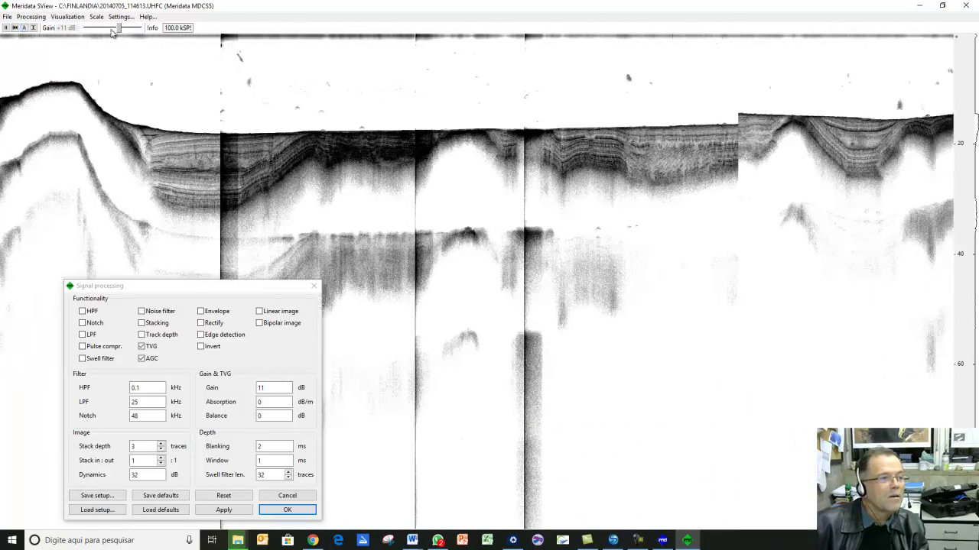
Step: Set the UHFC profile's gain to 6 dB and cycle its depth scale to divisions of 10
{"action": "left_click_drag", "start_coordinate": [120, 29], "coordinate": [119, 36]}
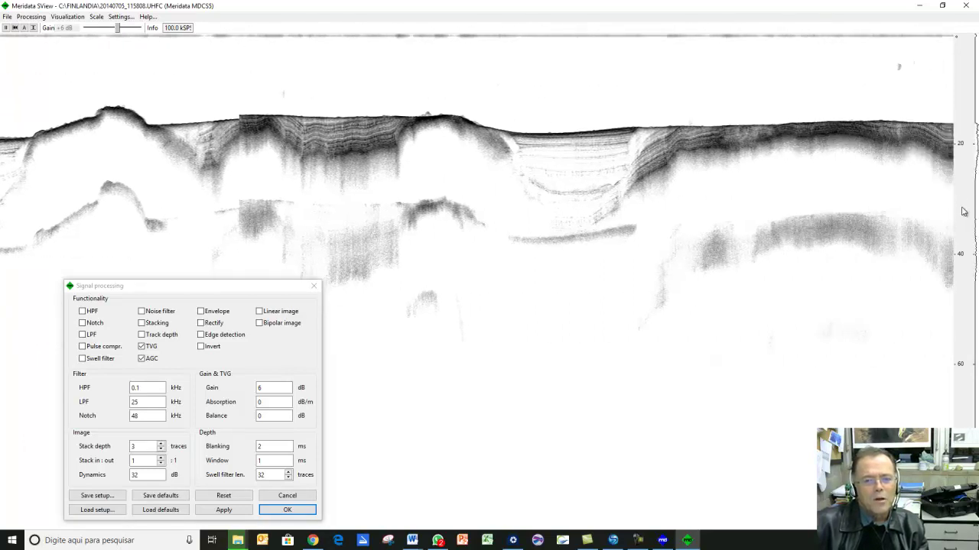
{"action": "left_click", "coordinate": [963, 212]}
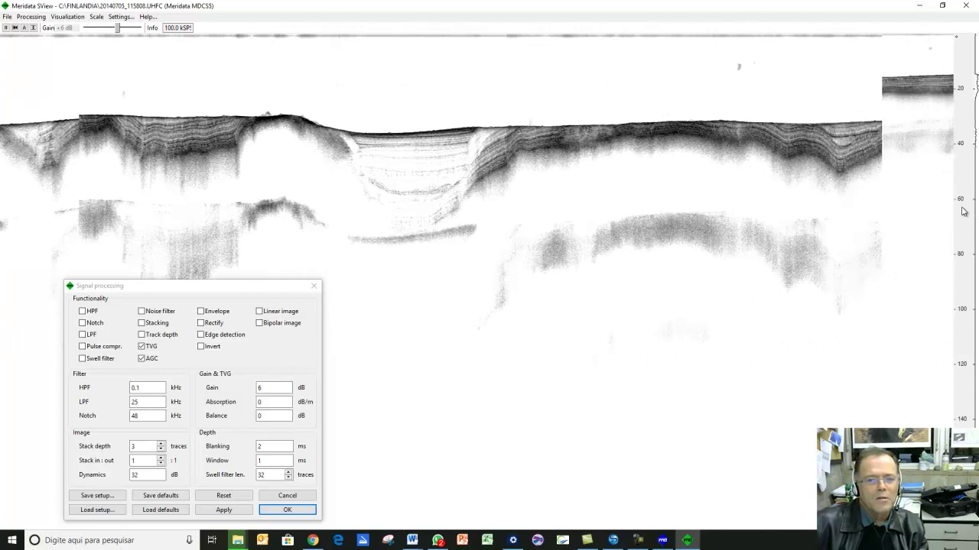
{"action": "left_click", "coordinate": [963, 212]}
{"action": "left_click", "coordinate": [964, 212]}
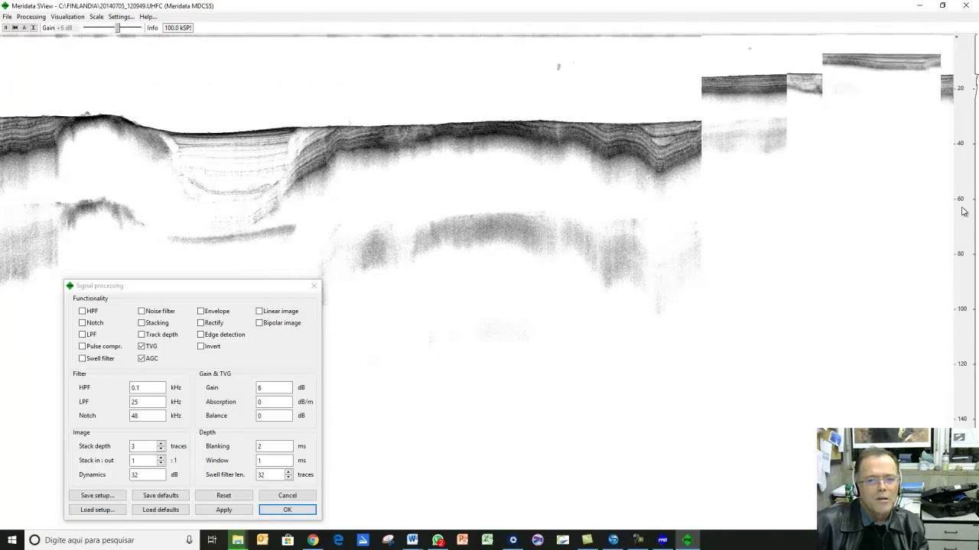
{"action": "left_click", "coordinate": [963, 212]}
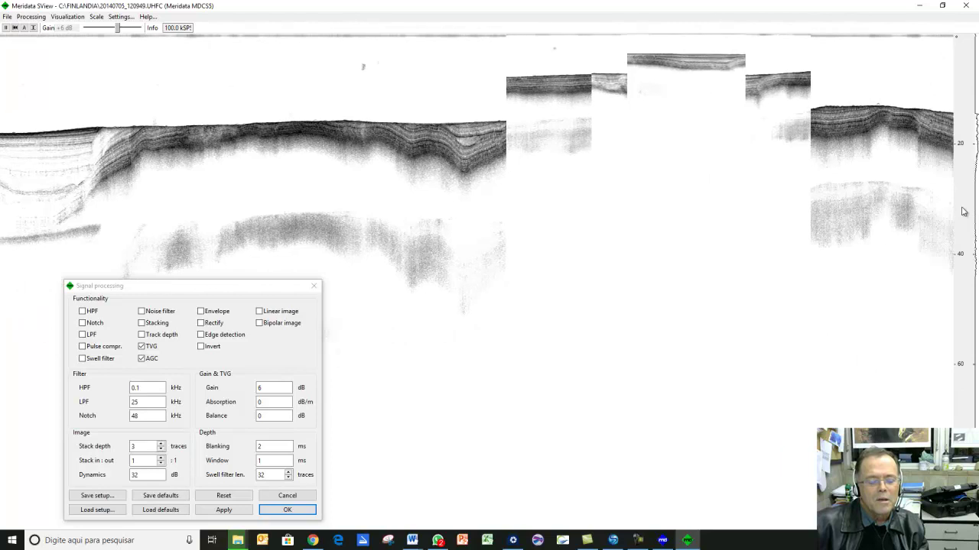
{"action": "left_click", "coordinate": [963, 212]}
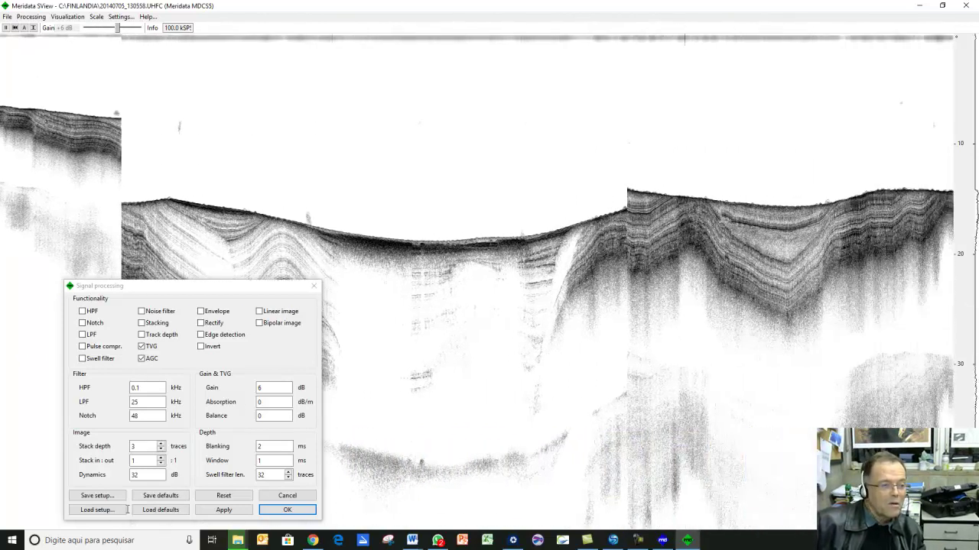
Step: Save the signal processing setup as chirp uhf-2019 in the C:\FINLANDIA folder
{"action": "left_click", "coordinate": [100, 496]}
{"action": "left_click", "coordinate": [100, 495]}
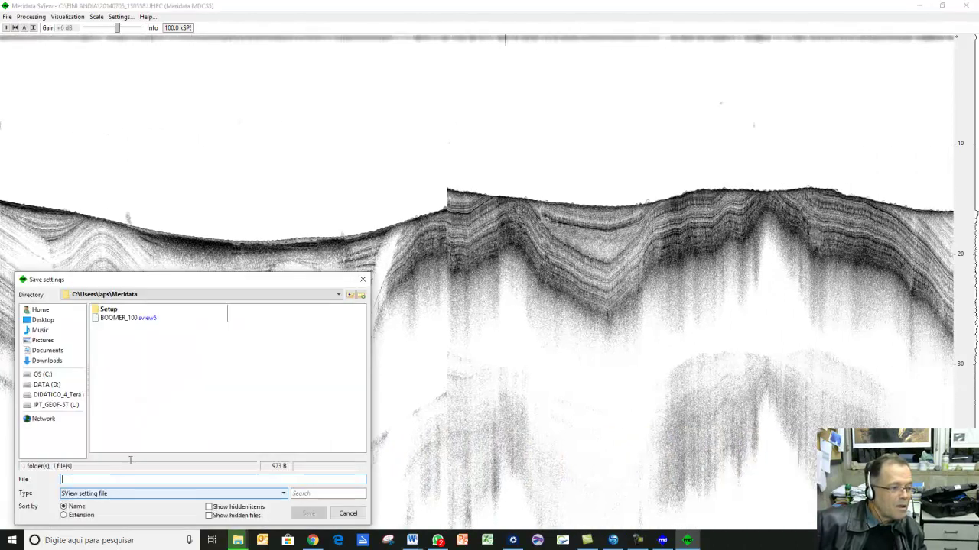
{"action": "left_click", "coordinate": [44, 375]}
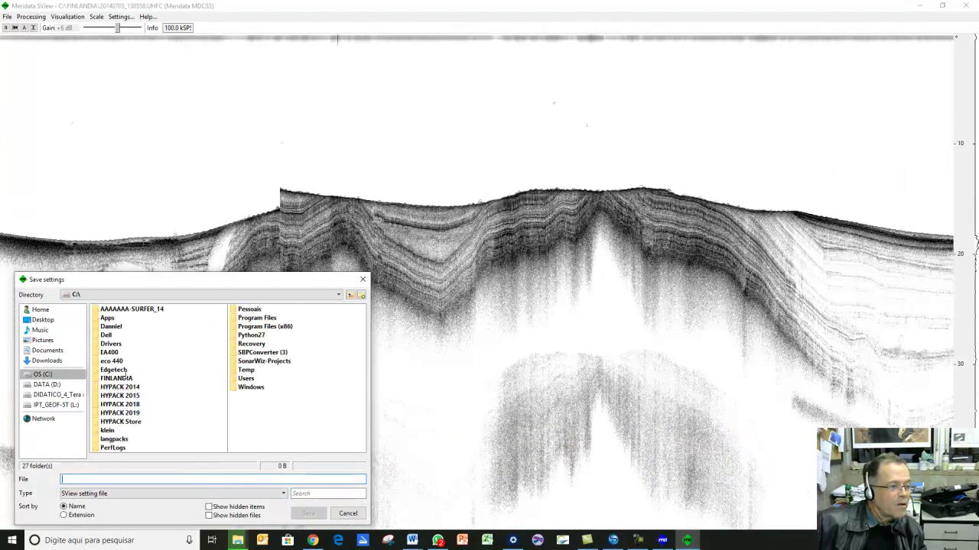
{"action": "double_click", "coordinate": [127, 380]}
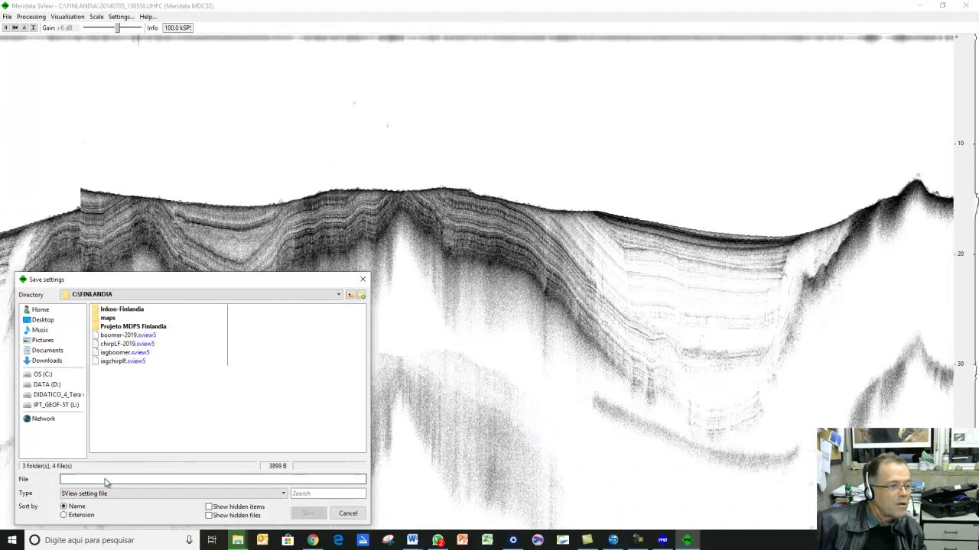
{"action": "left_click", "coordinate": [122, 479]}
{"action": "type", "text": "chirp uhf"}
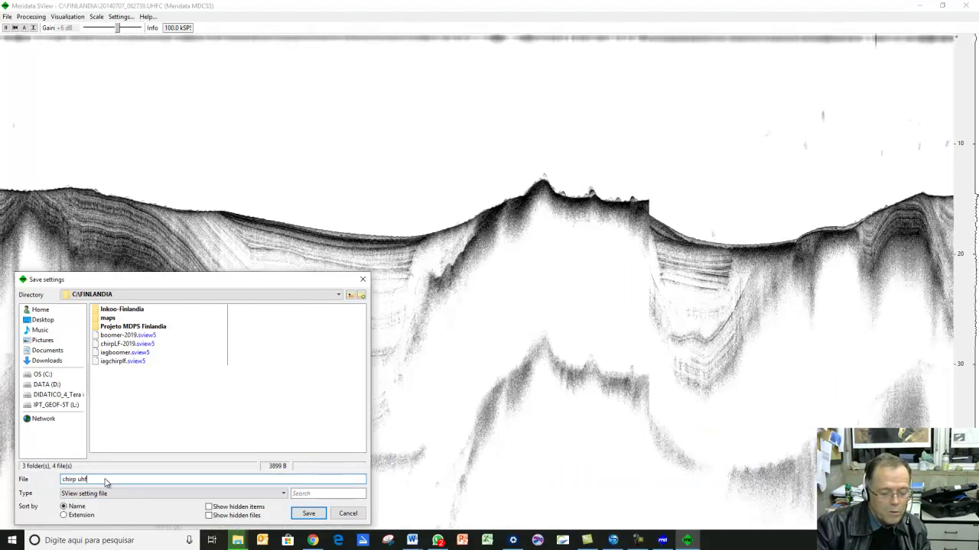
{"action": "type", "text": "-2019"}
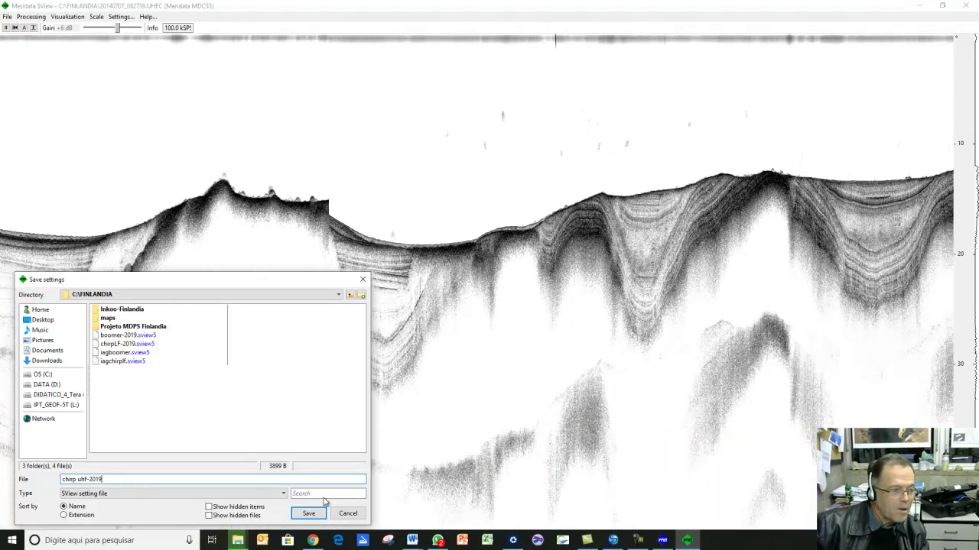
{"action": "left_click", "coordinate": [320, 515]}
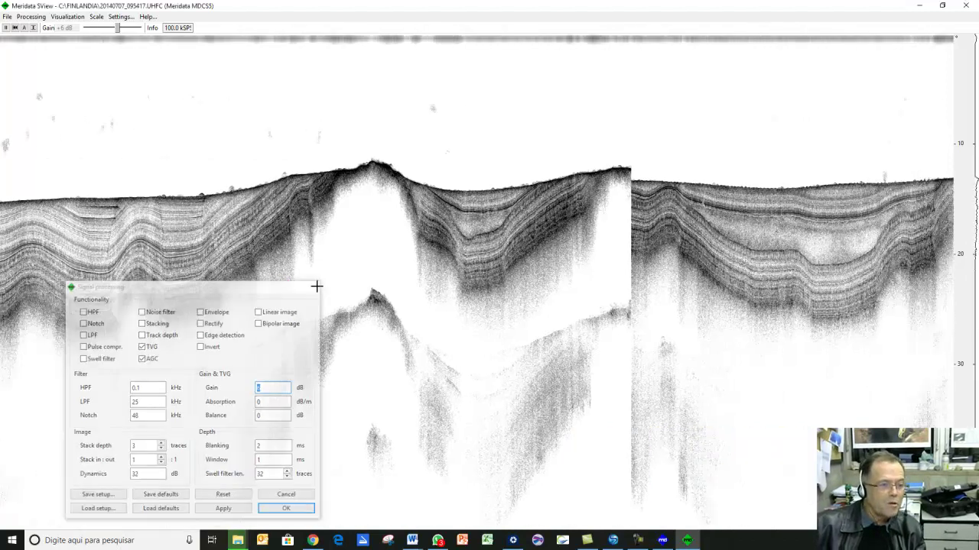
Step: Close the signal processing settings and SView, and switch to the Inkoo-Fin project in Meridata MDPS
{"action": "left_click", "coordinate": [313, 286]}
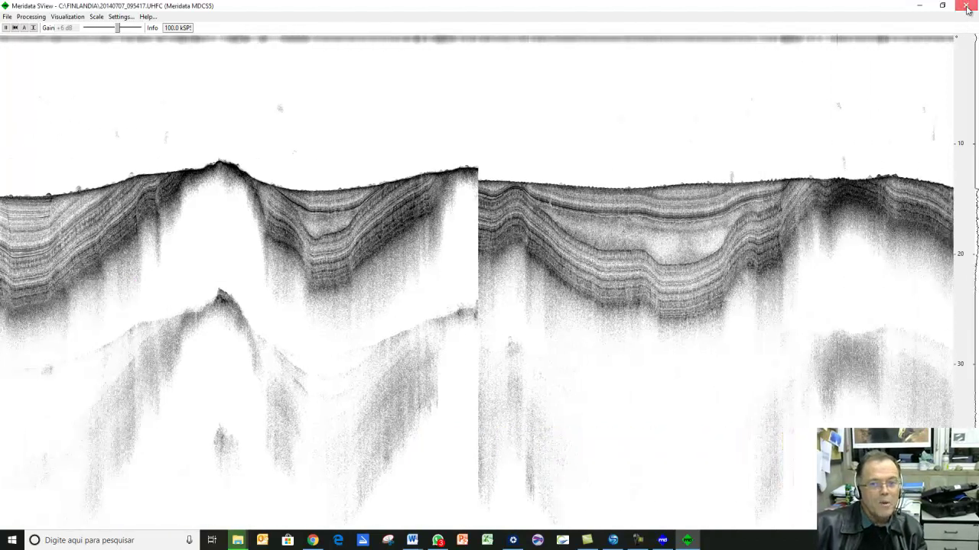
{"action": "left_click", "coordinate": [967, 8]}
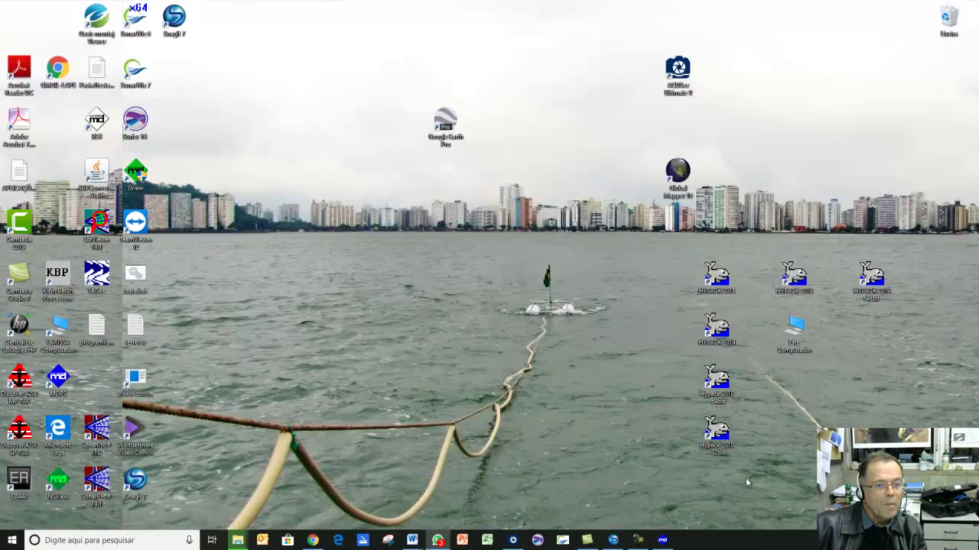
{"action": "left_click", "coordinate": [662, 540]}
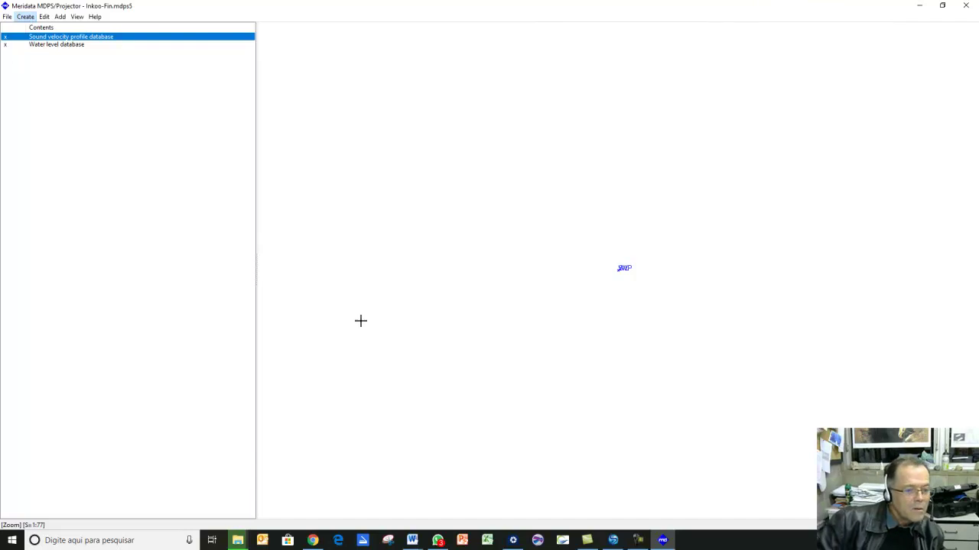
{"action": "left_click", "coordinate": [663, 540]}
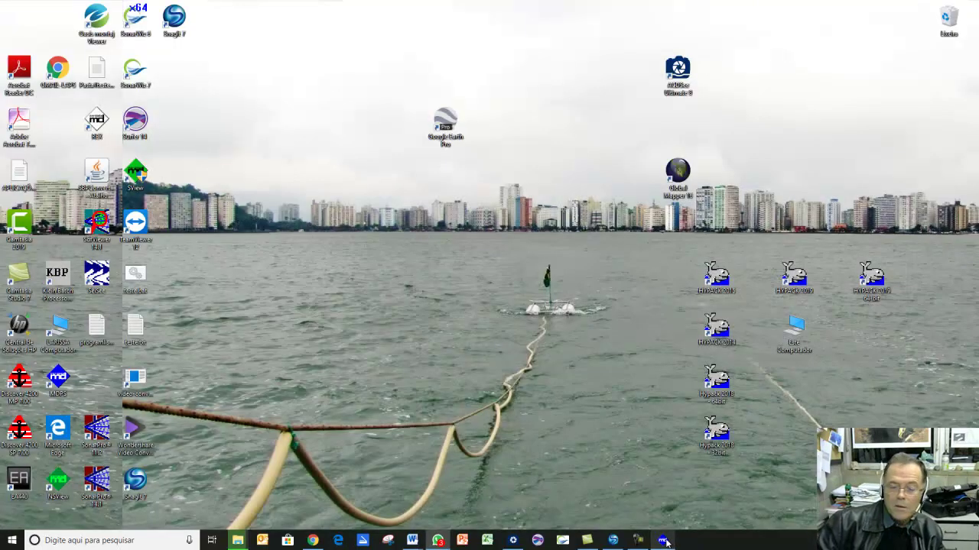
{"action": "left_click", "coordinate": [663, 540]}
{"action": "left_click", "coordinate": [42, 44]}
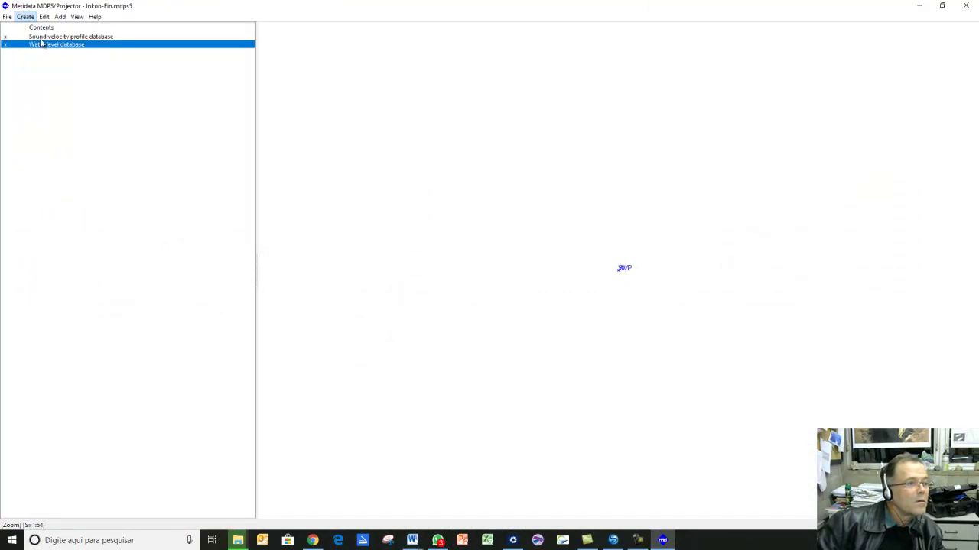
{"action": "left_click", "coordinate": [42, 37]}
{"action": "left_click", "coordinate": [45, 16]}
{"action": "left_click", "coordinate": [47, 18]}
{"action": "left_click", "coordinate": [7, 17]}
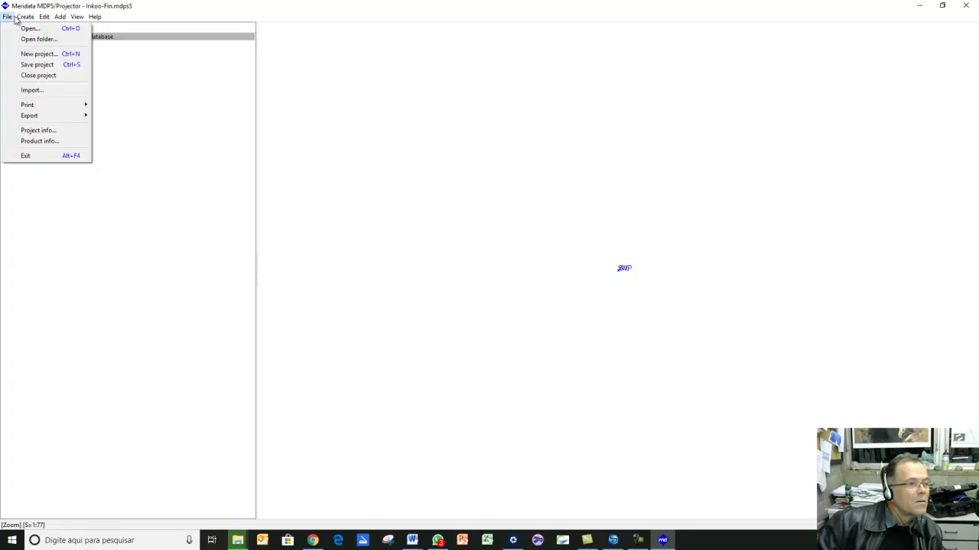
{"action": "left_click", "coordinate": [10, 18]}
{"action": "left_click", "coordinate": [59, 16]}
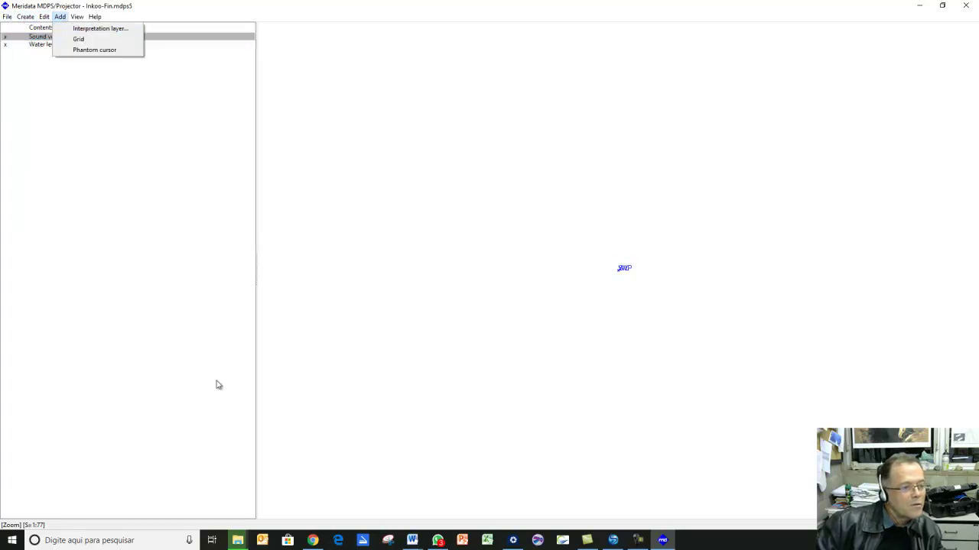
{"action": "left_click", "coordinate": [96, 38]}
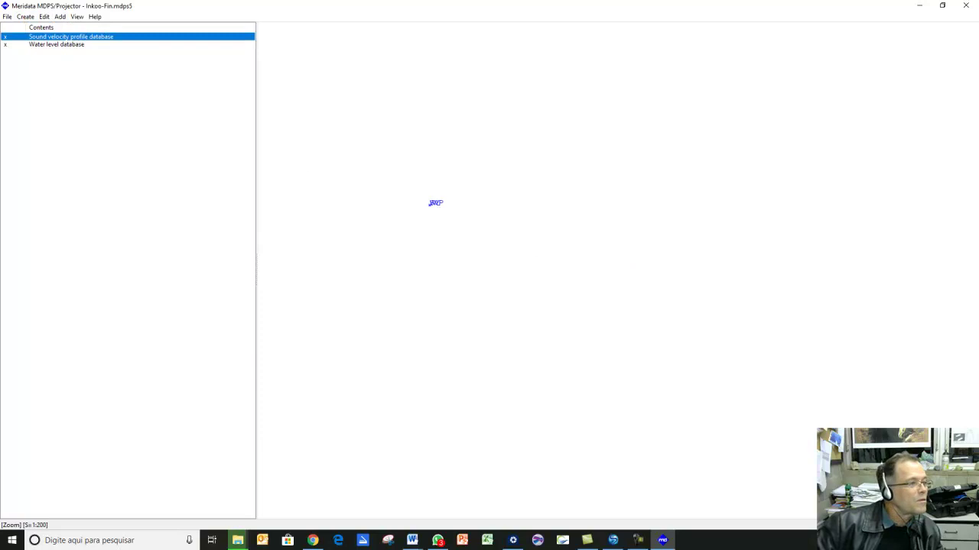
{"action": "scroll", "coordinate": [485, 238], "scroll_direction": "down", "scroll_amount": 2}
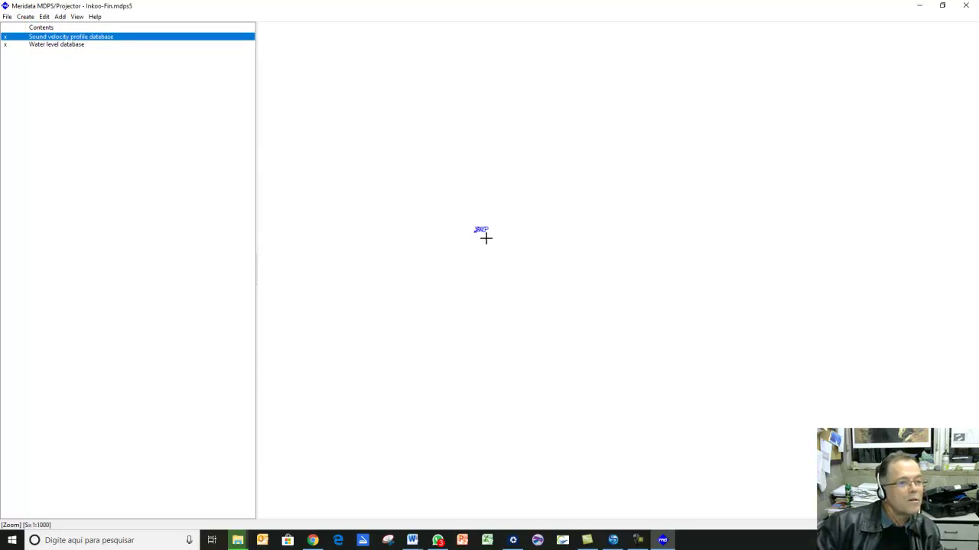
Step: Close Meridata MDPS, restart it and reopen the Inkoo-Fin.mdps5 project from C:\FINLANDIA\Inkoo-Finlandia
{"action": "scroll", "coordinate": [483, 239], "scroll_direction": "down", "scroll_amount": 2}
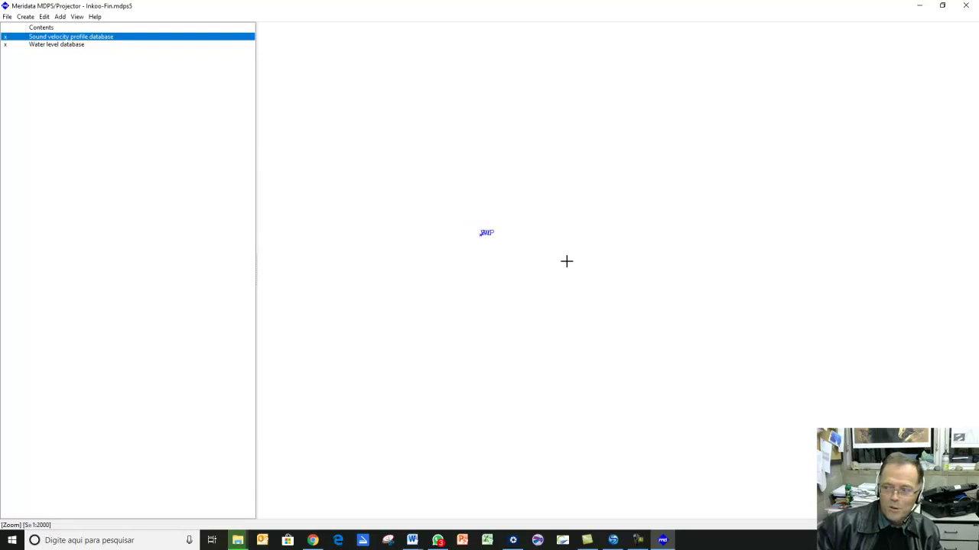
{"action": "left_click", "coordinate": [967, 7]}
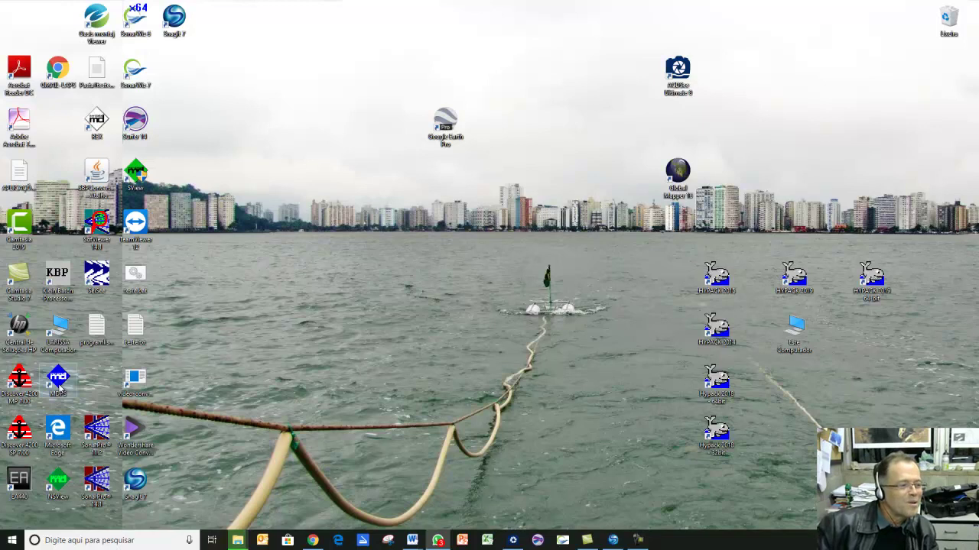
{"action": "double_click", "coordinate": [59, 379]}
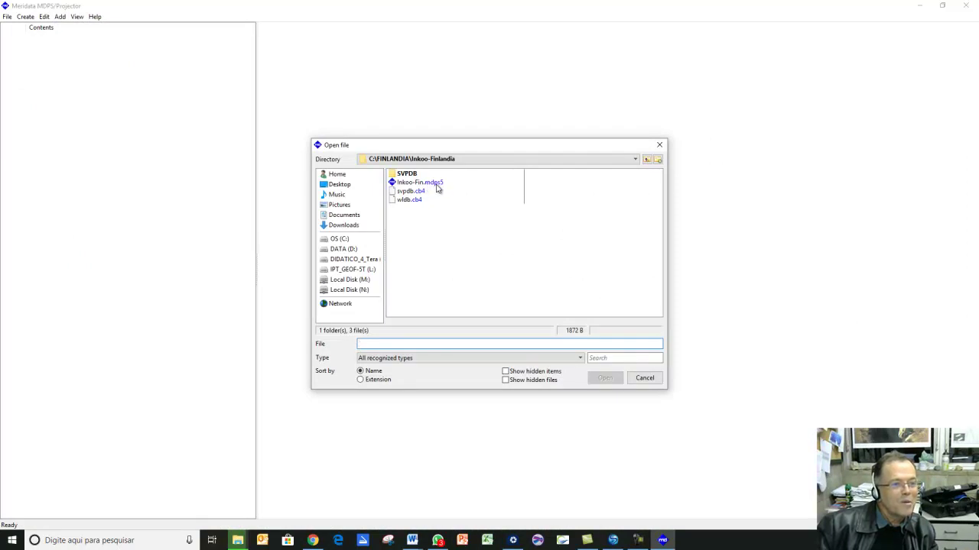
{"action": "double_click", "coordinate": [436, 184]}
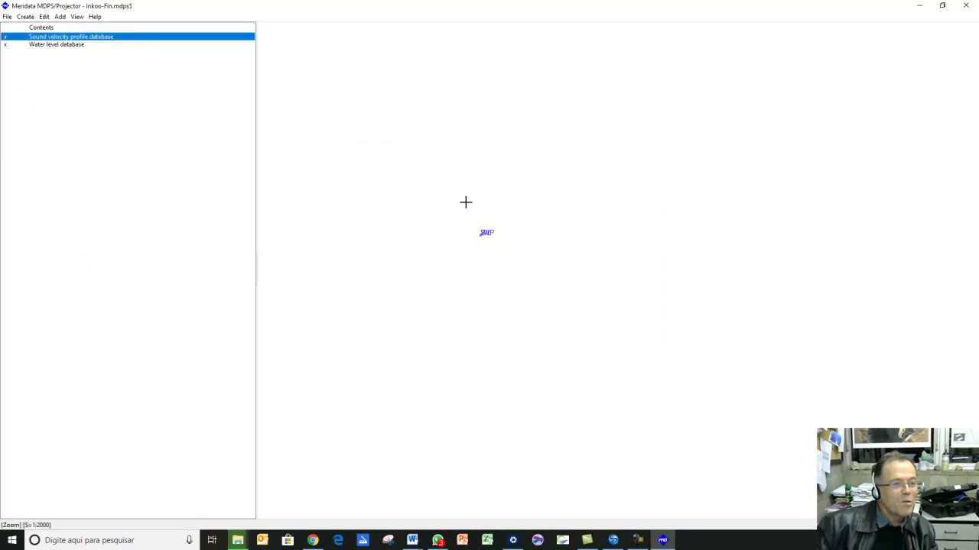
Step: Start a new seismic sounding database using the BMR files from 20140705_112049.BMR to 20140707_101110.BMR in C:\FINLANDIA as source data
{"action": "left_click", "coordinate": [28, 18]}
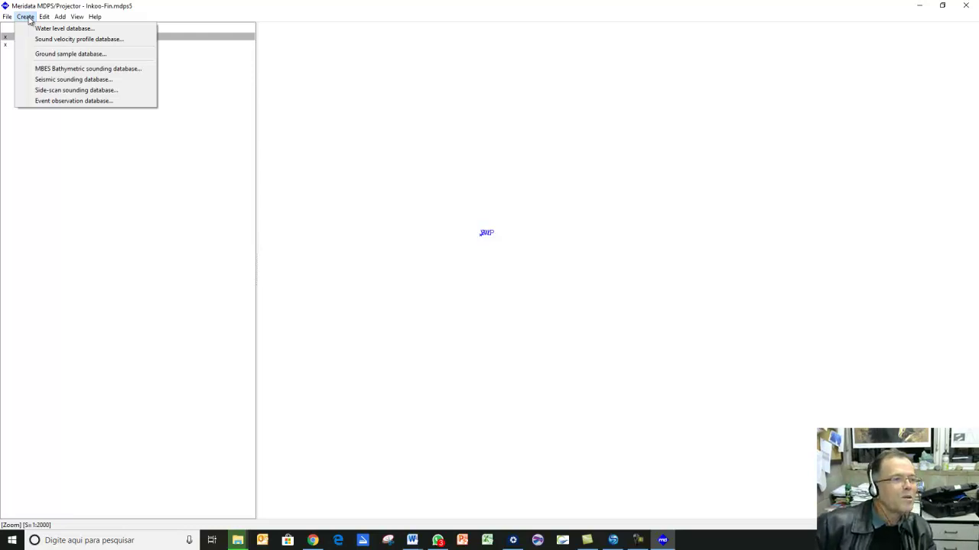
{"action": "left_click", "coordinate": [44, 81]}
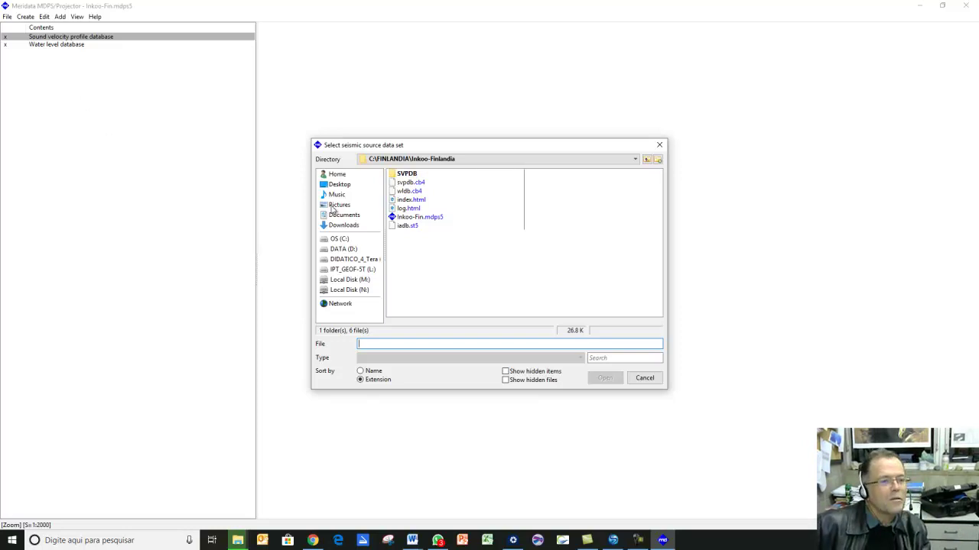
{"action": "left_click", "coordinate": [349, 239]}
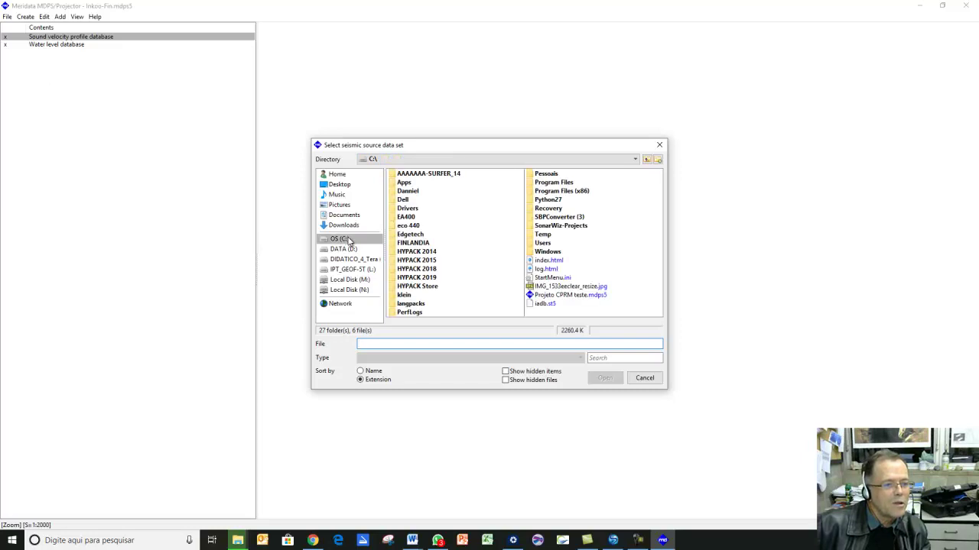
{"action": "double_click", "coordinate": [428, 248]}
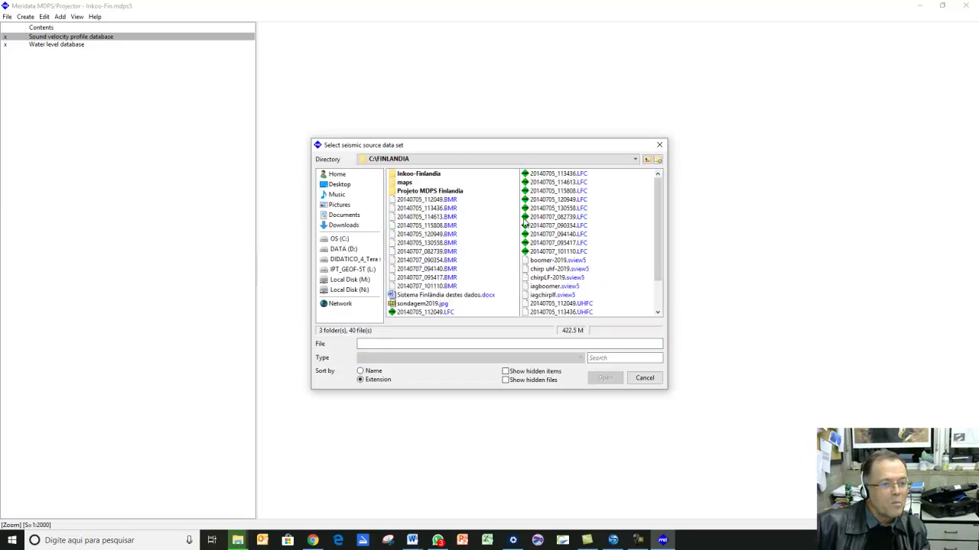
{"action": "left_click", "coordinate": [451, 200]}
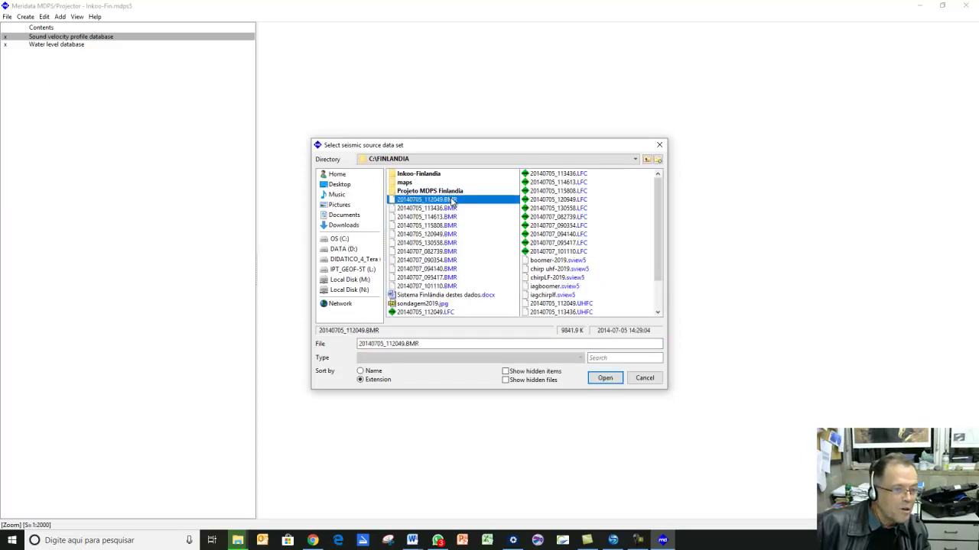
{"action": "left_click", "coordinate": [455, 287], "text": "shift"}
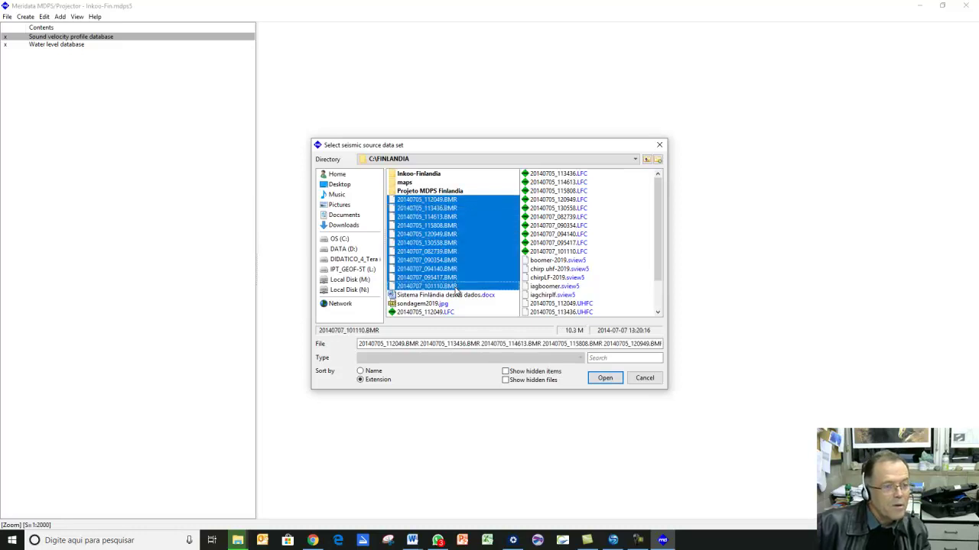
{"action": "left_click", "coordinate": [606, 380]}
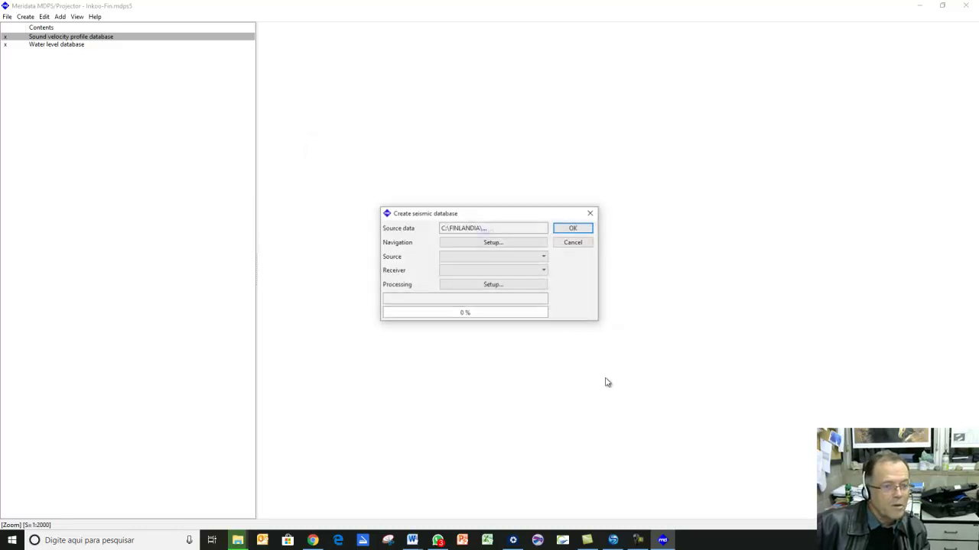
Step: Set the seismic database's source to Pulser and its receiver to Hydrophone
{"action": "left_click", "coordinate": [495, 258]}
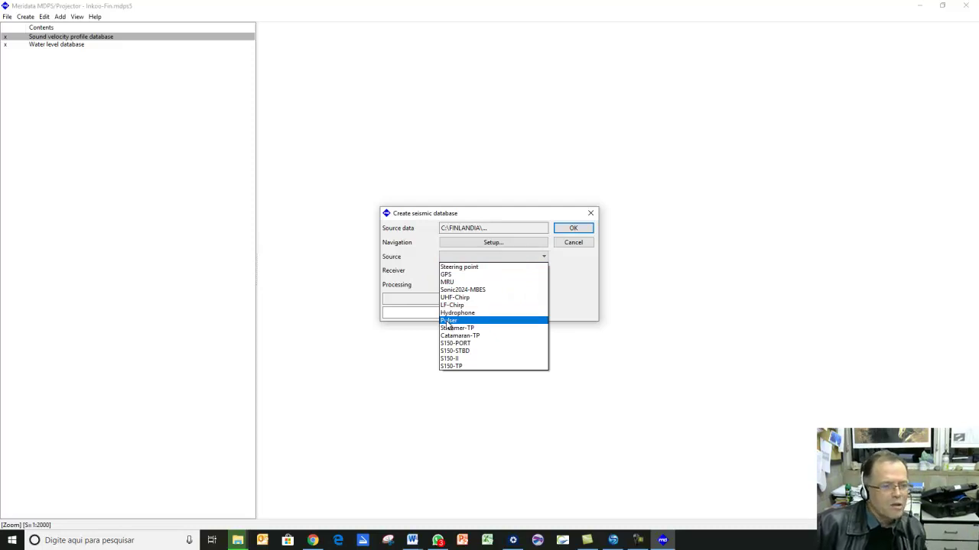
{"action": "left_click", "coordinate": [449, 320]}
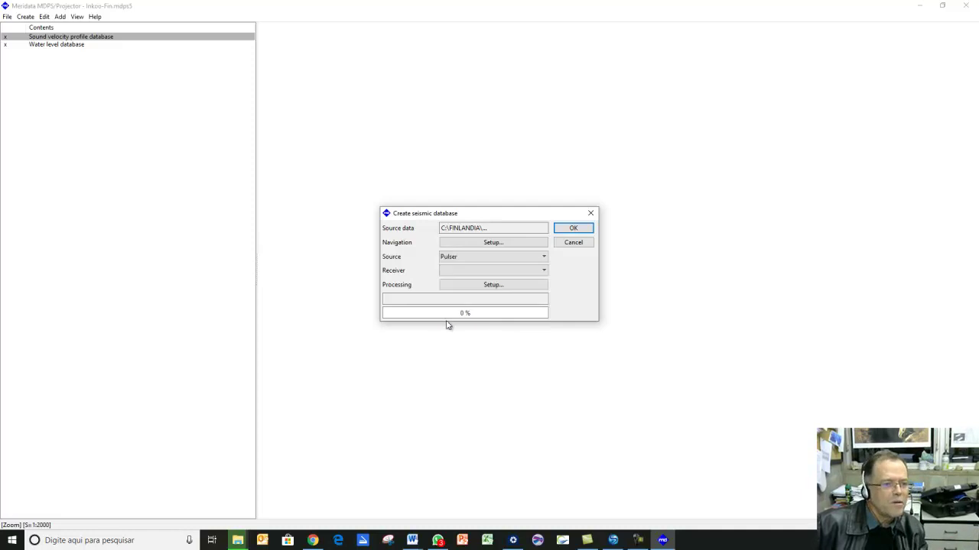
{"action": "left_click", "coordinate": [449, 275]}
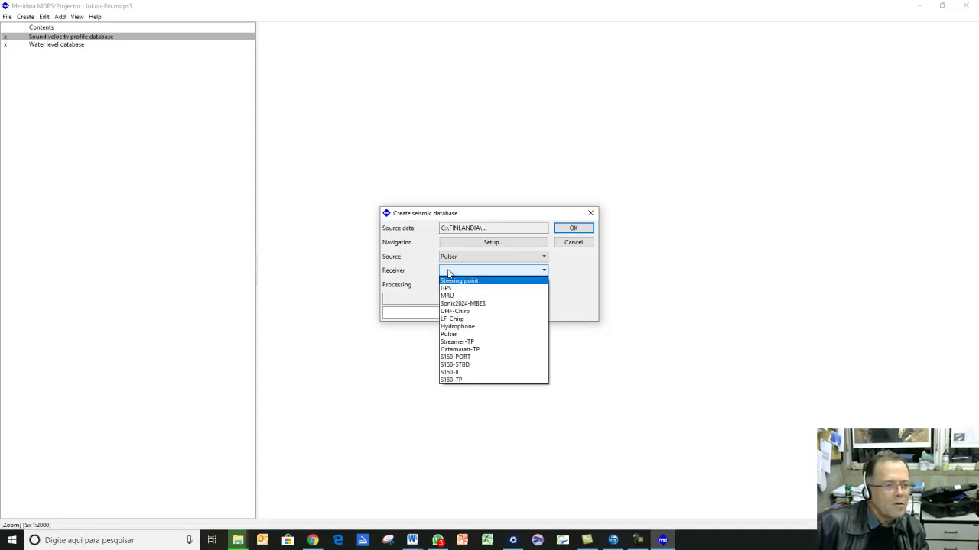
{"action": "left_click", "coordinate": [476, 329]}
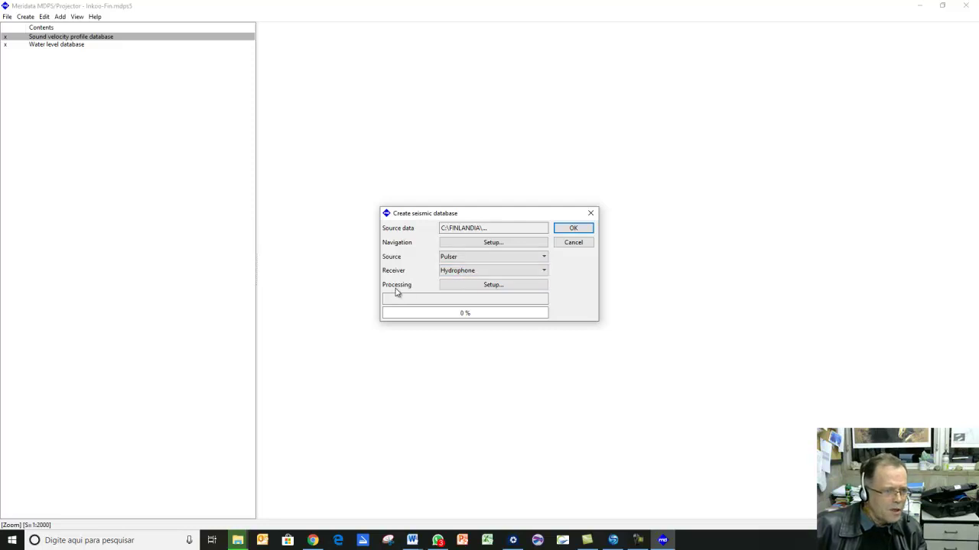
Step: Load the boomer-2019.sview5 signal processing setup from C:\FINLANDIA for the seismic database and accept it
{"action": "left_click", "coordinate": [488, 286]}
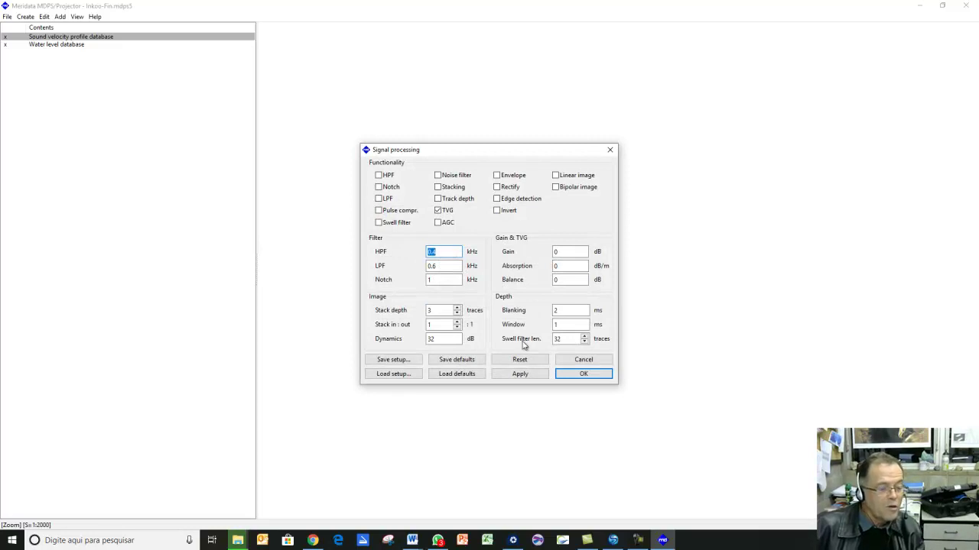
{"action": "left_click", "coordinate": [392, 374]}
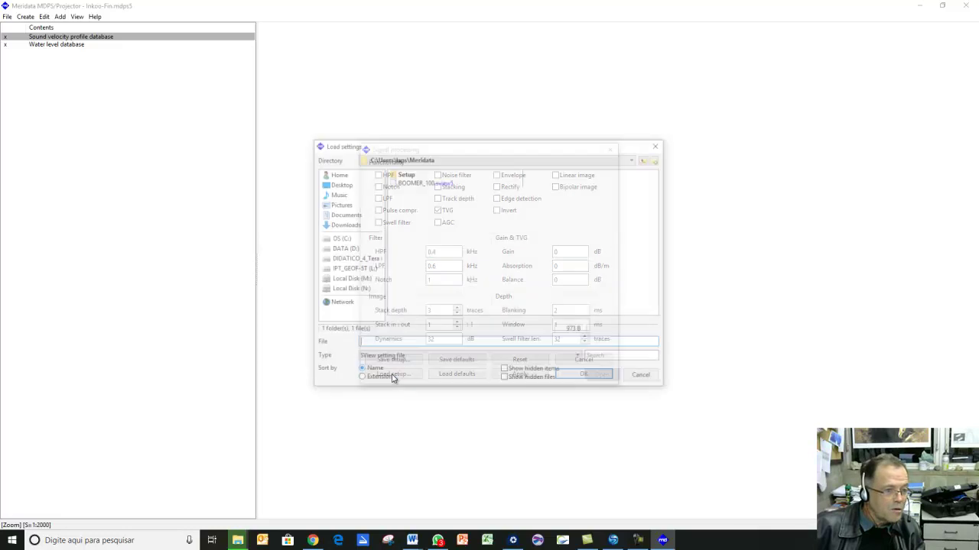
{"action": "left_click", "coordinate": [341, 241]}
{"action": "double_click", "coordinate": [419, 243]}
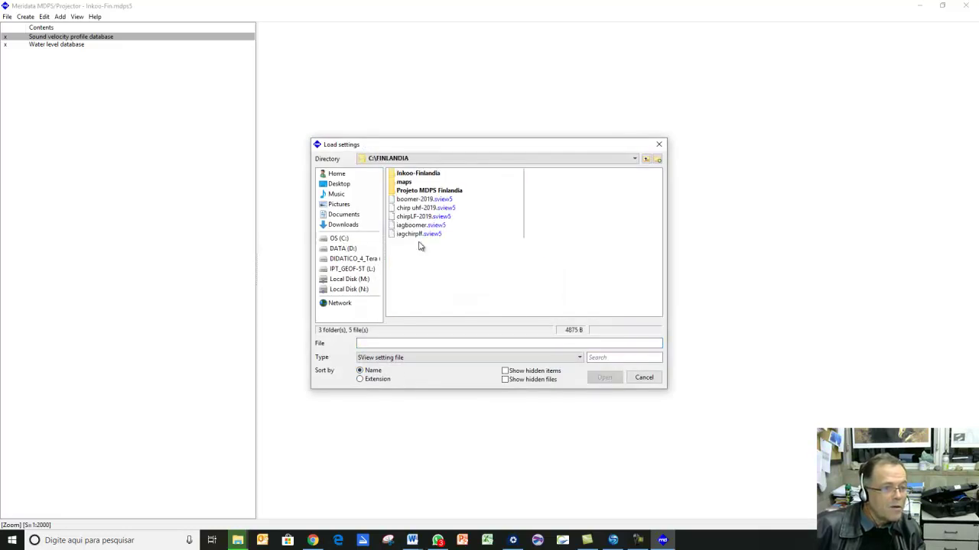
{"action": "left_click", "coordinate": [413, 200]}
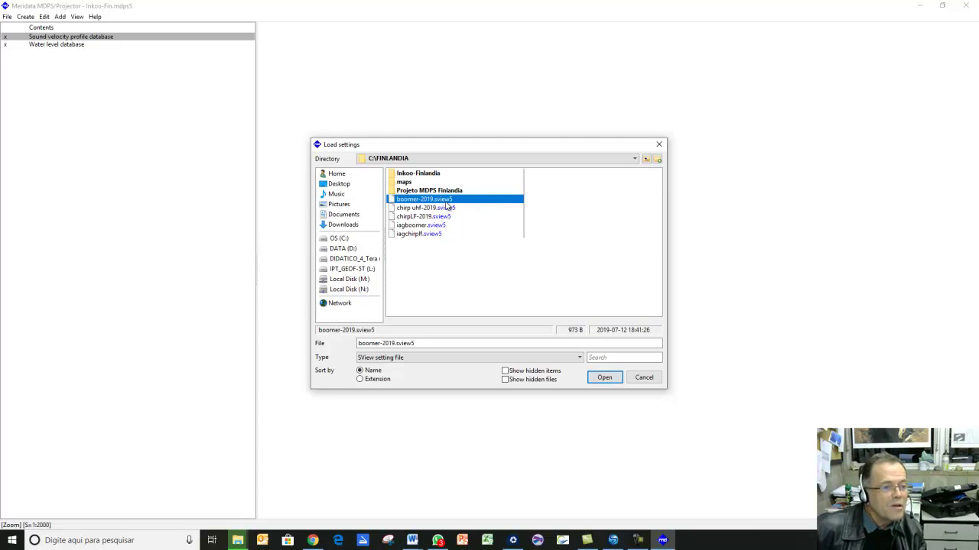
{"action": "left_click", "coordinate": [605, 379]}
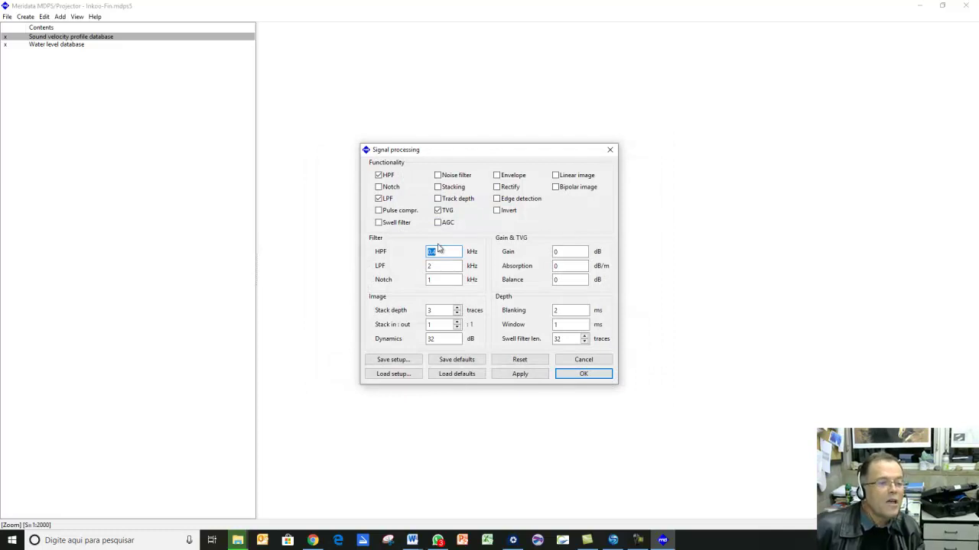
{"action": "left_click", "coordinate": [585, 375]}
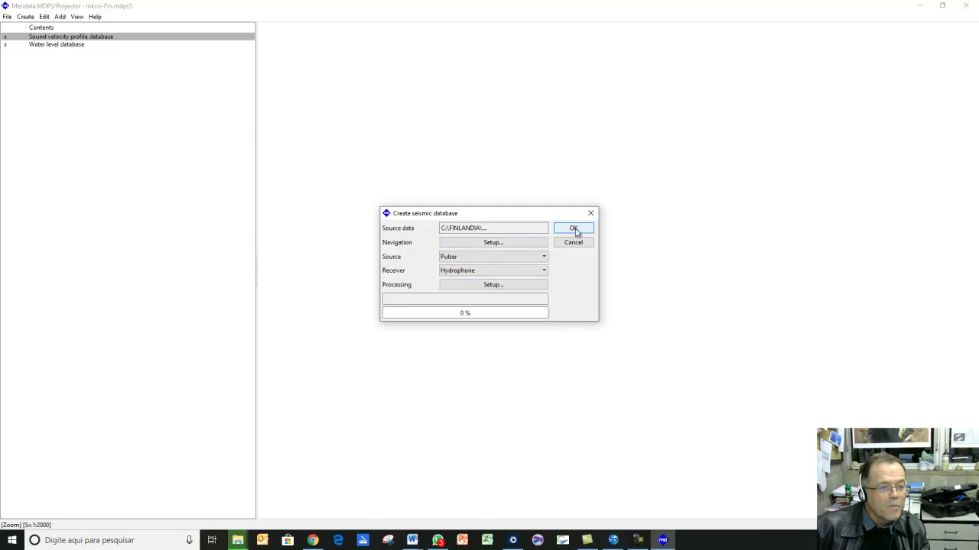
Step: Check the Streamer vehicle's properties in the navigation setup, accept them and create the Pulser/Hydrophone seismic database
{"action": "left_click", "coordinate": [506, 245]}
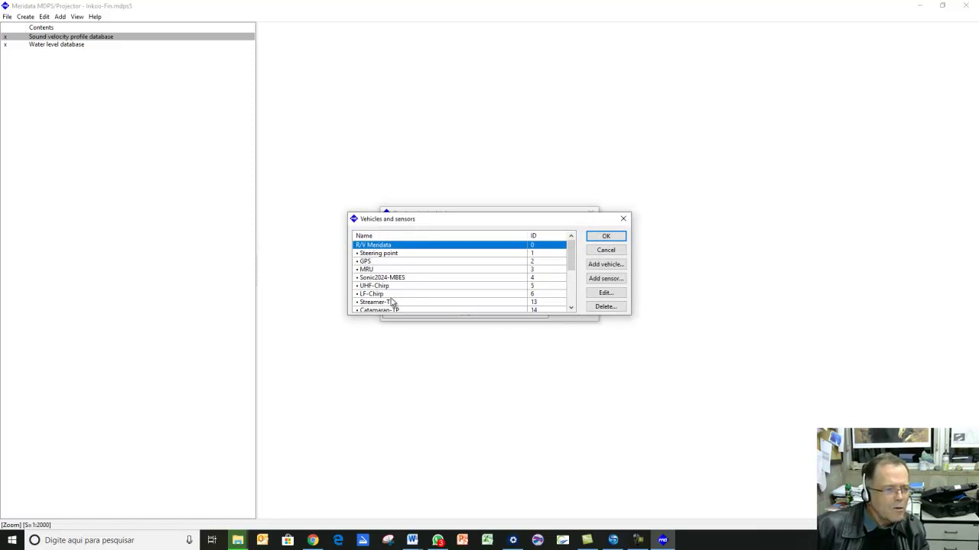
{"action": "scroll", "coordinate": [457, 291], "scroll_direction": "down", "scroll_amount": 1}
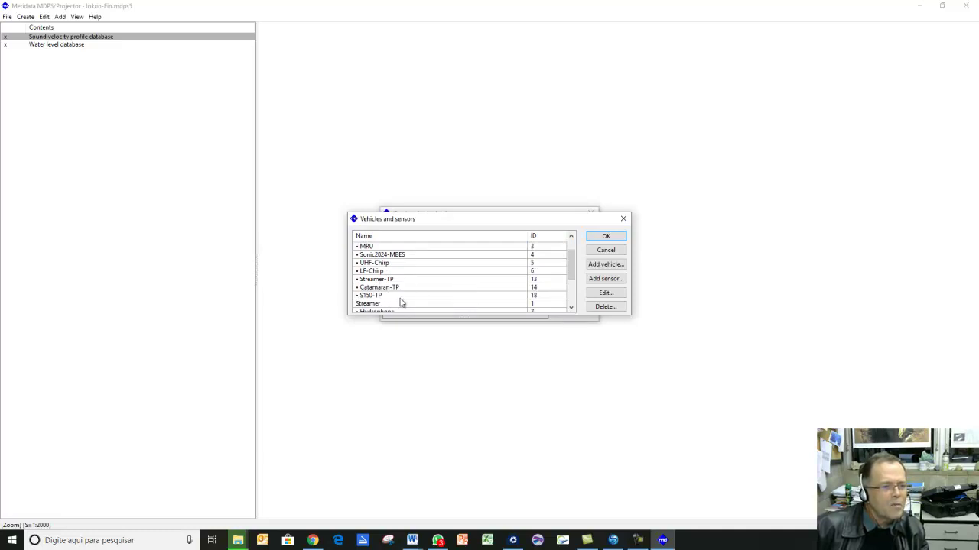
{"action": "scroll", "coordinate": [402, 304], "scroll_direction": "down", "scroll_amount": 1}
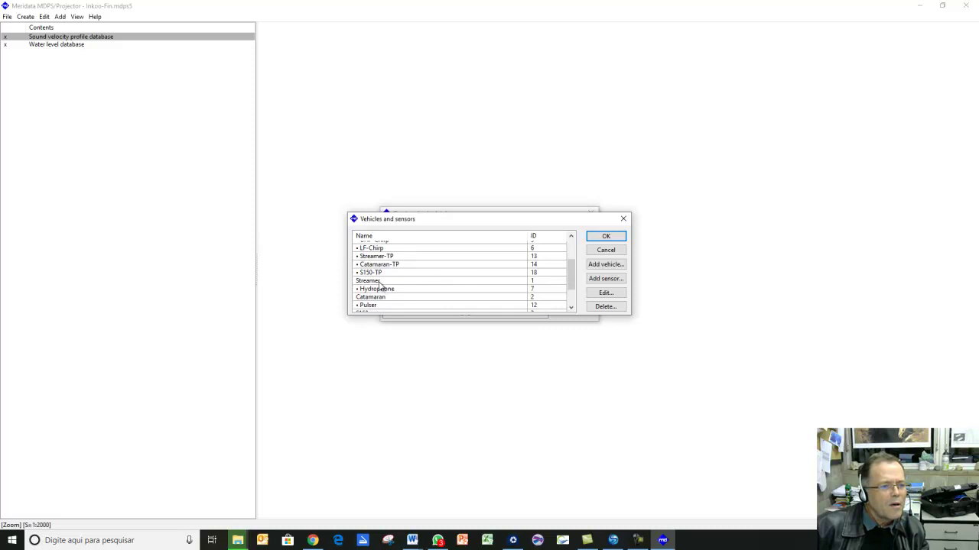
{"action": "double_click", "coordinate": [386, 281]}
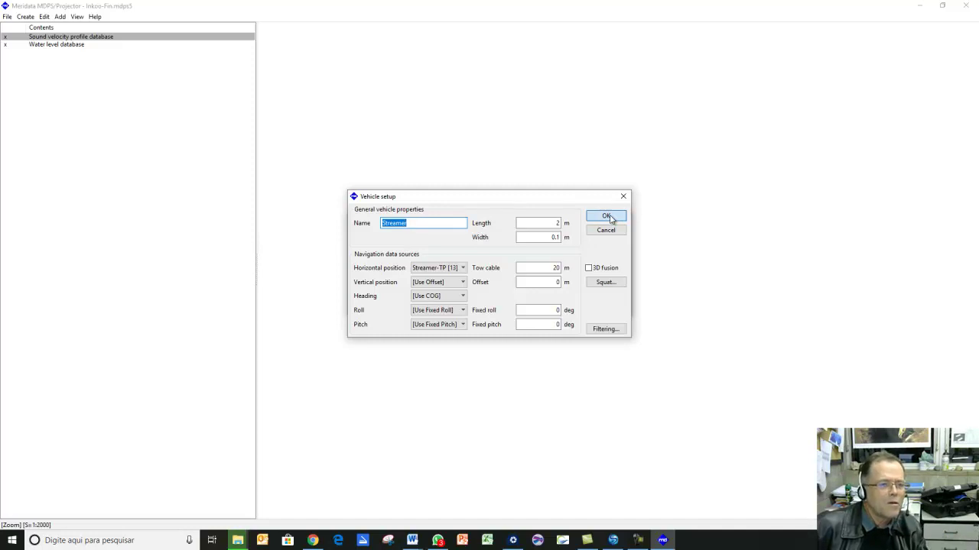
{"action": "left_click", "coordinate": [609, 217]}
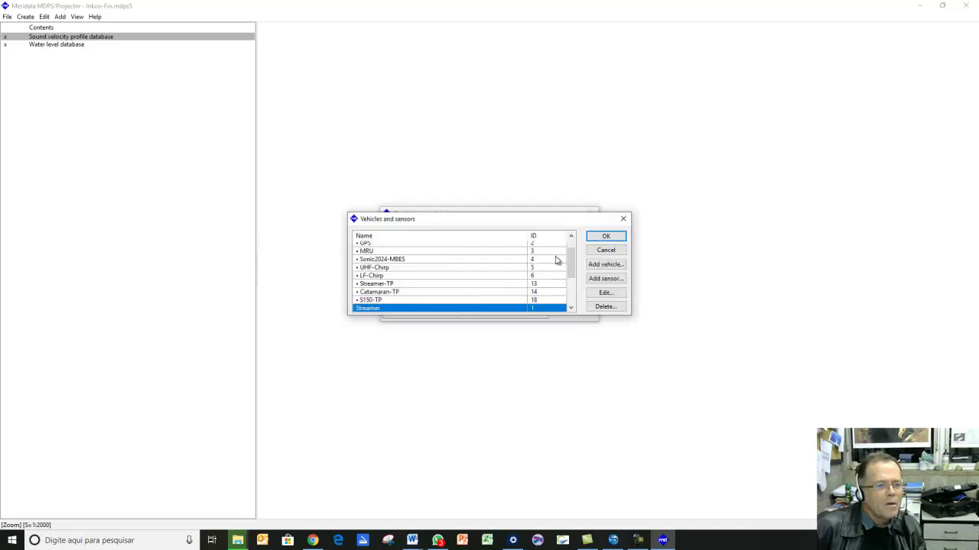
{"action": "left_click", "coordinate": [606, 237]}
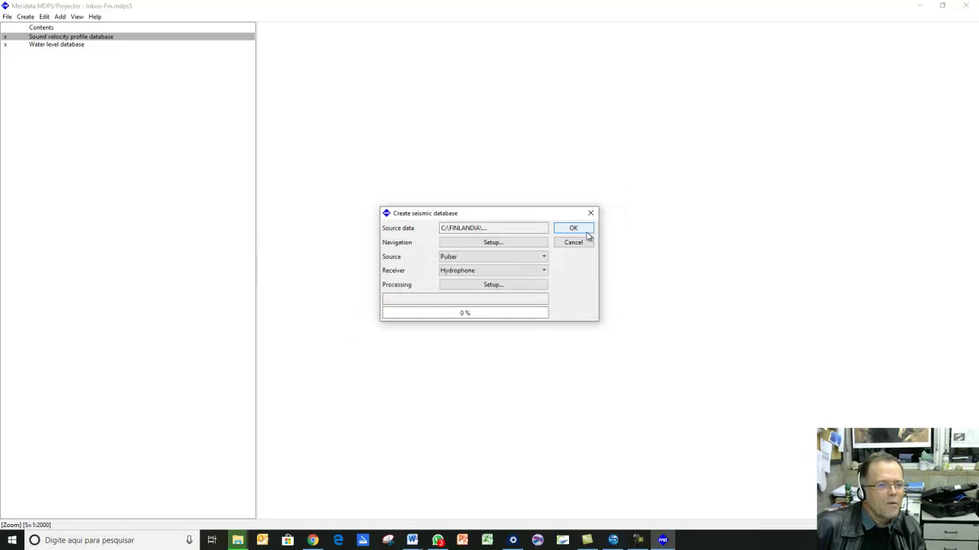
{"action": "left_click", "coordinate": [584, 230]}
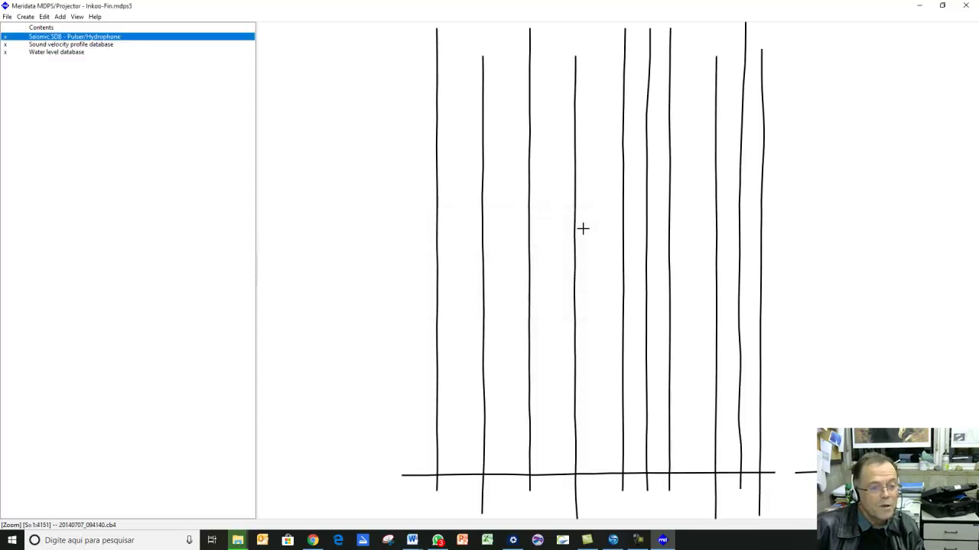
Step: Activate the Edit tool on the map and open survey line 20140707_095417 in the profiler
{"action": "scroll", "coordinate": [591, 223], "scroll_direction": "down", "scroll_amount": 1}
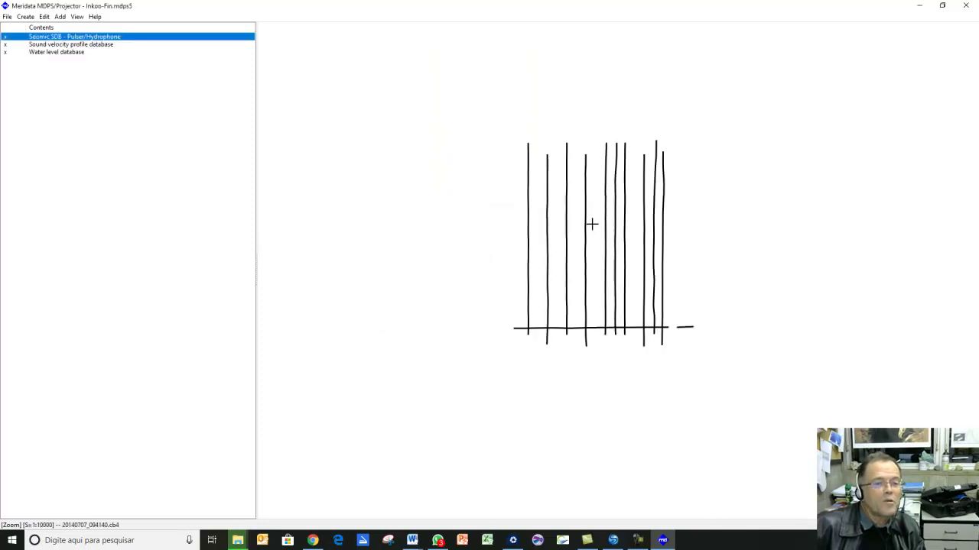
{"action": "scroll", "coordinate": [589, 224], "scroll_direction": "up", "scroll_amount": 1}
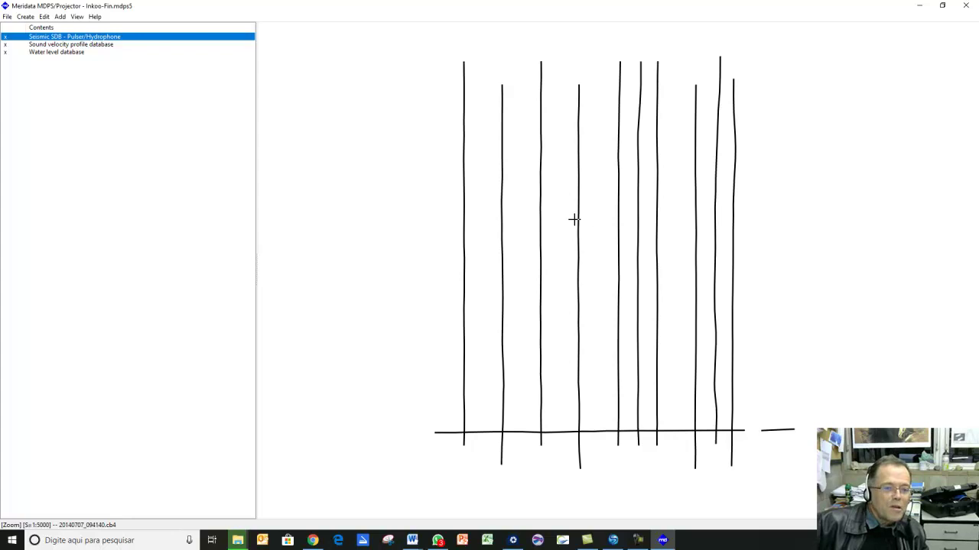
{"action": "right_click", "coordinate": [451, 170]}
{"action": "mouse_move", "coordinate": [474, 175]}
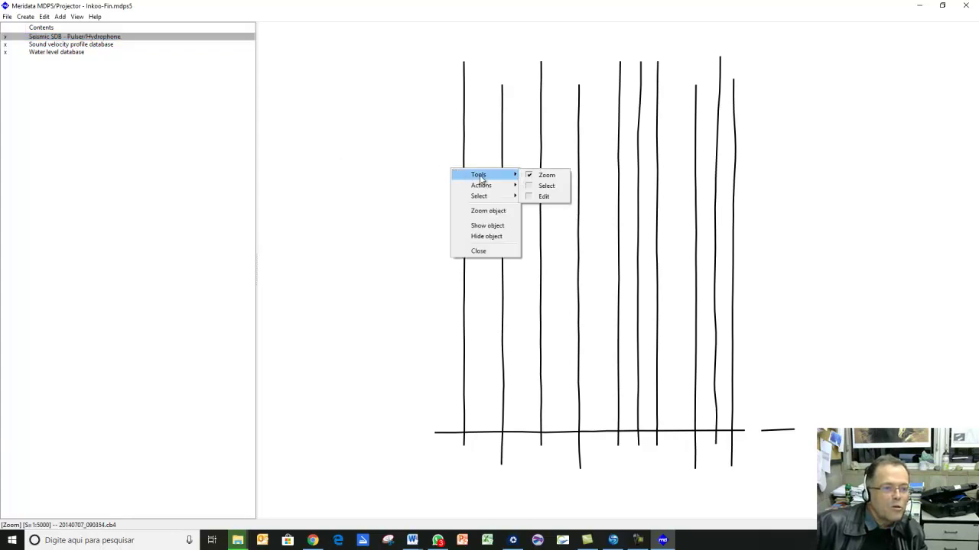
{"action": "left_click", "coordinate": [543, 197]}
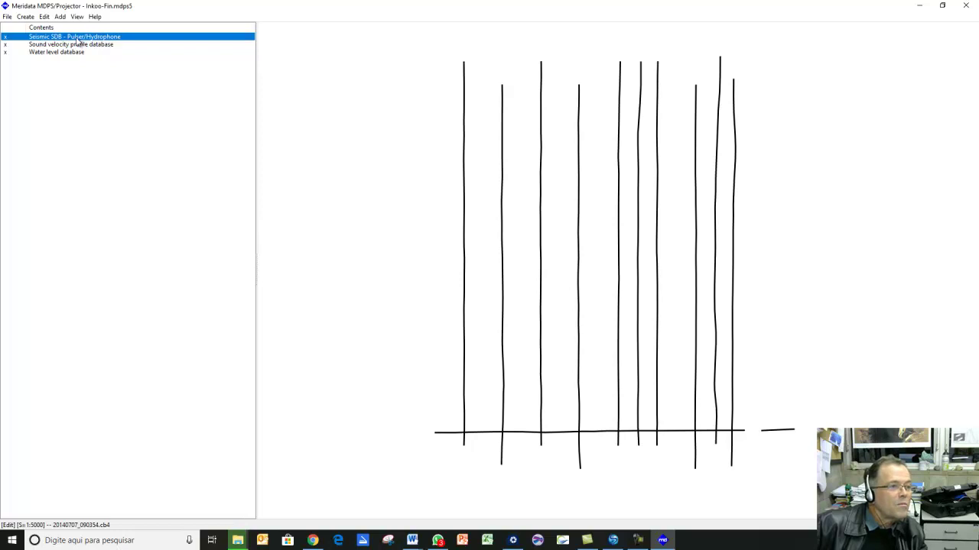
{"action": "left_click", "coordinate": [540, 236]}
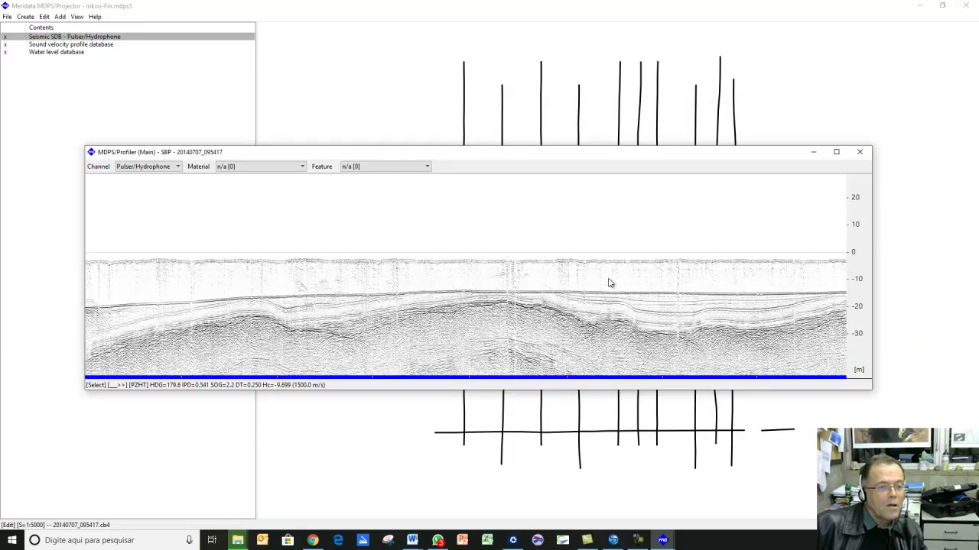
Step: Insert a new object on the profile, trace it along the strong reflector beneath the layered sediments and choose material n/a [0]
{"action": "scroll", "coordinate": [611, 283], "scroll_direction": "down", "scroll_amount": 2}
{"action": "scroll", "coordinate": [610, 283], "scroll_direction": "up", "scroll_amount": 1}
{"action": "scroll", "coordinate": [612, 276], "scroll_direction": "up", "scroll_amount": 1}
{"action": "scroll", "coordinate": [610, 276], "scroll_direction": "down", "scroll_amount": 1}
{"action": "scroll", "coordinate": [610, 272], "scroll_direction": "up", "scroll_amount": 1}
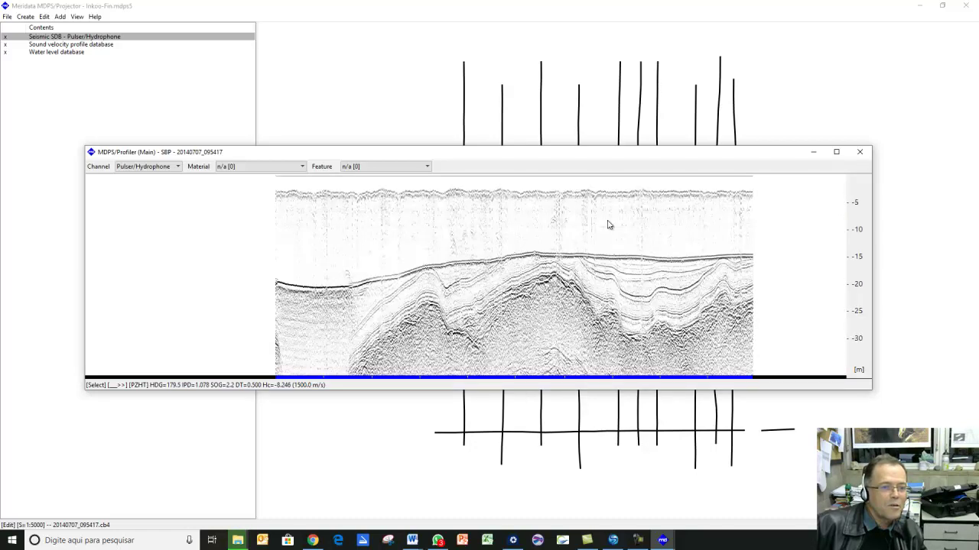
{"action": "right_click", "coordinate": [538, 217]}
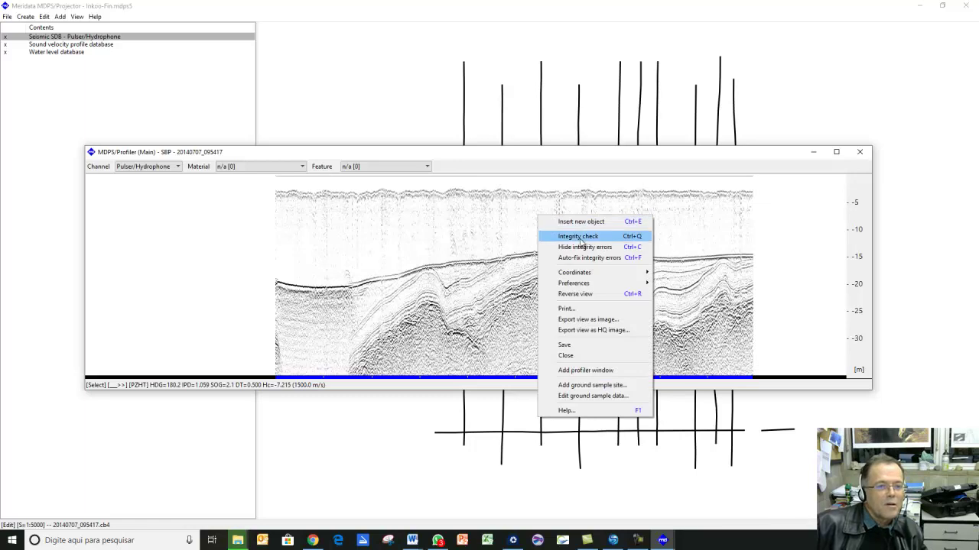
{"action": "left_click", "coordinate": [572, 222]}
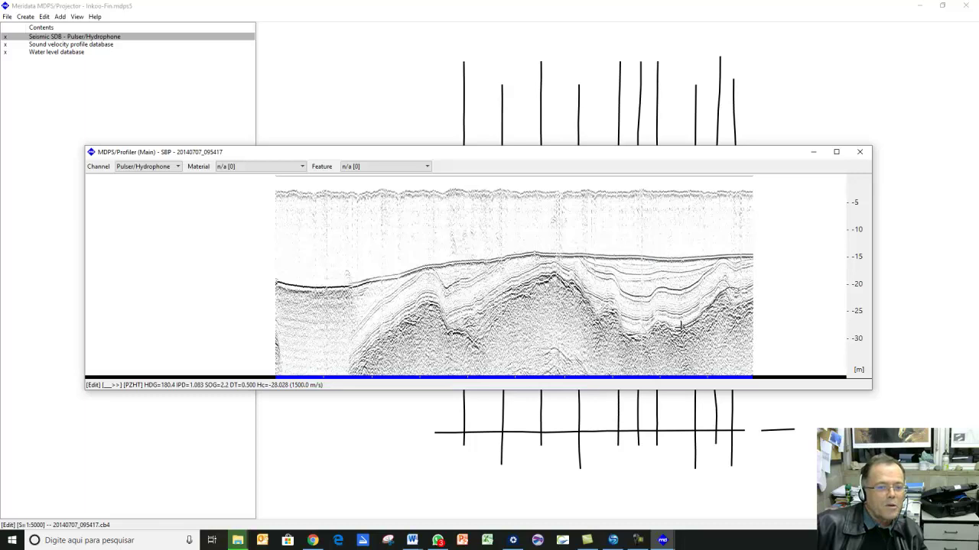
{"action": "left_click_drag", "start_coordinate": [560, 271], "coordinate": [468, 300]}
{"action": "left_click", "coordinate": [269, 169]}
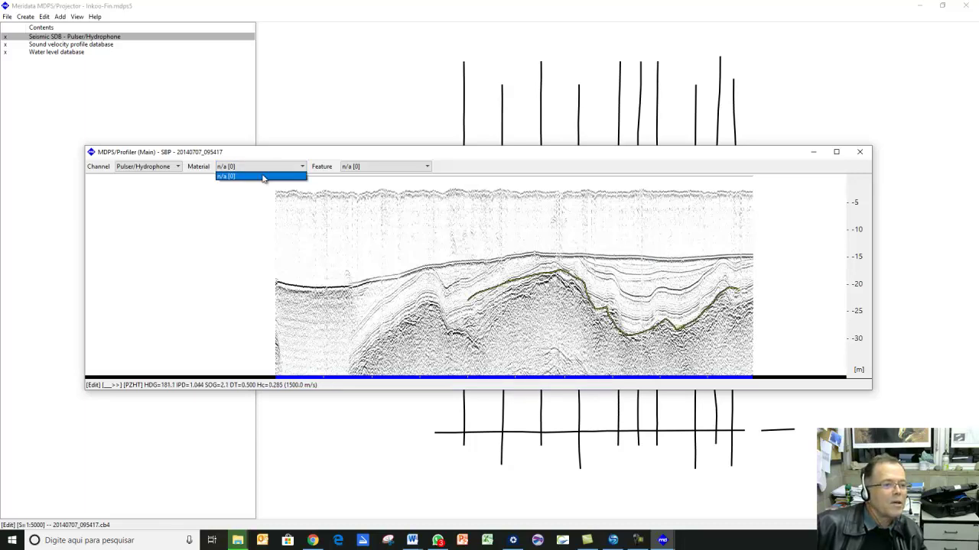
{"action": "left_click", "coordinate": [267, 177]}
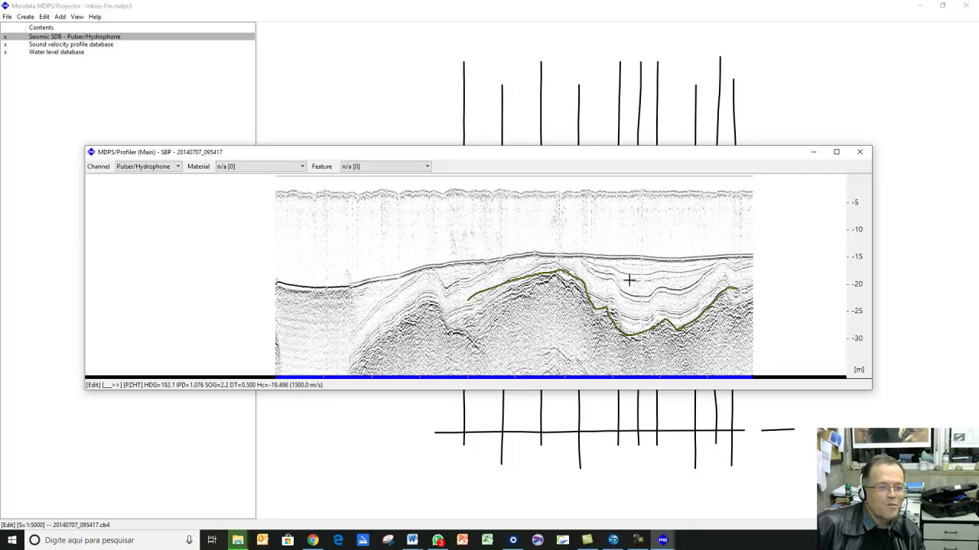
Step: Delete the traced reflector object from the profile, confirm the deletion and close the profiler
{"action": "key", "text": "Delete"}
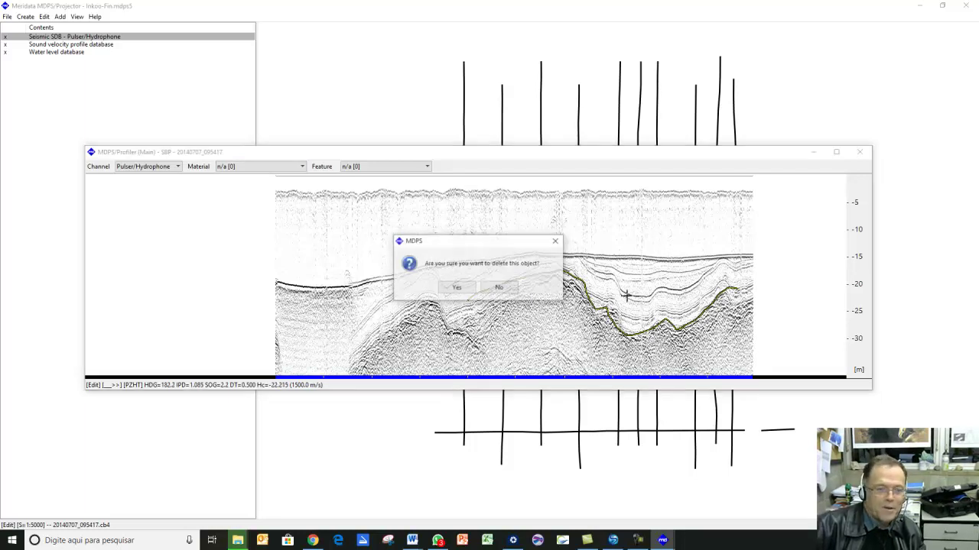
{"action": "left_click", "coordinate": [456, 287]}
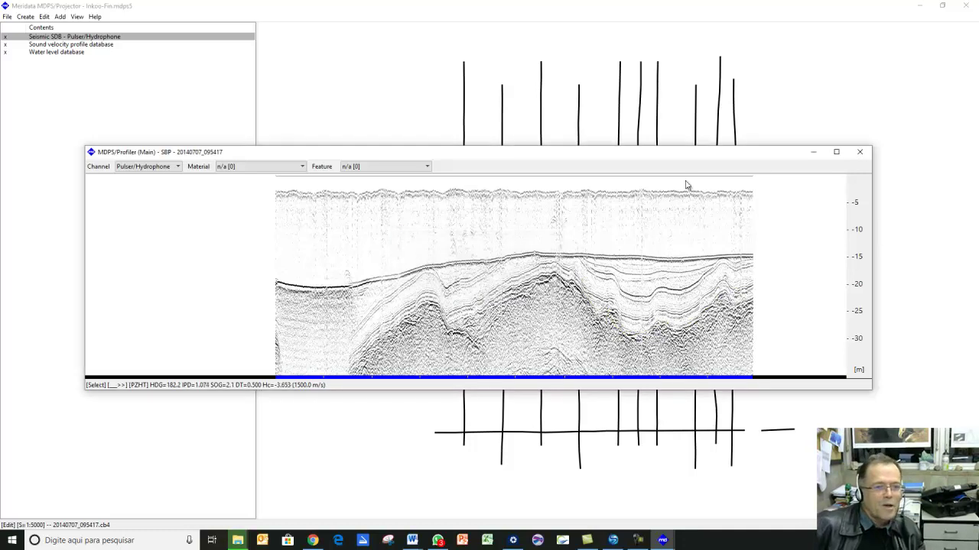
{"action": "left_click", "coordinate": [858, 153]}
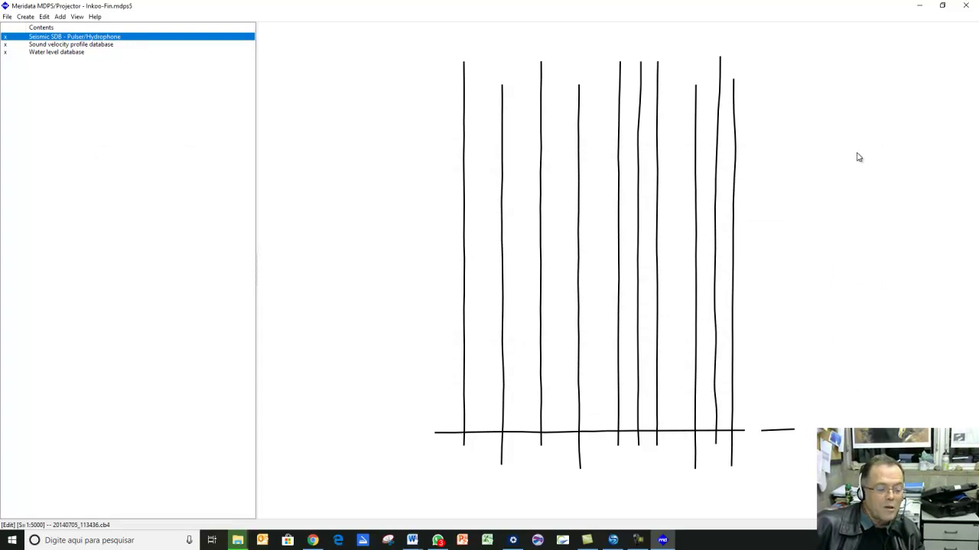
Step: Start a new seismic sounding database from all LFC files in C:\FINLANDIA, 20140705_112049.LFC through 20140707_101110.LFC
{"action": "left_click", "coordinate": [25, 16]}
{"action": "left_click", "coordinate": [54, 79]}
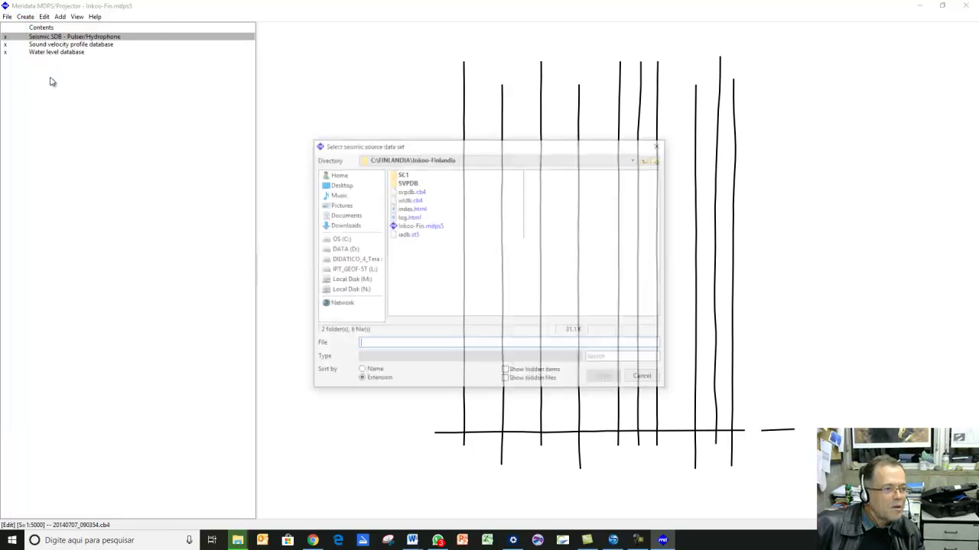
{"action": "left_click", "coordinate": [344, 240]}
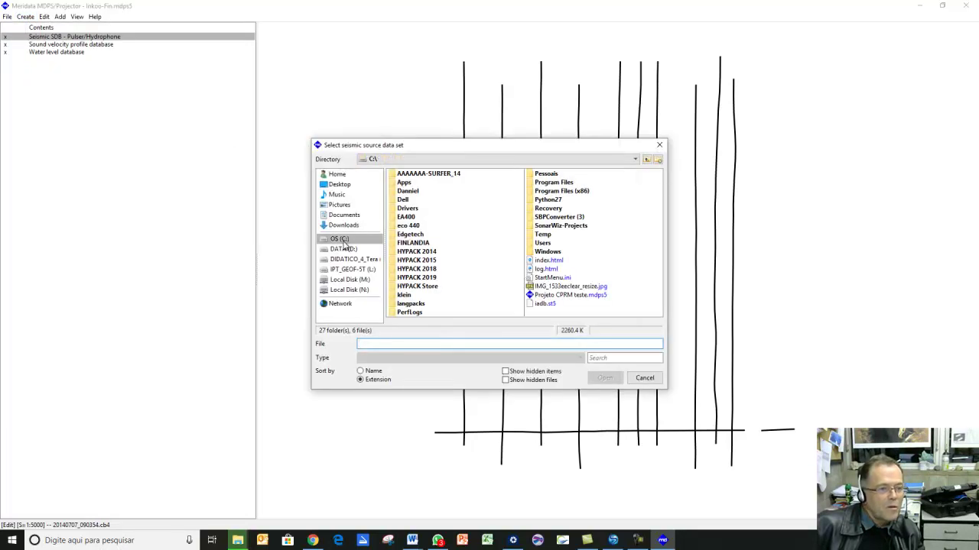
{"action": "double_click", "coordinate": [426, 244]}
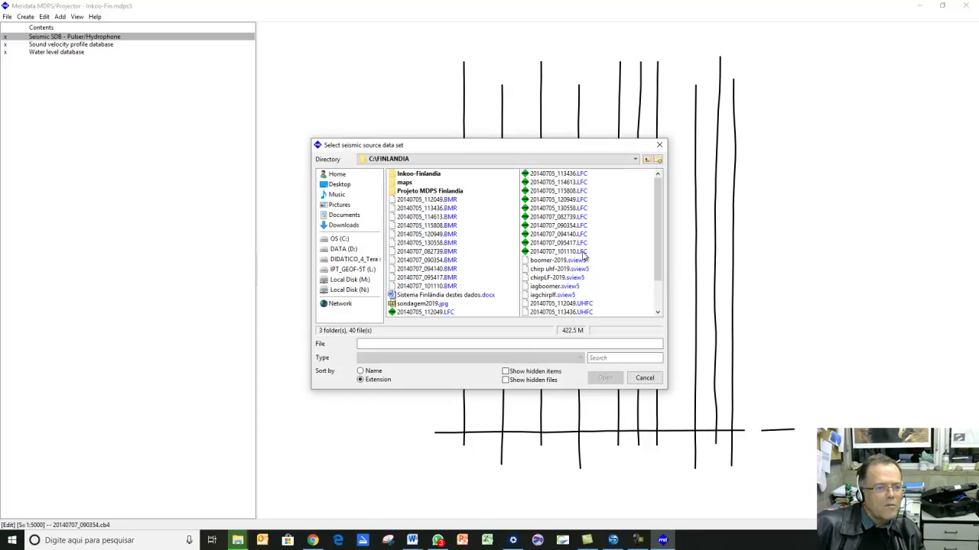
{"action": "left_click", "coordinate": [449, 314]}
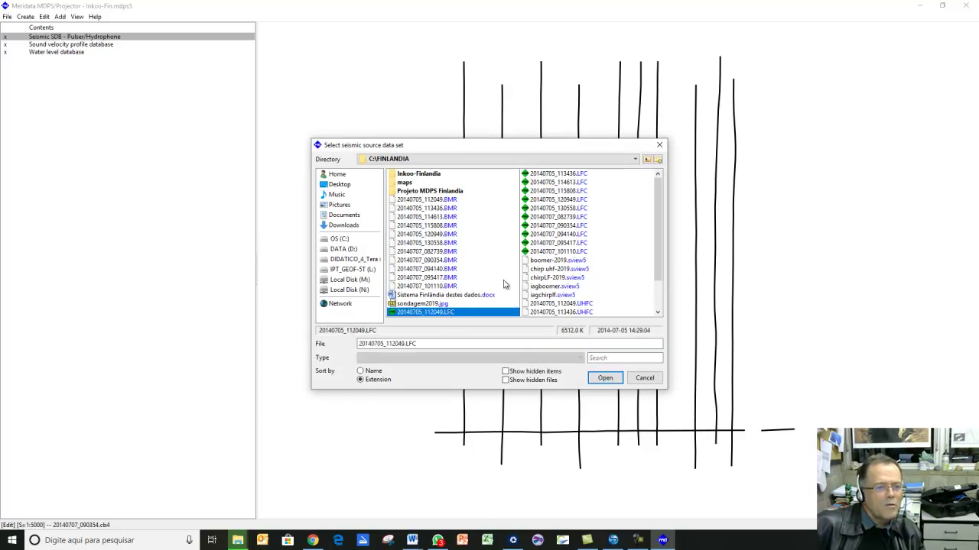
{"action": "left_click", "coordinate": [586, 253], "text": "shift"}
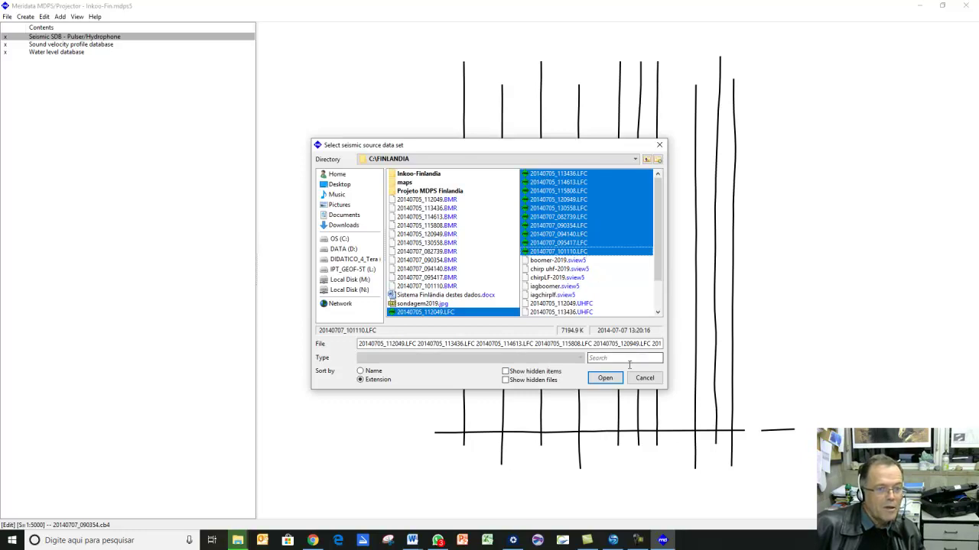
{"action": "left_click", "coordinate": [606, 379]}
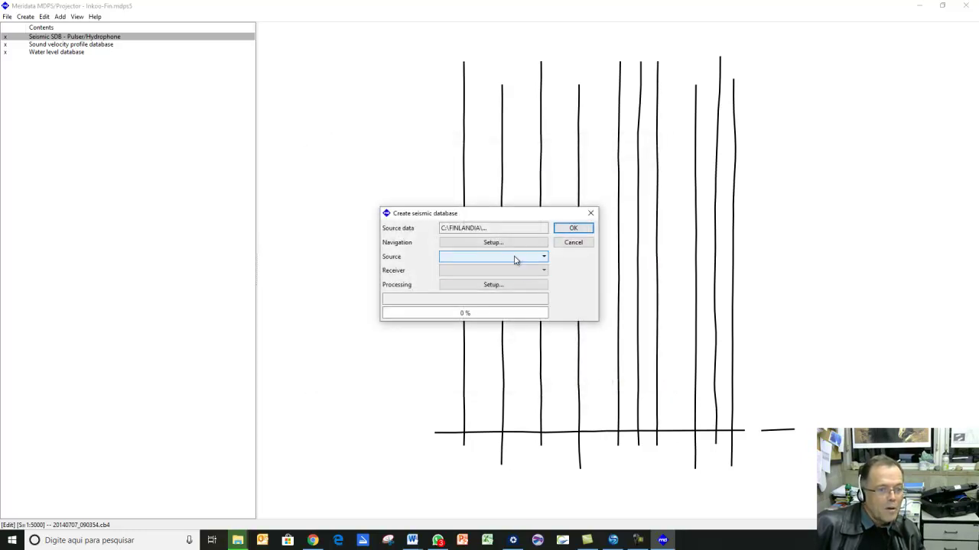
Step: Set both the source and the receiver of the seismic database to LF-Chirp
{"action": "left_click", "coordinate": [514, 259]}
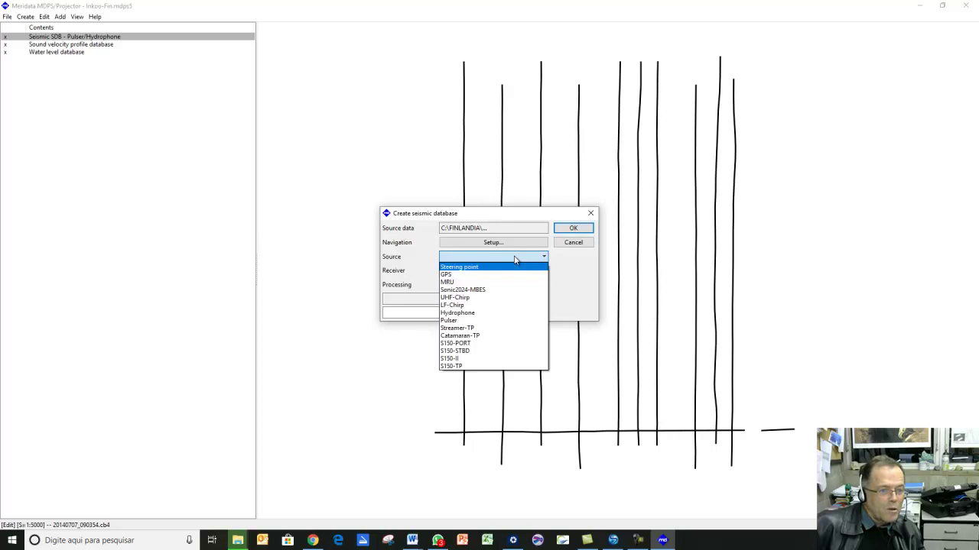
{"action": "left_click", "coordinate": [501, 305]}
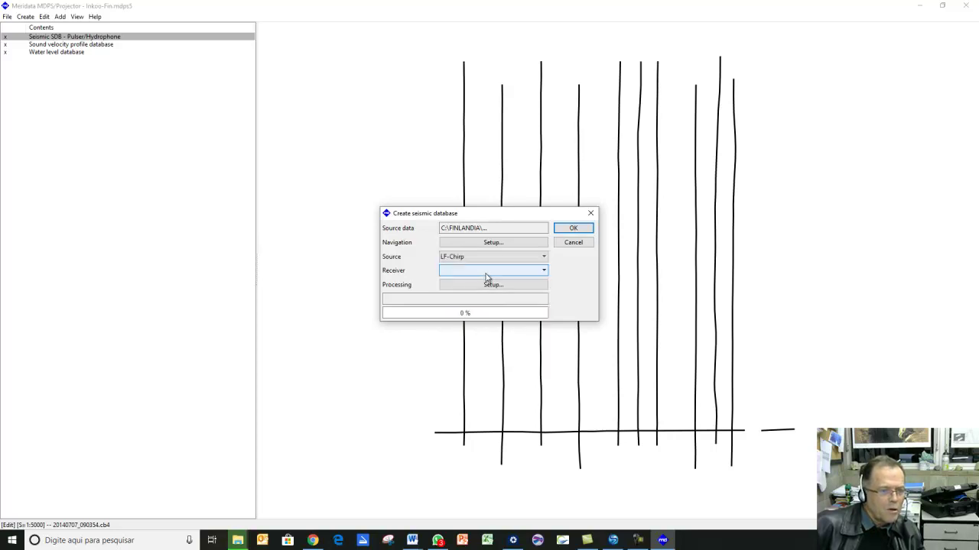
{"action": "left_click", "coordinate": [485, 272]}
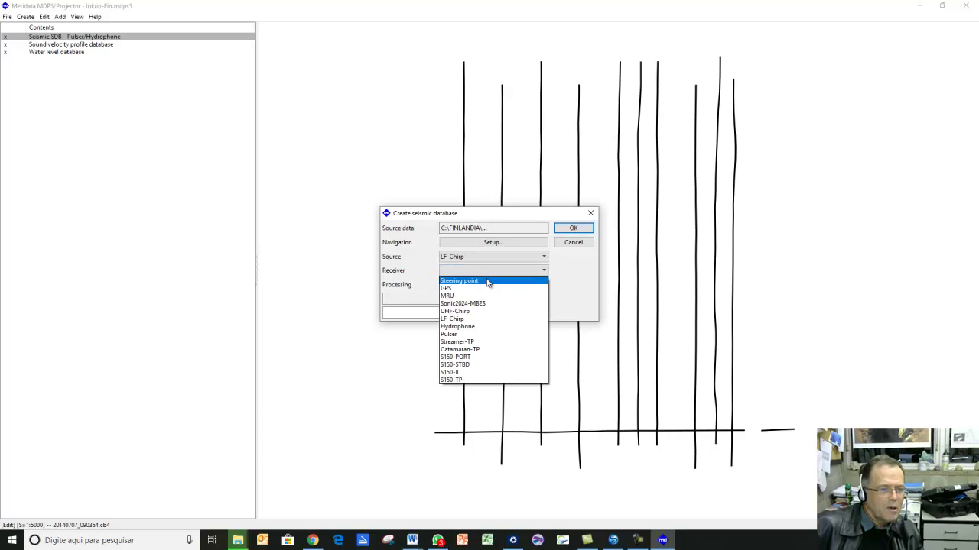
{"action": "left_click", "coordinate": [484, 323]}
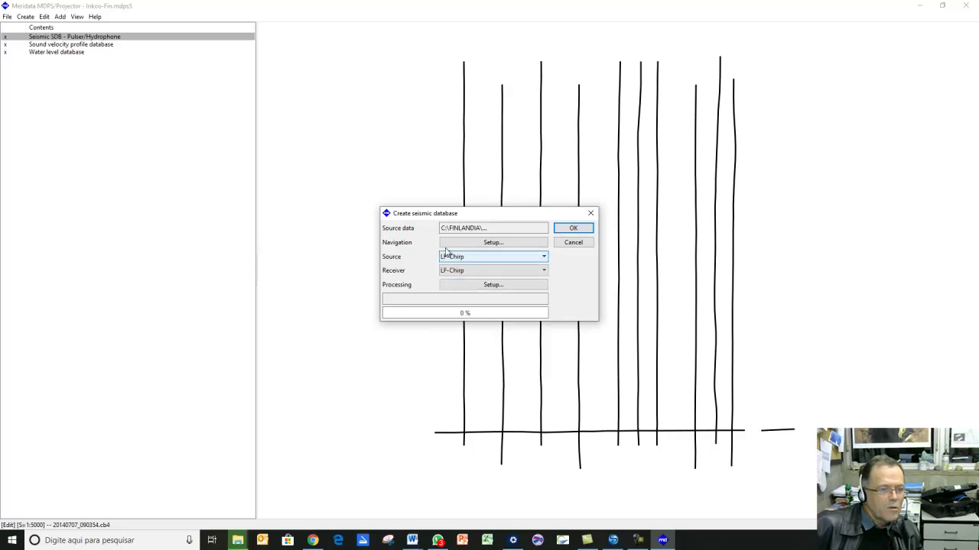
Step: Load the chirpLF-2019.sview5 signal processing setup from C:\FINLANDIA, accept it and create the LF-Chirp seismic database
{"action": "left_click", "coordinate": [476, 286]}
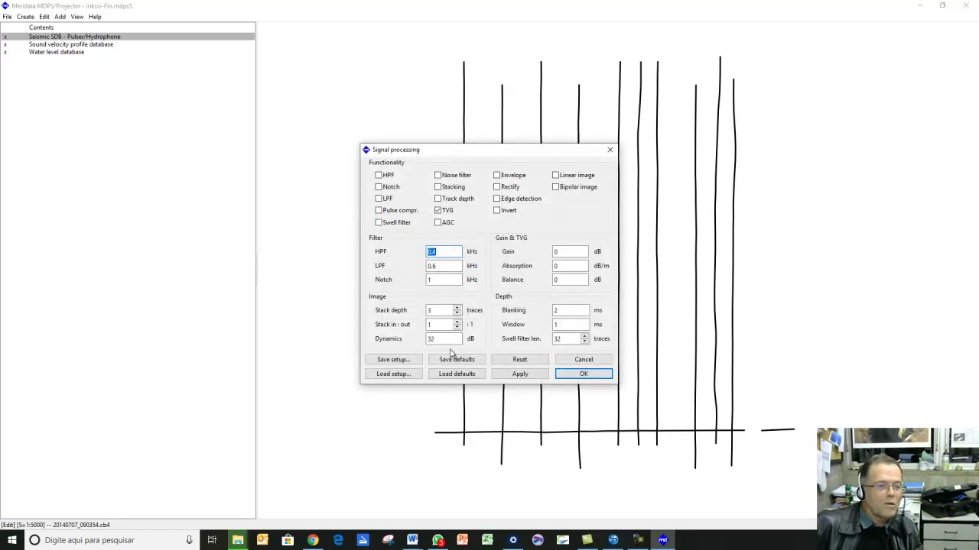
{"action": "left_click", "coordinate": [407, 376]}
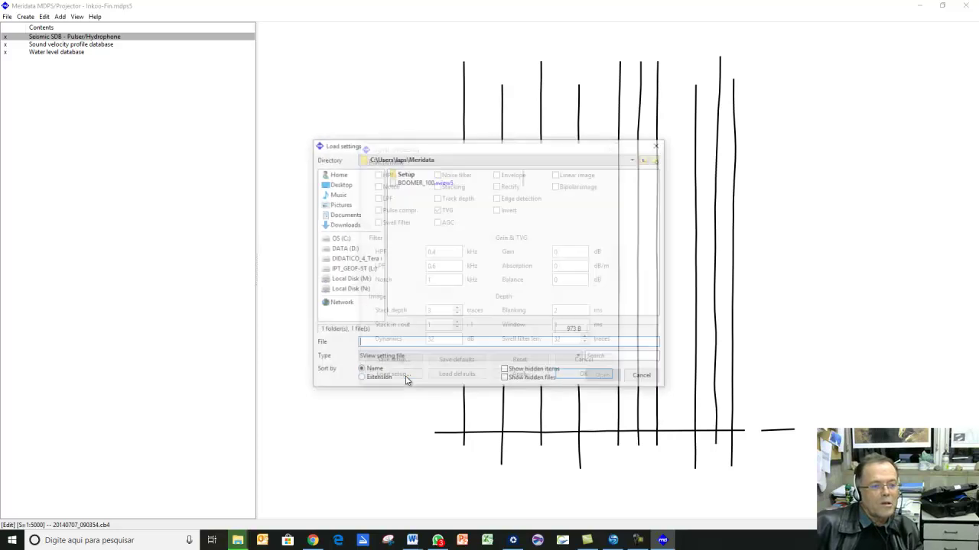
{"action": "left_click", "coordinate": [341, 242]}
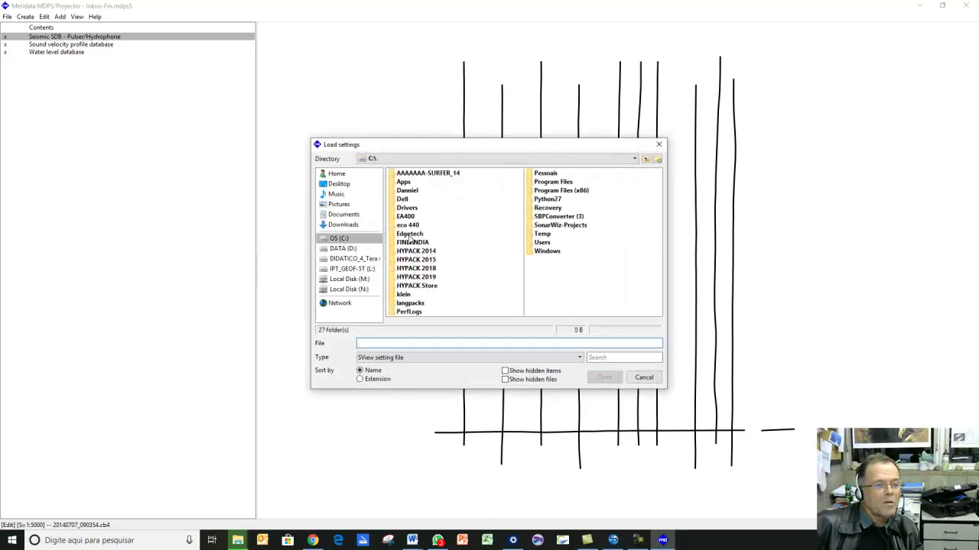
{"action": "double_click", "coordinate": [432, 242]}
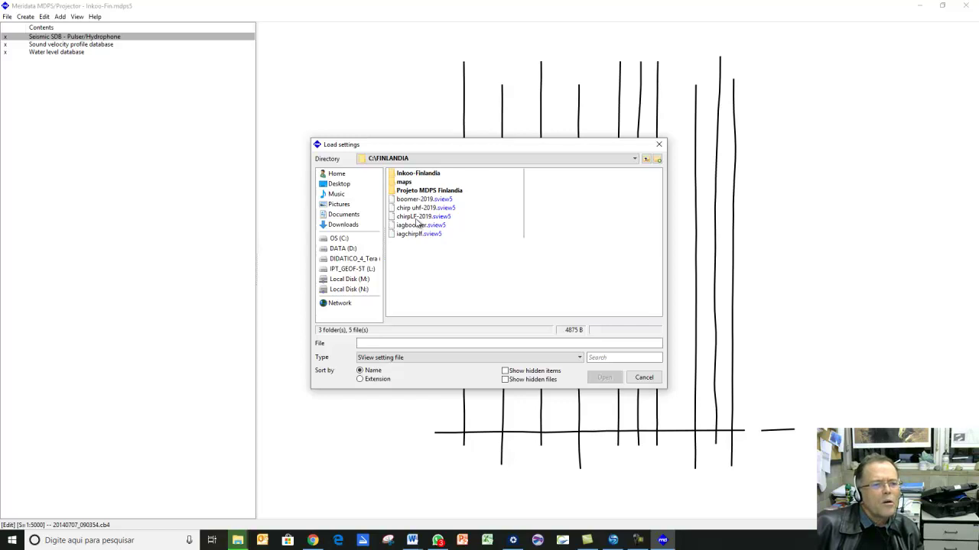
{"action": "left_click", "coordinate": [419, 218]}
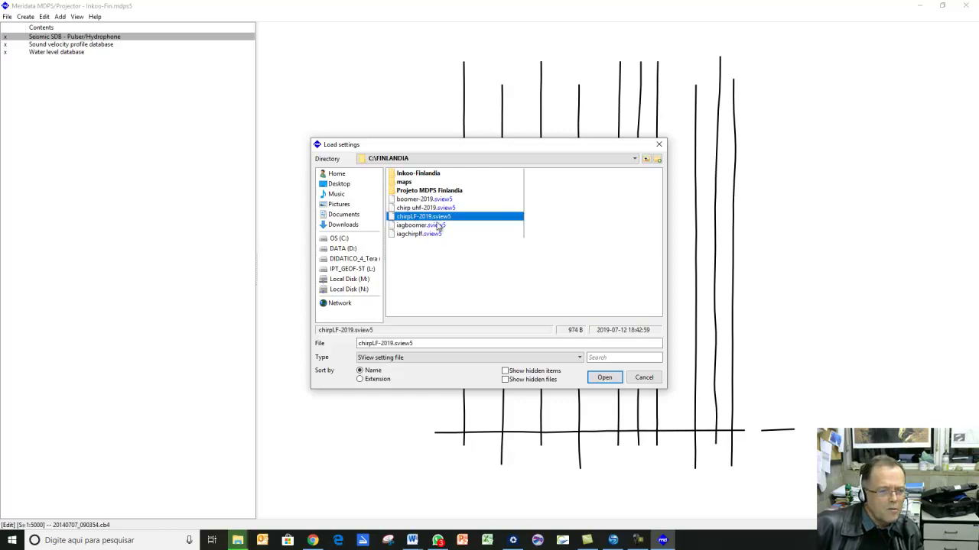
{"action": "left_click", "coordinate": [605, 380]}
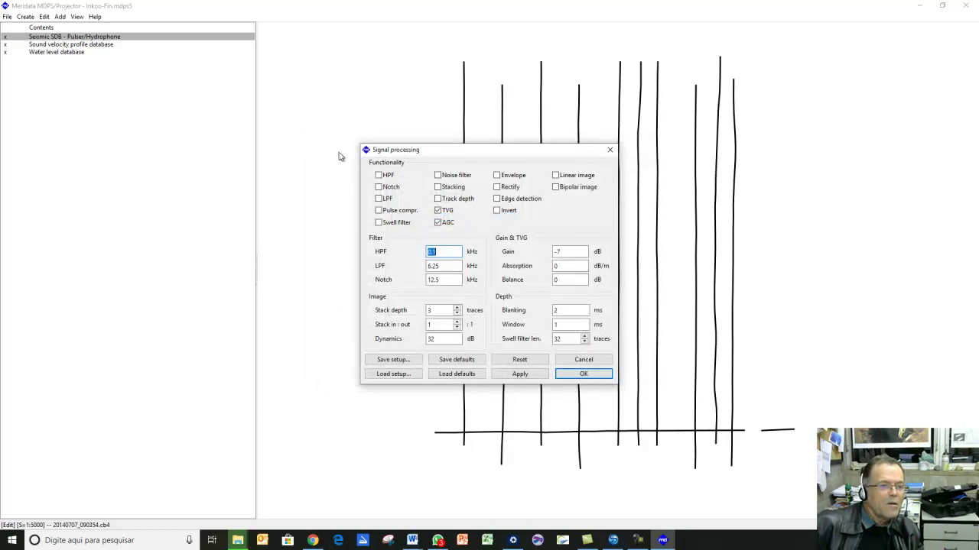
{"action": "left_click", "coordinate": [583, 374]}
{"action": "left_click", "coordinate": [576, 232]}
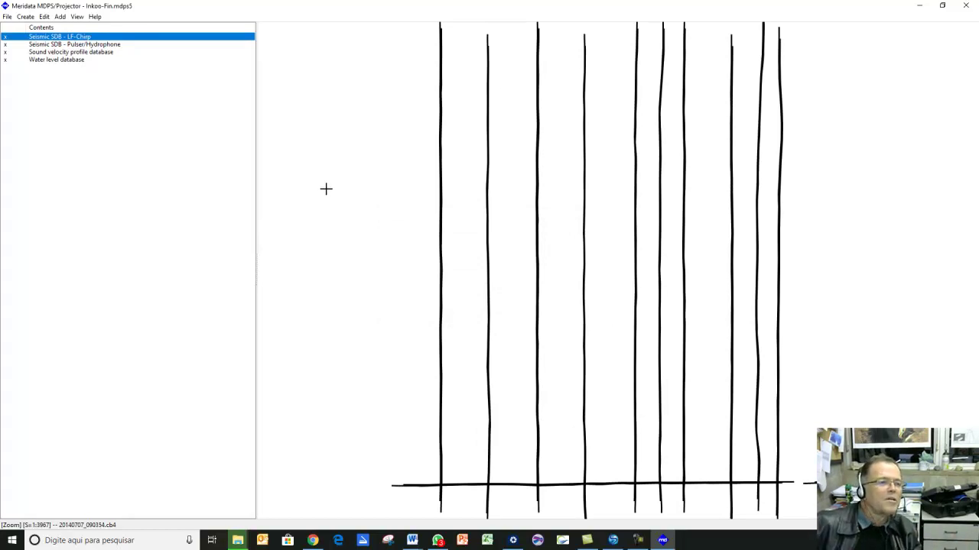
Step: Start another seismic sounding database from all UHFC files in C:\FINLANDIA, 20140705_112049.UHFC through 20140707_101110.UHFC
{"action": "left_click", "coordinate": [24, 17]}
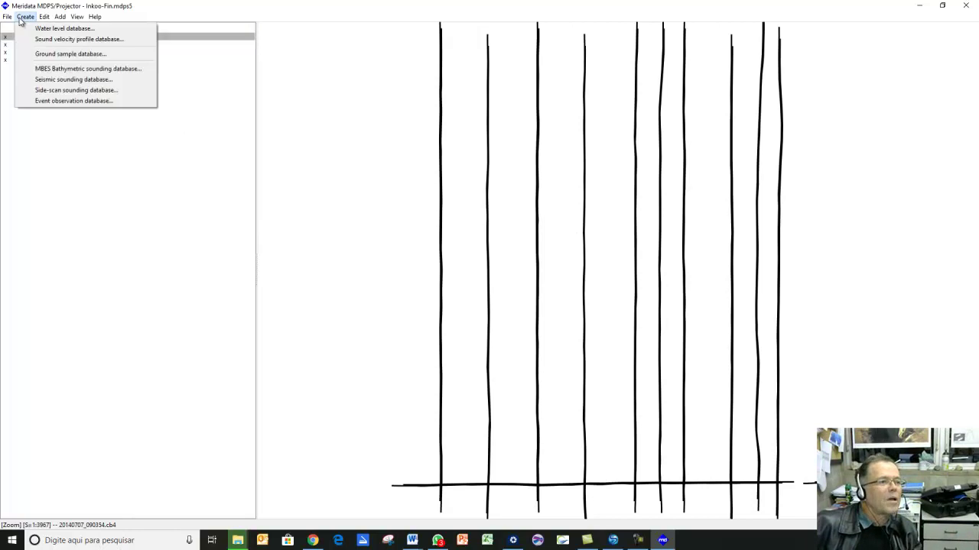
{"action": "left_click", "coordinate": [60, 81]}
{"action": "left_click", "coordinate": [340, 239]}
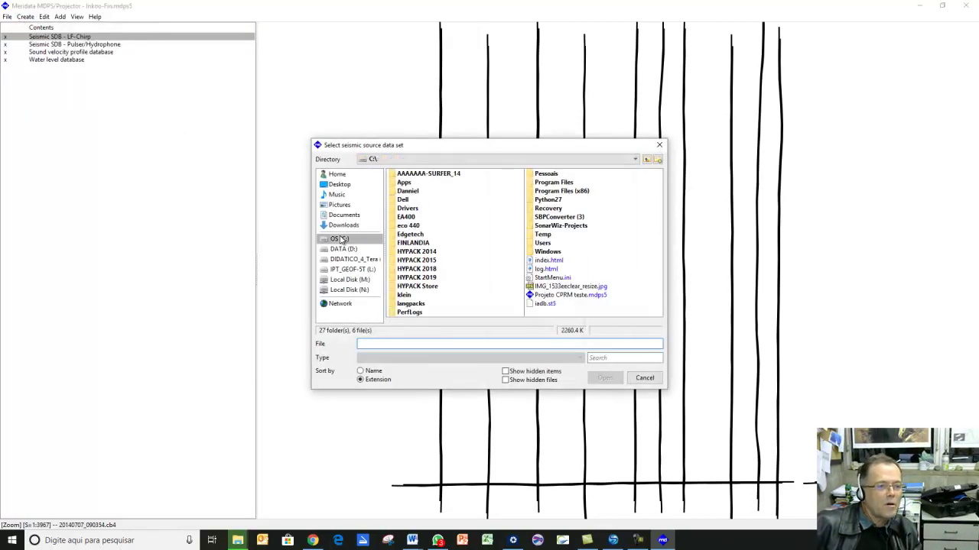
{"action": "double_click", "coordinate": [423, 242]}
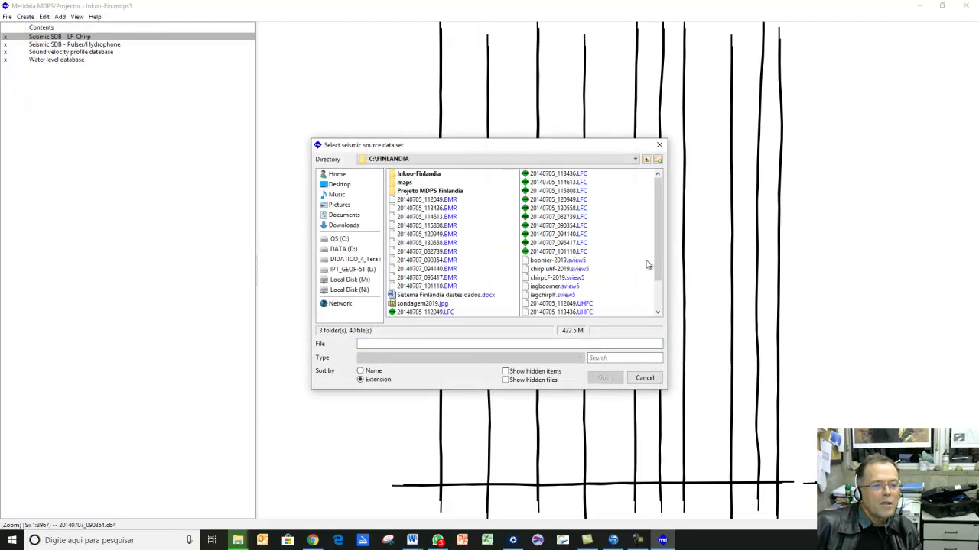
{"action": "left_click_drag", "start_coordinate": [662, 234], "coordinate": [660, 261]}
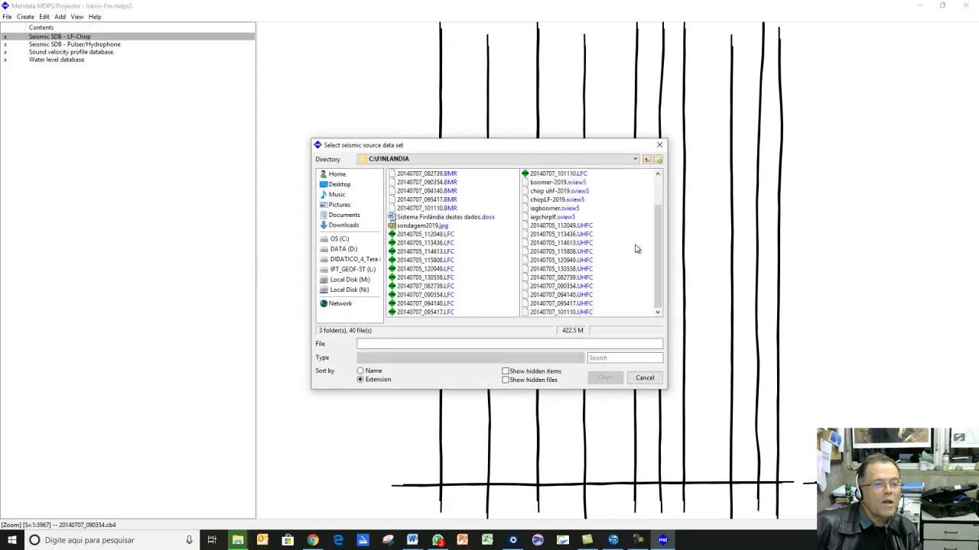
{"action": "left_click", "coordinate": [590, 227]}
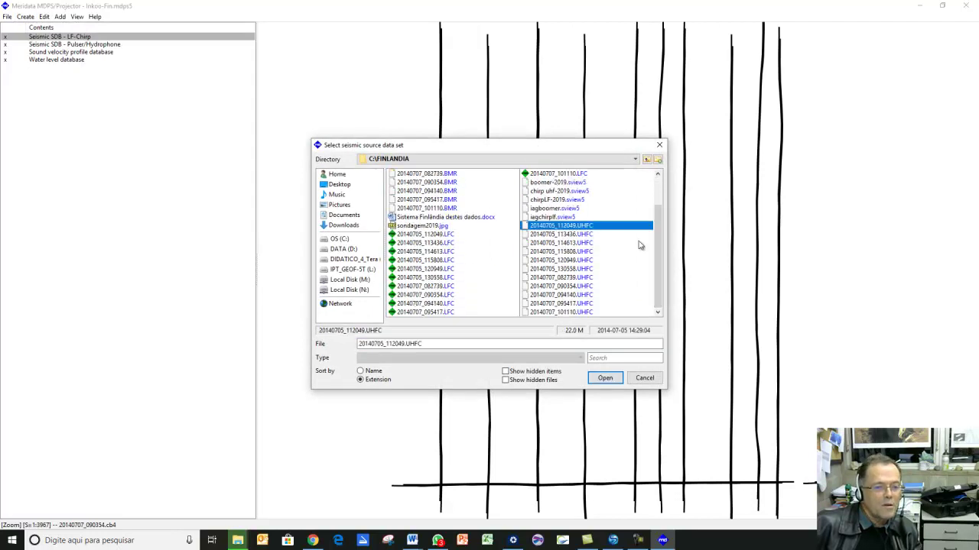
{"action": "left_click", "coordinate": [588, 313], "text": "shift"}
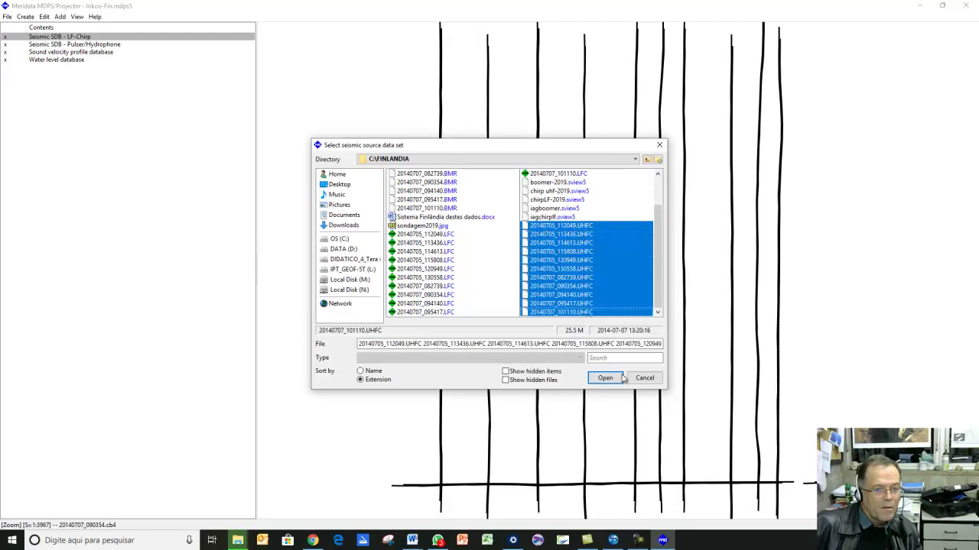
{"action": "left_click", "coordinate": [605, 379]}
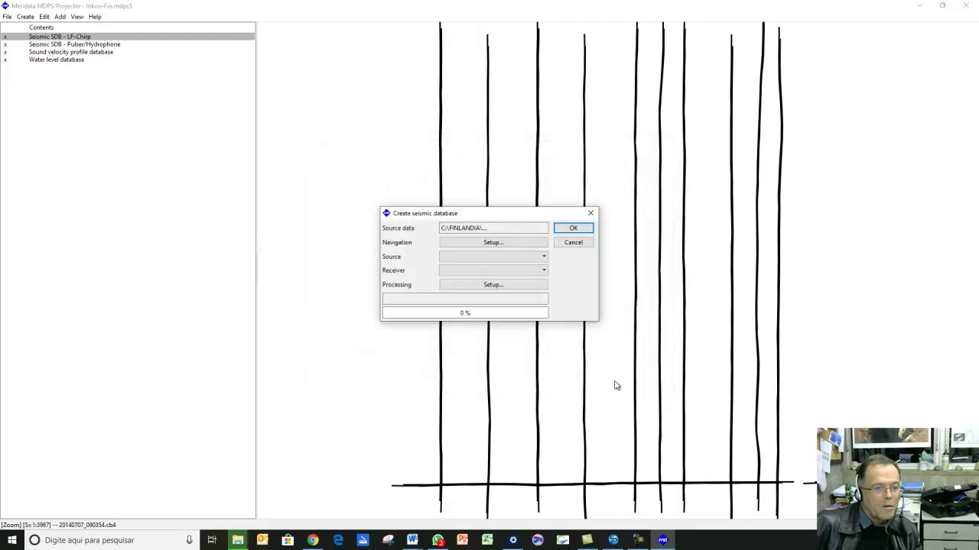
Step: Set both the source and the receiver of the new seismic database to UHF-Chirp
{"action": "left_click", "coordinate": [501, 258]}
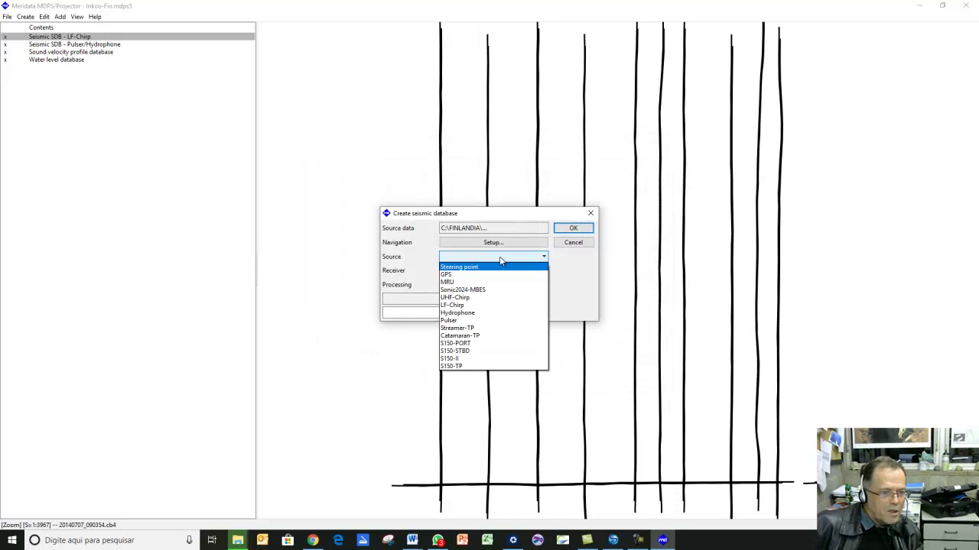
{"action": "left_click", "coordinate": [472, 299]}
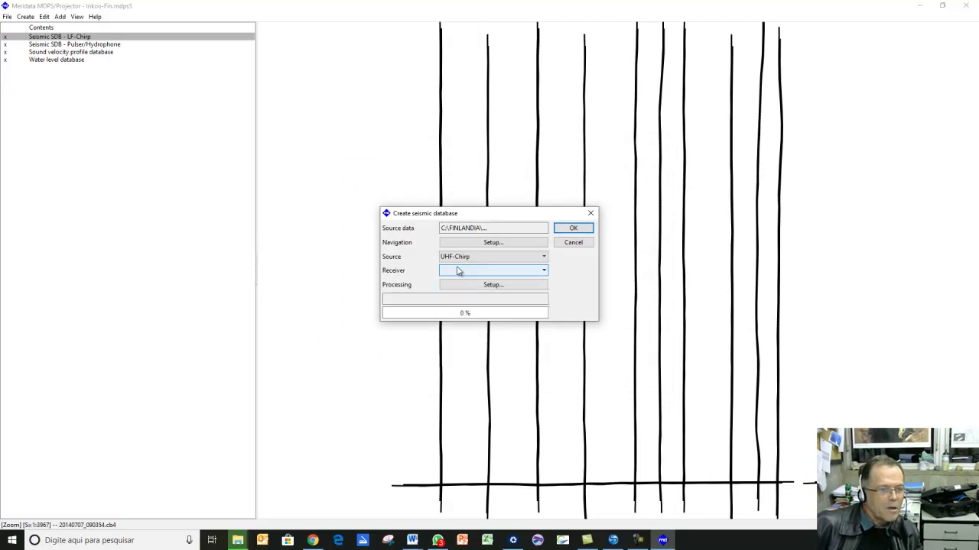
{"action": "left_click", "coordinate": [459, 271]}
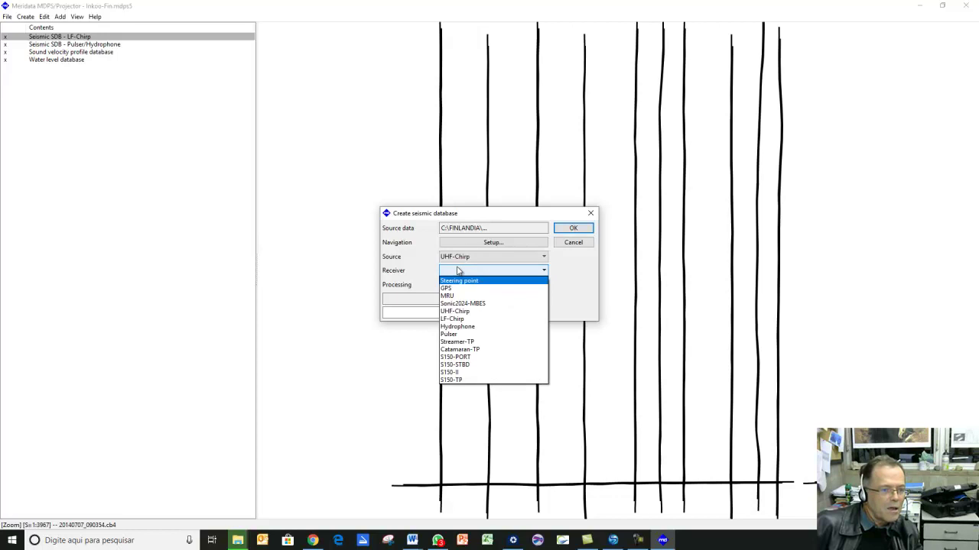
{"action": "left_click", "coordinate": [470, 312]}
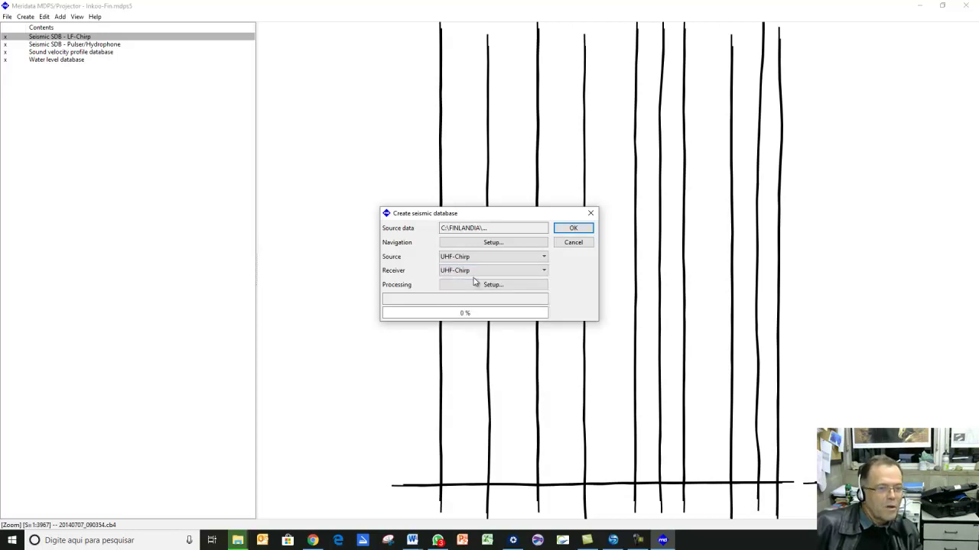
Step: Load the chirp uhf-2019.sview5 signal processing setup from C:\FINLANDIA, accept it and create the UHF-Chirp seismic database
{"action": "left_click", "coordinate": [481, 287]}
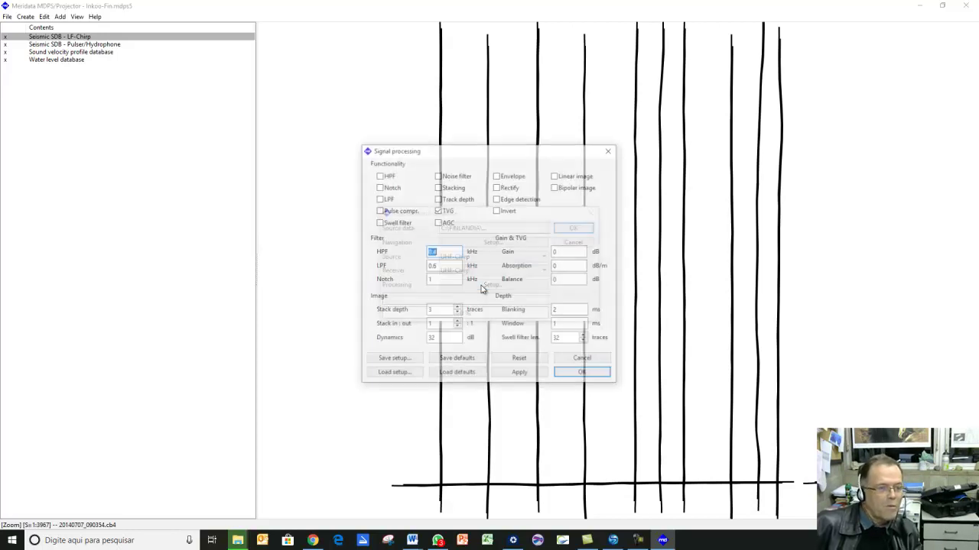
{"action": "left_click", "coordinate": [393, 374]}
{"action": "left_click", "coordinate": [340, 240]}
{"action": "double_click", "coordinate": [420, 243]}
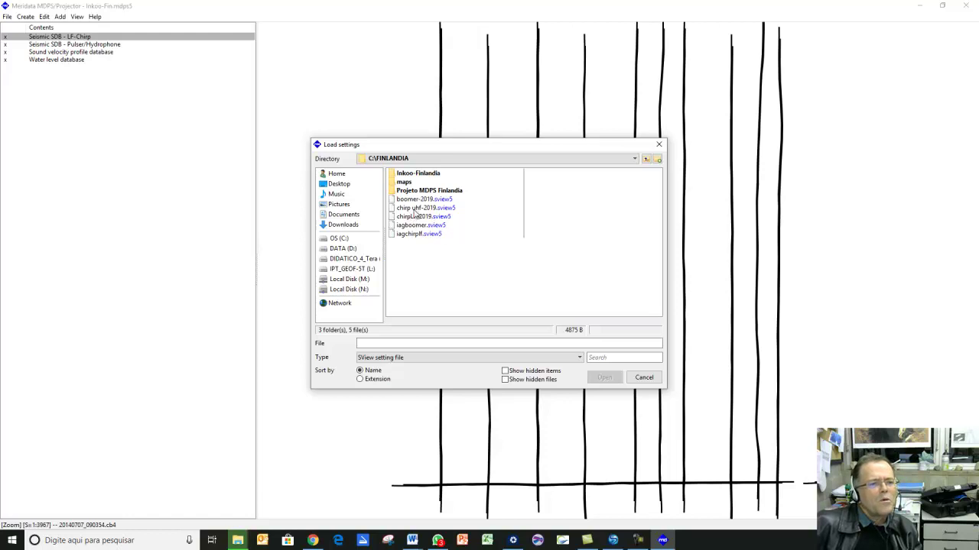
{"action": "left_click", "coordinate": [442, 209]}
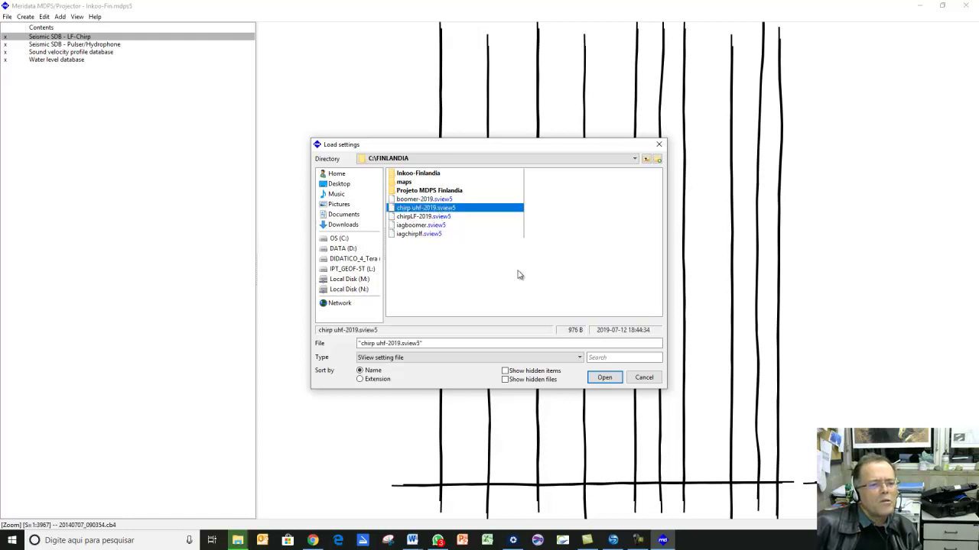
{"action": "left_click", "coordinate": [604, 377]}
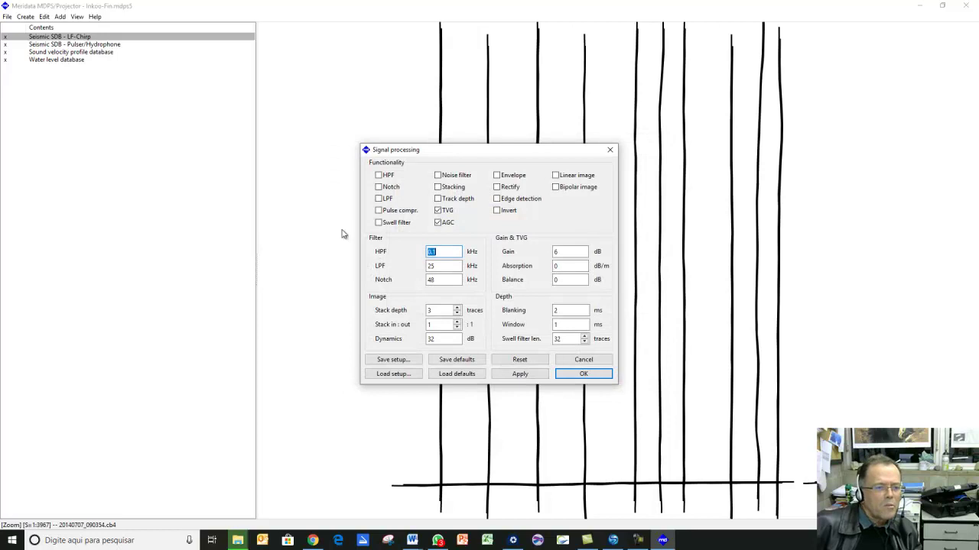
{"action": "left_click", "coordinate": [597, 377]}
{"action": "left_click", "coordinate": [574, 231]}
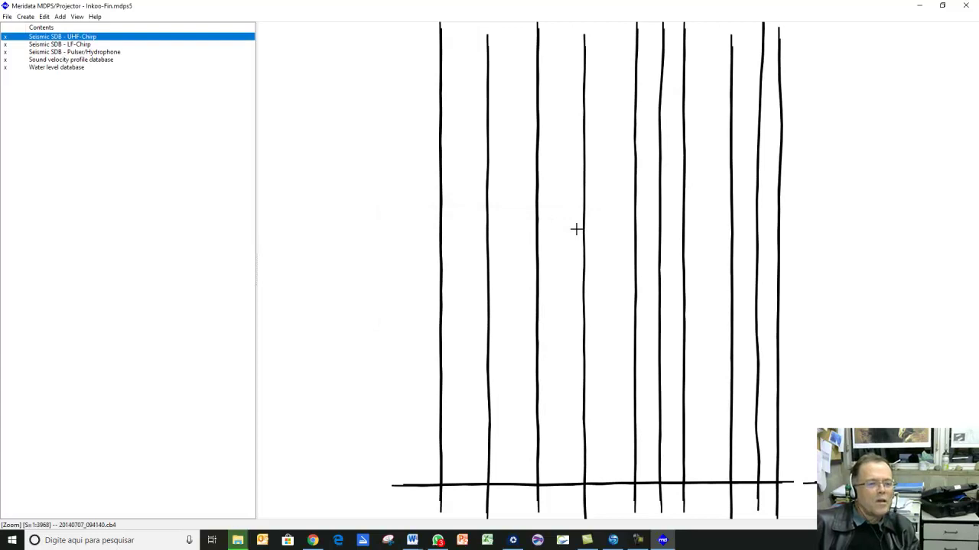
Step: Measure the distance between two nearly coincident survey tracks of the different sensors at a scale of 1:100
{"action": "scroll", "coordinate": [597, 287], "scroll_direction": "down", "scroll_amount": 4}
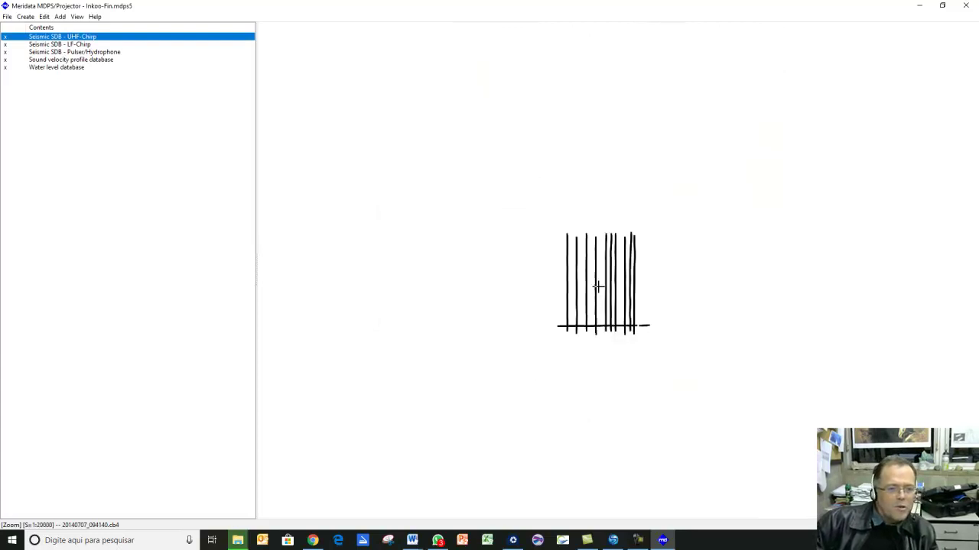
{"action": "scroll", "coordinate": [597, 287], "scroll_direction": "up", "scroll_amount": 2}
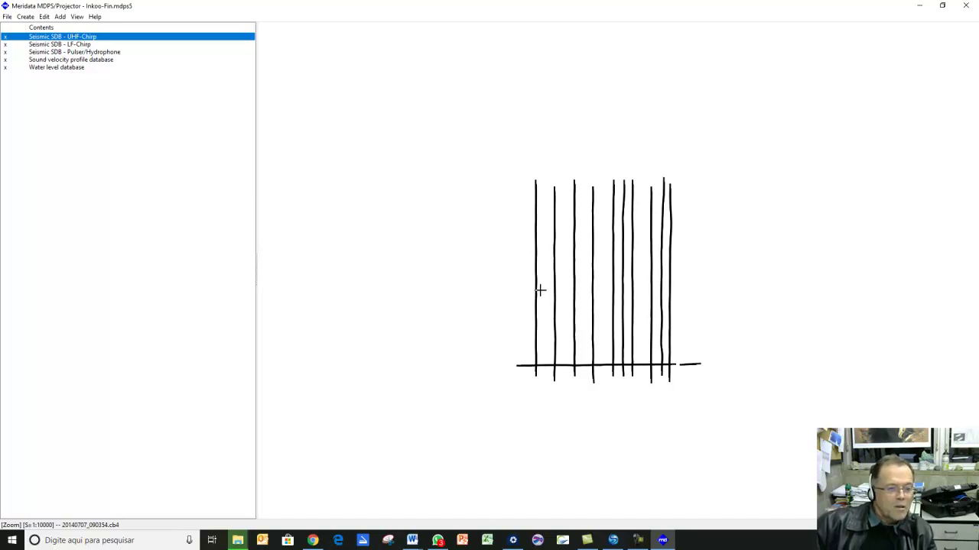
{"action": "scroll", "coordinate": [538, 291], "scroll_direction": "up", "scroll_amount": 3}
{"action": "scroll", "coordinate": [516, 290], "scroll_direction": "up", "scroll_amount": 2}
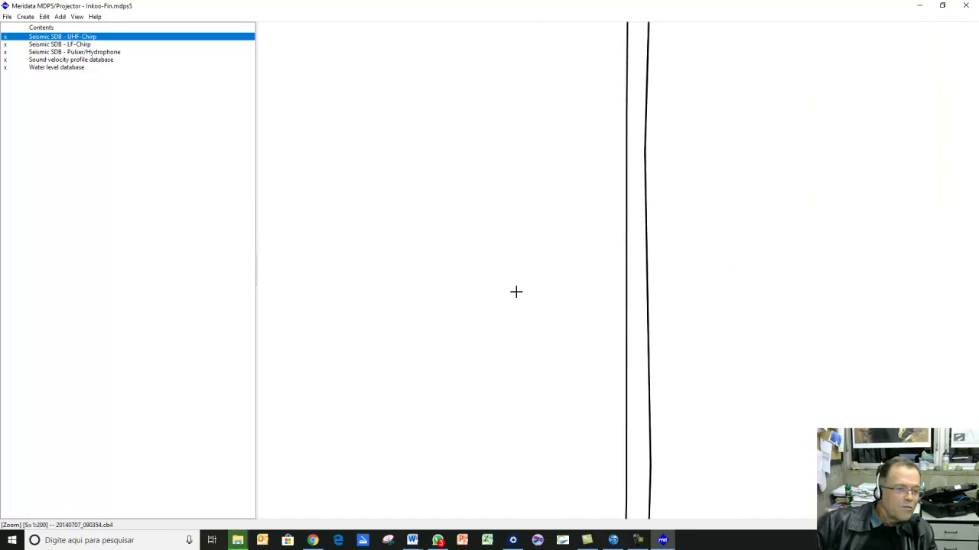
{"action": "scroll", "coordinate": [614, 307], "scroll_direction": "up", "scroll_amount": 1}
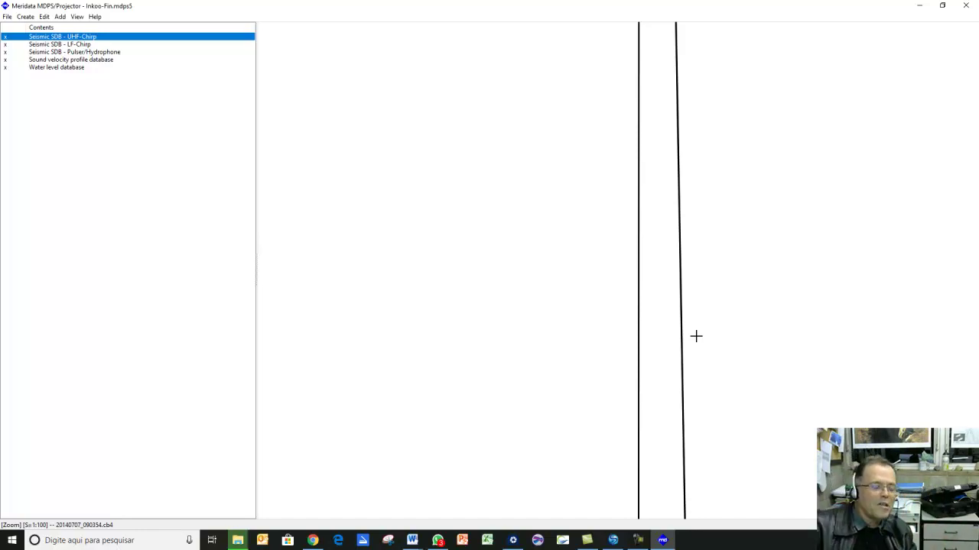
{"action": "right_click", "coordinate": [639, 297]}
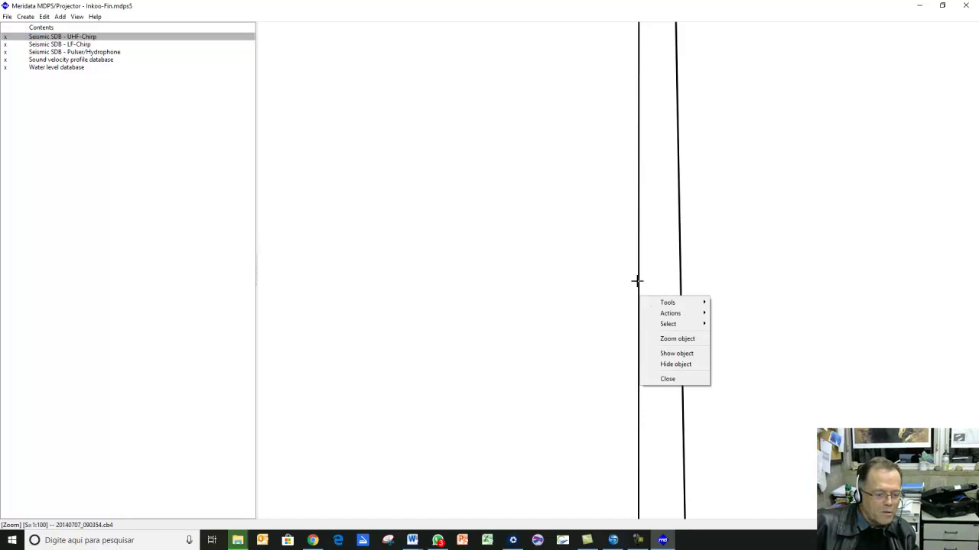
{"action": "left_click", "coordinate": [638, 275]}
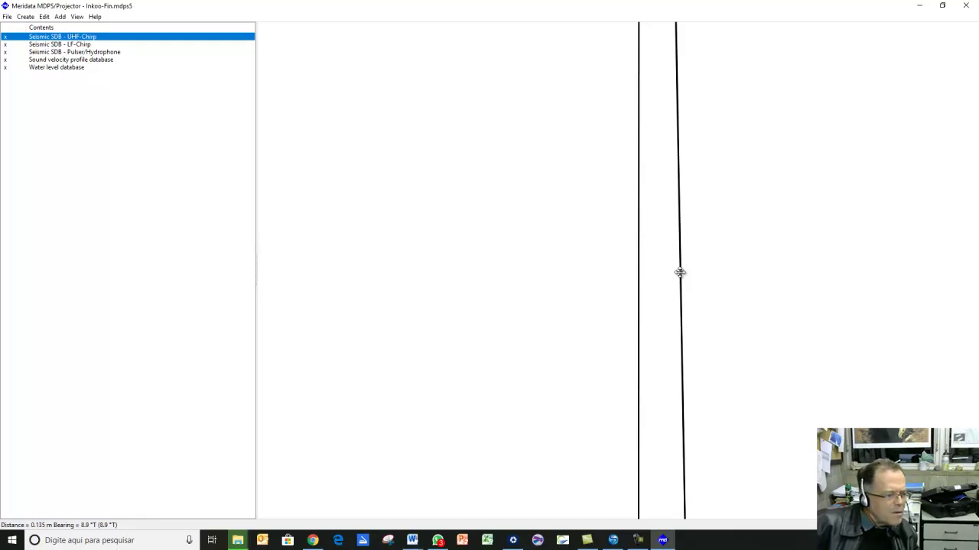
{"action": "left_click", "coordinate": [640, 267]}
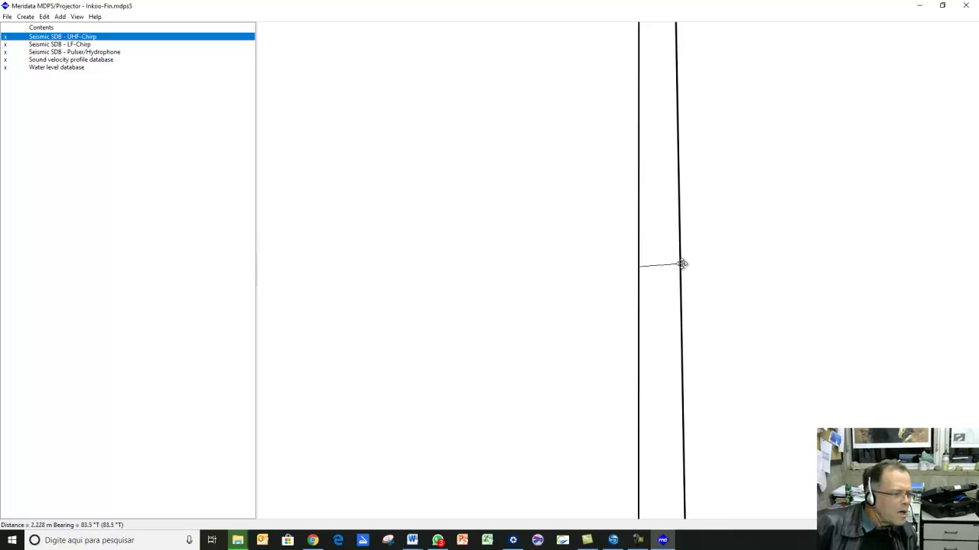
{"action": "left_click", "coordinate": [682, 264]}
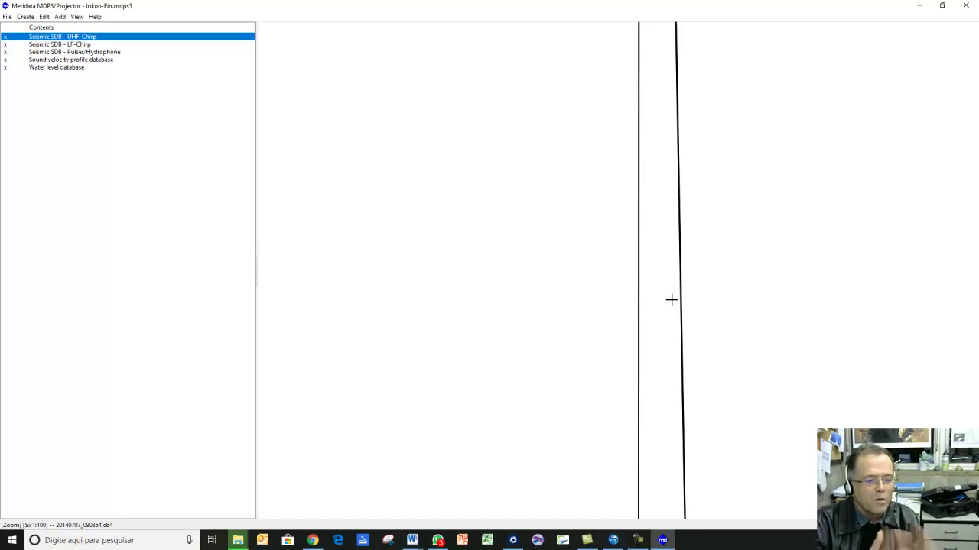
Step: Select the Pulser/Hydrophone, LF-Chirp and UHF-Chirp sounding databases as supporting SDBs for the UHF-Chirp seismic database
{"action": "scroll", "coordinate": [671, 300], "scroll_direction": "down", "scroll_amount": 5}
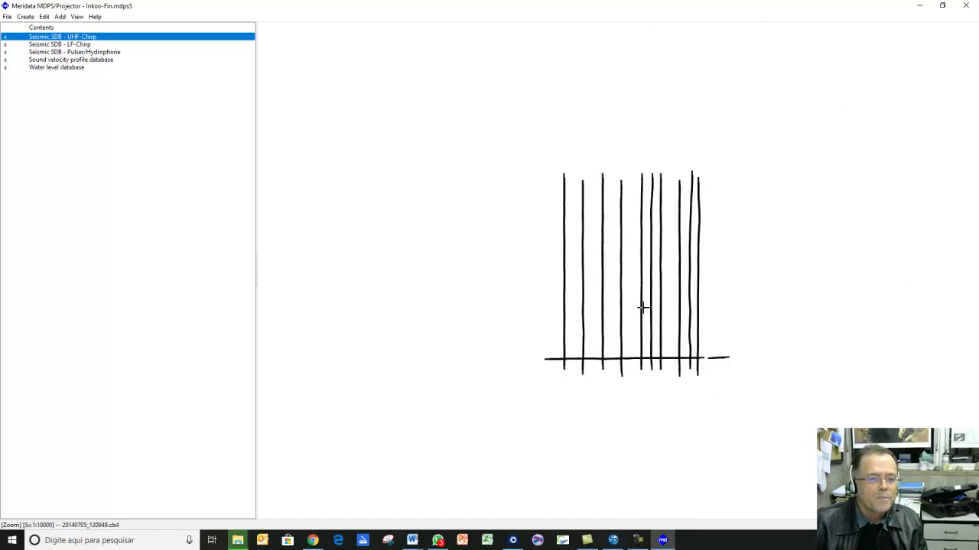
{"action": "scroll", "coordinate": [652, 315], "scroll_direction": "up", "scroll_amount": 1}
{"action": "left_click_drag", "start_coordinate": [629, 257], "coordinate": [660, 323]}
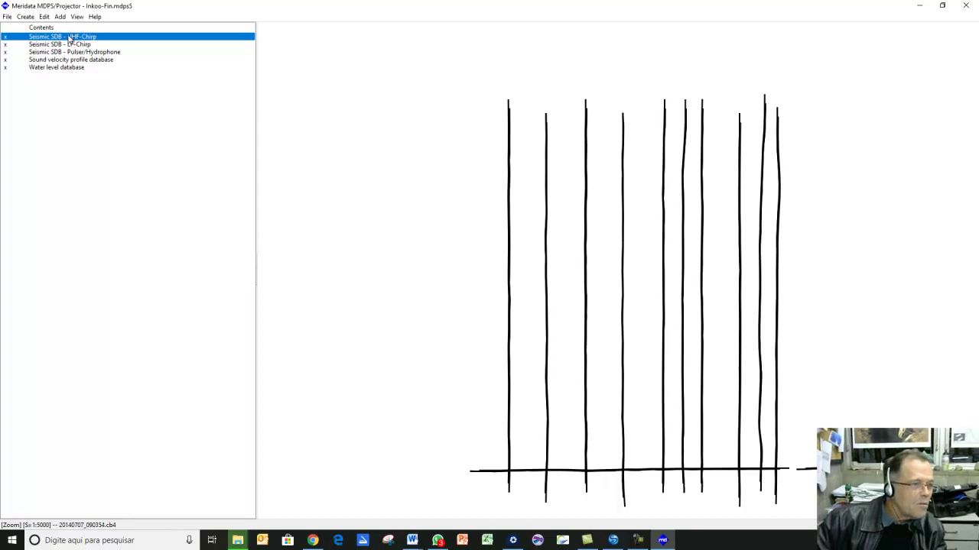
{"action": "right_click", "coordinate": [387, 130]}
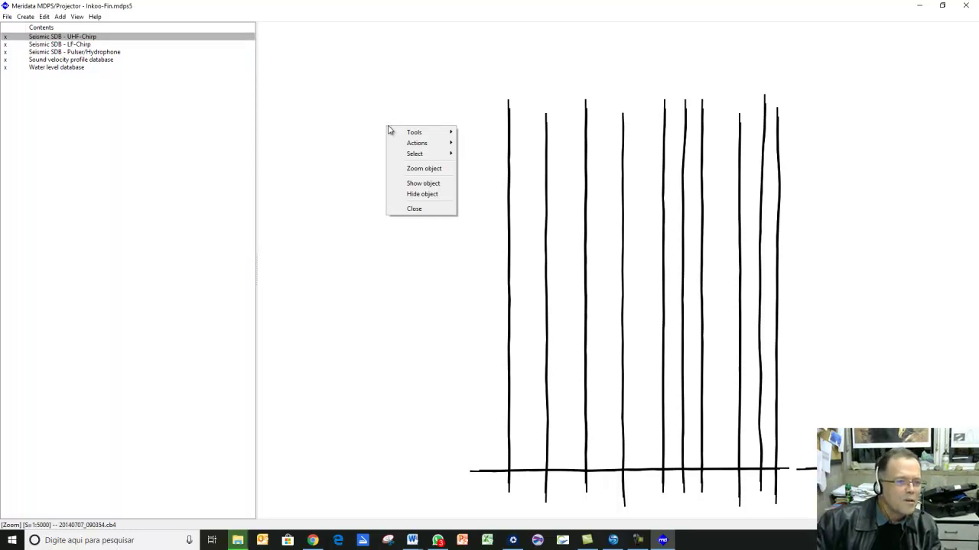
{"action": "mouse_move", "coordinate": [417, 147]}
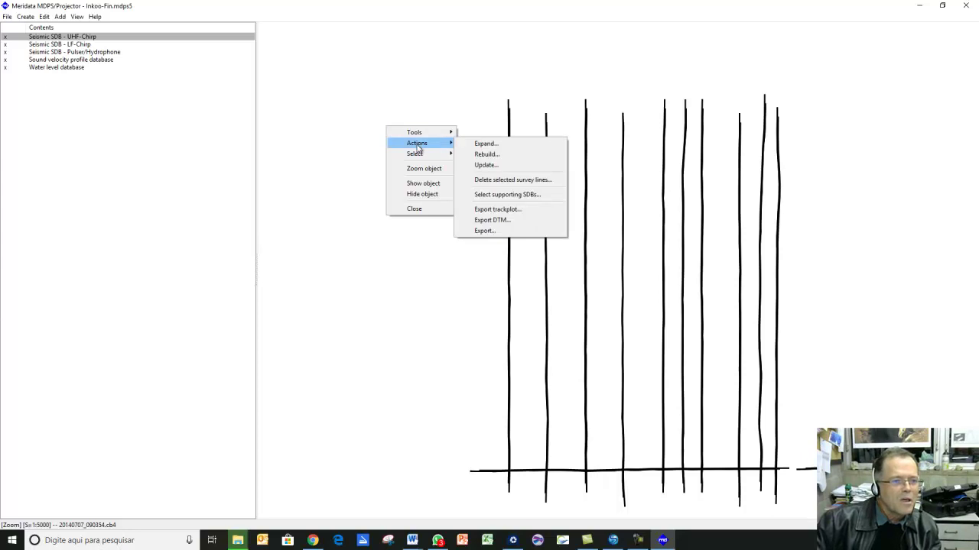
{"action": "left_click", "coordinate": [525, 200]}
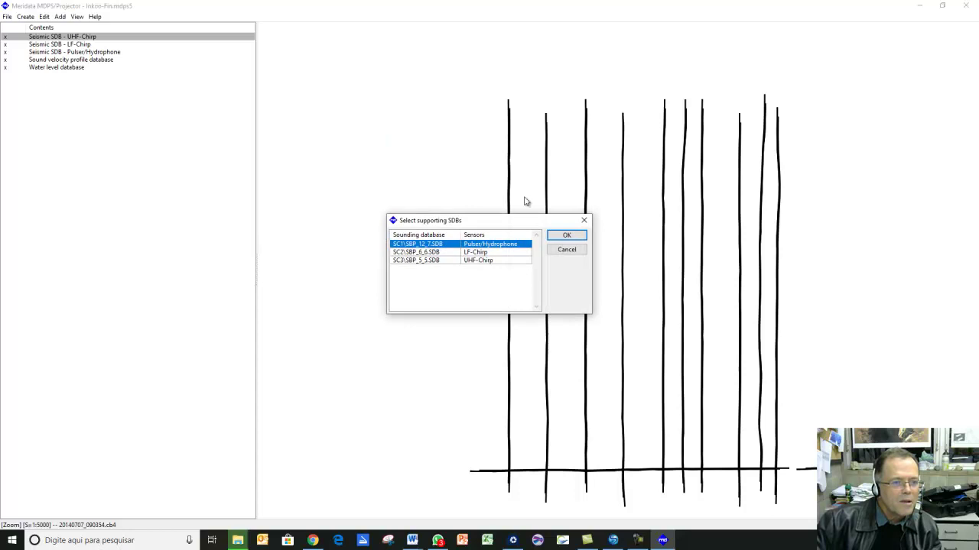
{"action": "left_click", "coordinate": [488, 262], "text": "shift"}
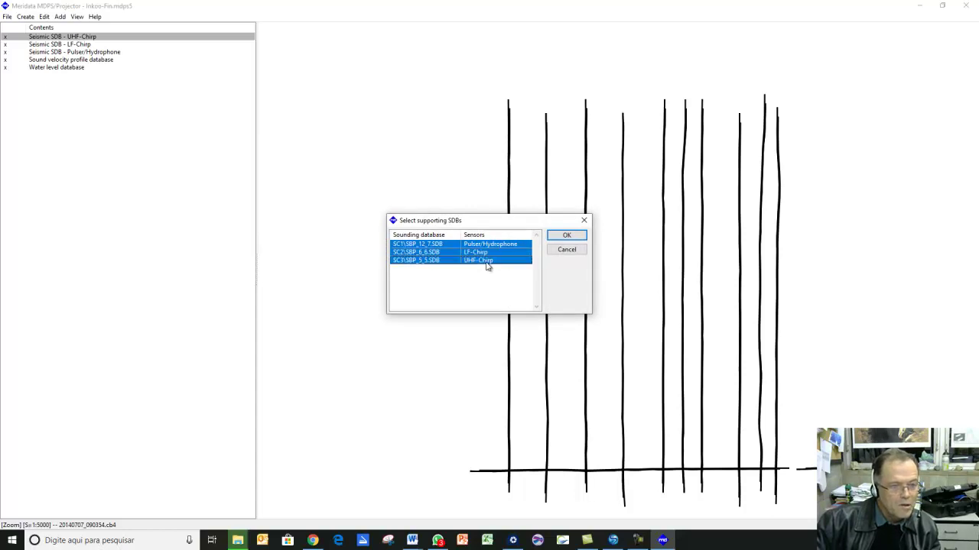
{"action": "left_click", "coordinate": [567, 237]}
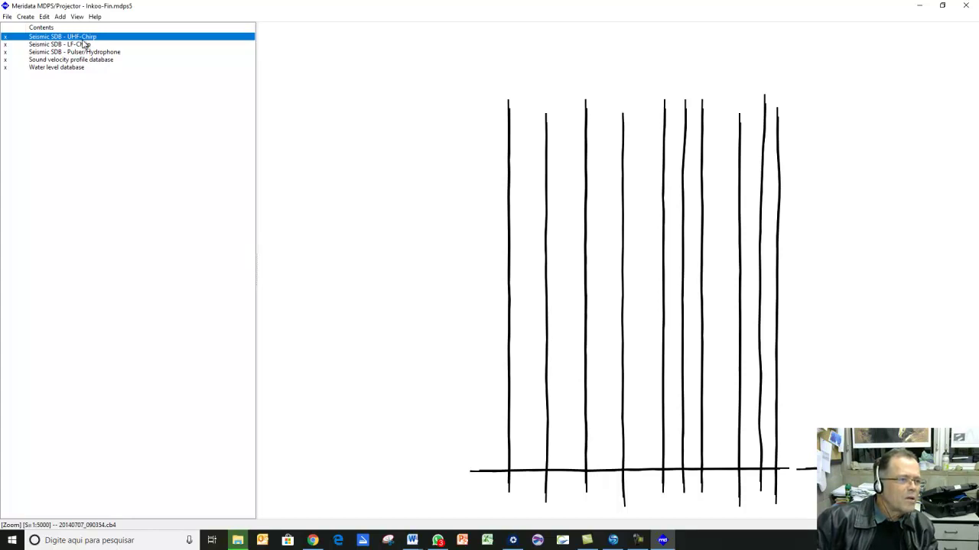
Step: Switch to the Edit tool, open the profile of survey line 20140707_094140 and enlarge its window to show greater depths
{"action": "right_click", "coordinate": [472, 214]}
{"action": "mouse_move", "coordinate": [506, 223]}
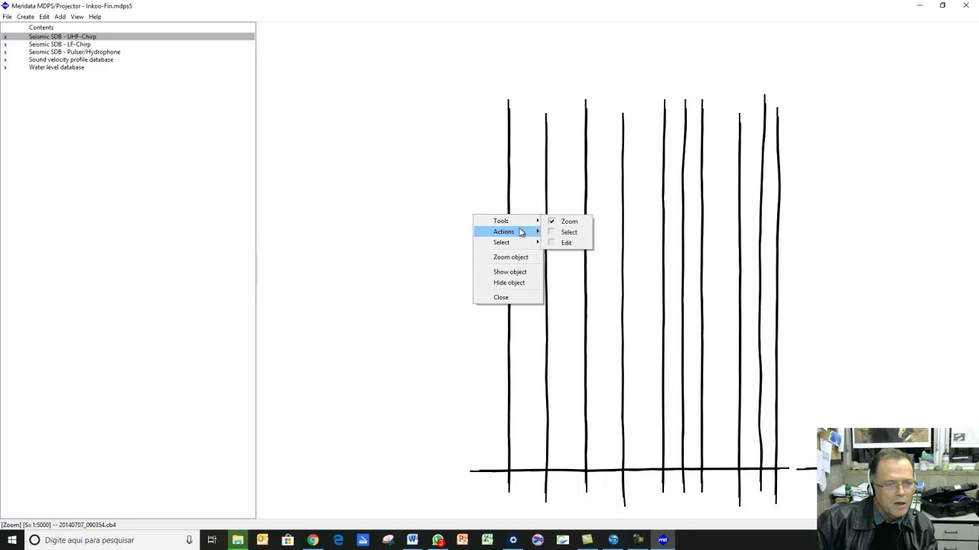
{"action": "left_click", "coordinate": [556, 244]}
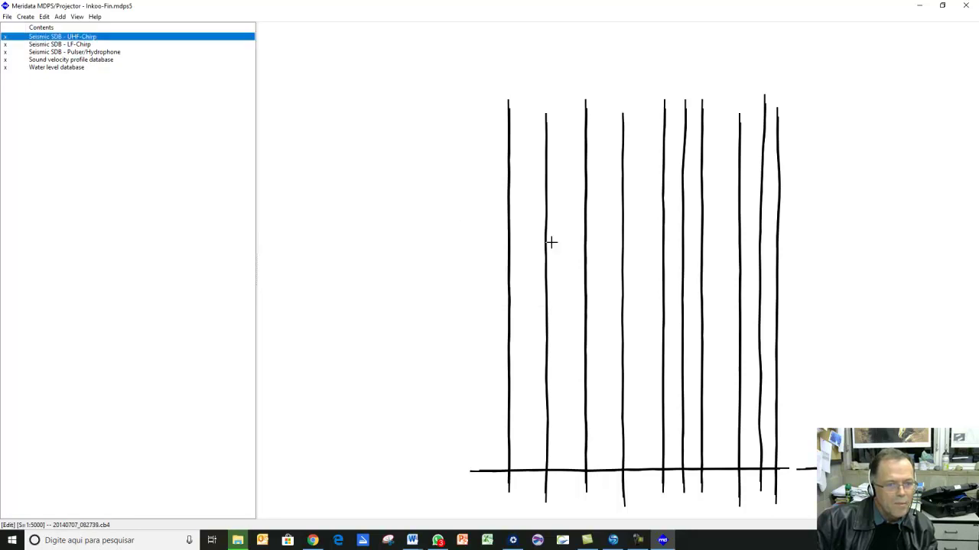
{"action": "double_click", "coordinate": [620, 281]}
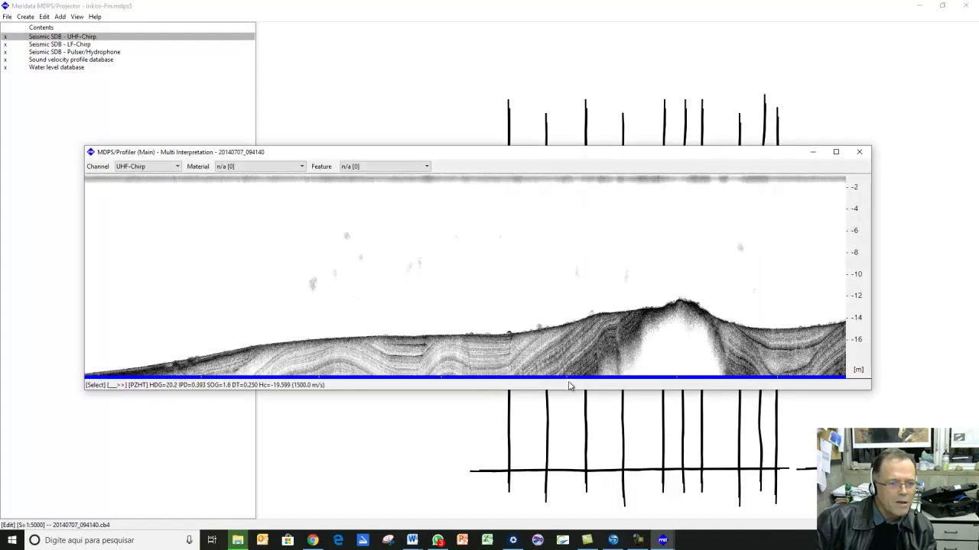
{"action": "left_click_drag", "start_coordinate": [579, 157], "coordinate": [579, 103]}
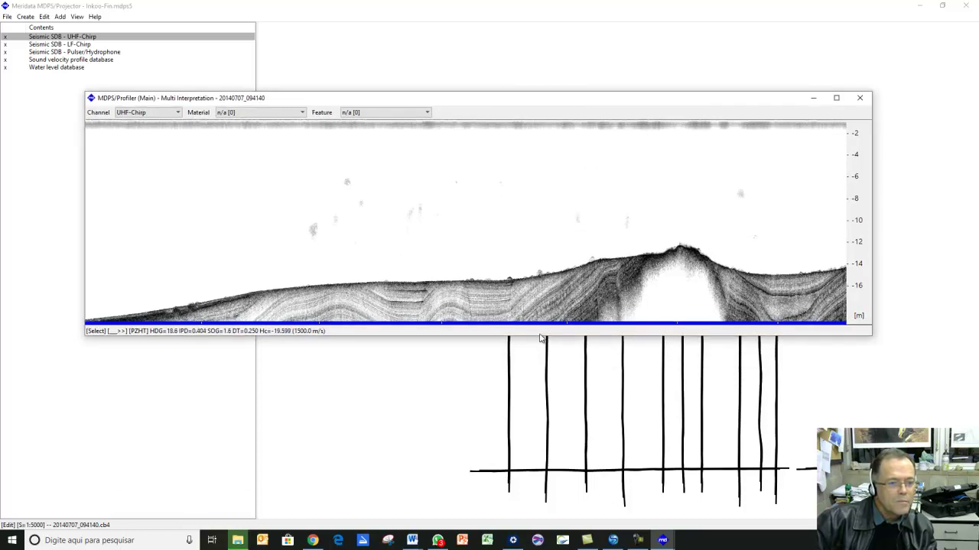
{"action": "left_click_drag", "start_coordinate": [540, 336], "coordinate": [529, 533]}
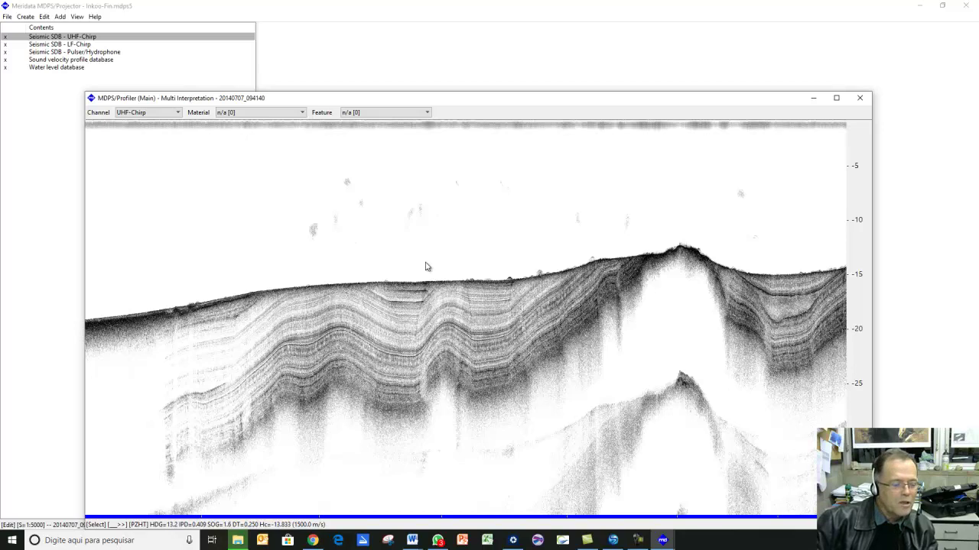
Step: Compare the UHF-Chirp, LF-Chirp and Pulser/Hydrophone channels of profile 20140707_094140, and close the profile
{"action": "key", "text": "3"}
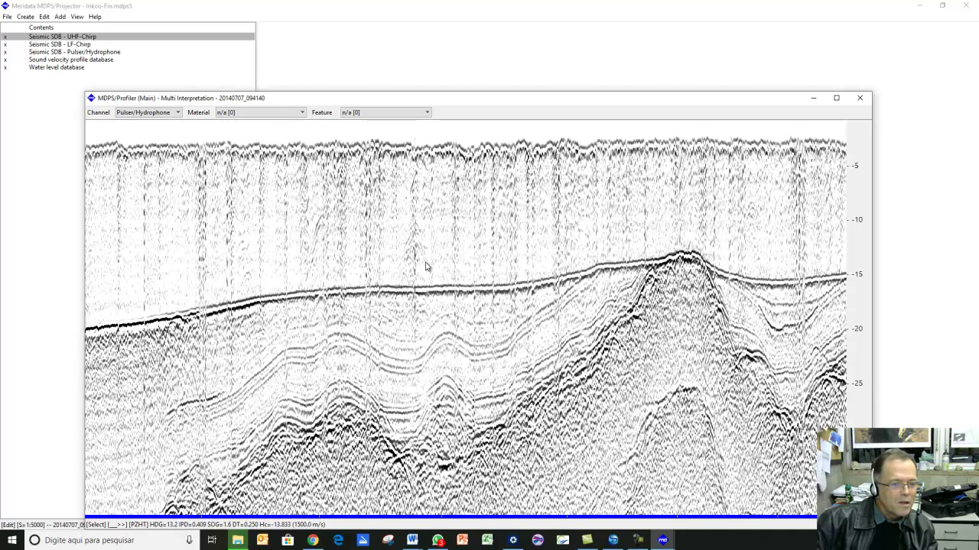
{"action": "key", "text": "1"}
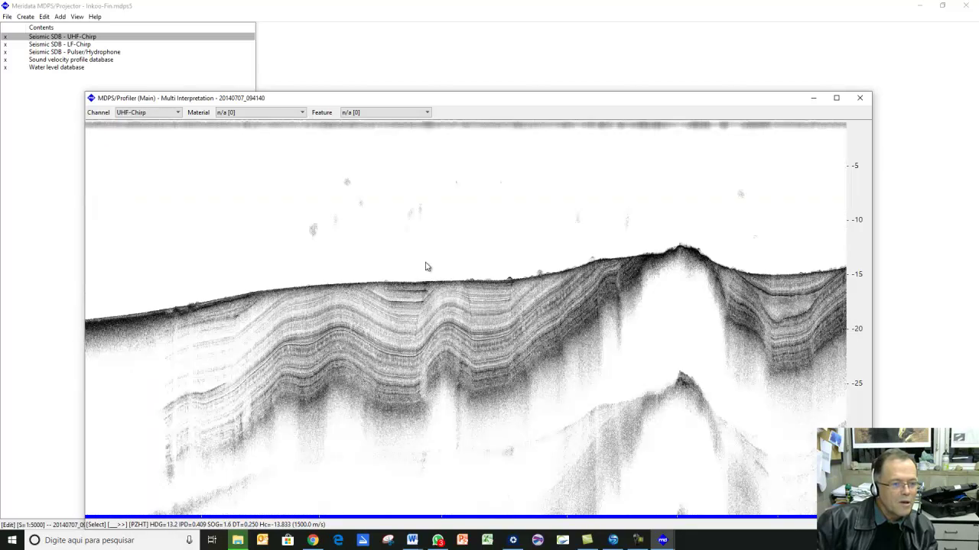
{"action": "key", "text": "3"}
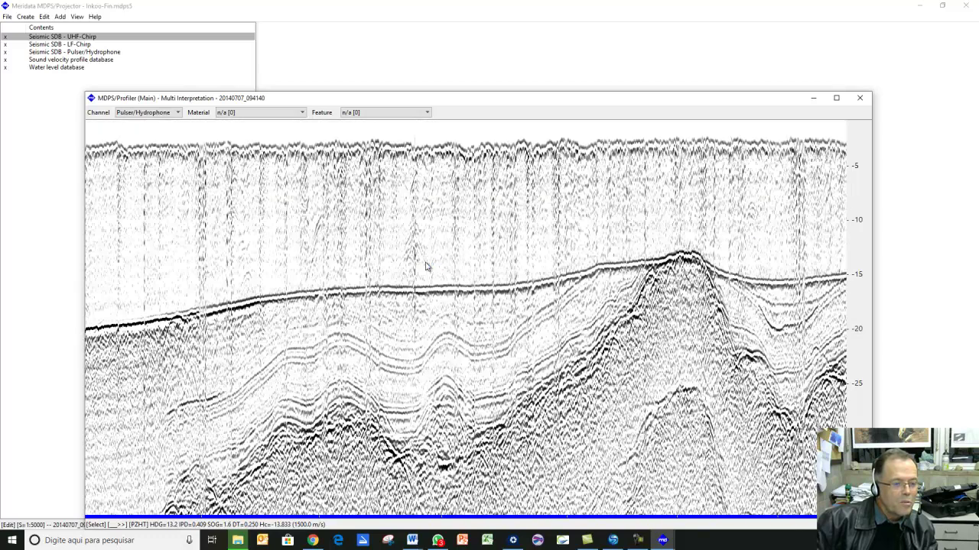
{"action": "key", "text": "2"}
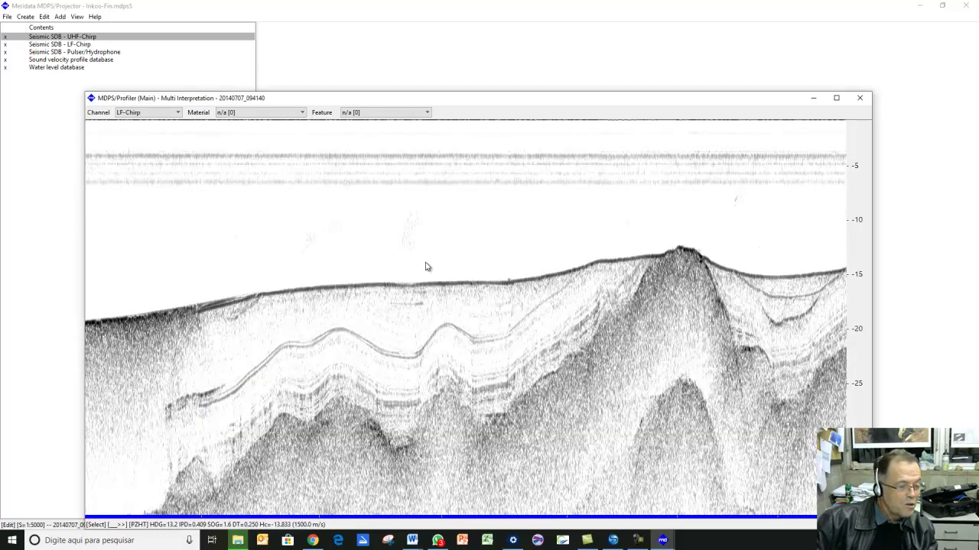
{"action": "key", "text": "1"}
{"action": "key", "text": "3"}
{"action": "key", "text": "2"}
{"action": "key", "text": "3"}
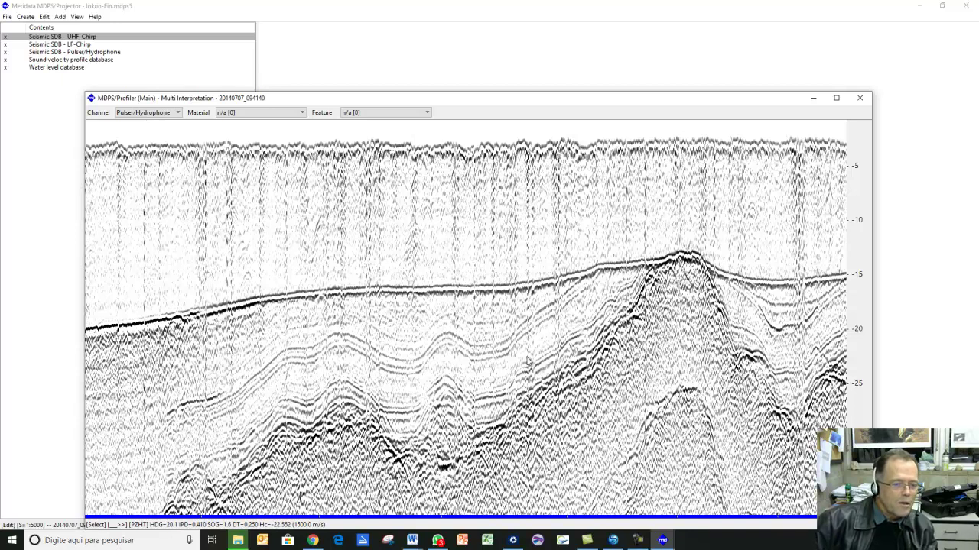
{"action": "left_click", "coordinate": [860, 98]}
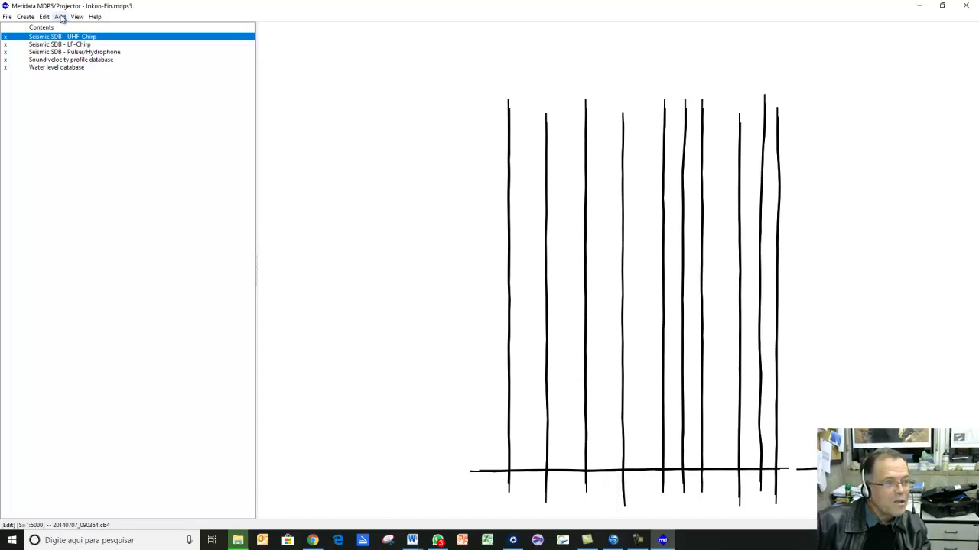
Step: Add a material named "refletor 01" to the project's materials with a sound speed of 1500 and the color Green
{"action": "left_click", "coordinate": [44, 17]}
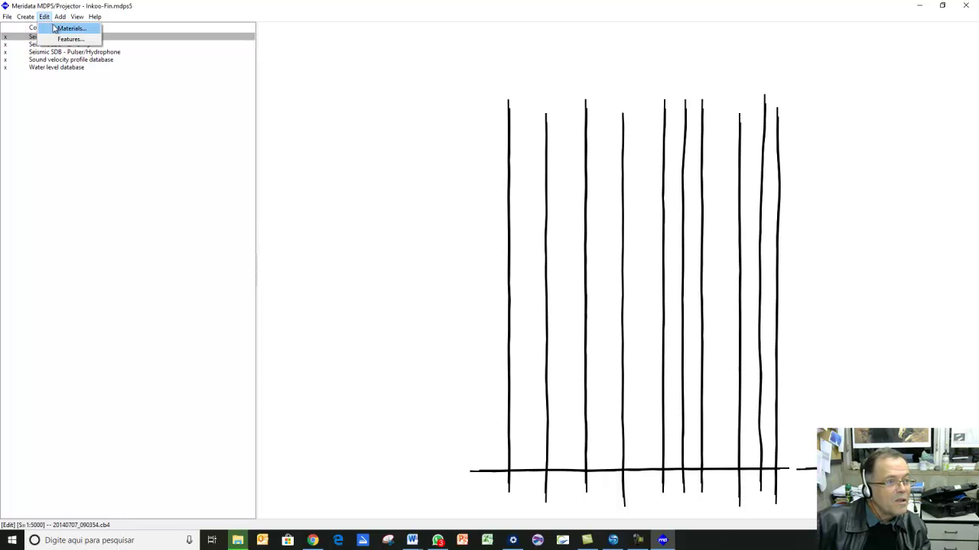
{"action": "left_click", "coordinate": [67, 29]}
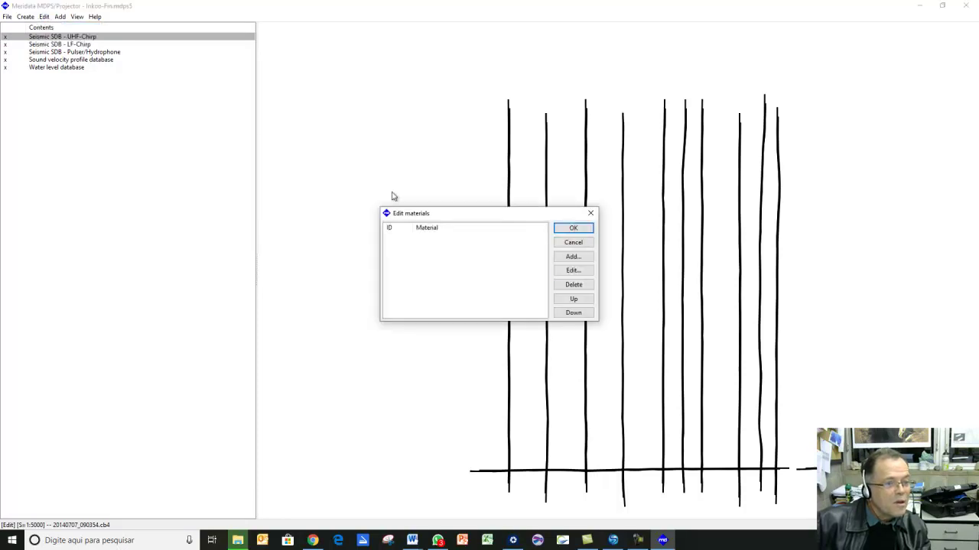
{"action": "left_click", "coordinate": [578, 259]}
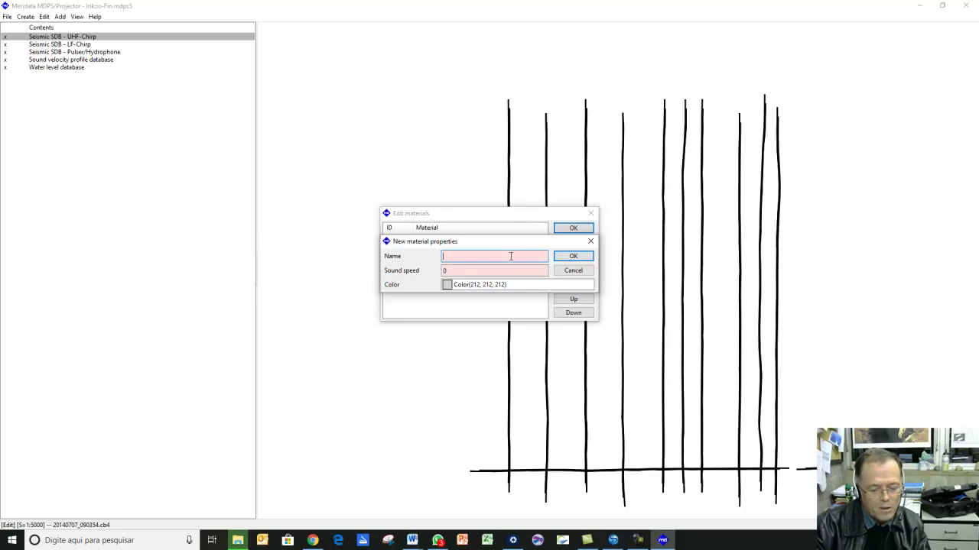
{"action": "type", "text": "refletor"}
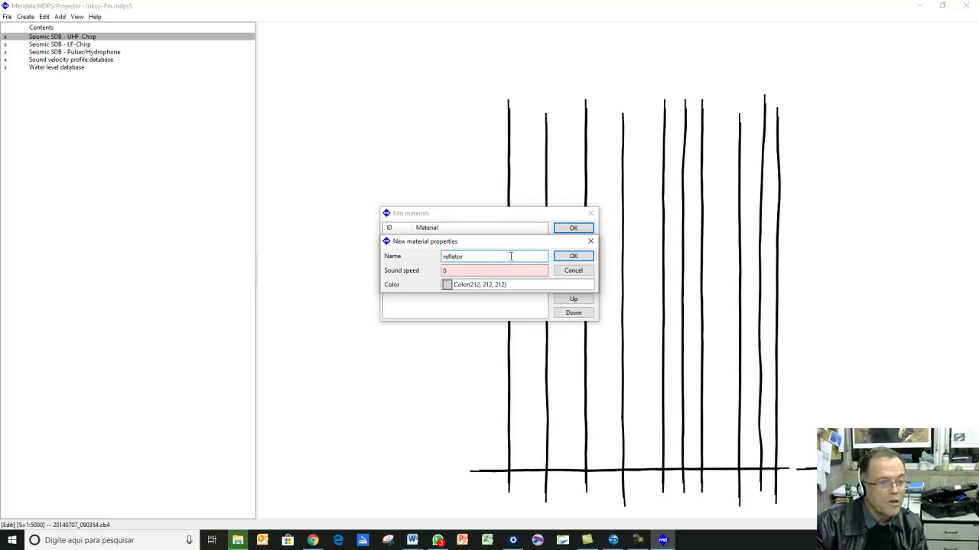
{"action": "type", "text": " 01"}
{"action": "key", "text": "Tab"}
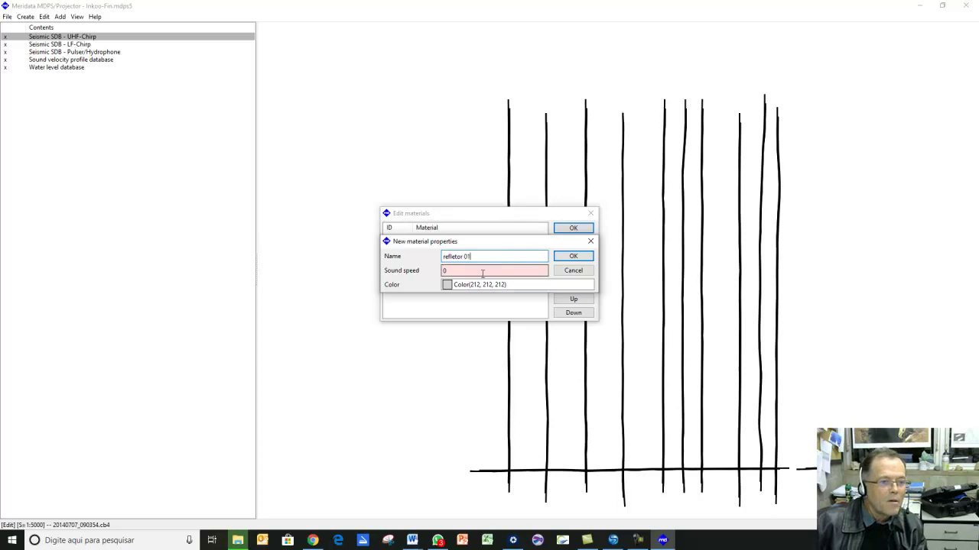
{"action": "type", "text": "1500"}
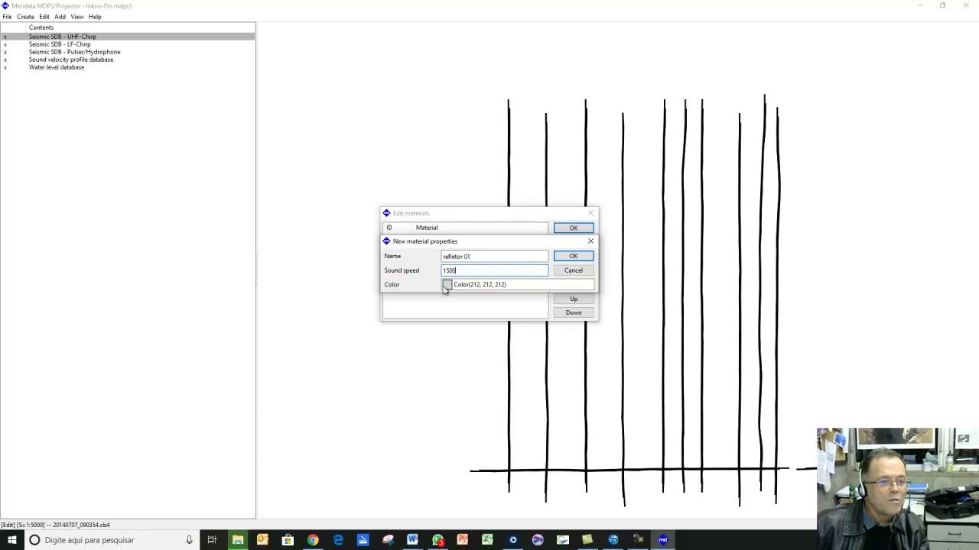
{"action": "left_click", "coordinate": [447, 286]}
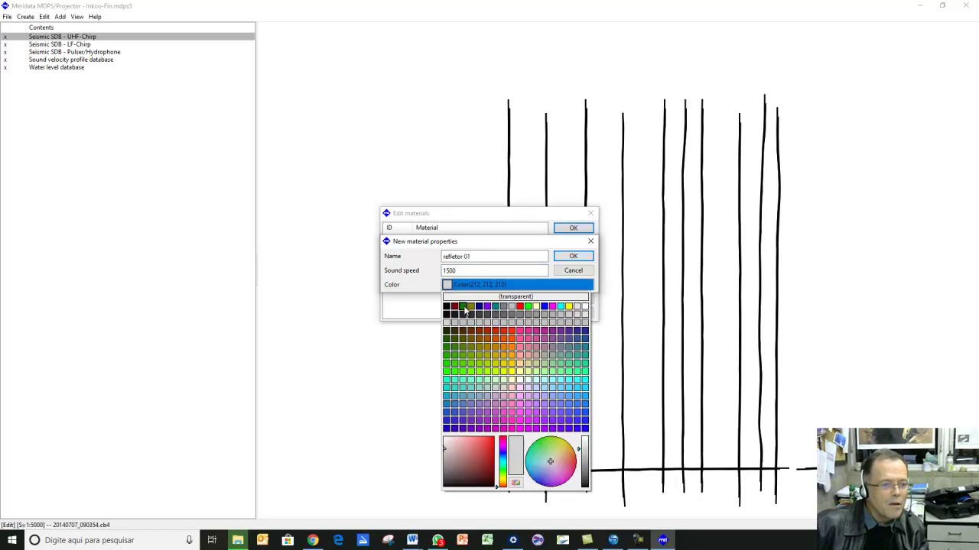
{"action": "left_click", "coordinate": [463, 306]}
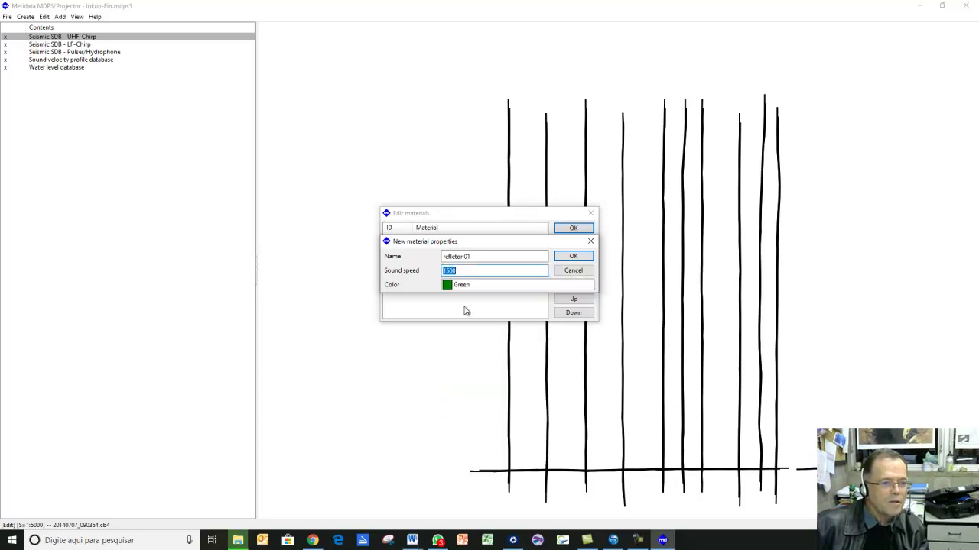
{"action": "left_click", "coordinate": [575, 257]}
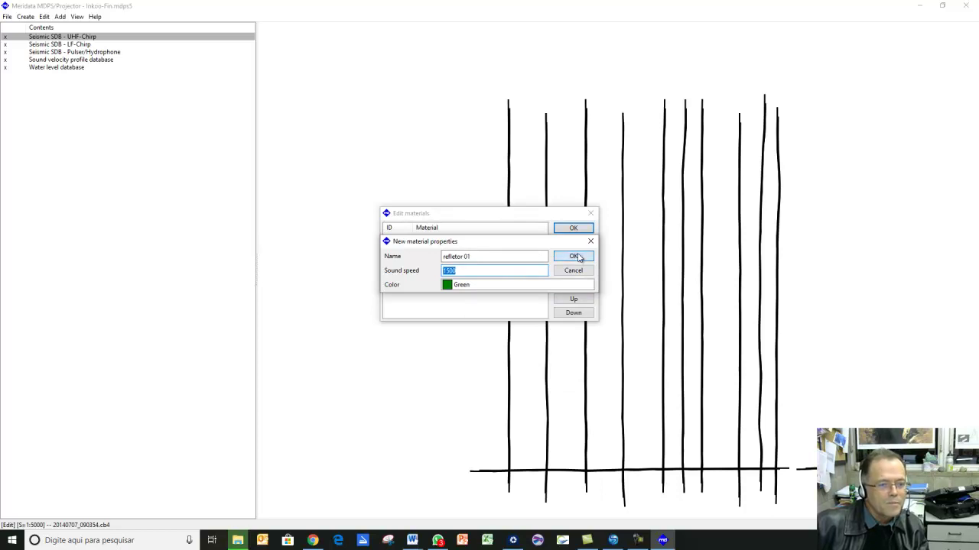
Step: Add a second material named "refletor 02" with a sound speed of 1550 and the color LtYellow
{"action": "left_click", "coordinate": [574, 257]}
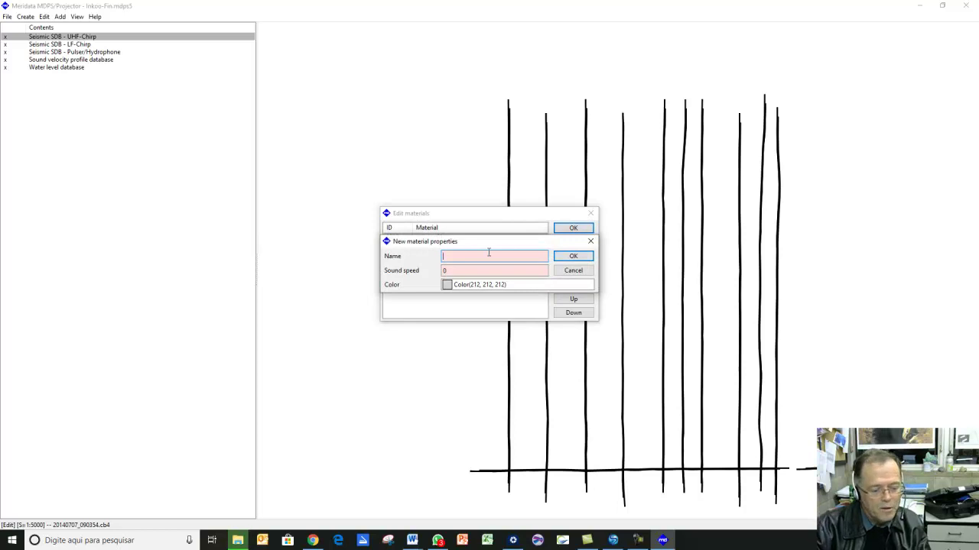
{"action": "type", "text": "refletor"}
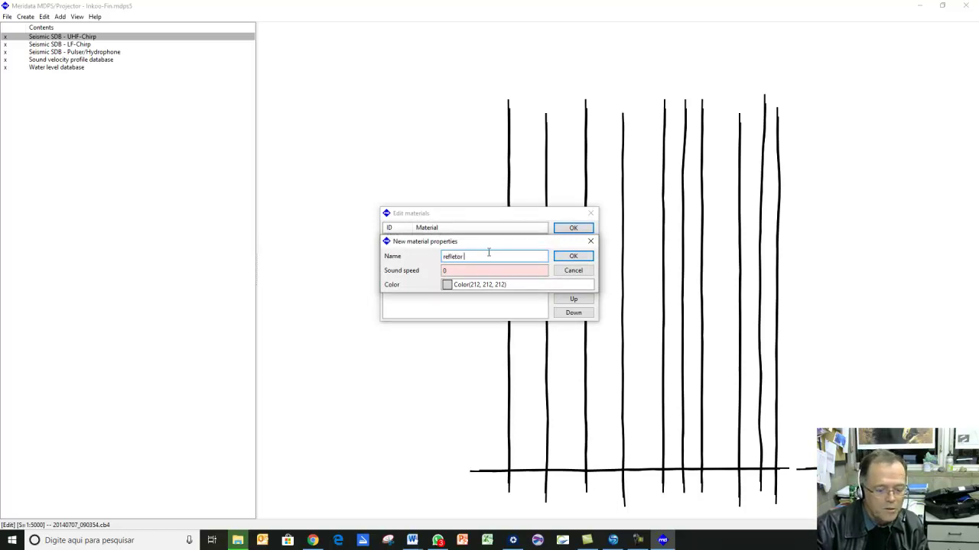
{"action": "type", "text": " 02"}
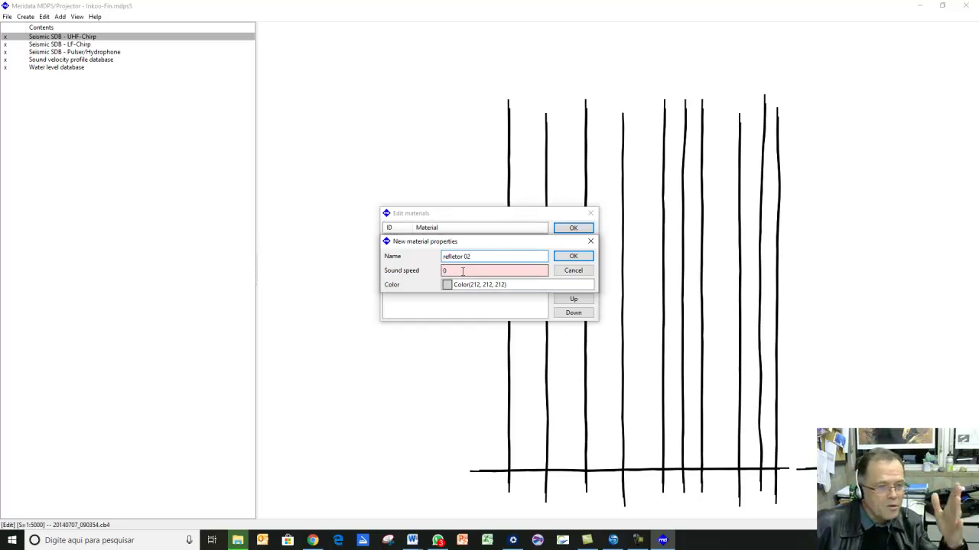
{"action": "double_click", "coordinate": [462, 270]}
{"action": "type", "text": "1550"}
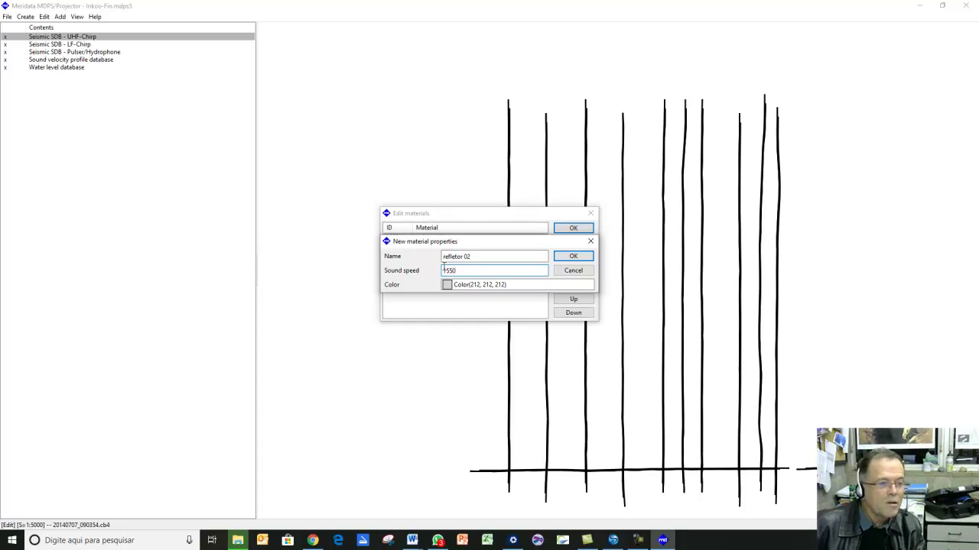
{"action": "left_click", "coordinate": [450, 284]}
{"action": "left_click", "coordinate": [538, 308]}
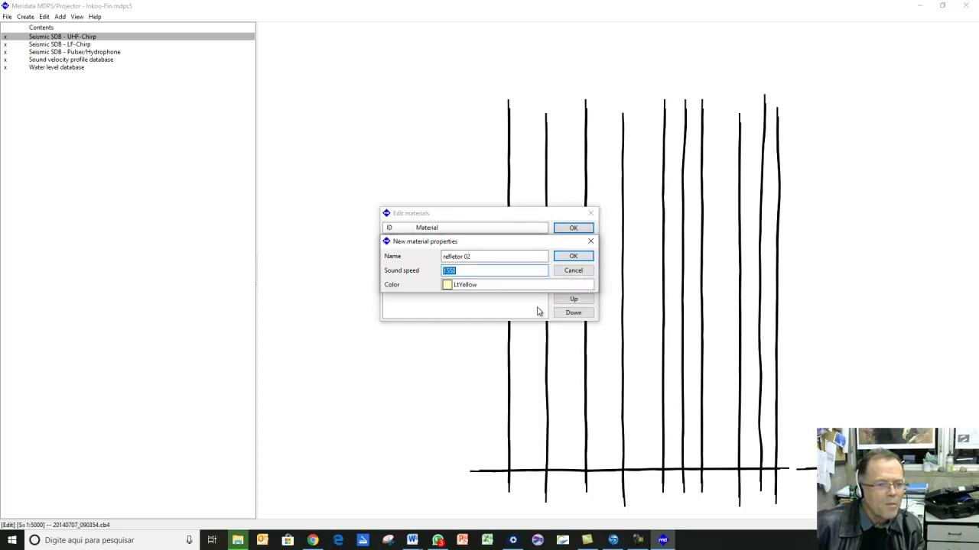
{"action": "left_click", "coordinate": [575, 257]}
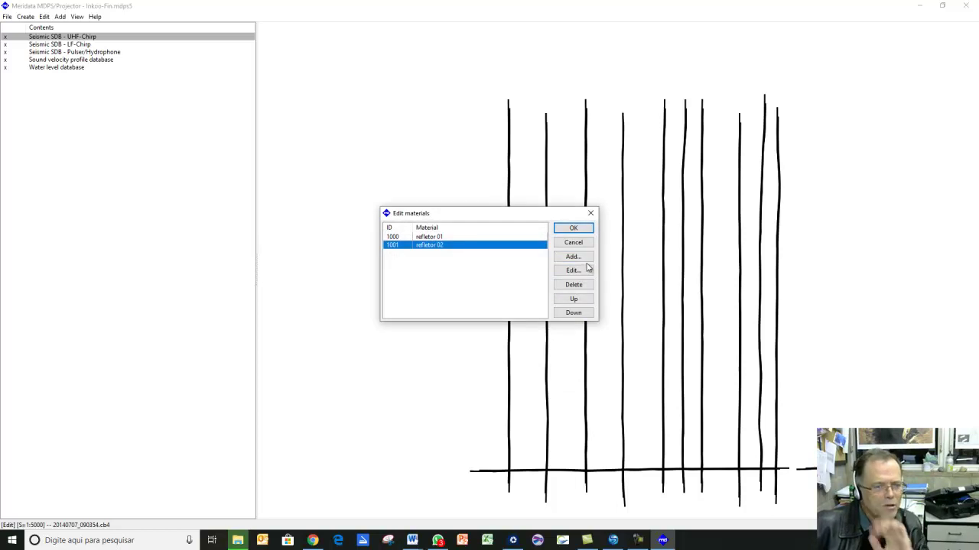
Step: Add a third material named "refletor 2" with a sound speed of 1560 and the color Magenta
{"action": "left_click", "coordinate": [578, 260]}
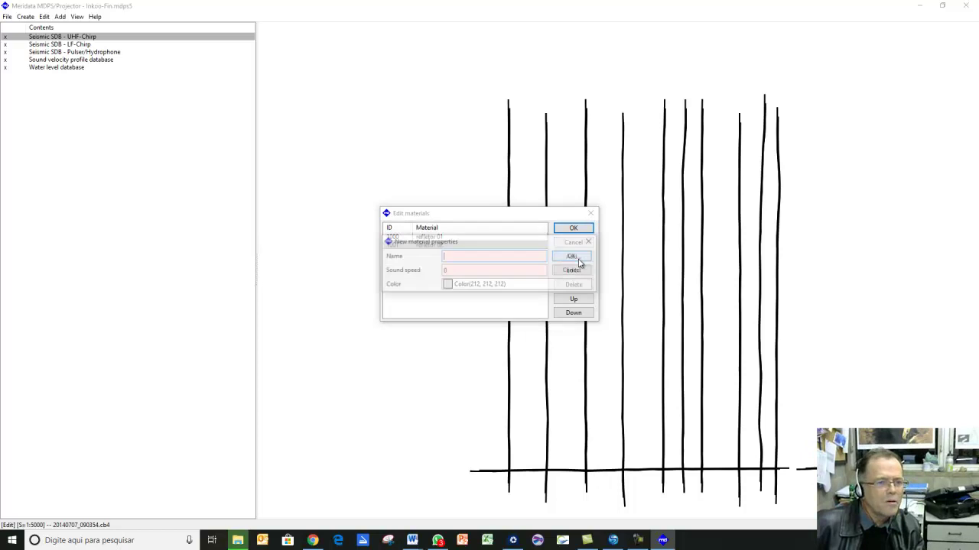
{"action": "type", "text": "reflet"}
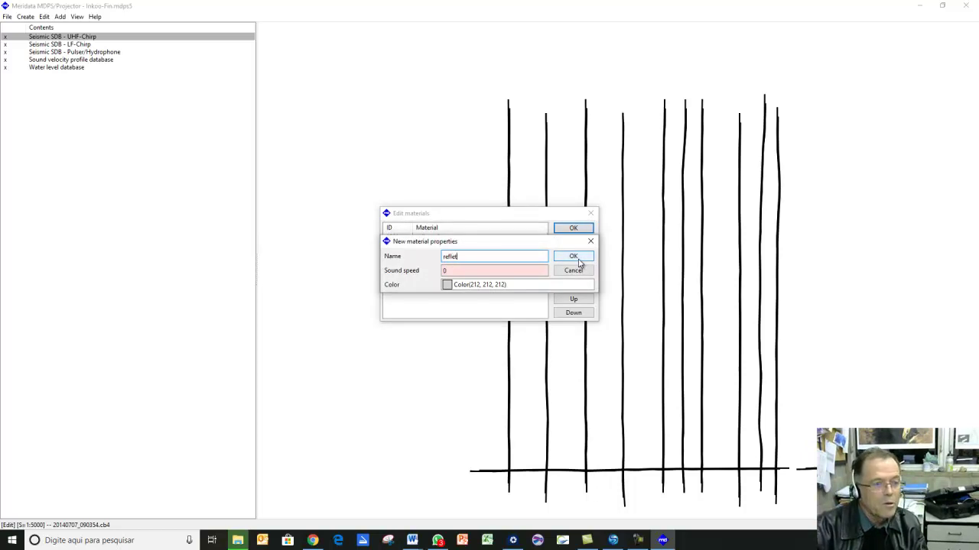
{"action": "type", "text": "or 3"}
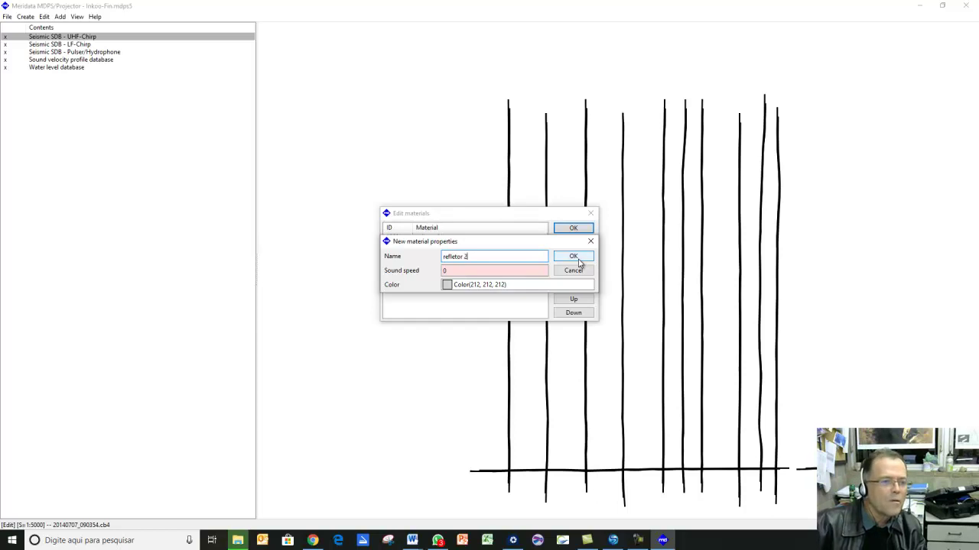
{"action": "key", "text": "Tab"}
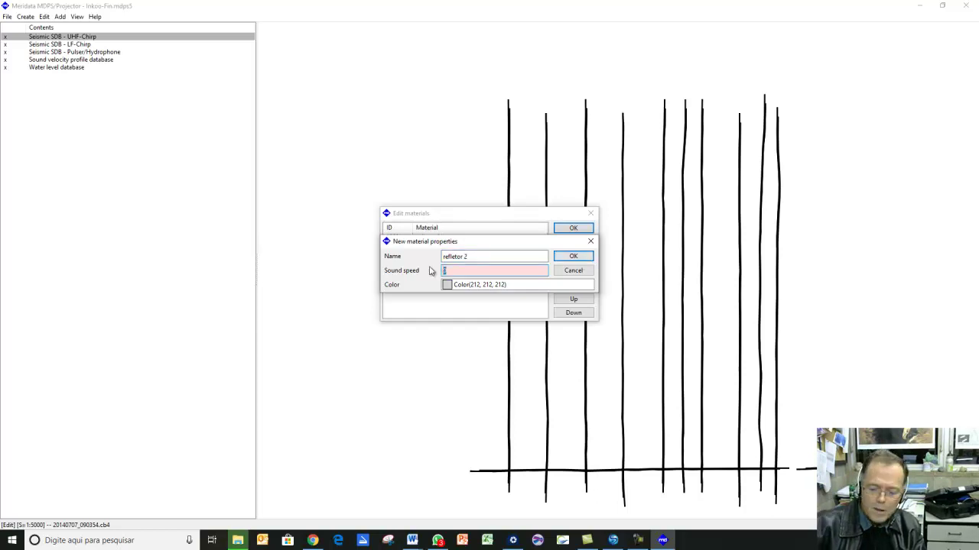
{"action": "type", "text": "1"}
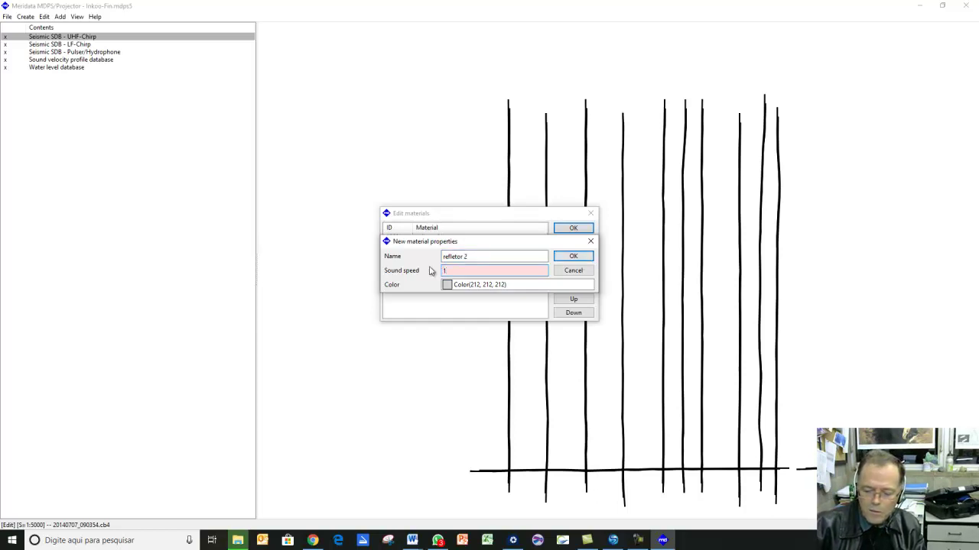
{"action": "type", "text": "560"}
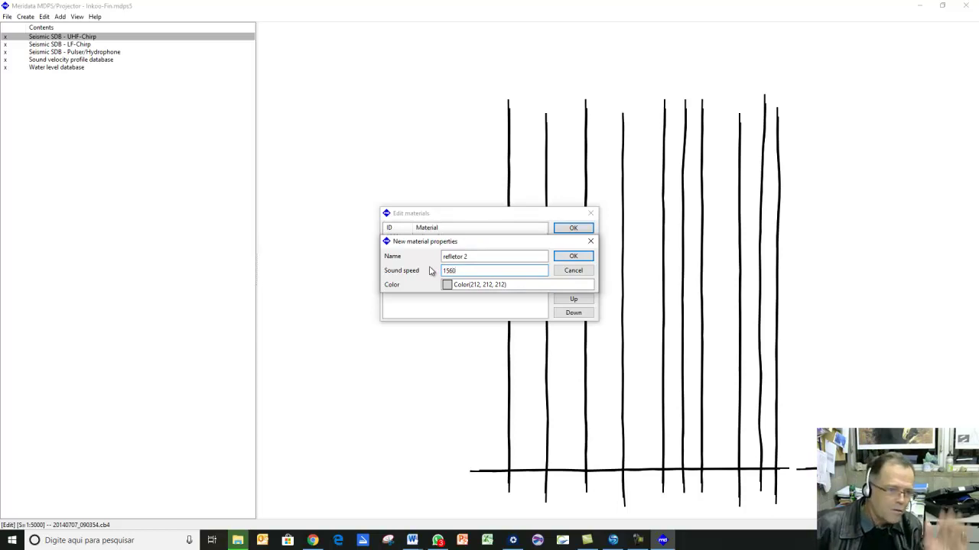
{"action": "left_click", "coordinate": [448, 285]}
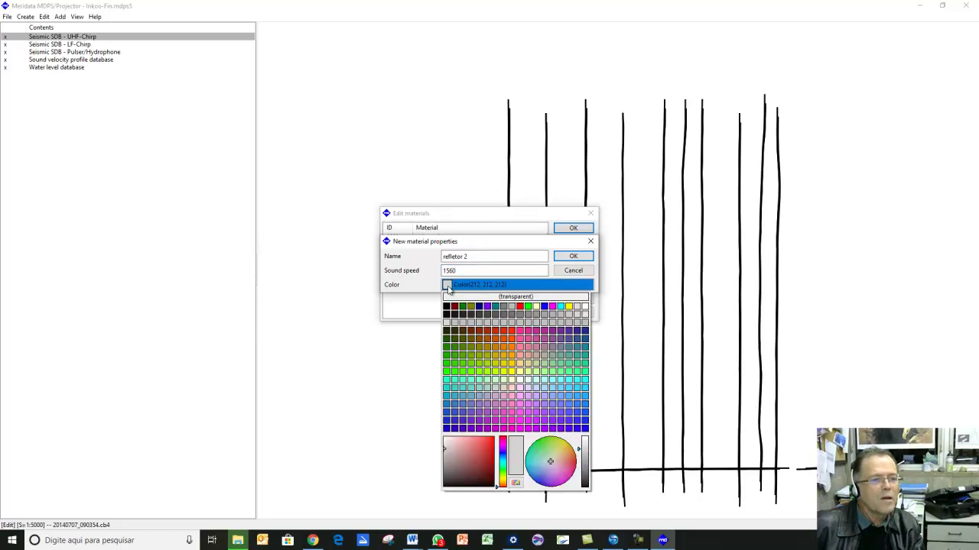
{"action": "left_click", "coordinate": [488, 310]}
{"action": "left_click", "coordinate": [573, 256]}
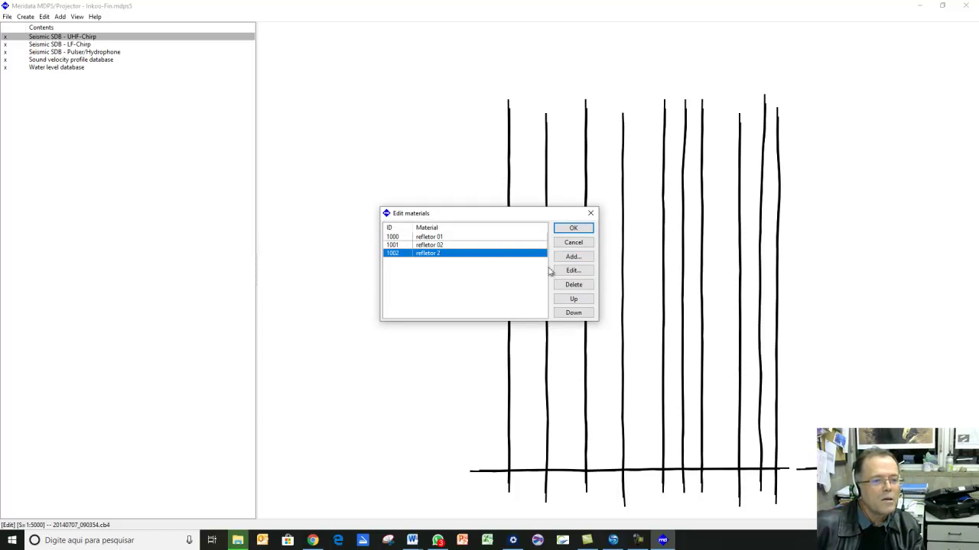
Step: Rename the third material, the Magenta one, as "refletor 03"
{"action": "left_click", "coordinate": [573, 272]}
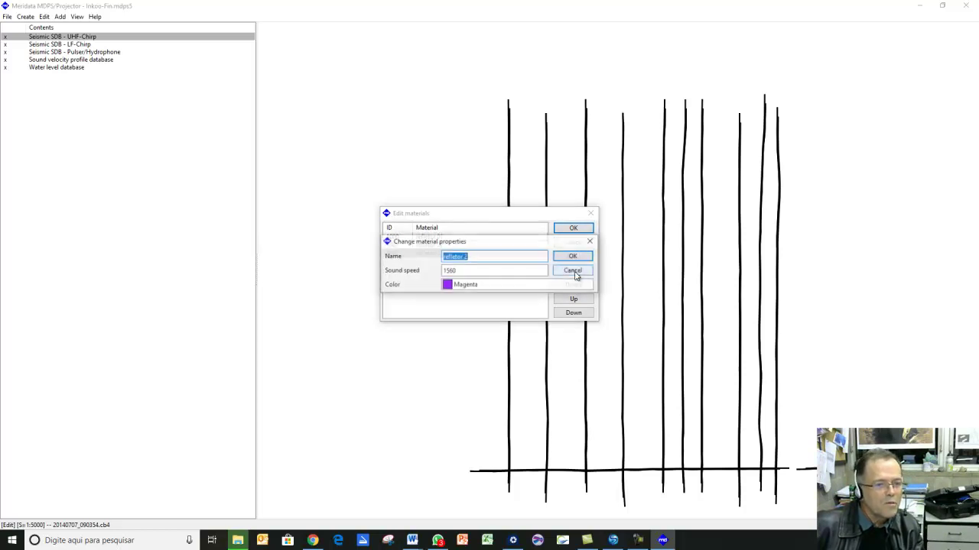
{"action": "left_click", "coordinate": [480, 256]}
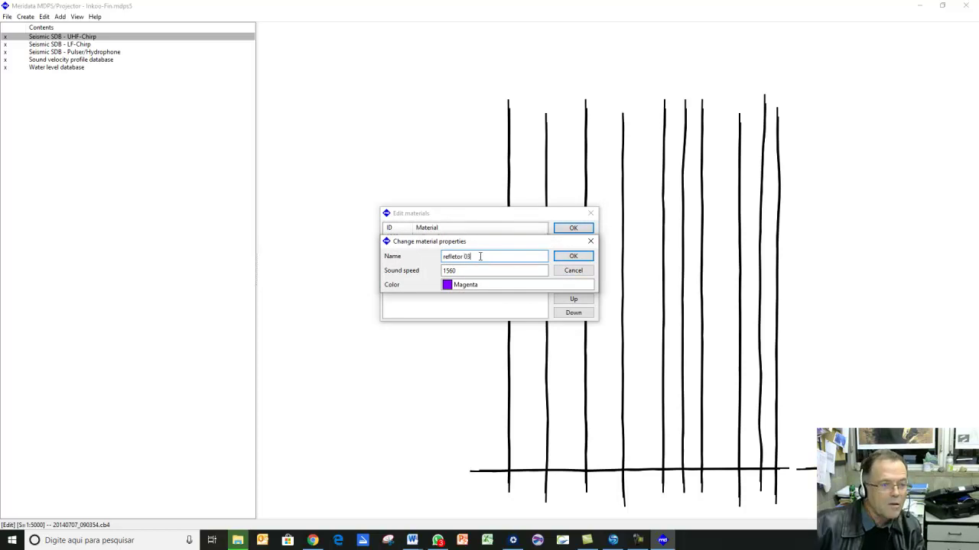
Step: Accept the refletor 03 properties and add a material named refletor 04 with sound speed 1600 and a blue color
{"action": "left_click", "coordinate": [574, 257]}
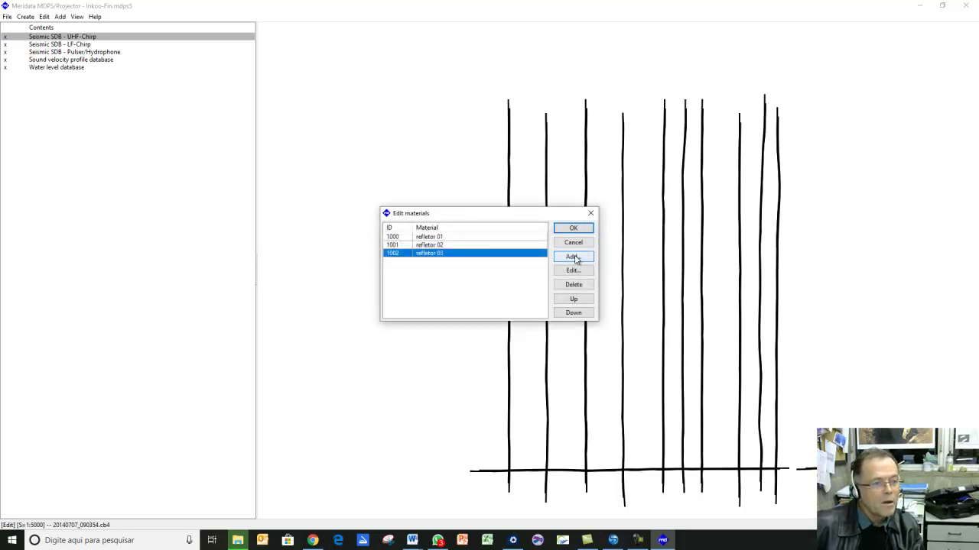
{"action": "left_click", "coordinate": [573, 258]}
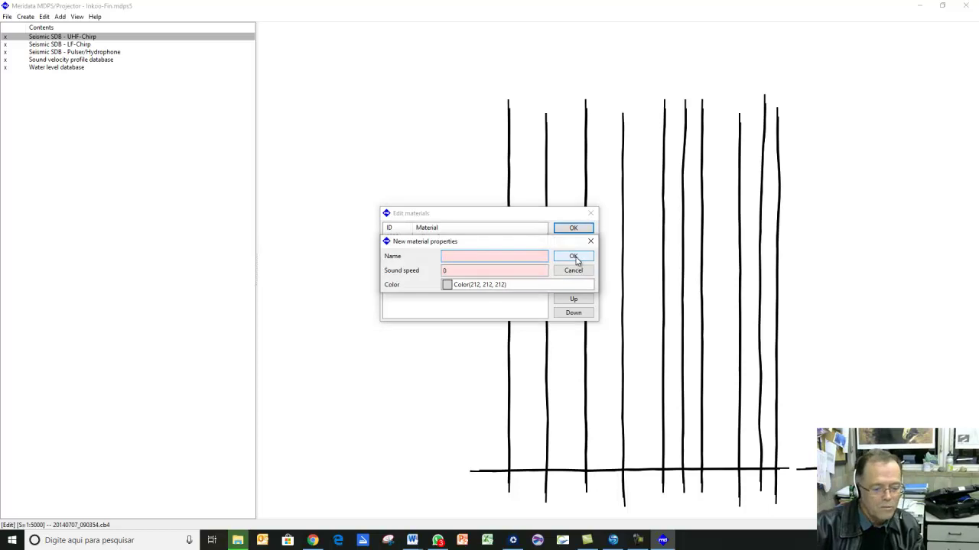
{"action": "type", "text": "refletor 04"}
{"action": "key", "text": "Tab"}
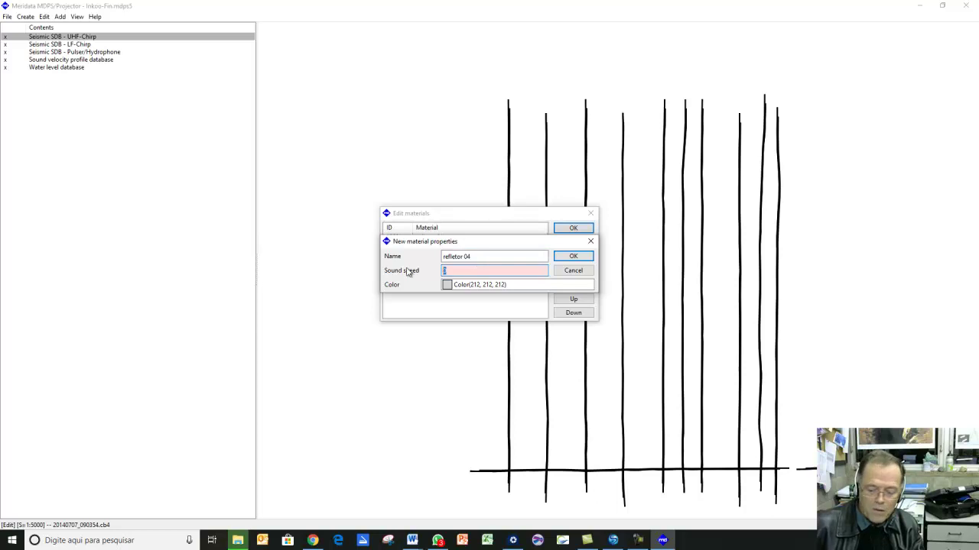
{"action": "type", "text": "1600"}
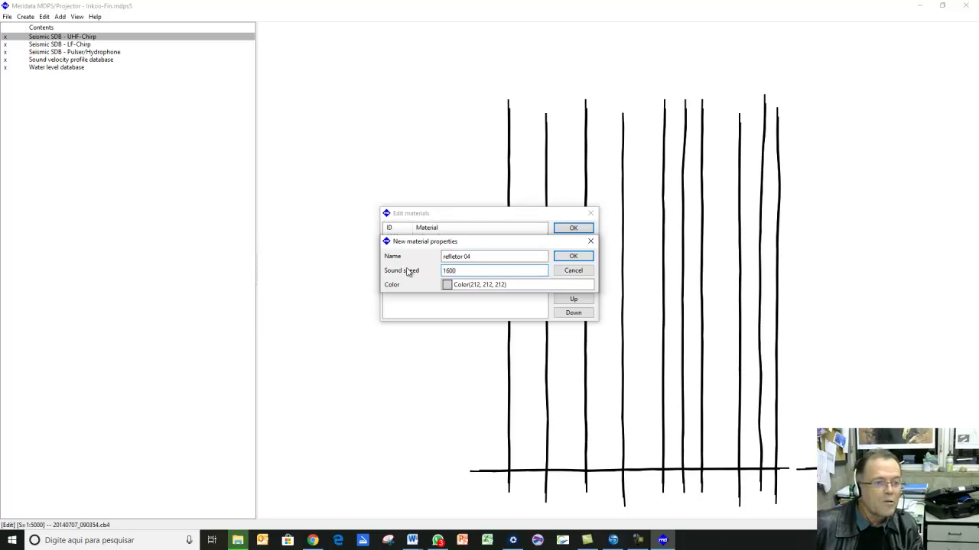
{"action": "left_click", "coordinate": [451, 286]}
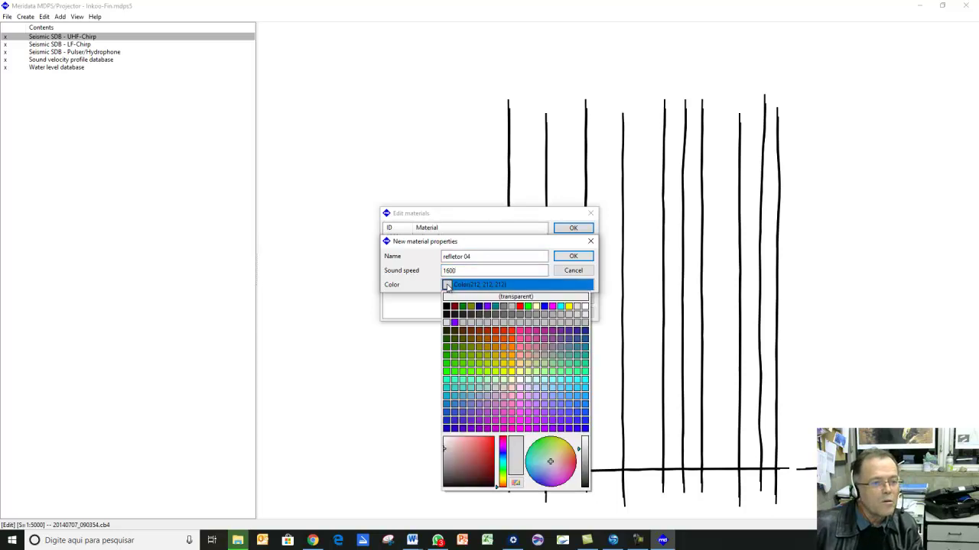
{"action": "left_click", "coordinate": [585, 419]}
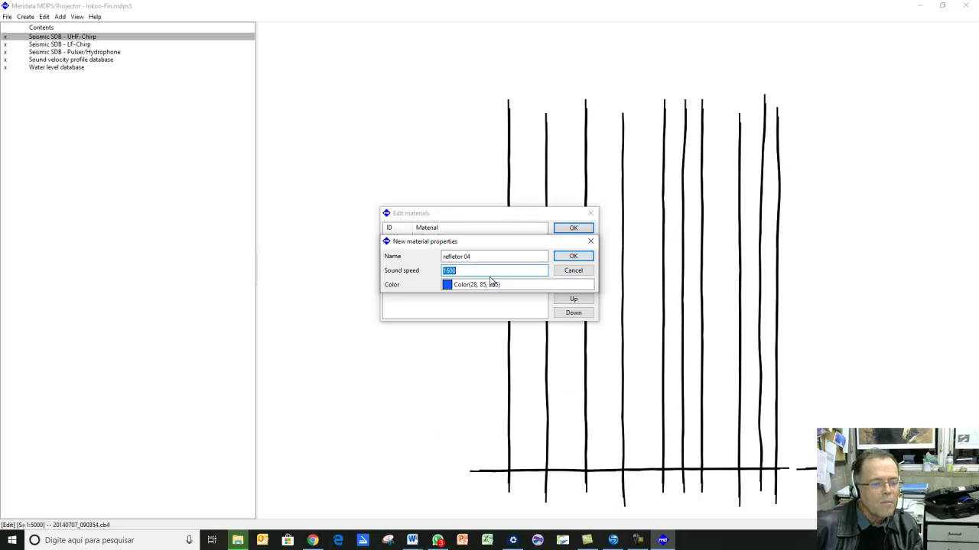
{"action": "left_click", "coordinate": [574, 257]}
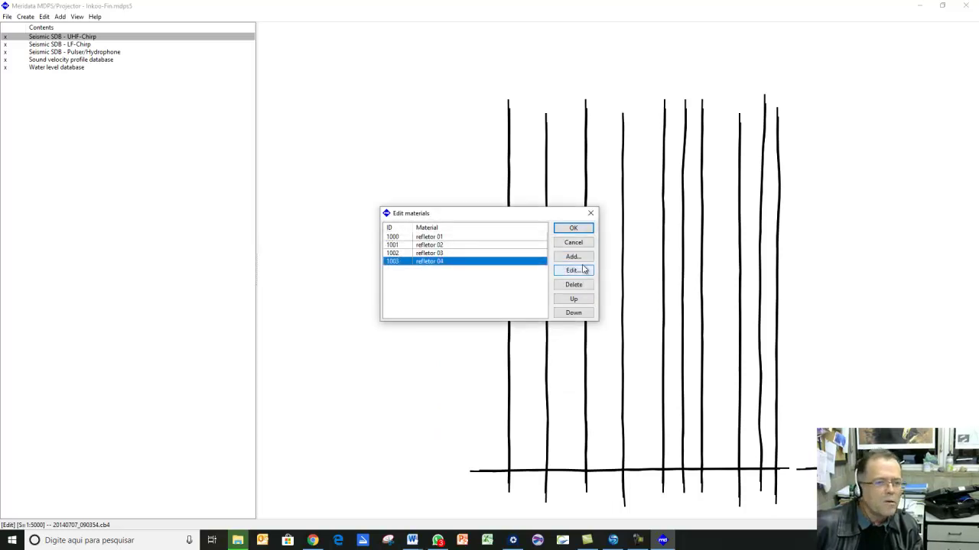
Step: Add a material named embasamento with sound speed 4500 and a red color, and accept the materials list
{"action": "left_click", "coordinate": [576, 257]}
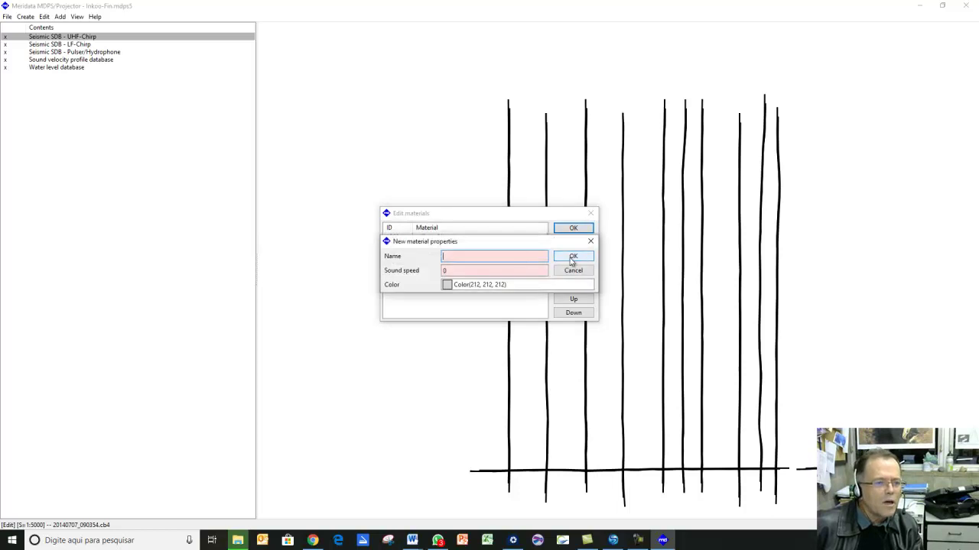
{"action": "type", "text": "embasamento"}
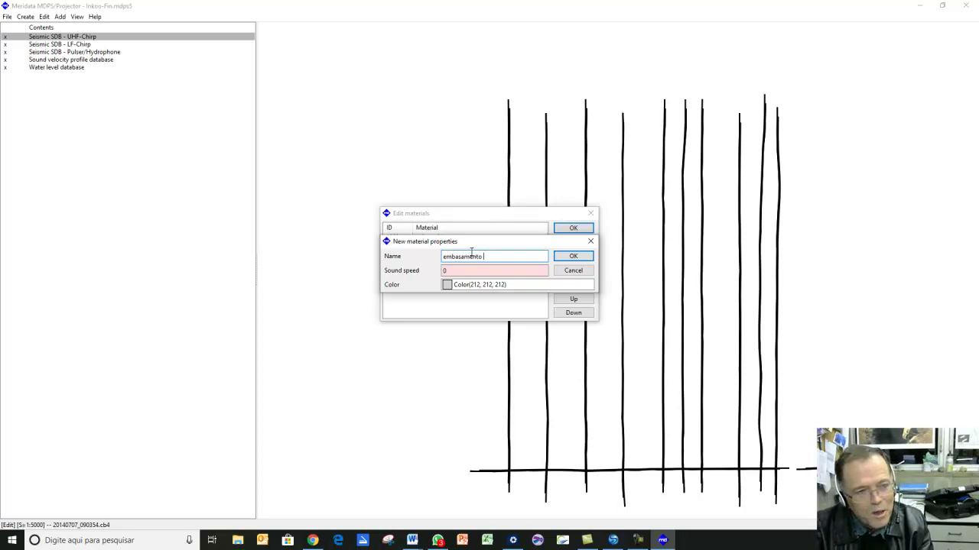
{"action": "key", "text": "Tab"}
{"action": "type", "text": "4500"}
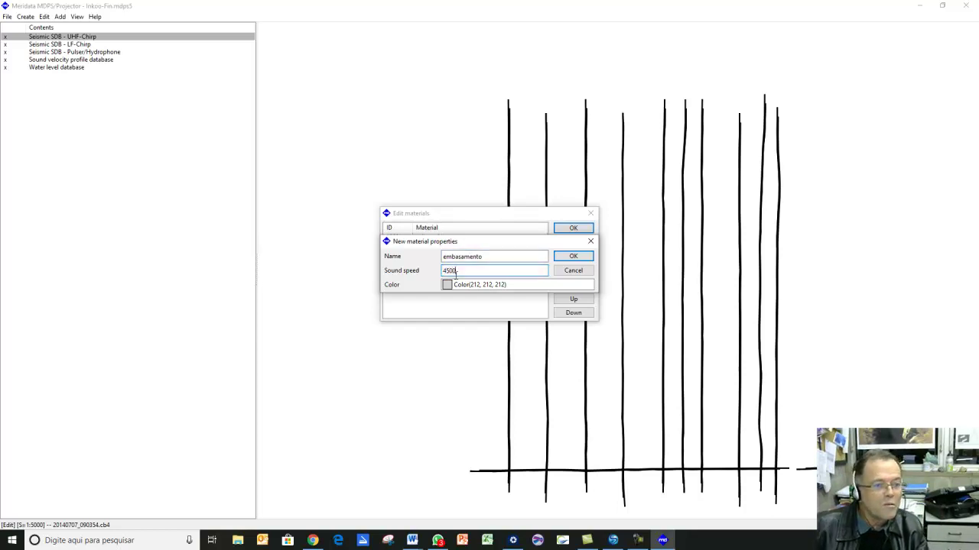
{"action": "left_click", "coordinate": [449, 286]}
{"action": "left_click", "coordinate": [526, 311]}
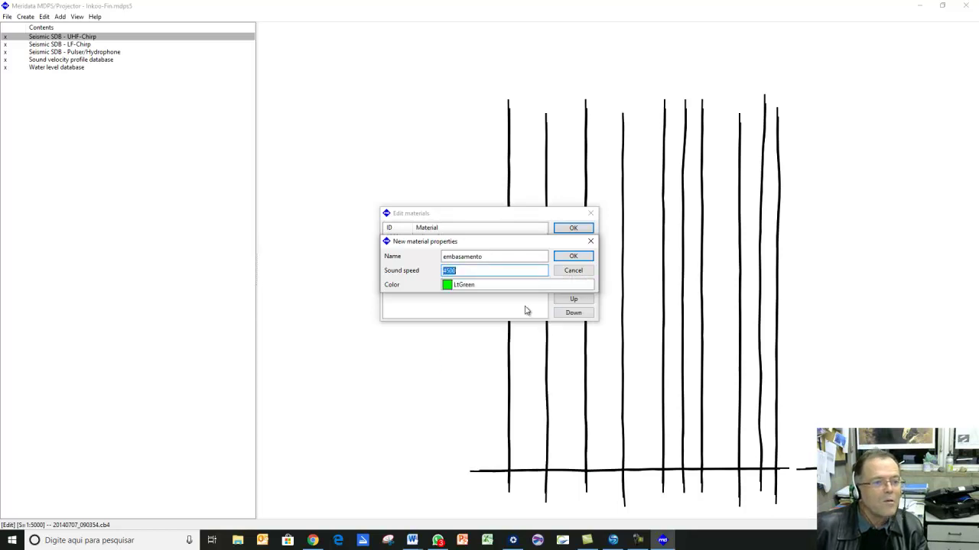
{"action": "left_click", "coordinate": [468, 288]}
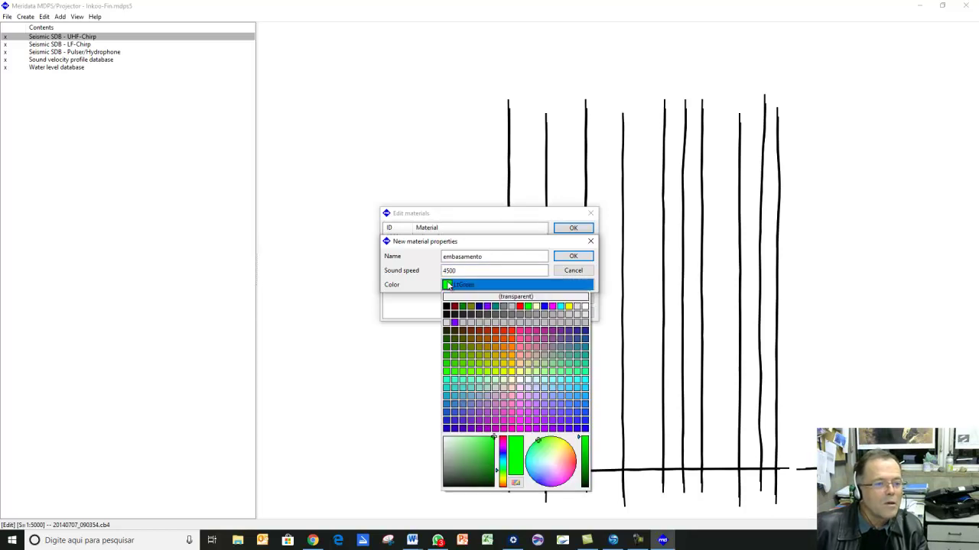
{"action": "left_click", "coordinate": [520, 307]}
{"action": "left_click", "coordinate": [575, 258]}
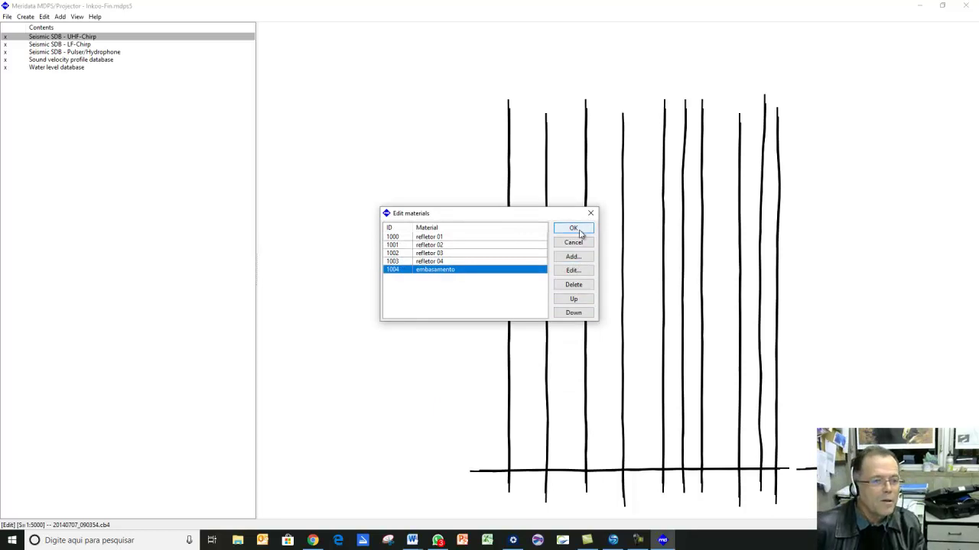
{"action": "left_click", "coordinate": [581, 232]}
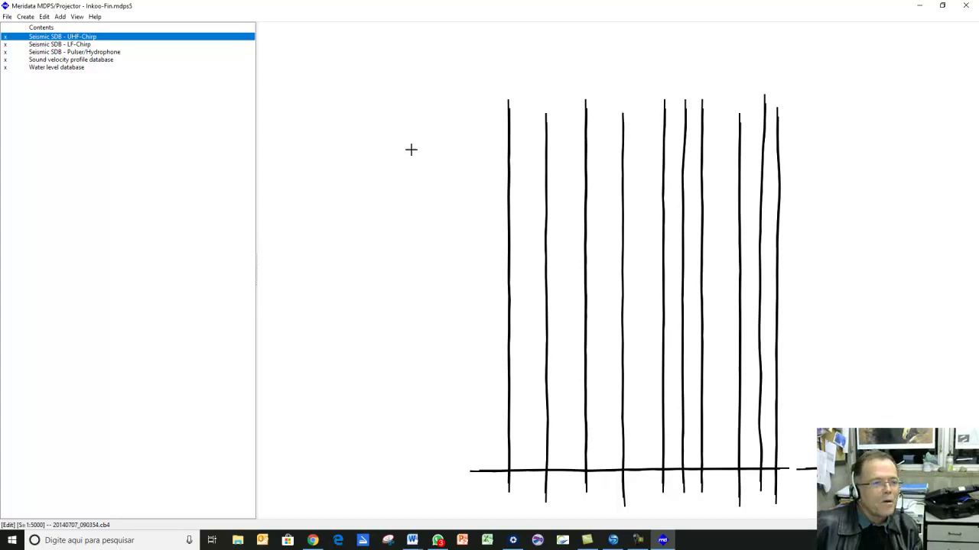
Step: Open survey line 20140707_094140 from the UHF-Chirp seismic database as an interpretation profile and look over its layers
{"action": "right_click", "coordinate": [412, 151]}
{"action": "mouse_move", "coordinate": [438, 161]}
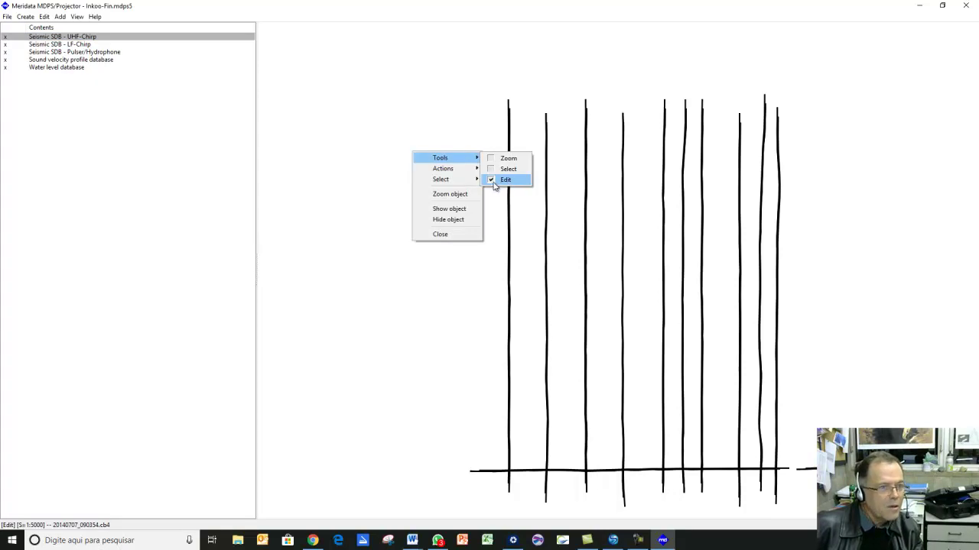
{"action": "left_click", "coordinate": [57, 38]}
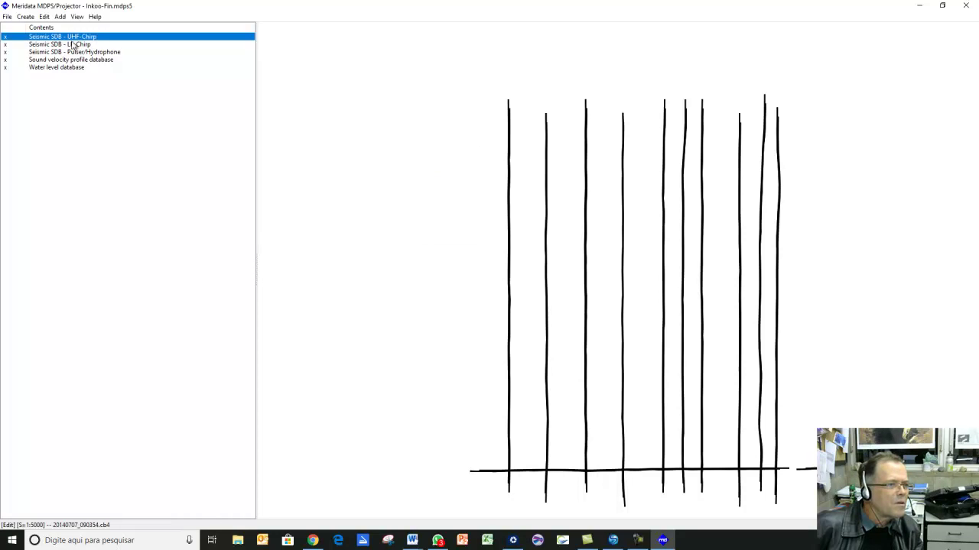
{"action": "left_click", "coordinate": [622, 302]}
{"action": "left_click", "coordinate": [622, 303]}
{"action": "left_click", "coordinate": [622, 303]}
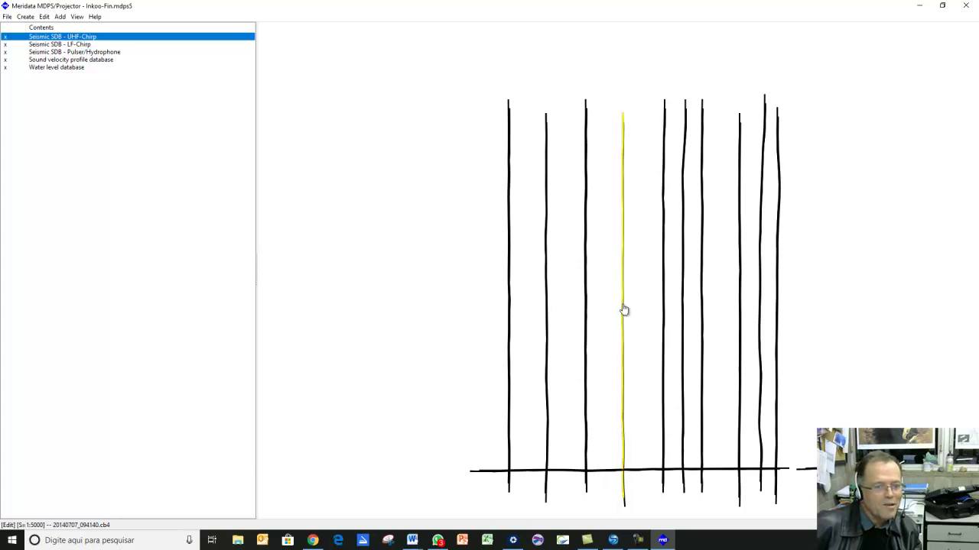
{"action": "left_click", "coordinate": [622, 308]}
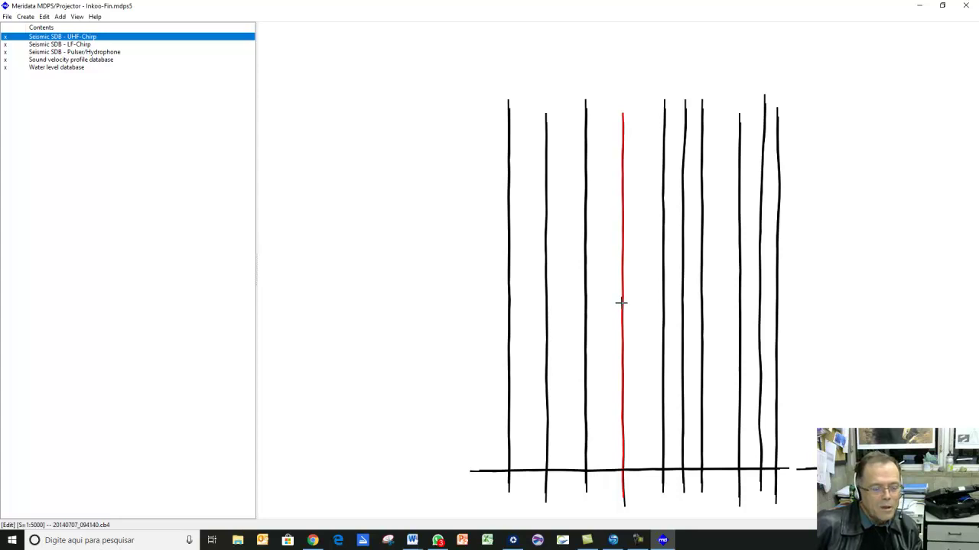
{"action": "double_click", "coordinate": [621, 303]}
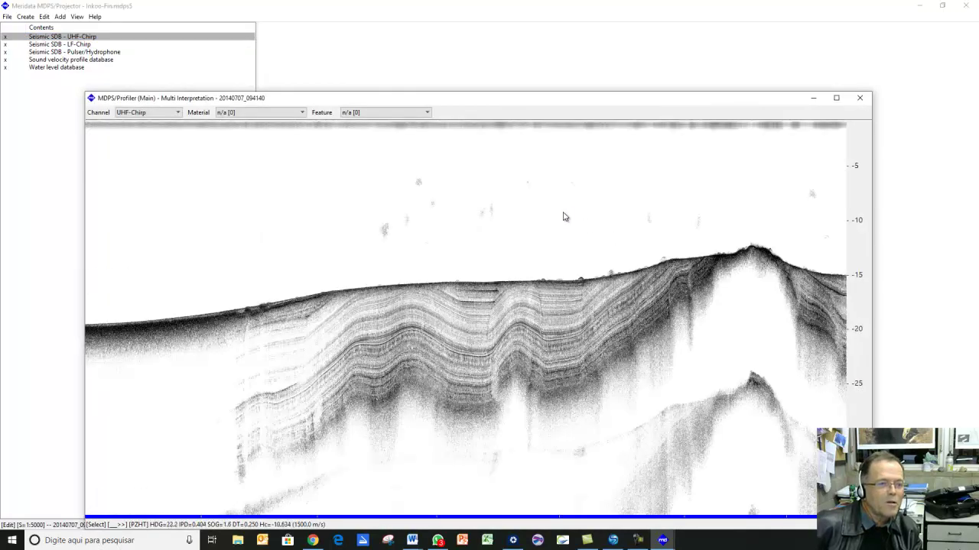
{"action": "left_click_drag", "start_coordinate": [570, 215], "coordinate": [563, 213]}
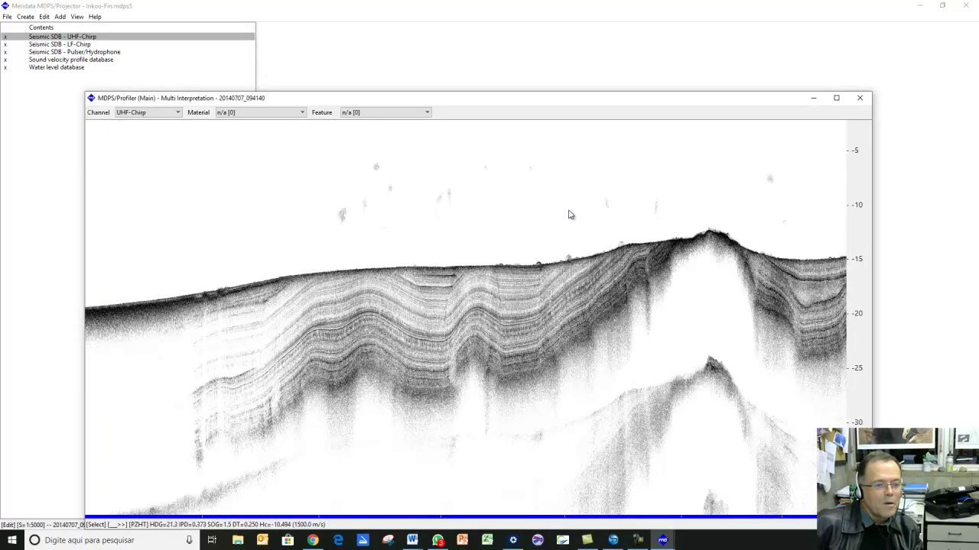
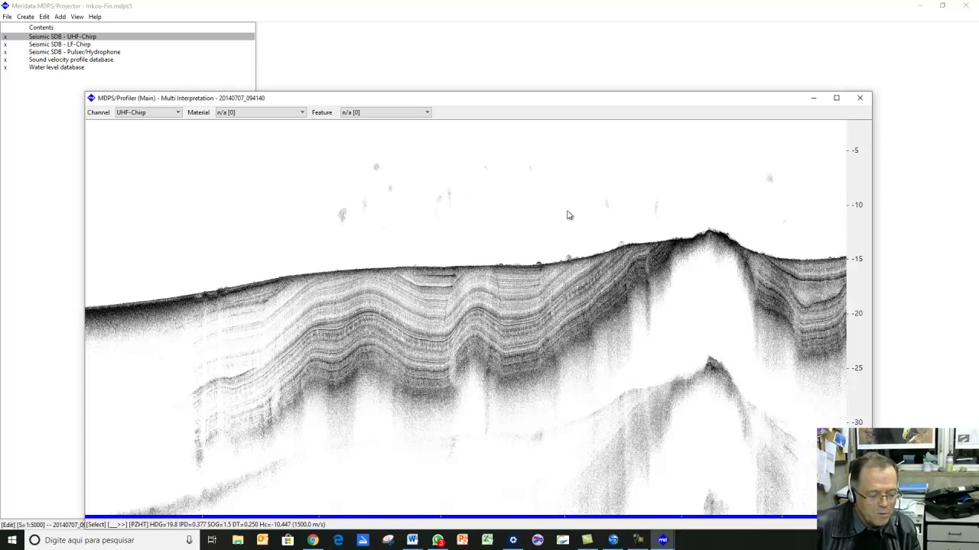
Step: Switch the profile to the Pulser/Hydrophone channel, examine the deeper reflectors and close the profile
{"action": "left_click", "coordinate": [177, 113]}
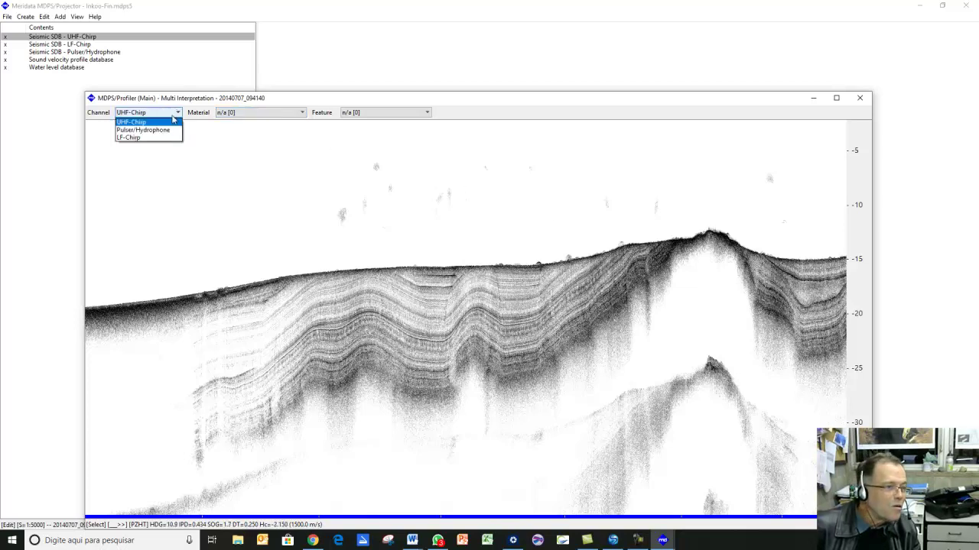
{"action": "left_click", "coordinate": [150, 131]}
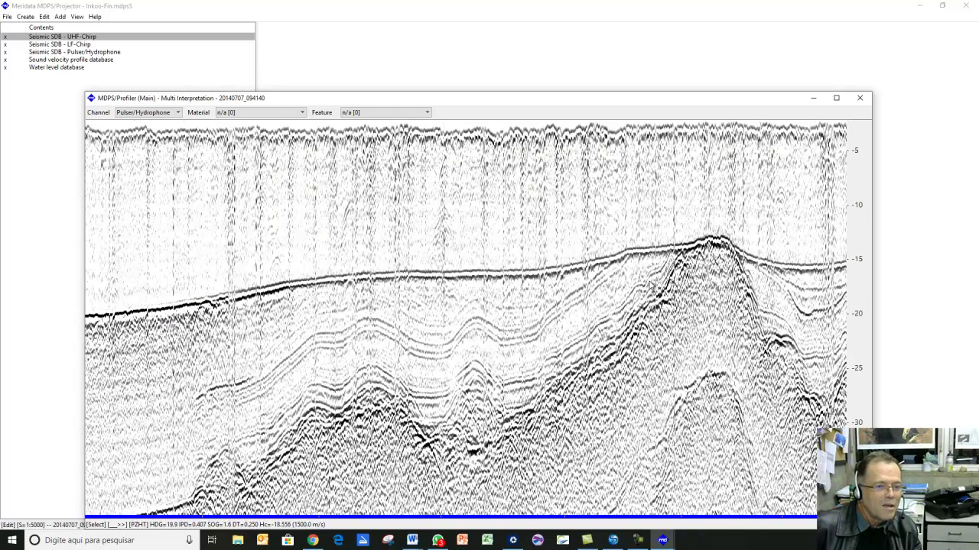
{"action": "left_click_drag", "start_coordinate": [606, 299], "coordinate": [650, 282]}
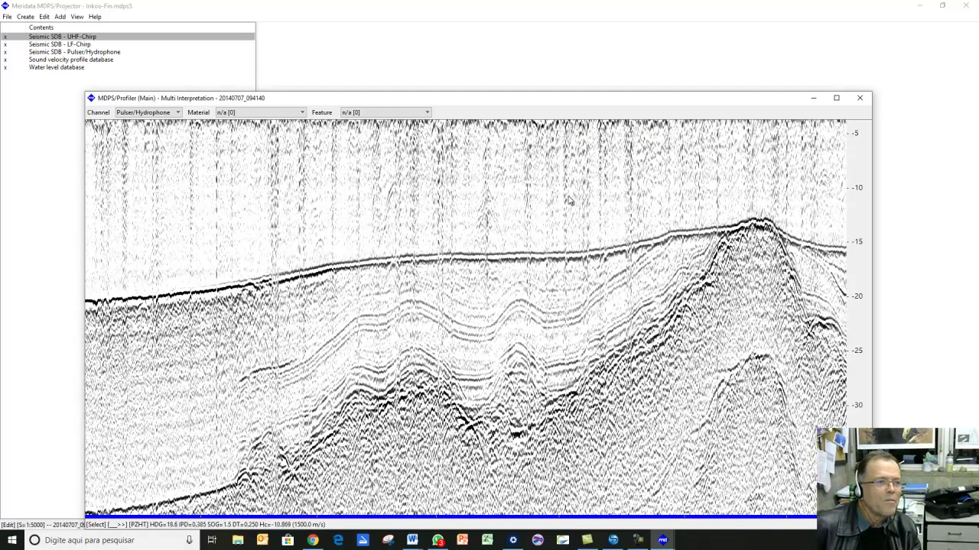
{"action": "left_click", "coordinate": [859, 98]}
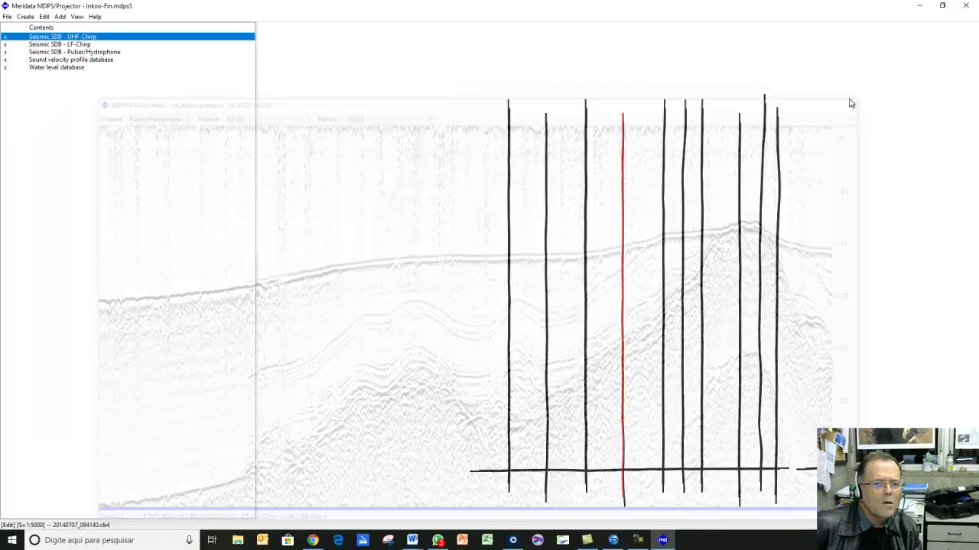
Step: Increase the line width of the n/a feature in the project's feature list and accept the list
{"action": "left_click", "coordinate": [44, 16]}
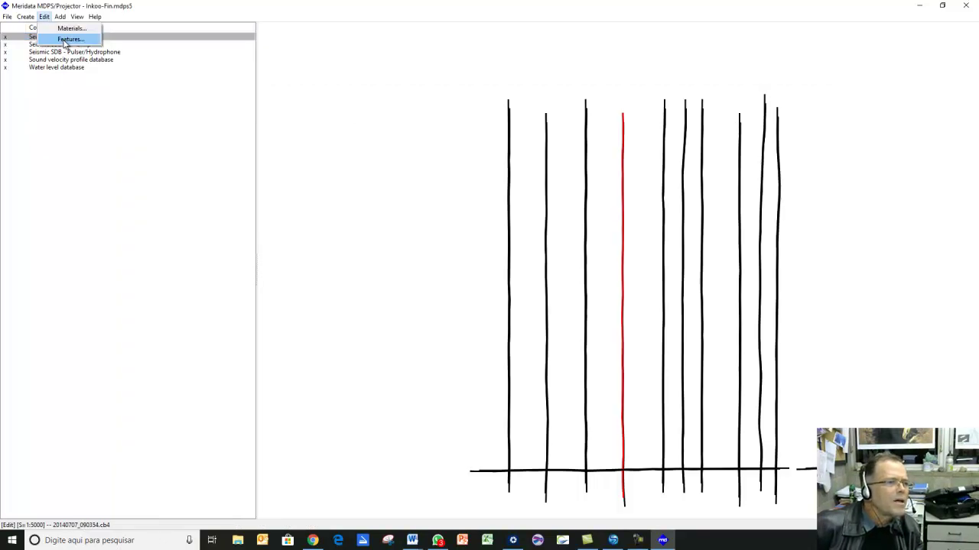
{"action": "left_click", "coordinate": [67, 39]}
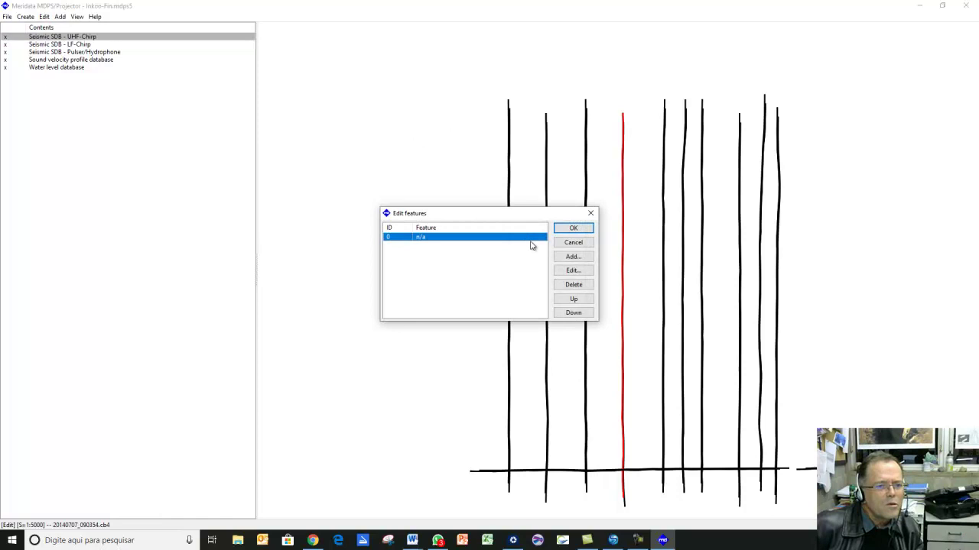
{"action": "left_click", "coordinate": [581, 272]}
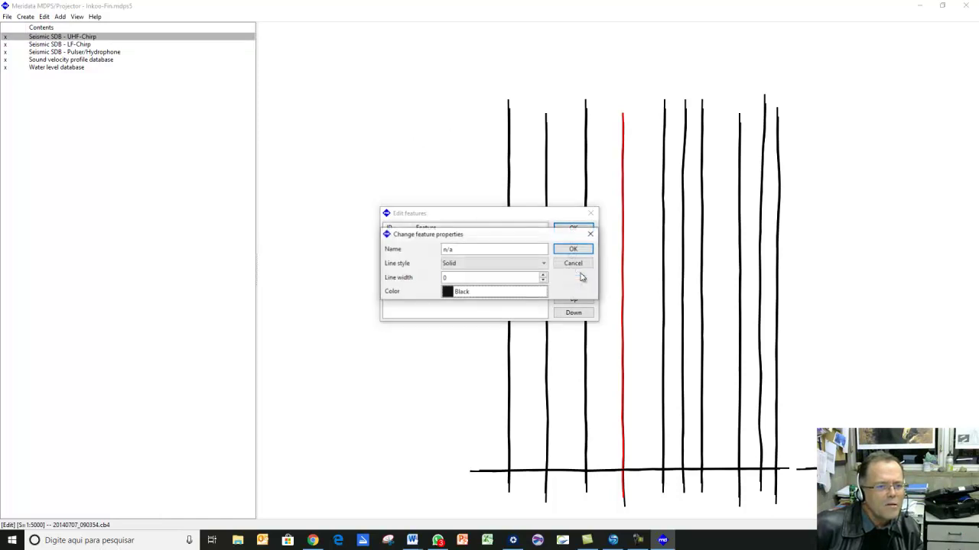
{"action": "left_click", "coordinate": [544, 276]}
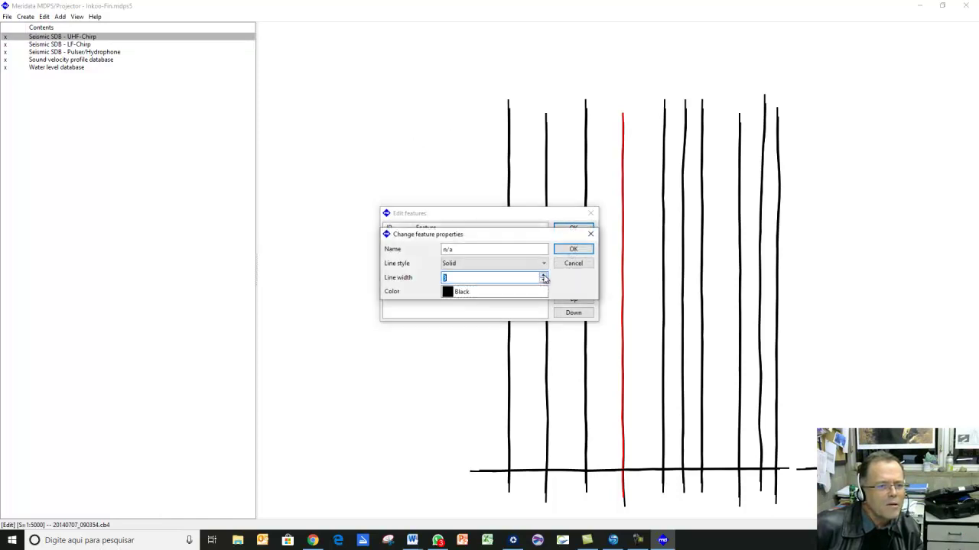
{"action": "left_click", "coordinate": [573, 250]}
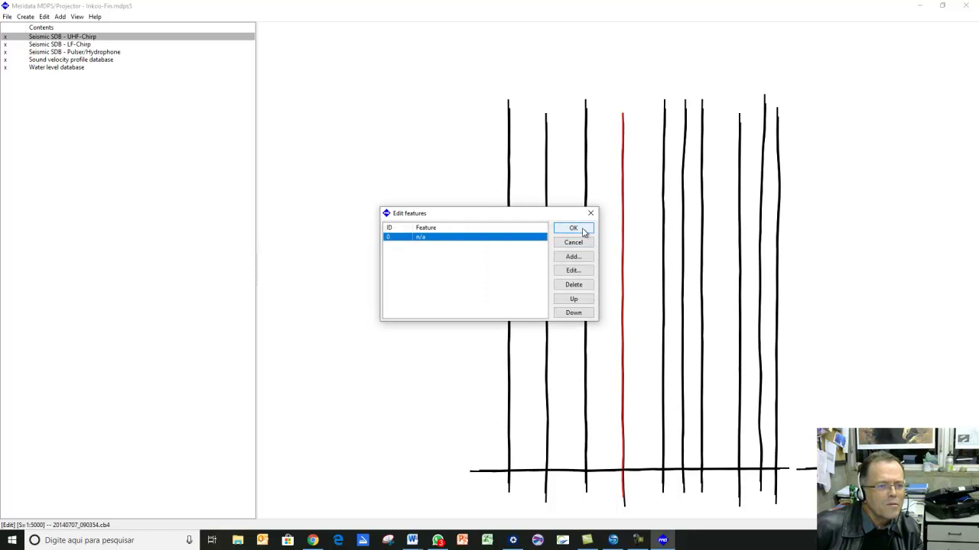
{"action": "left_click", "coordinate": [583, 232]}
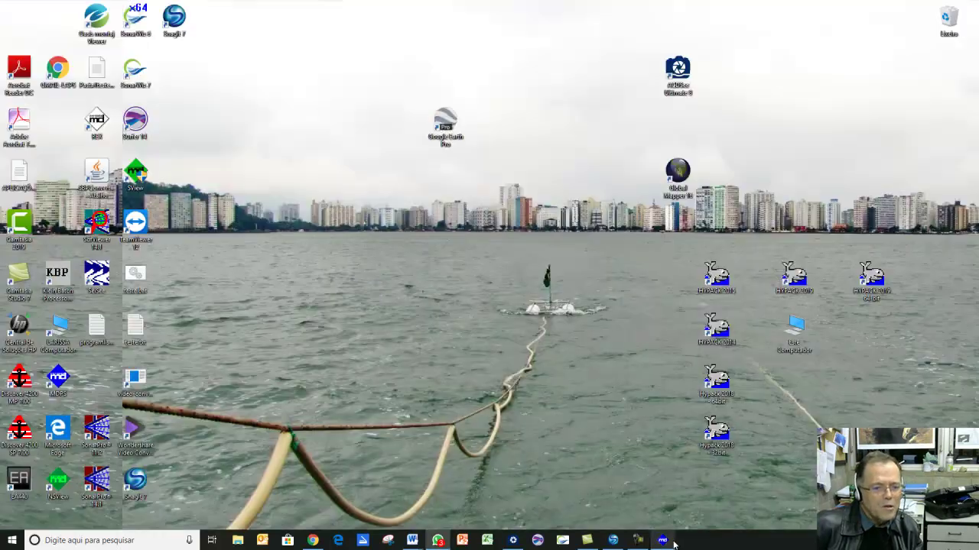
Step: Return to MDPS/Projector and reopen line 20140707_094140 on the Pulser/Hydrophone channel, moving its profile window upward
{"action": "left_click", "coordinate": [663, 541]}
{"action": "left_click", "coordinate": [658, 539]}
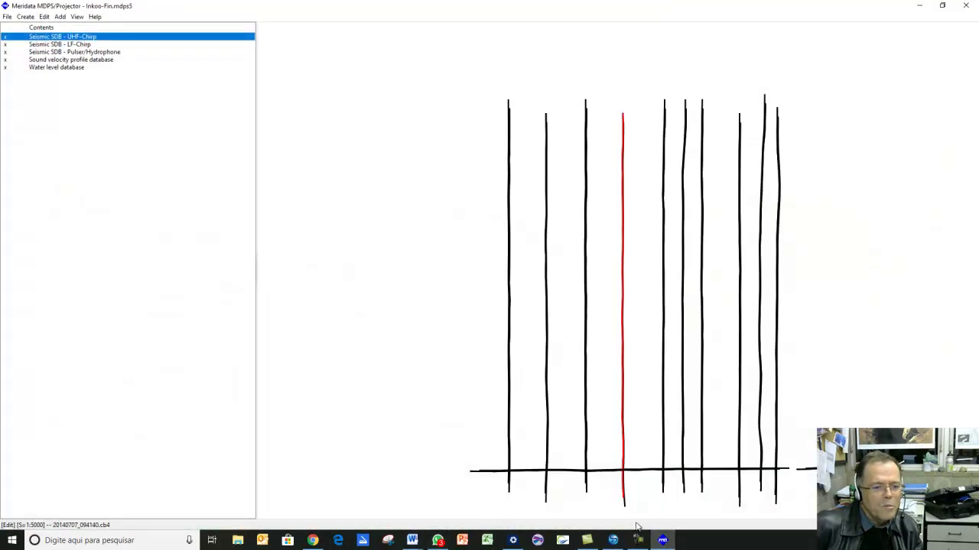
{"action": "left_click", "coordinate": [662, 540]}
{"action": "left_click", "coordinate": [164, 115]}
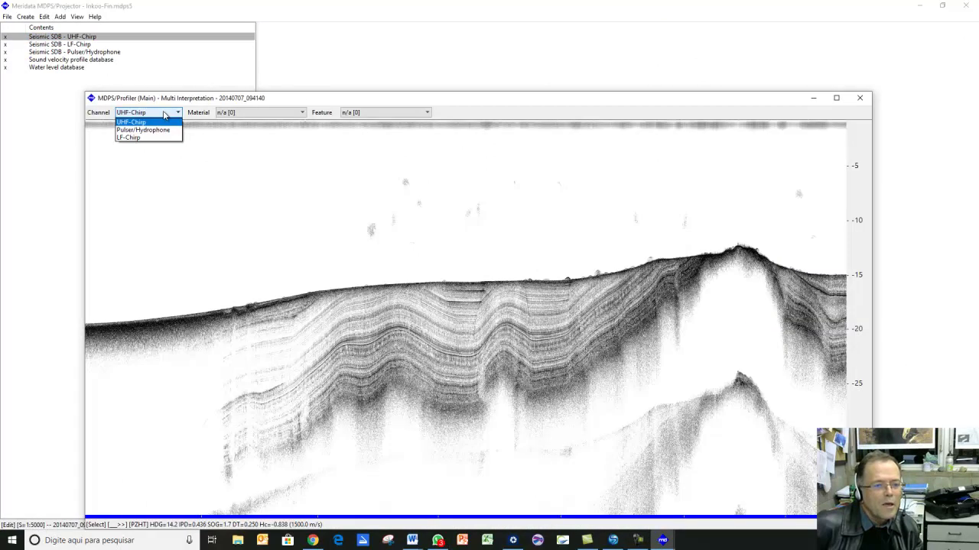
{"action": "left_click", "coordinate": [152, 130]}
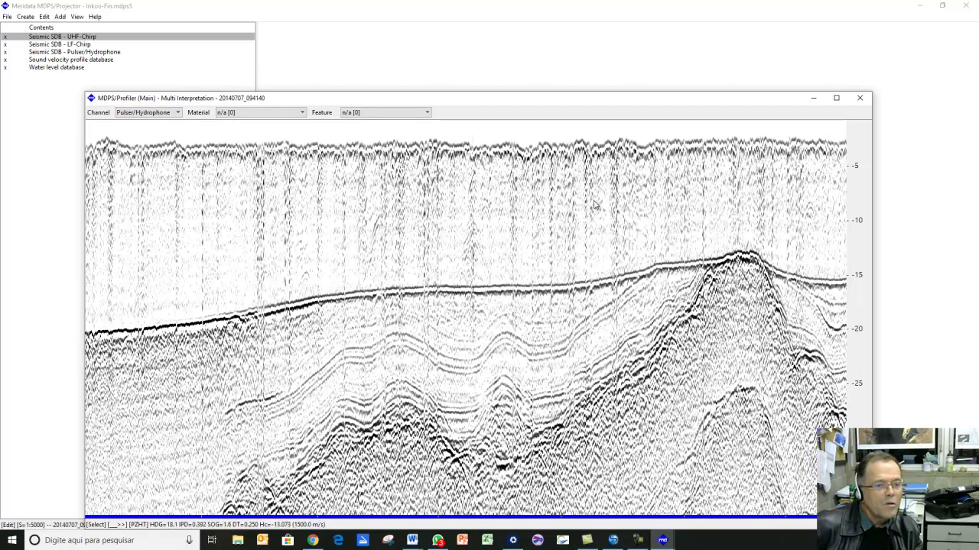
{"action": "left_click_drag", "start_coordinate": [579, 100], "coordinate": [583, 60]}
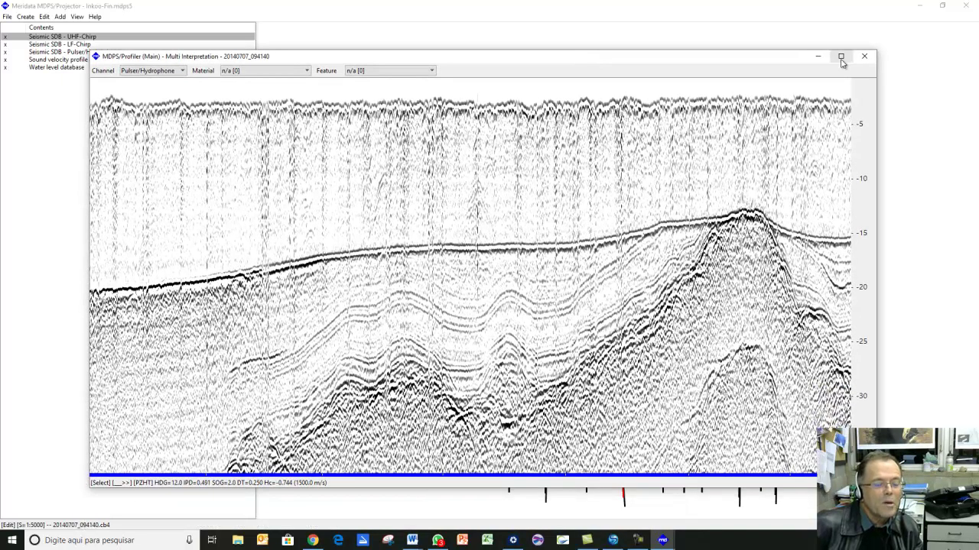
Step: Maximize the profile window, trace a new line along the basement surface across the whole visible profile, and assign it the material embasamento
{"action": "left_click", "coordinate": [840, 57]}
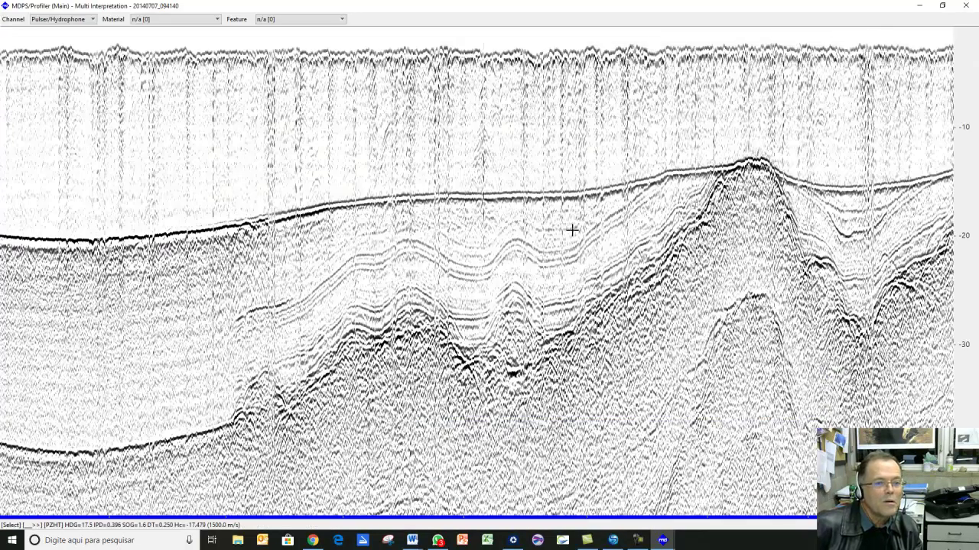
{"action": "right_click", "coordinate": [571, 229]}
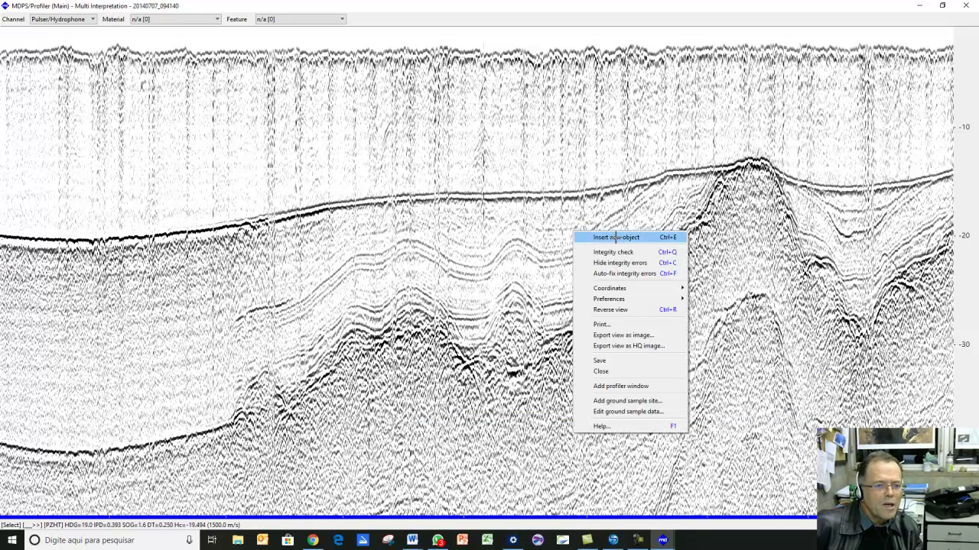
{"action": "left_click", "coordinate": [592, 237]}
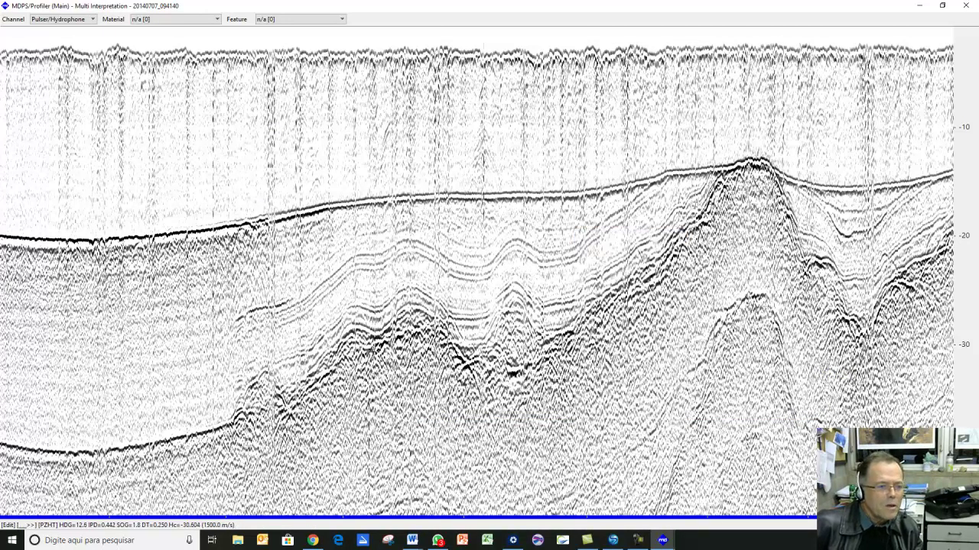
{"action": "mouse_move", "coordinate": [245, 401]}
{"action": "left_mouse_down"}
{"action": "mouse_move", "coordinate": [329, 348]}
{"action": "mouse_move", "coordinate": [338, 330]}
{"action": "mouse_move", "coordinate": [432, 312]}
{"action": "mouse_move", "coordinate": [468, 360]}
{"action": "mouse_move", "coordinate": [526, 356]}
{"action": "mouse_move", "coordinate": [629, 284]}
{"action": "mouse_move", "coordinate": [746, 163]}
{"action": "mouse_move", "coordinate": [783, 197]}
{"action": "mouse_move", "coordinate": [795, 244]}
{"action": "mouse_move", "coordinate": [829, 269]}
{"action": "mouse_move", "coordinate": [860, 330]}
{"action": "mouse_move", "coordinate": [881, 295]}
{"action": "mouse_move", "coordinate": [951, 247]}
{"action": "left_mouse_up"}
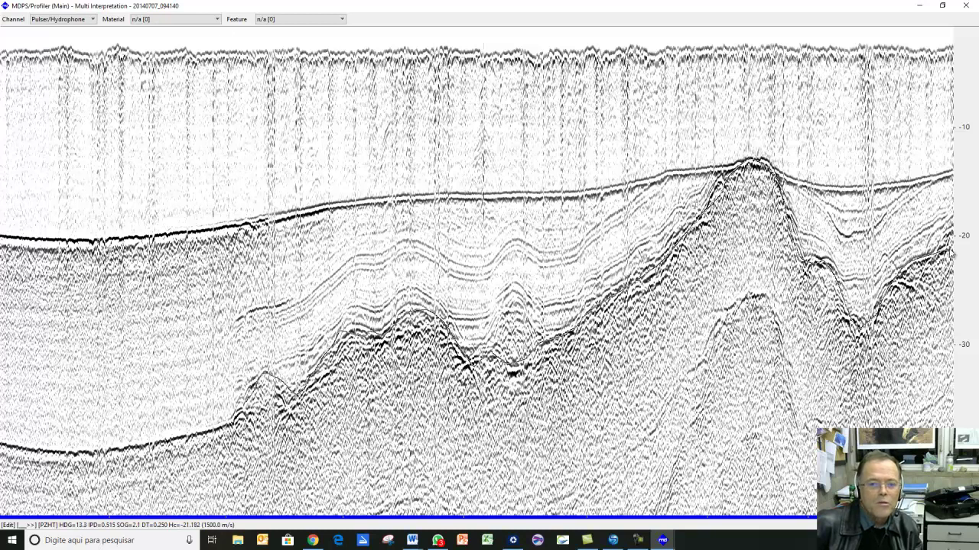
{"action": "left_click", "coordinate": [186, 20]}
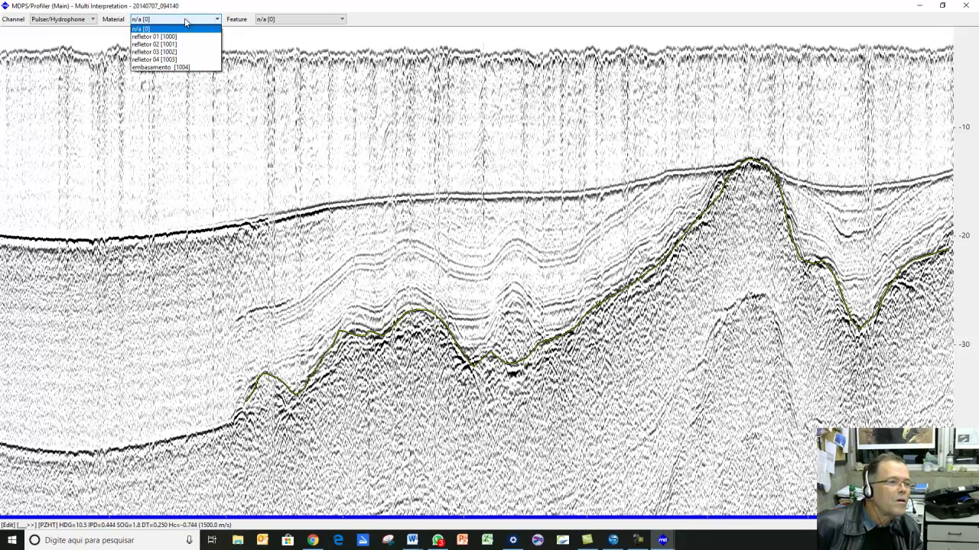
{"action": "left_click", "coordinate": [164, 68]}
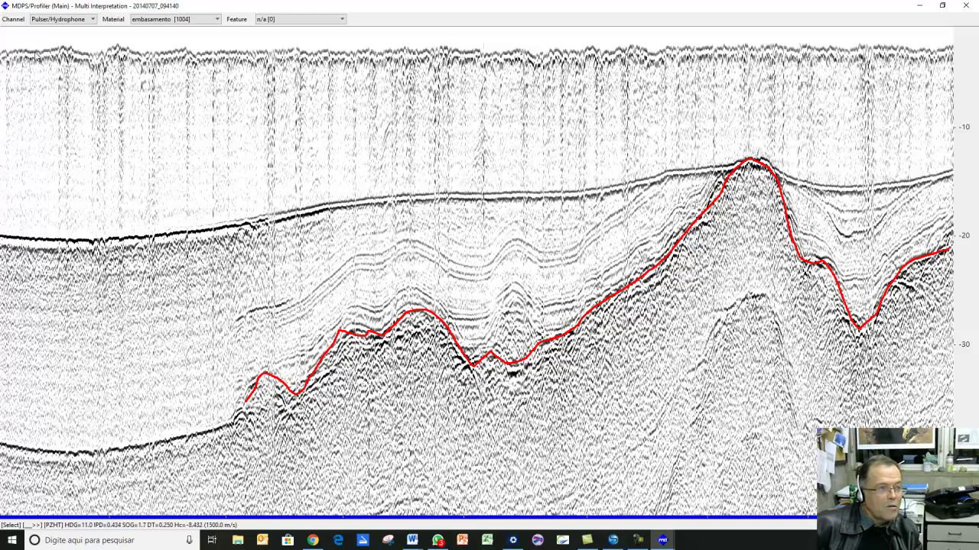
Step: Compare the traced basement line with the UHF-Chirp channel, and return the profile to the Pulser/Hydrophone channel
{"action": "left_click", "coordinate": [69, 20]}
{"action": "left_click", "coordinate": [57, 28]}
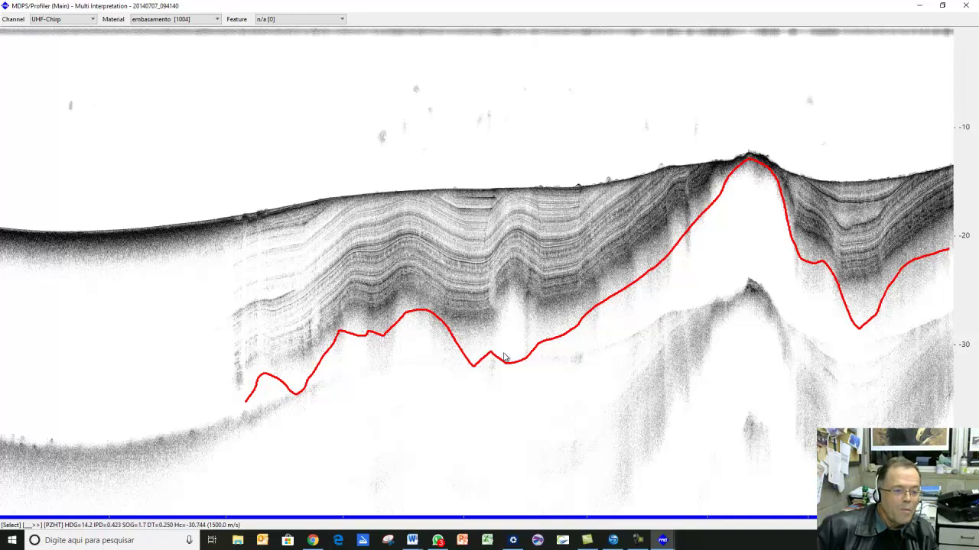
{"action": "left_click", "coordinate": [69, 20]}
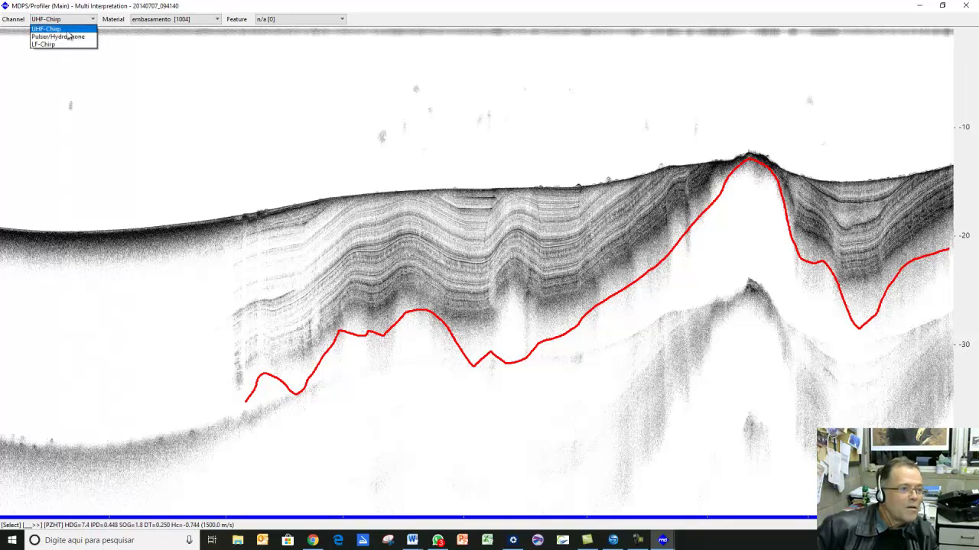
{"action": "left_click", "coordinate": [69, 36]}
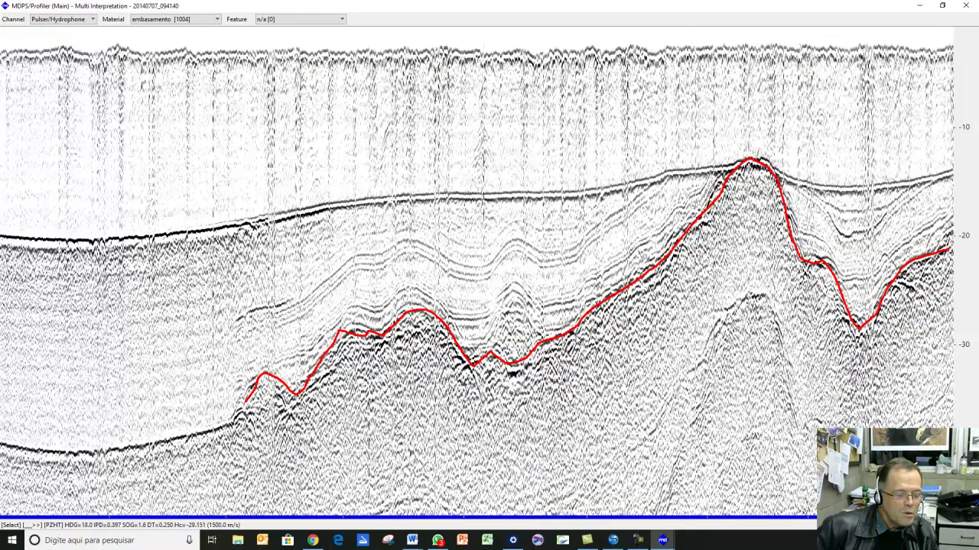
Step: Trace a new line along the first reflector above the basement in the larger basin and assign it the material refletor 04
{"action": "right_click", "coordinate": [619, 248]}
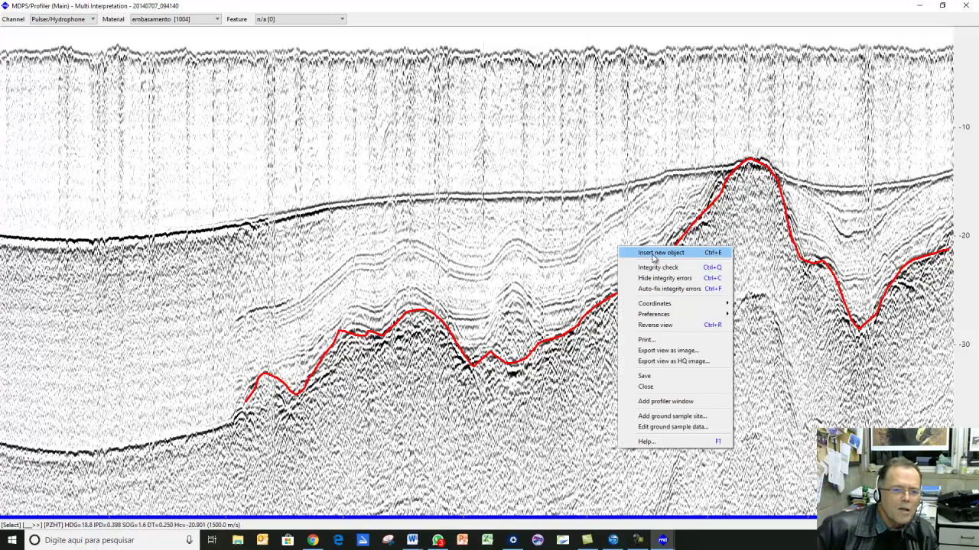
{"action": "left_click", "coordinate": [651, 253]}
{"action": "mouse_move", "coordinate": [720, 177]}
{"action": "left_mouse_down"}
{"action": "mouse_move", "coordinate": [653, 221]}
{"action": "mouse_move", "coordinate": [586, 291]}
{"action": "mouse_move", "coordinate": [484, 311]}
{"action": "mouse_move", "coordinate": [454, 311]}
{"action": "mouse_move", "coordinate": [419, 292]}
{"action": "mouse_move", "coordinate": [376, 300]}
{"action": "mouse_move", "coordinate": [279, 354]}
{"action": "left_mouse_up"}
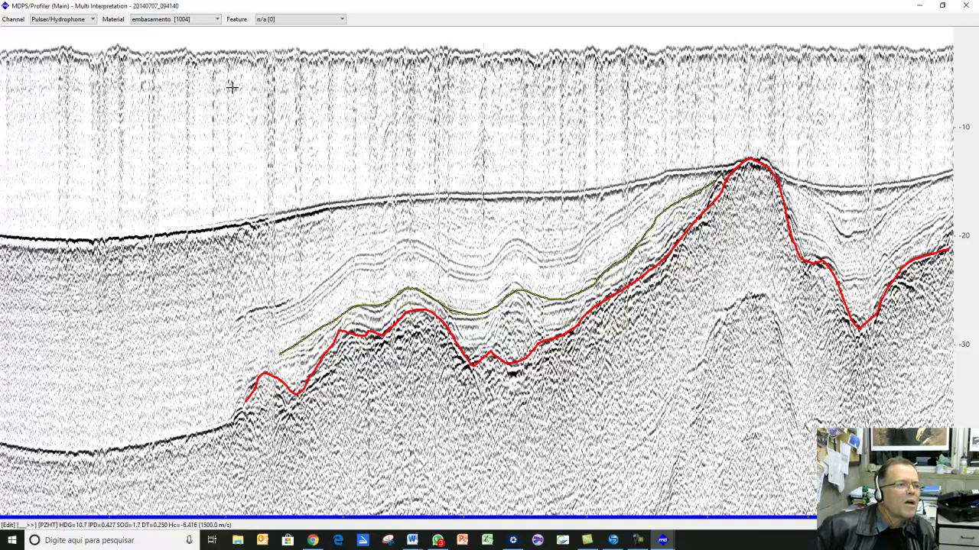
{"action": "left_click", "coordinate": [157, 19]}
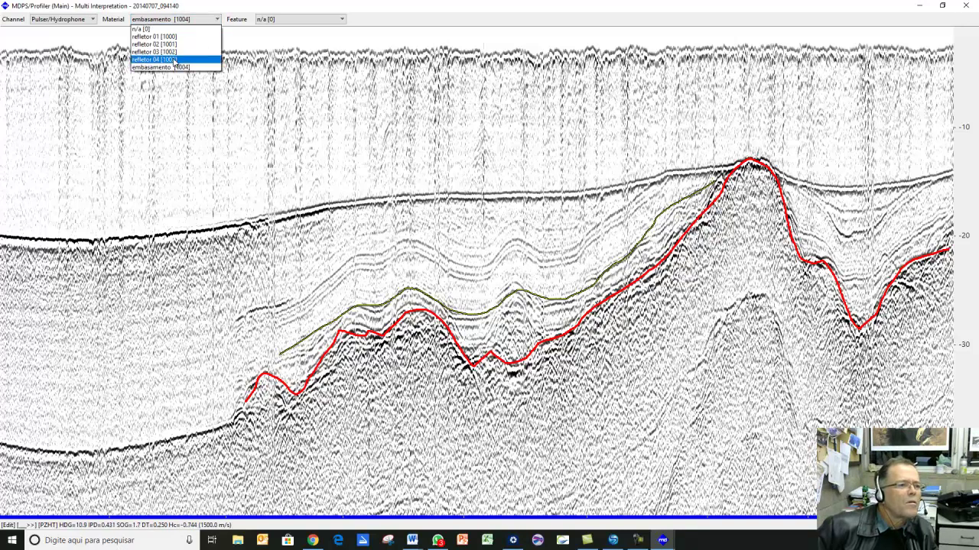
{"action": "left_click", "coordinate": [175, 60]}
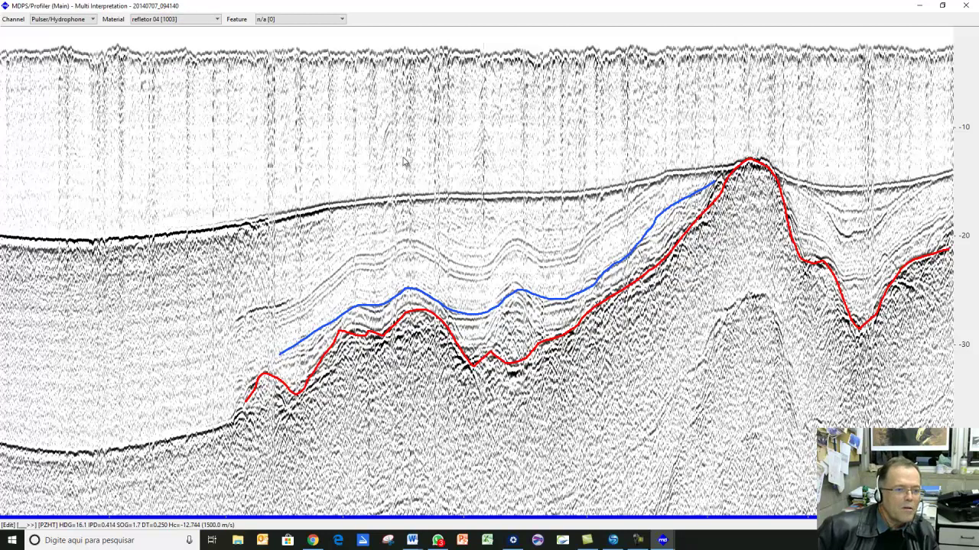
{"action": "key", "text": "Escape"}
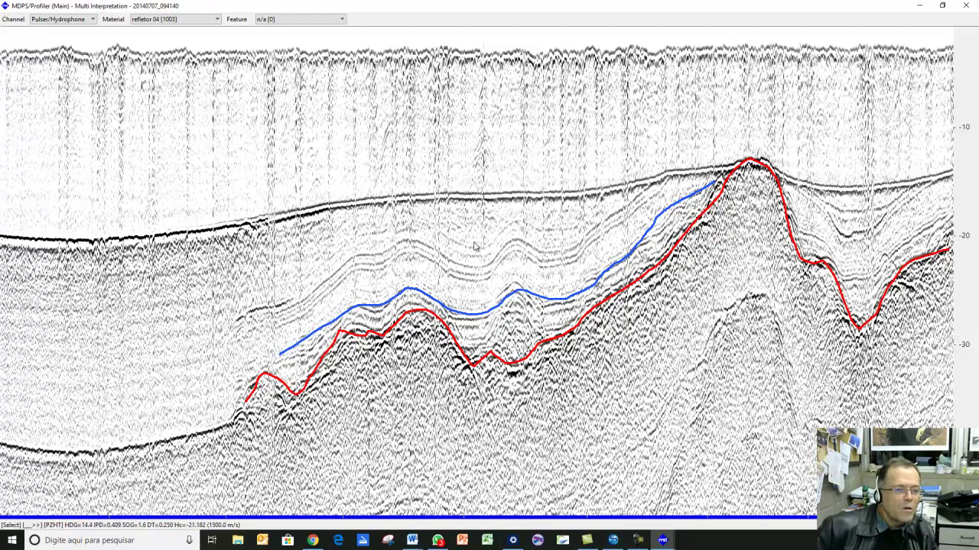
Step: Trace a new line along the strong mid-depth reflector above refletor 04 in the larger basin and assign it refletor 03
{"action": "right_click", "coordinate": [573, 212]}
{"action": "left_click", "coordinate": [611, 219]}
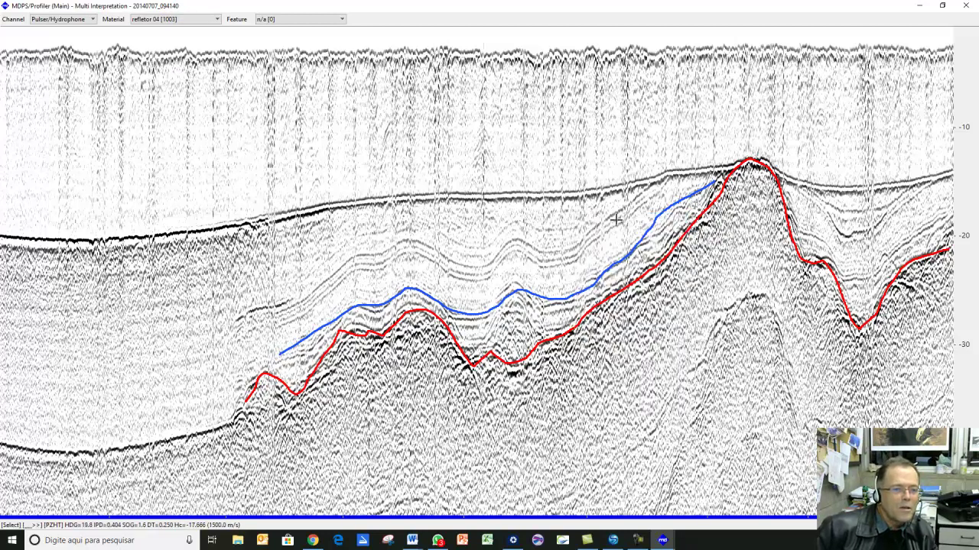
{"action": "mouse_move", "coordinate": [611, 227]}
{"action": "left_mouse_down"}
{"action": "mouse_move", "coordinate": [575, 249]}
{"action": "mouse_move", "coordinate": [525, 248]}
{"action": "mouse_move", "coordinate": [486, 268]}
{"action": "mouse_move", "coordinate": [431, 254]}
{"action": "mouse_move", "coordinate": [365, 262]}
{"action": "mouse_move", "coordinate": [243, 320]}
{"action": "left_mouse_up"}
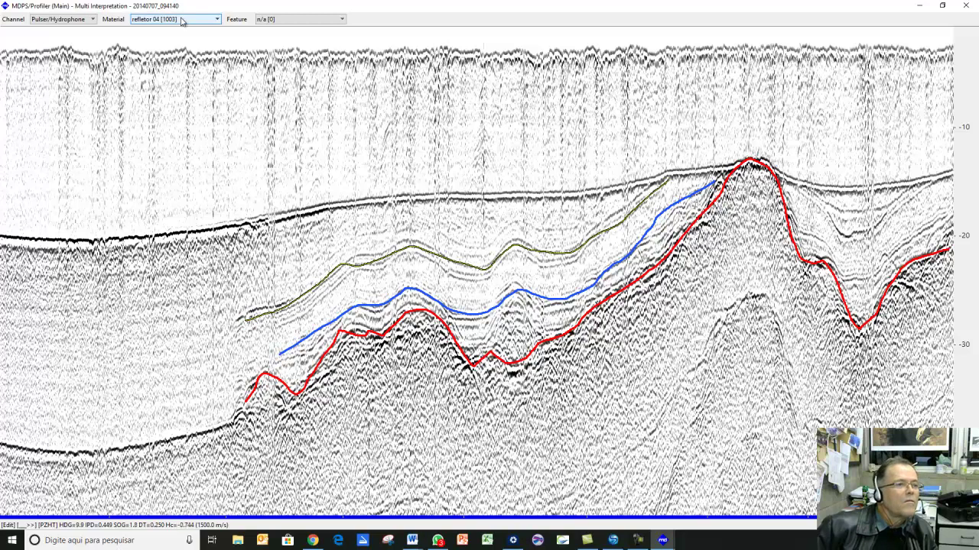
{"action": "left_click", "coordinate": [183, 19]}
{"action": "left_click", "coordinate": [182, 53]}
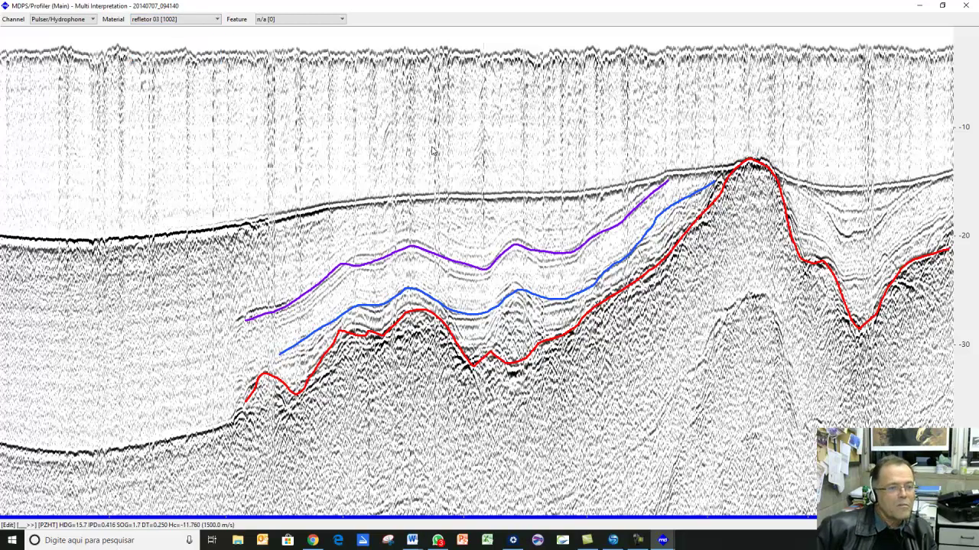
{"action": "key", "text": "Escape"}
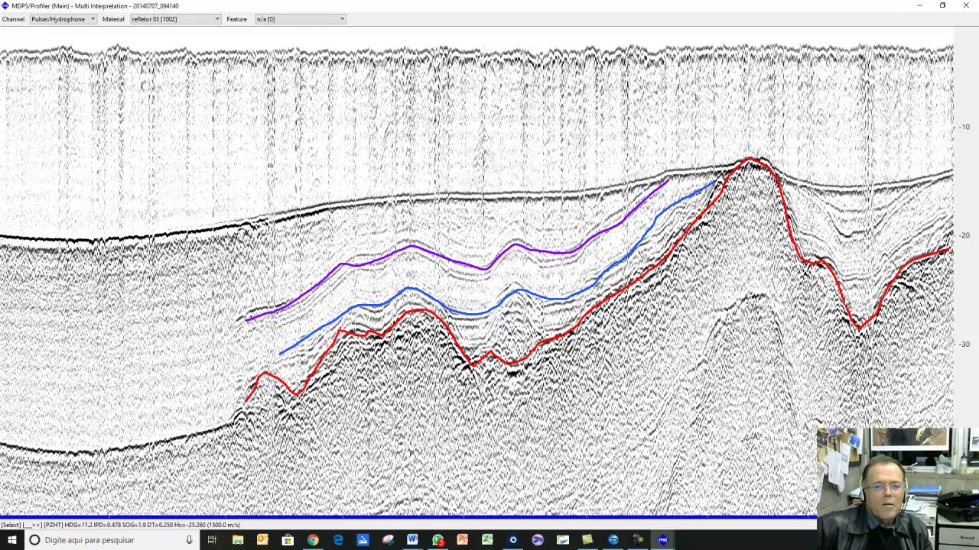
Step: Add a second refletor 04 segment along the matching reflector in the small basin beyond the basement peak
{"action": "left_click_drag", "start_coordinate": [788, 345], "coordinate": [593, 319]}
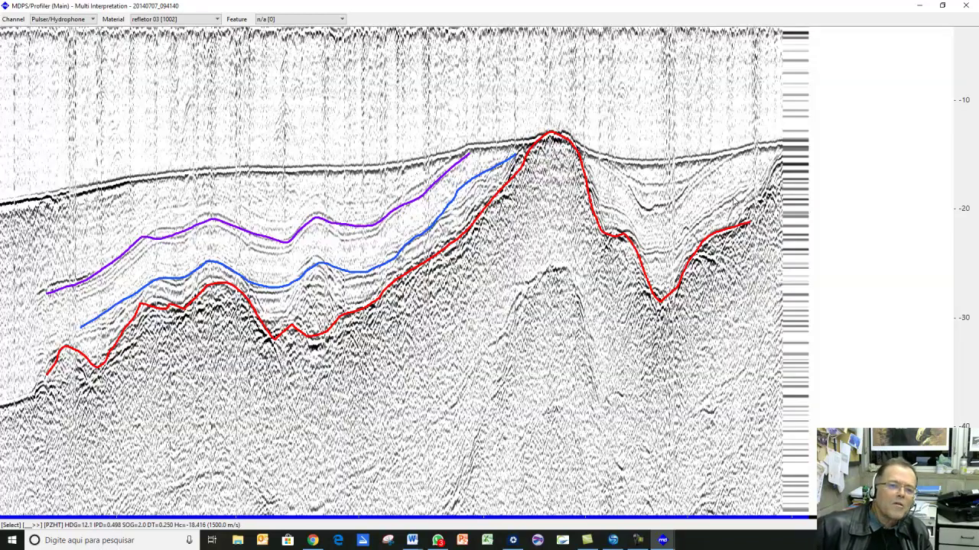
{"action": "left_click", "coordinate": [452, 200]}
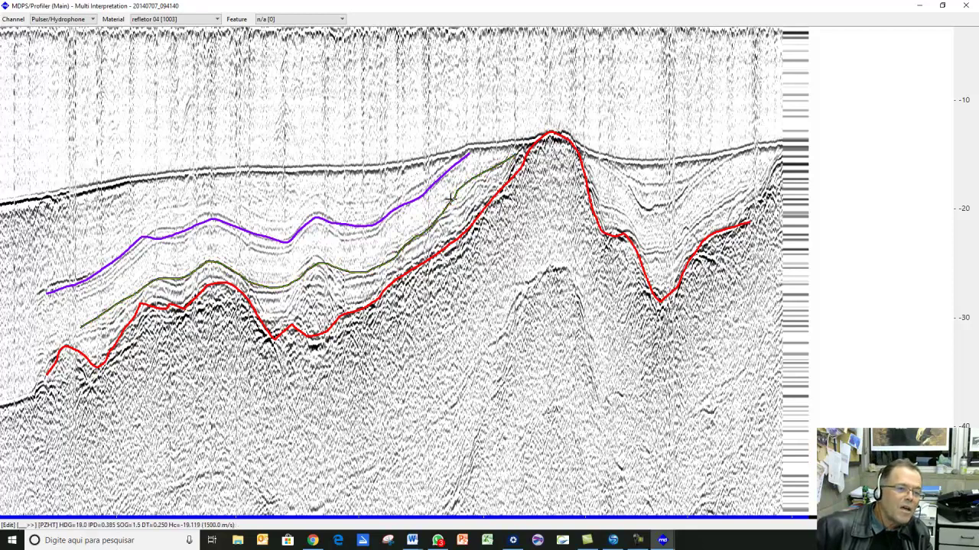
{"action": "mouse_move", "coordinate": [592, 189]}
{"action": "left_mouse_down"}
{"action": "mouse_move", "coordinate": [646, 246]}
{"action": "mouse_move", "coordinate": [674, 242]}
{"action": "mouse_move", "coordinate": [759, 190]}
{"action": "left_mouse_up"}
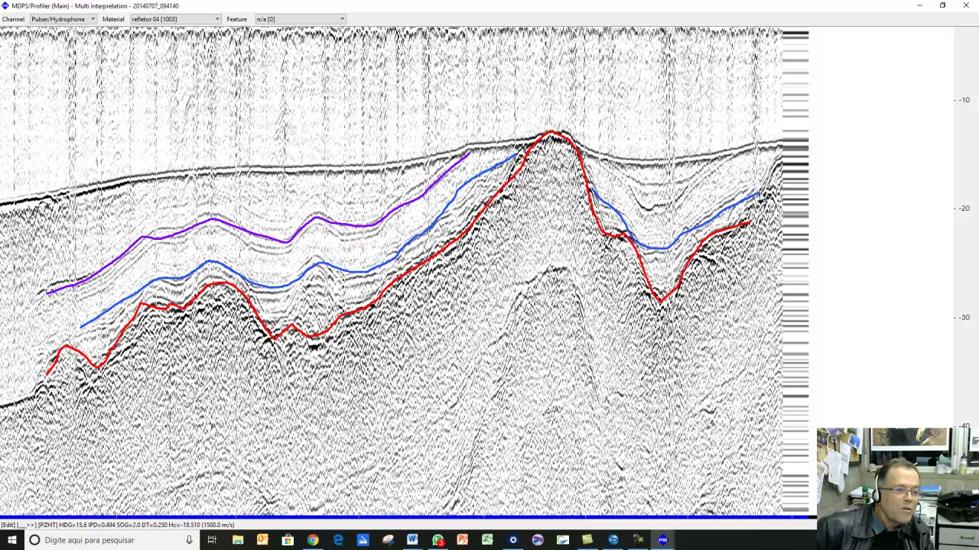
{"action": "key", "text": "Escape"}
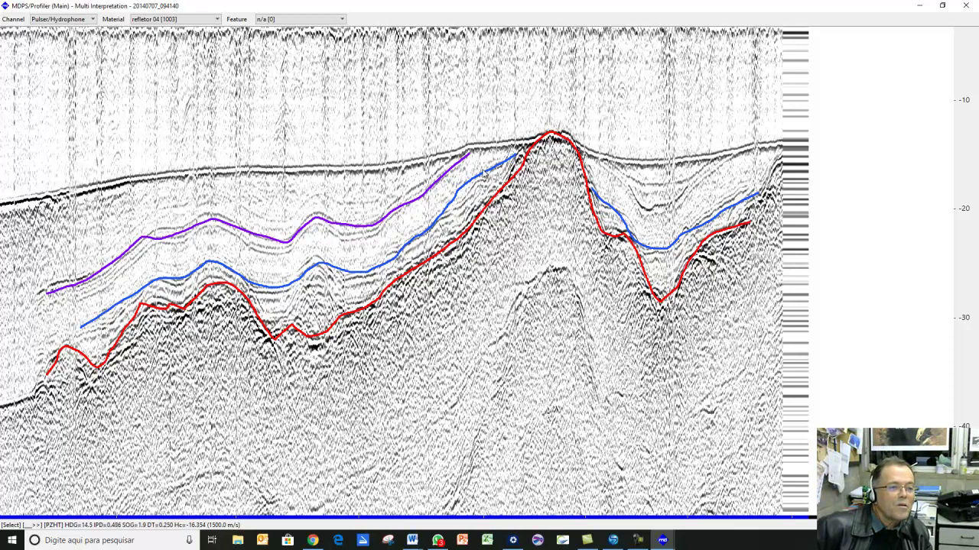
Step: Add a second refletor 03 segment along the V-shaped reflector in the small basin beyond the basement peak
{"action": "left_click", "coordinate": [455, 164]}
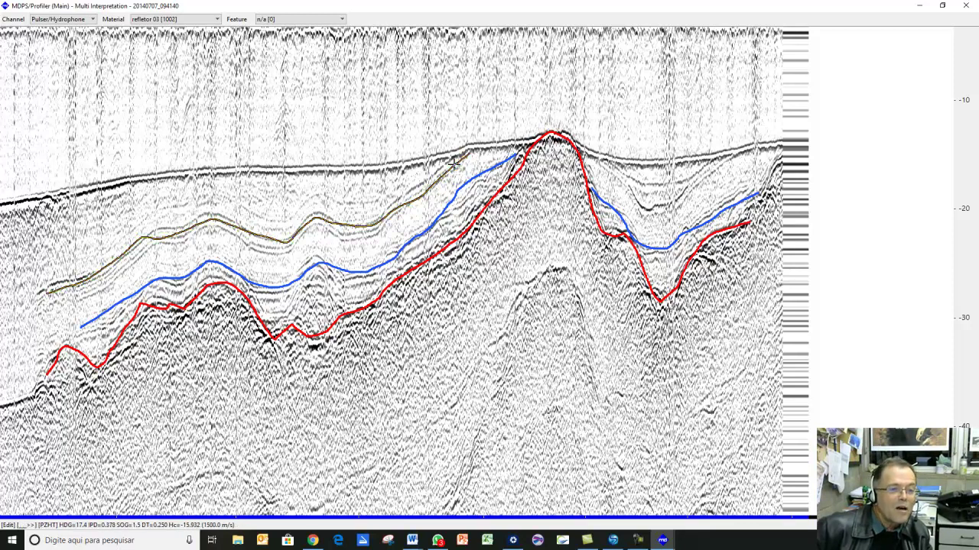
{"action": "left_click", "coordinate": [636, 201]}
{"action": "left_click", "coordinate": [648, 207]}
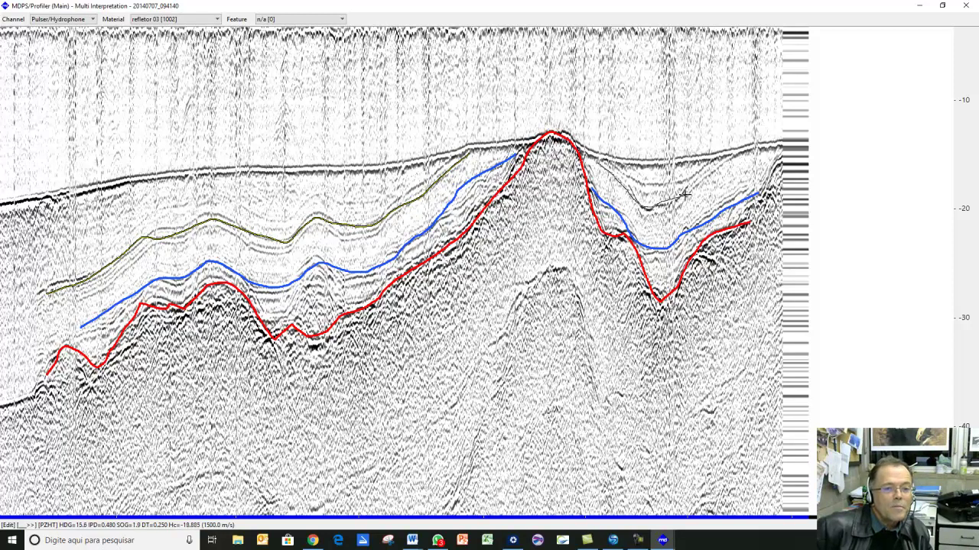
{"action": "double_click", "coordinate": [745, 152]}
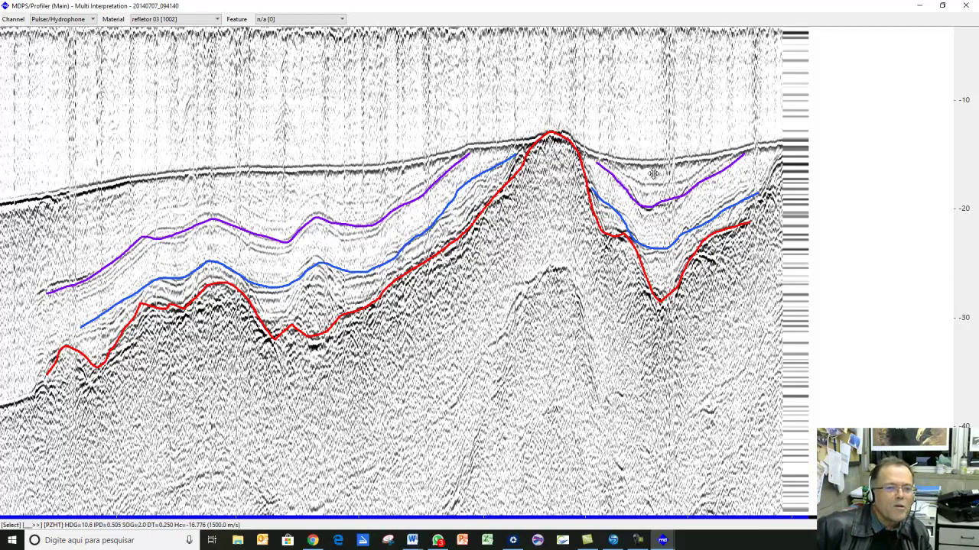
Step: Trace a new shallow reflector in both the small and the larger basin above refletor 03, and assign it refletor 02
{"action": "right_click", "coordinate": [654, 175]}
{"action": "left_click", "coordinate": [683, 180]}
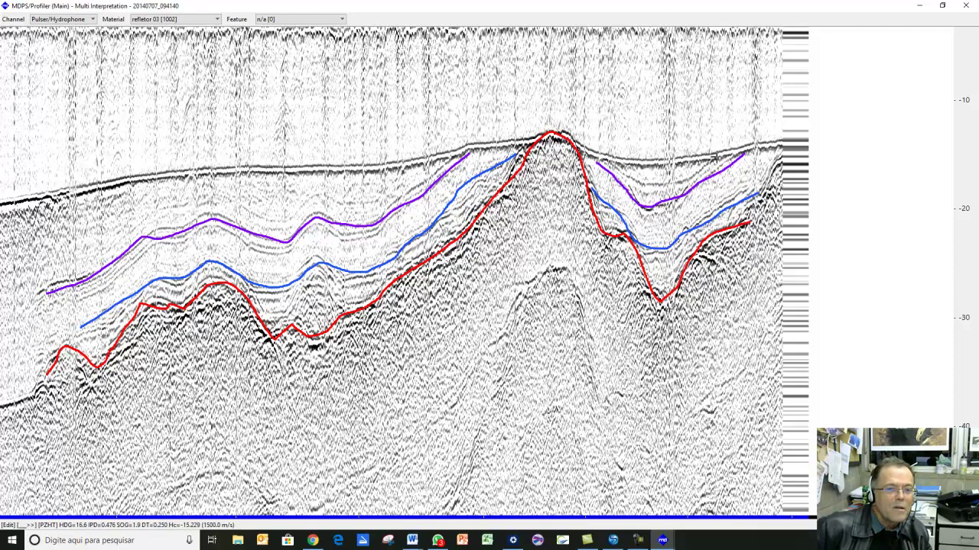
{"action": "left_click_drag", "start_coordinate": [662, 180], "coordinate": [630, 177]}
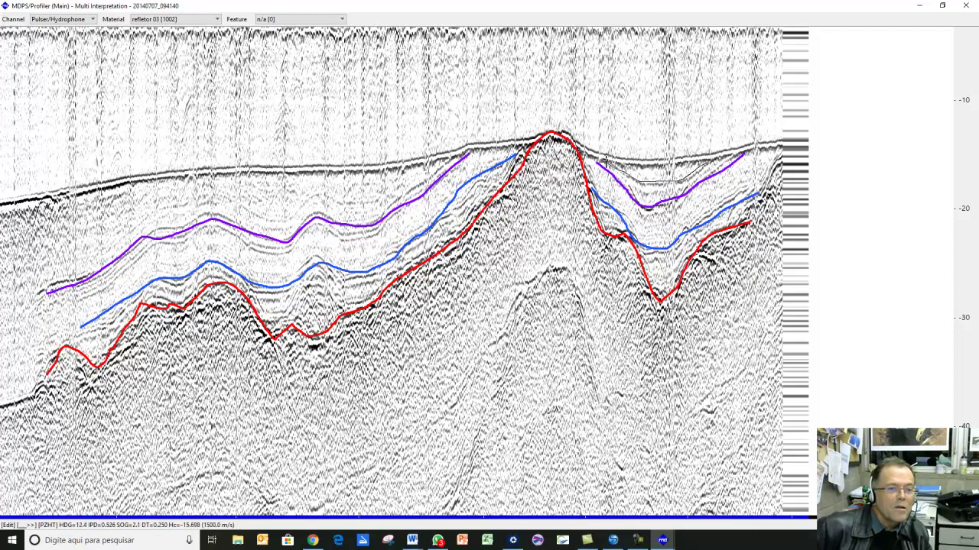
{"action": "double_click", "coordinate": [604, 162]}
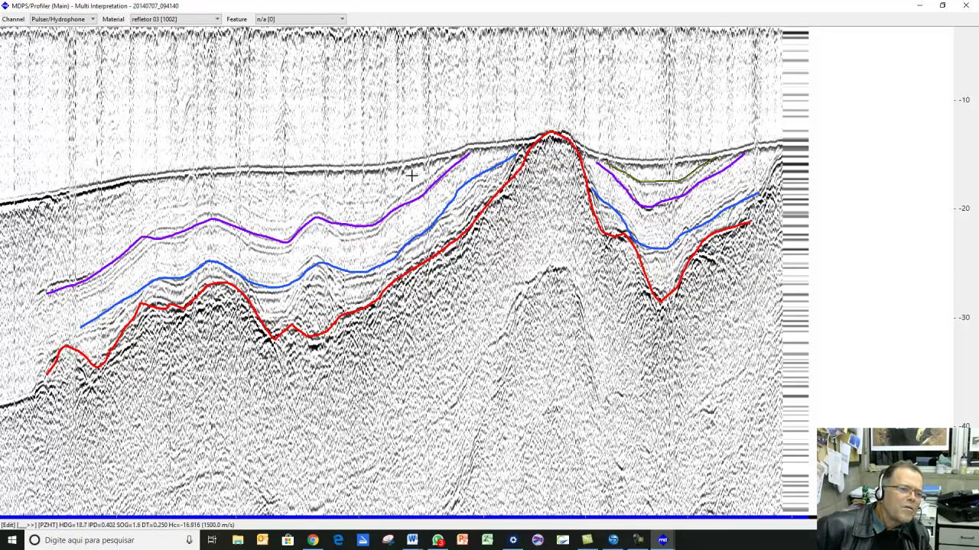
{"action": "mouse_move", "coordinate": [417, 169]}
{"action": "left_mouse_down"}
{"action": "mouse_move", "coordinate": [363, 200]}
{"action": "mouse_move", "coordinate": [292, 206]}
{"action": "mouse_move", "coordinate": [242, 205]}
{"action": "mouse_move", "coordinate": [162, 181]}
{"action": "left_mouse_up"}
{"action": "double_click", "coordinate": [162, 181]}
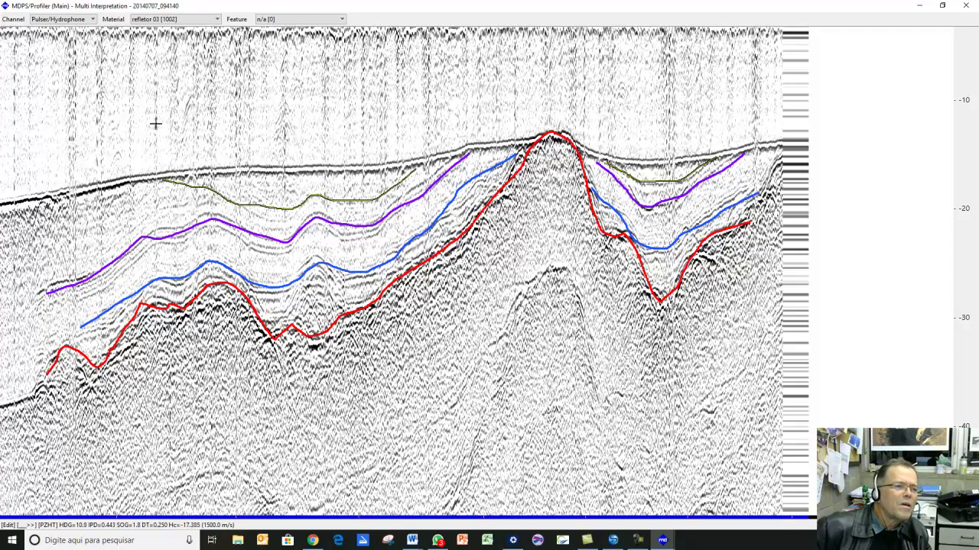
{"action": "left_click", "coordinate": [170, 19]}
{"action": "left_click", "coordinate": [169, 39]}
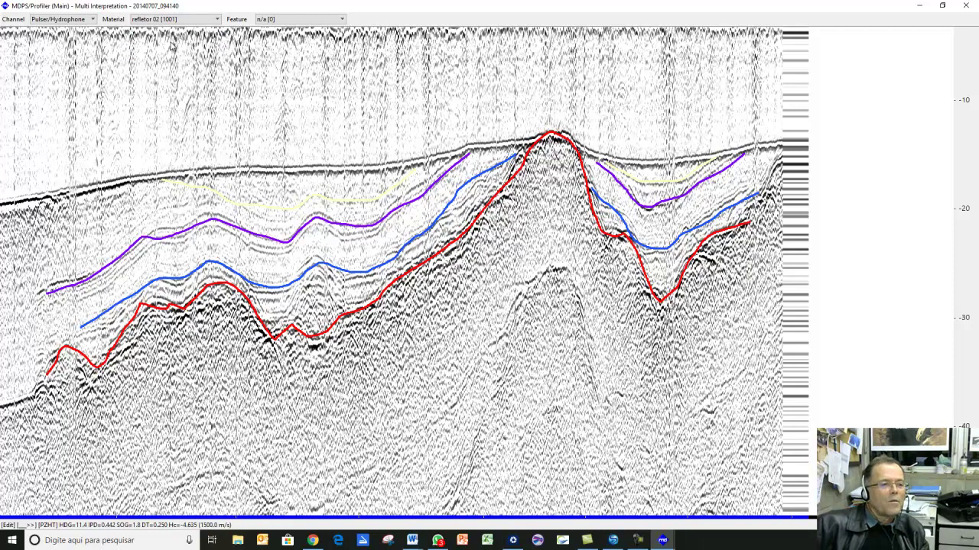
{"action": "key", "text": "Escape"}
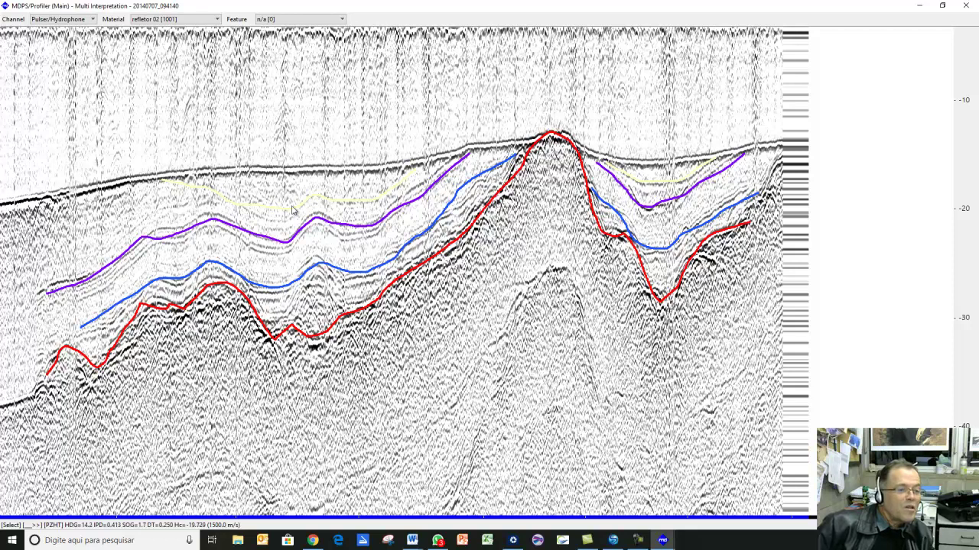
Step: On the LF-Chirp channel, reshape the larger basin's refletor 02 line to follow the strong reflector just above refletor 03
{"action": "left_click", "coordinate": [84, 19]}
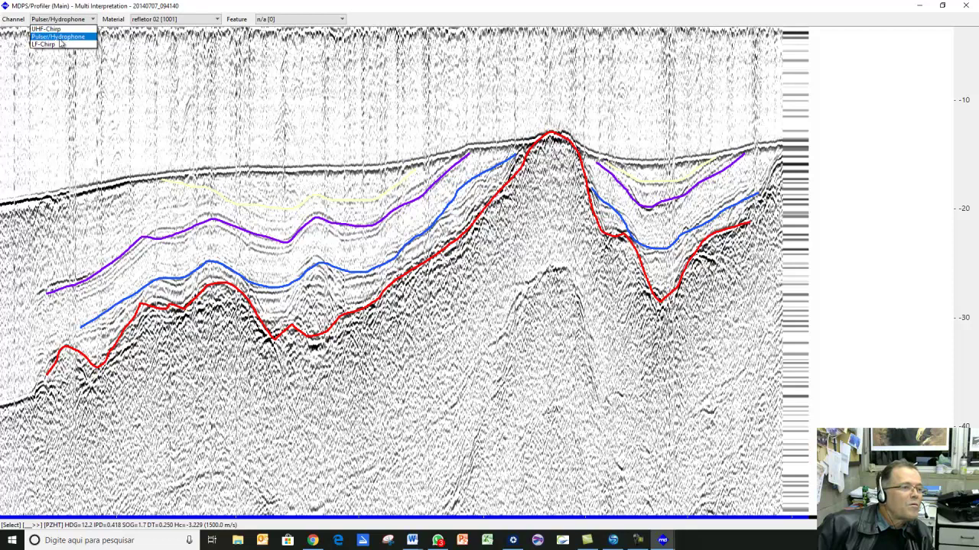
{"action": "left_click", "coordinate": [61, 44]}
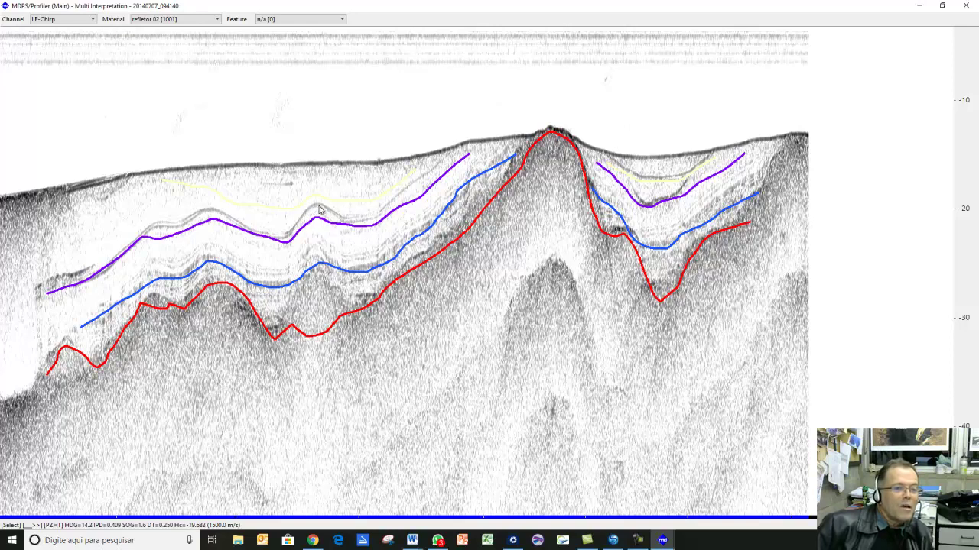
{"action": "left_click", "coordinate": [342, 205]}
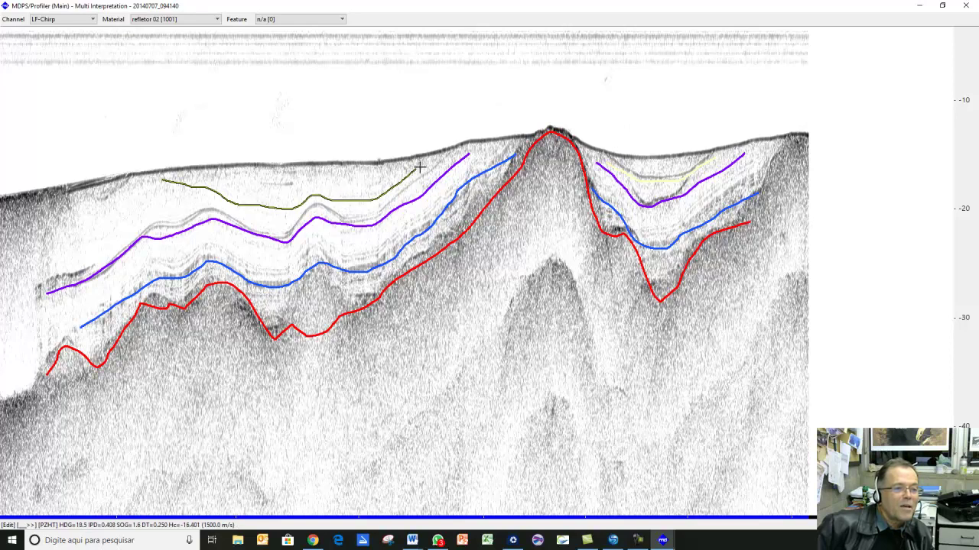
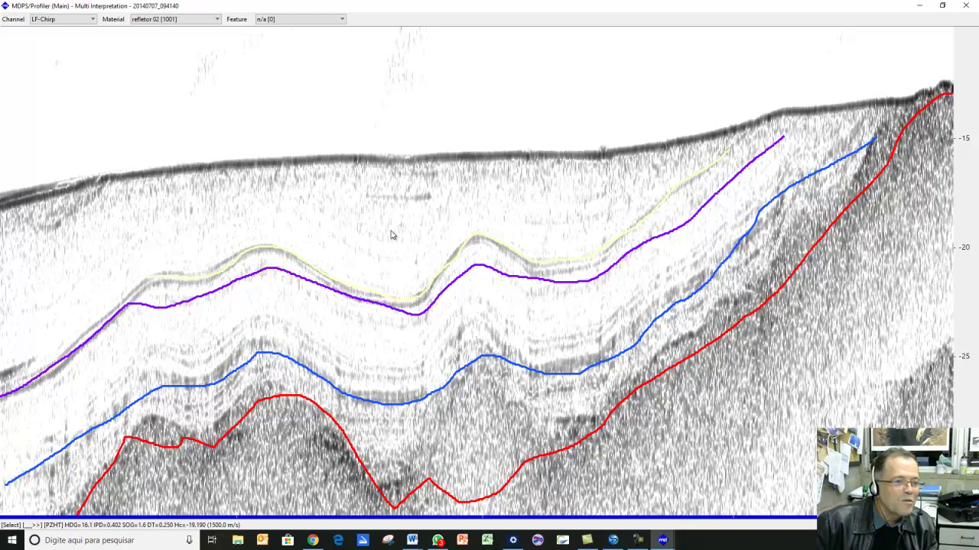
Step: Compare the adjusted refletor 02 line on the Pulser/Hydrophone, LF-Chirp and UHF-Chirp channels, finishing on UHF-Chirp
{"action": "key", "text": "Down"}
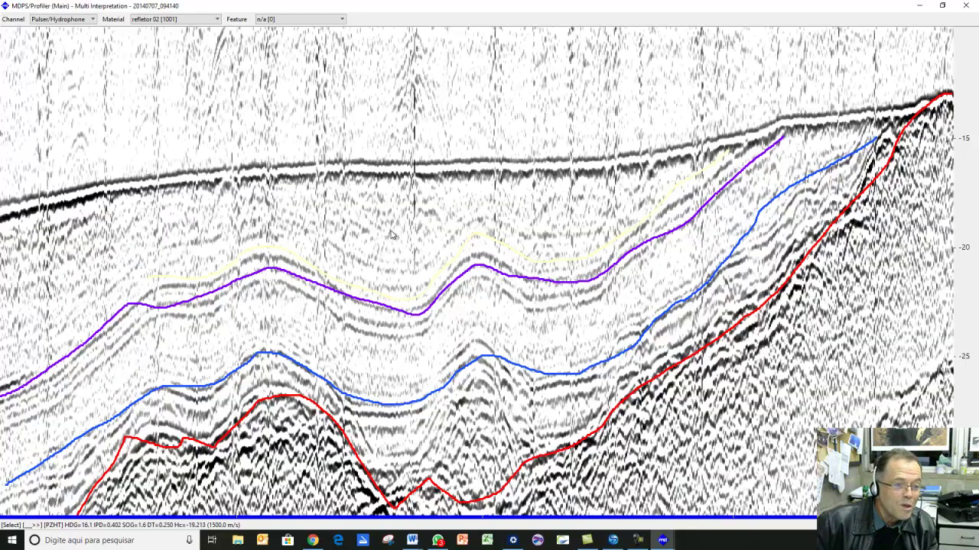
{"action": "key", "text": "Up"}
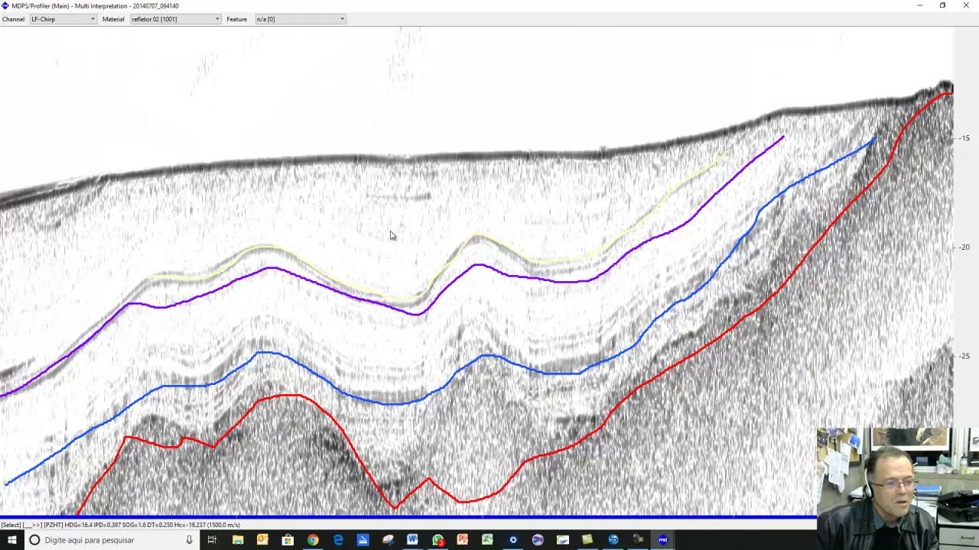
{"action": "key", "text": "Down"}
{"action": "key", "text": "Down"}
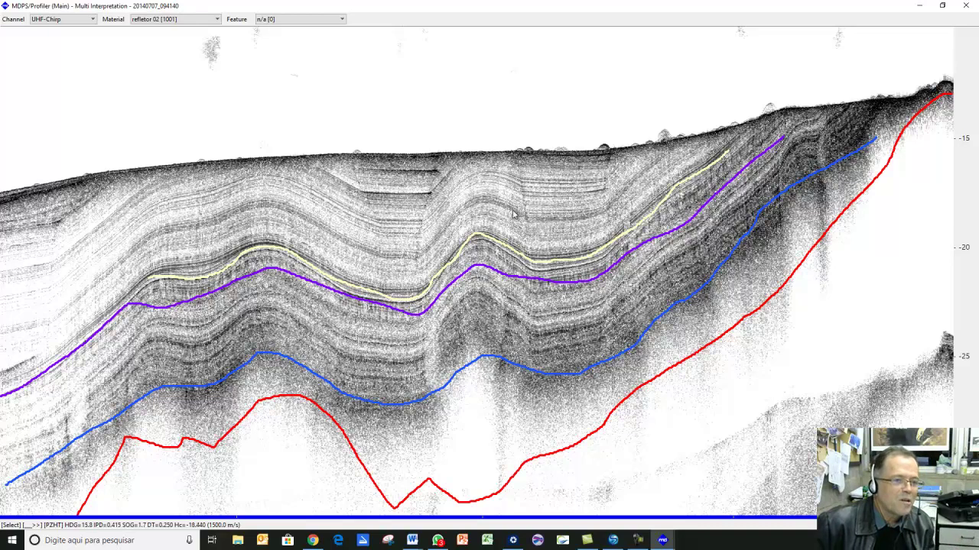
Step: Trace a new line along the shallow reflector above refletor 02 in the larger basin and assign it refletor 01
{"action": "right_click", "coordinate": [596, 194]}
{"action": "left_click", "coordinate": [628, 200]}
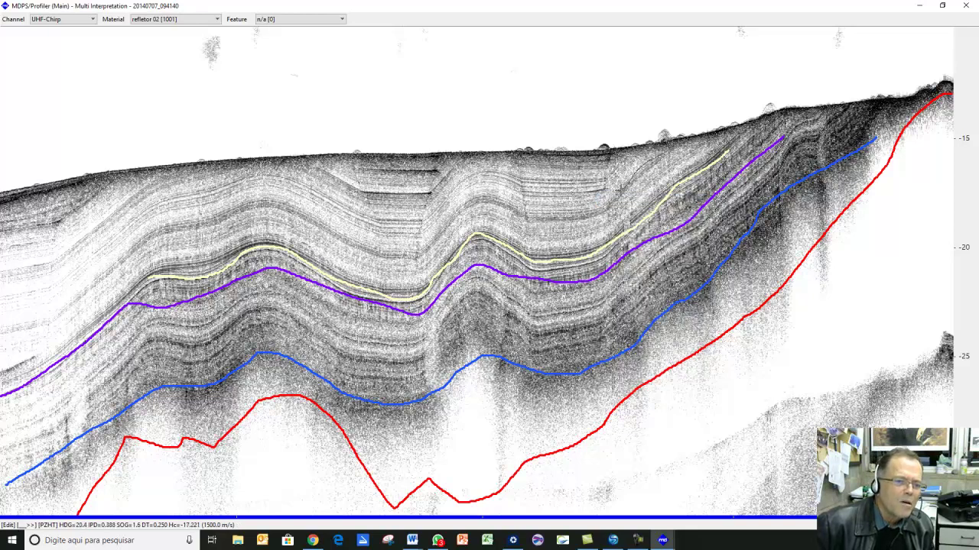
{"action": "mouse_move", "coordinate": [451, 217]}
{"action": "left_mouse_down"}
{"action": "mouse_move", "coordinate": [383, 252]}
{"action": "mouse_move", "coordinate": [321, 226]}
{"action": "mouse_move", "coordinate": [229, 214]}
{"action": "mouse_move", "coordinate": [164, 226]}
{"action": "mouse_move", "coordinate": [131, 245]}
{"action": "left_mouse_up"}
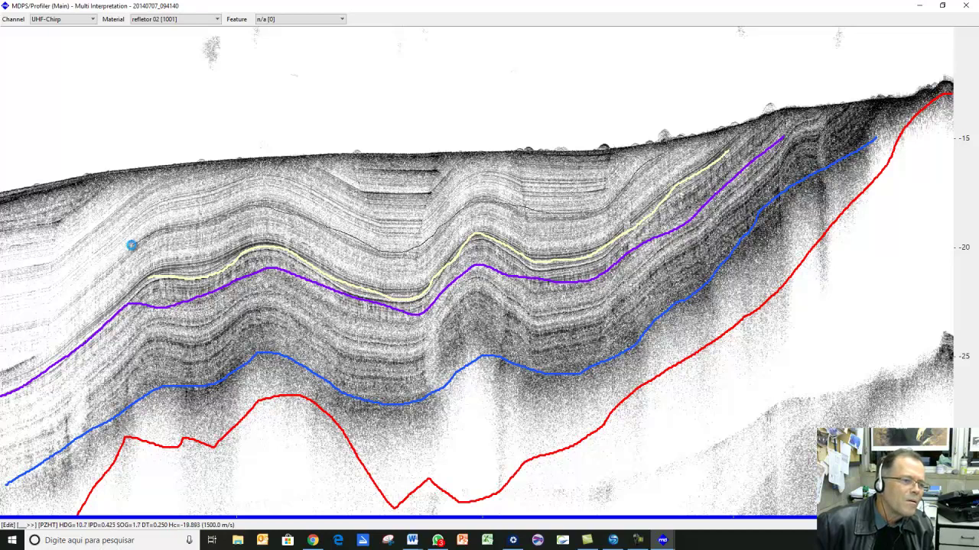
{"action": "left_click", "coordinate": [168, 21]}
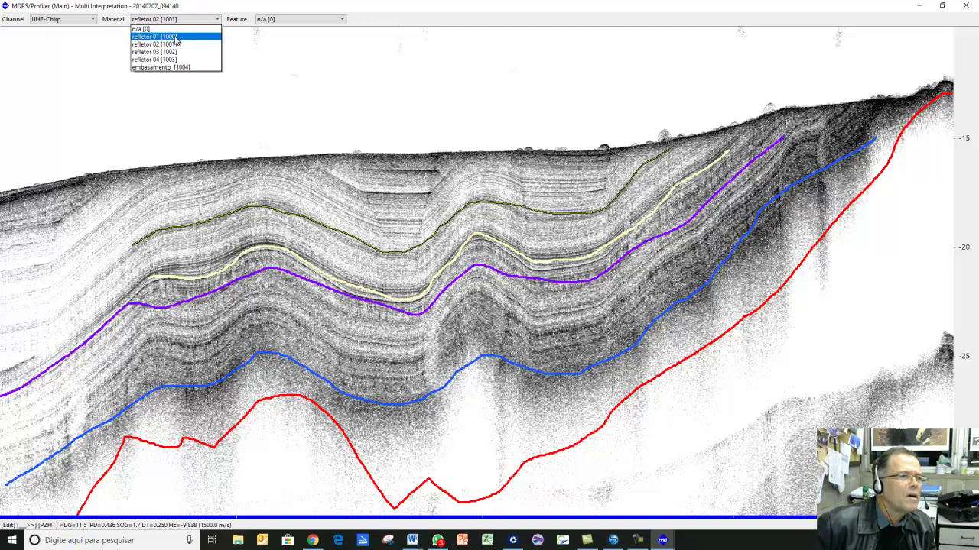
{"action": "left_click", "coordinate": [176, 36]}
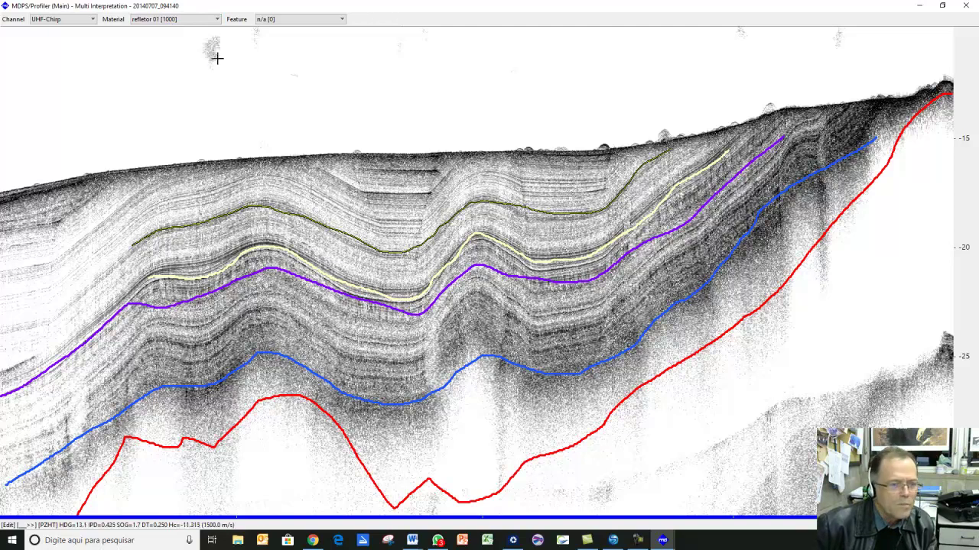
{"action": "key", "text": "Escape"}
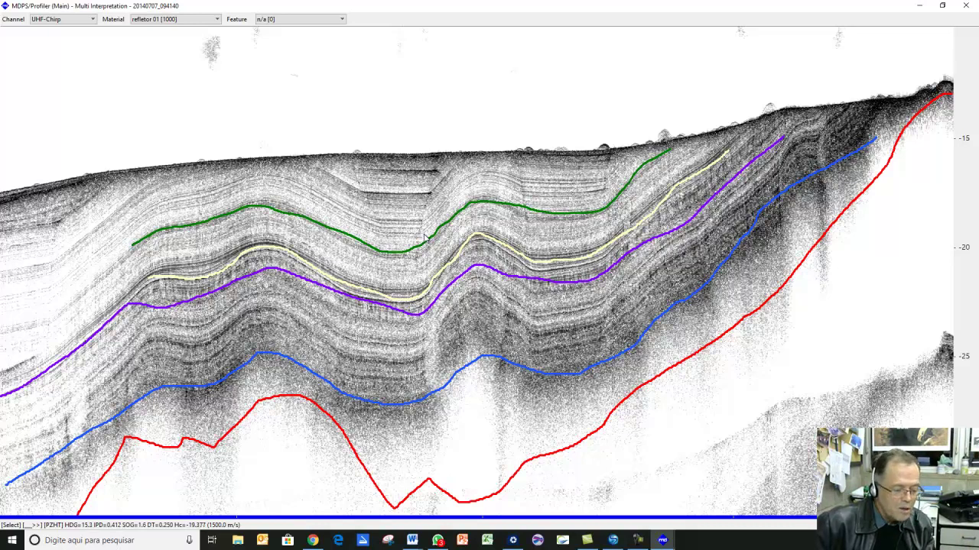
Step: Check the new refletor 01 line against the Pulser/Hydrophone and LF-Chirp channels and return to UHF-Chirp
{"action": "key", "text": "Down"}
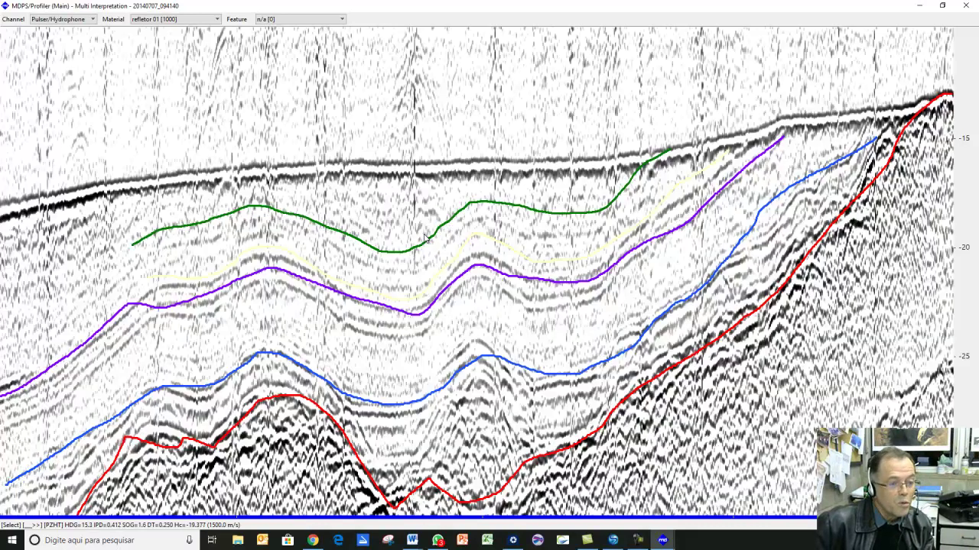
{"action": "key", "text": "Down"}
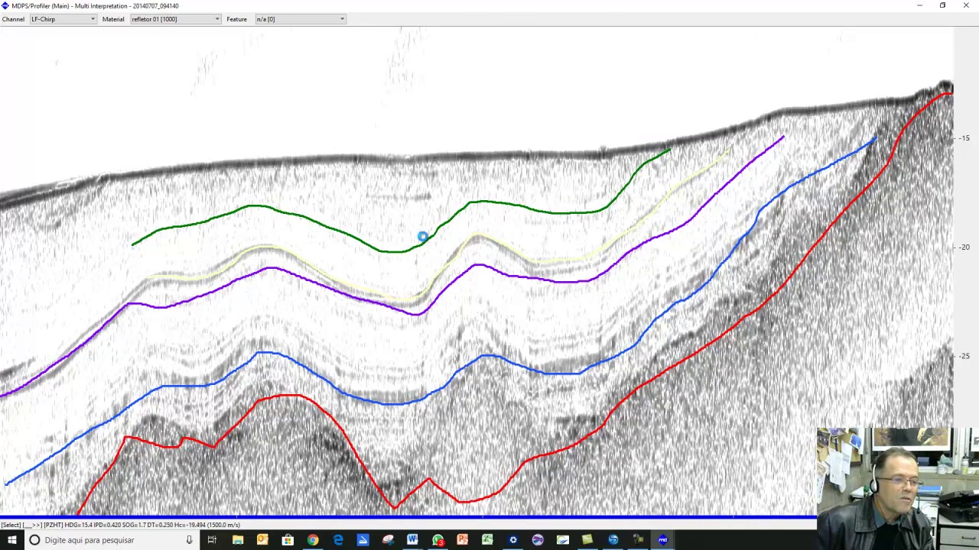
{"action": "key", "text": "Up"}
{"action": "key", "text": "Up"}
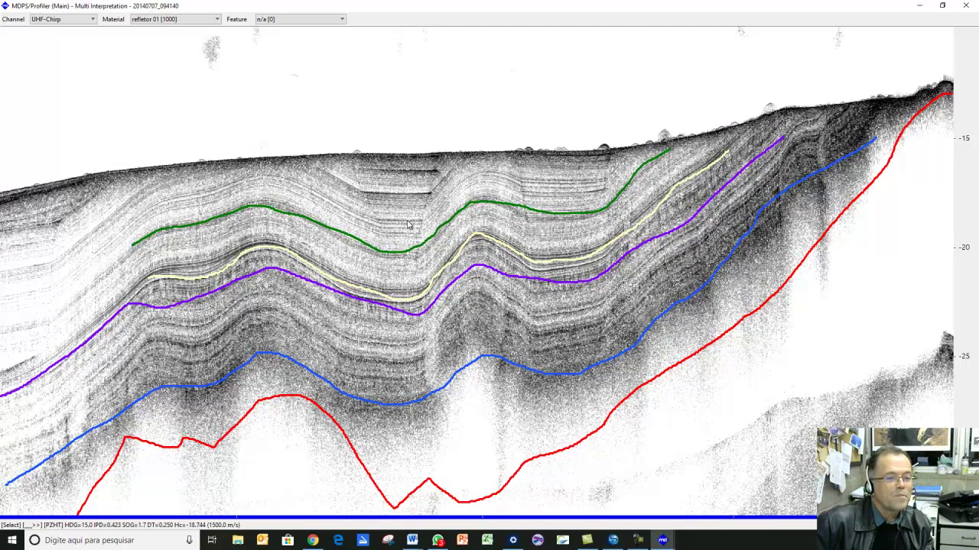
Step: Close the line interpretation and load the raster image INKOO_GEOREF.tif from C:\FINLANDIA\maps into the project
{"action": "left_click", "coordinate": [965, 6]}
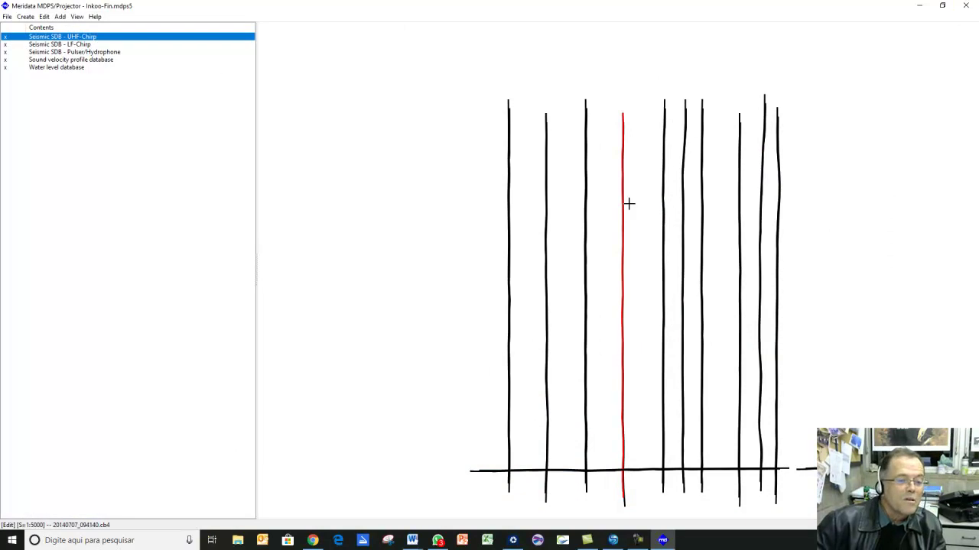
{"action": "left_click", "coordinate": [7, 16]}
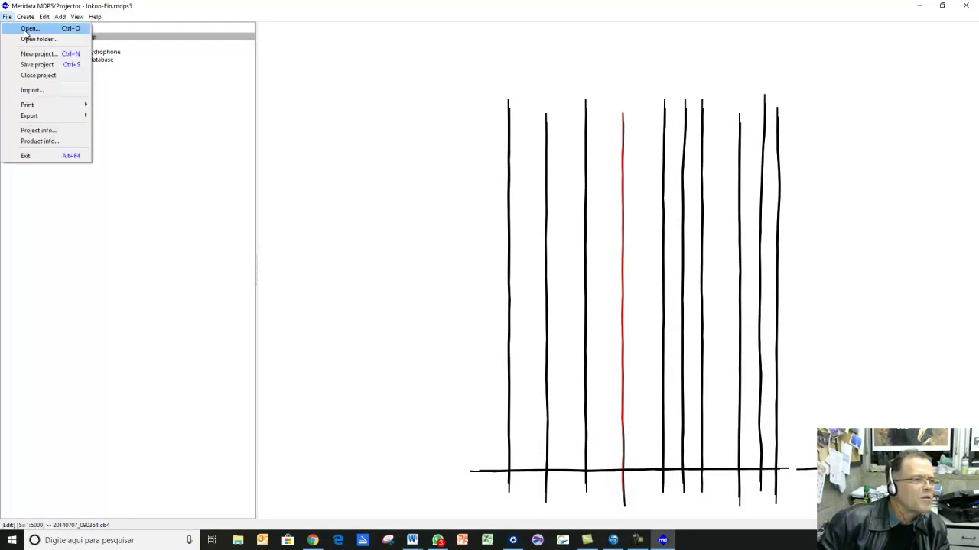
{"action": "left_click", "coordinate": [30, 29]}
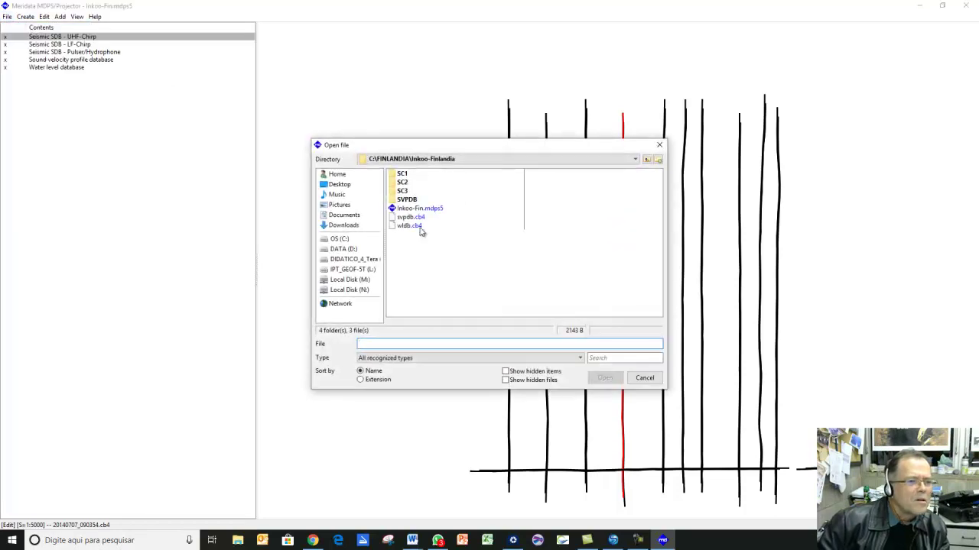
{"action": "left_click", "coordinate": [346, 250]}
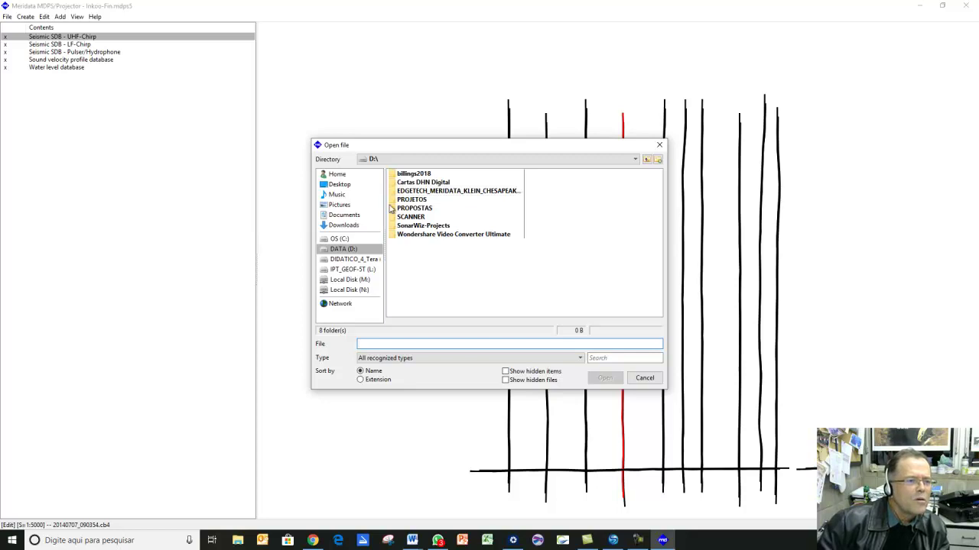
{"action": "left_click", "coordinate": [339, 240]}
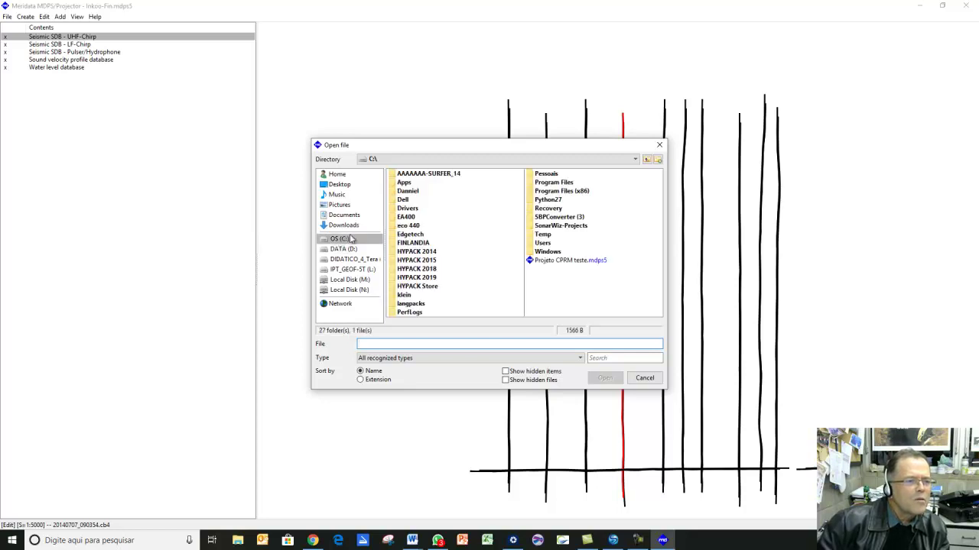
{"action": "double_click", "coordinate": [421, 243]}
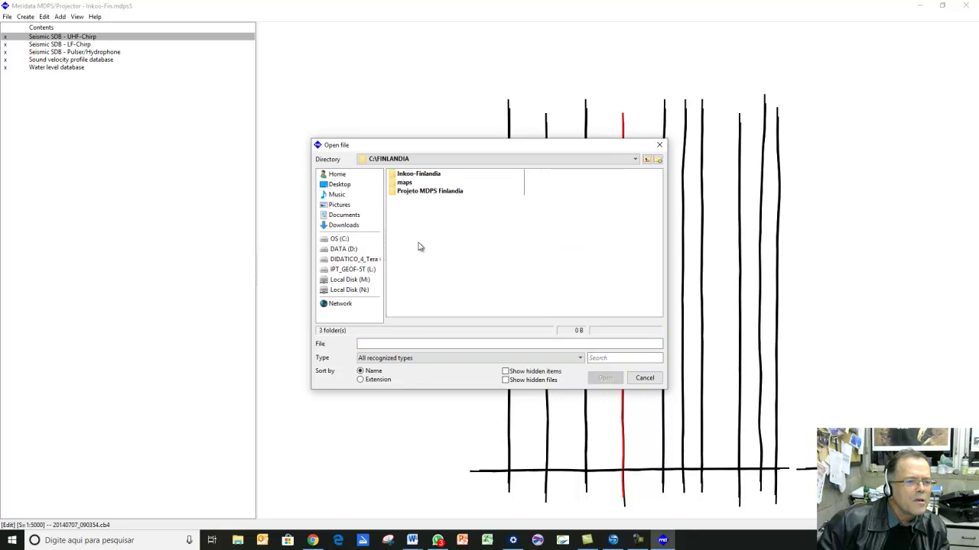
{"action": "double_click", "coordinate": [411, 183]}
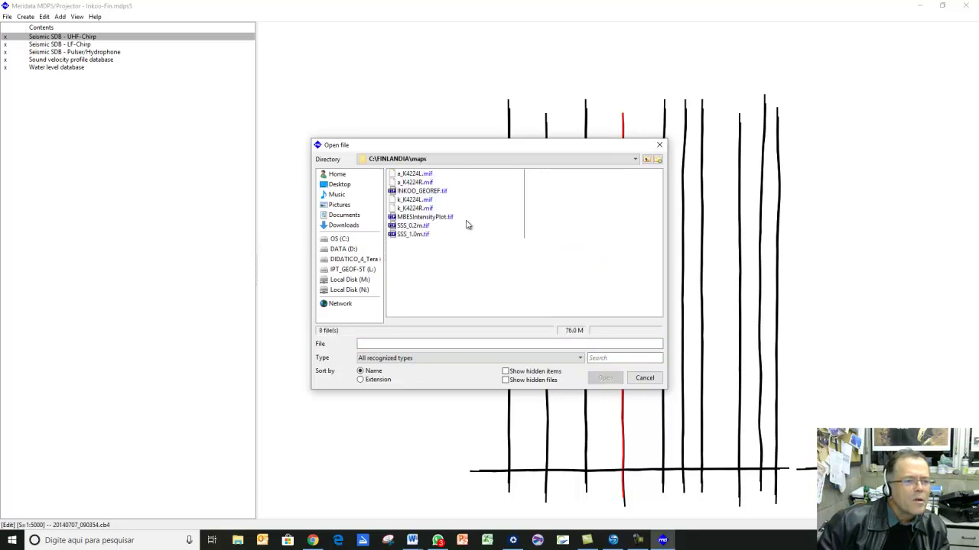
{"action": "left_click", "coordinate": [434, 193]}
{"action": "left_click", "coordinate": [603, 378]}
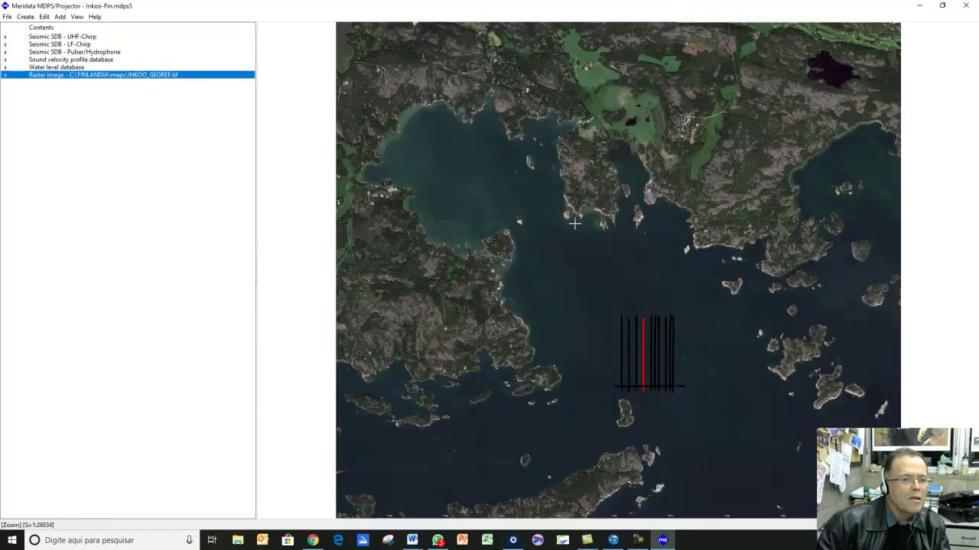
Step: Inspect the survey lines over the satellite image and add the vector map k_K4224L.mif from the same folder
{"action": "scroll", "coordinate": [522, 380], "scroll_direction": "down", "scroll_amount": 1}
{"action": "scroll", "coordinate": [521, 379], "scroll_direction": "up", "scroll_amount": 1}
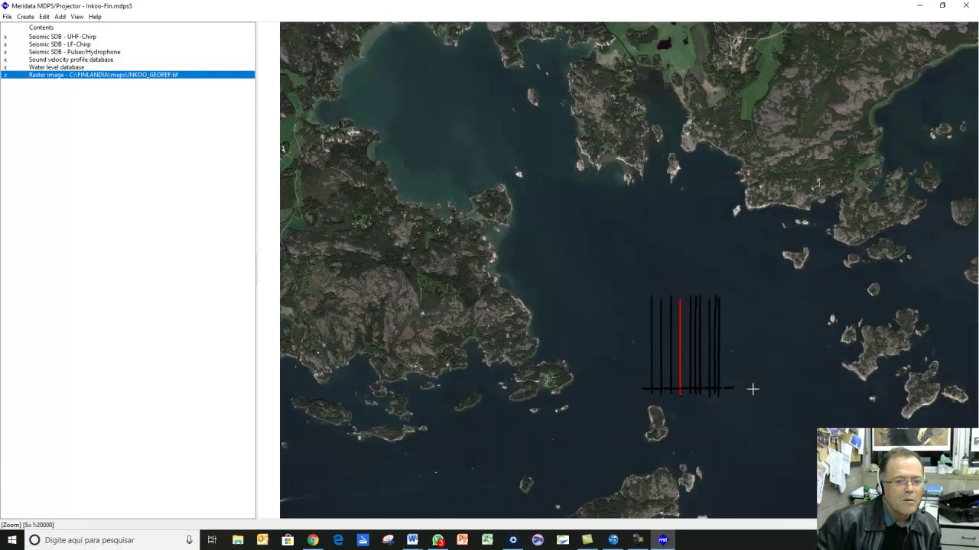
{"action": "scroll", "coordinate": [660, 354], "scroll_direction": "up", "scroll_amount": 2}
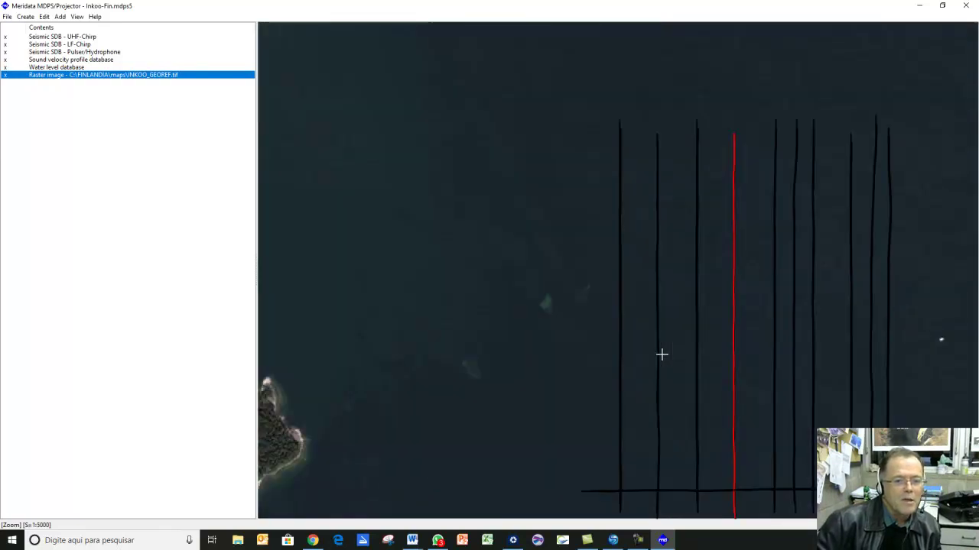
{"action": "scroll", "coordinate": [660, 354], "scroll_direction": "down", "scroll_amount": 2}
{"action": "scroll", "coordinate": [660, 354], "scroll_direction": "down", "scroll_amount": 1}
{"action": "scroll", "coordinate": [660, 354], "scroll_direction": "up", "scroll_amount": 1}
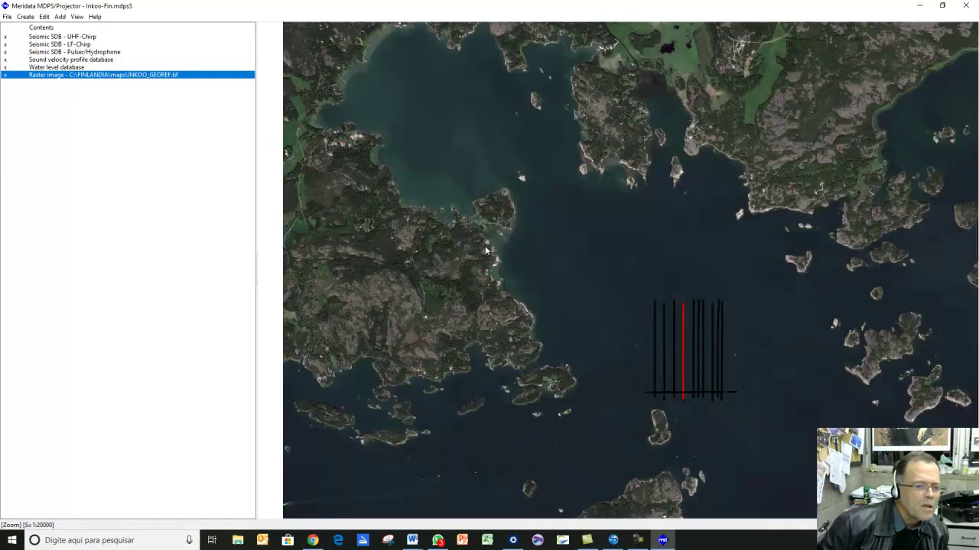
{"action": "left_click", "coordinate": [7, 16]}
{"action": "left_click", "coordinate": [23, 26]}
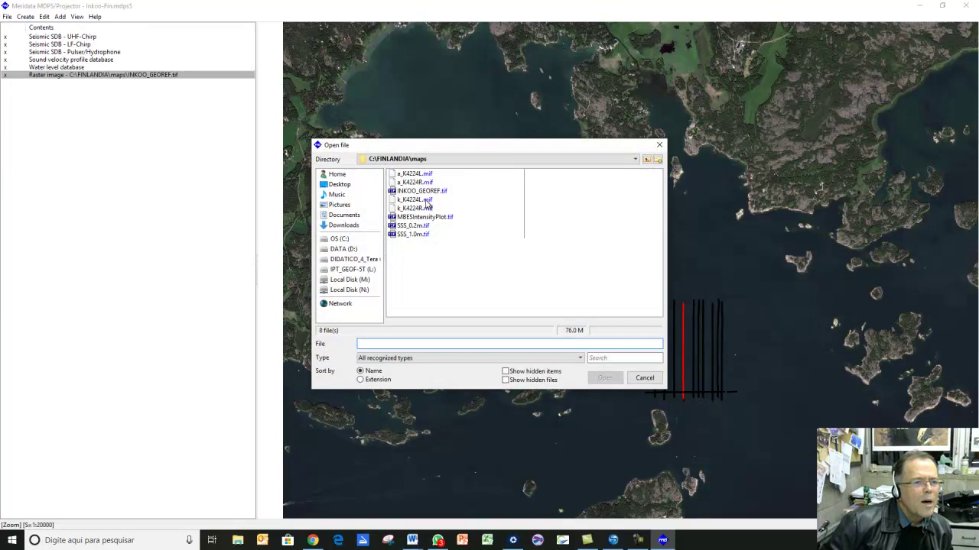
{"action": "left_click", "coordinate": [425, 200]}
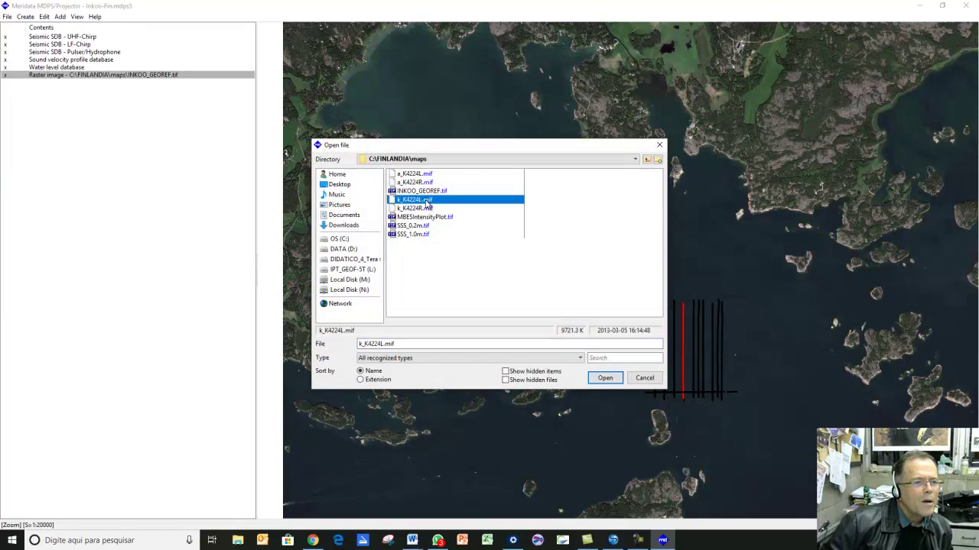
{"action": "left_click", "coordinate": [605, 378]}
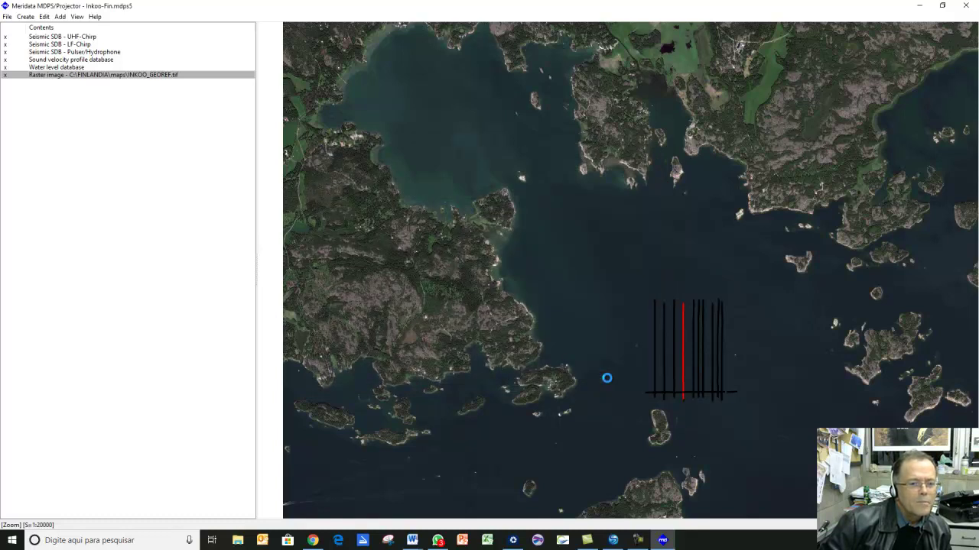
Step: Add the vector map a_K4224R.mif to the project and hide the INKOO_GEOREF.tif raster image
{"action": "scroll", "coordinate": [615, 289], "scroll_direction": "down", "scroll_amount": 1}
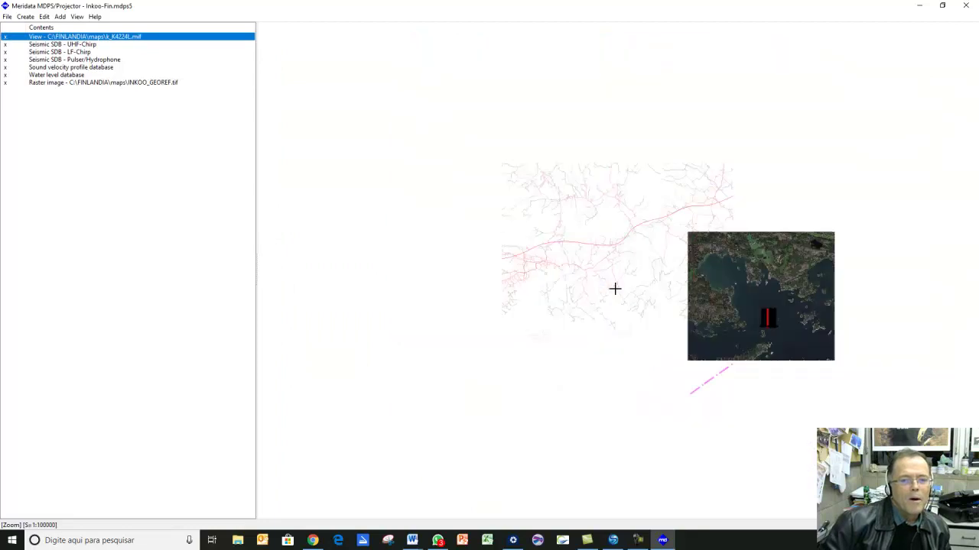
{"action": "scroll", "coordinate": [615, 289], "scroll_direction": "up", "scroll_amount": 1}
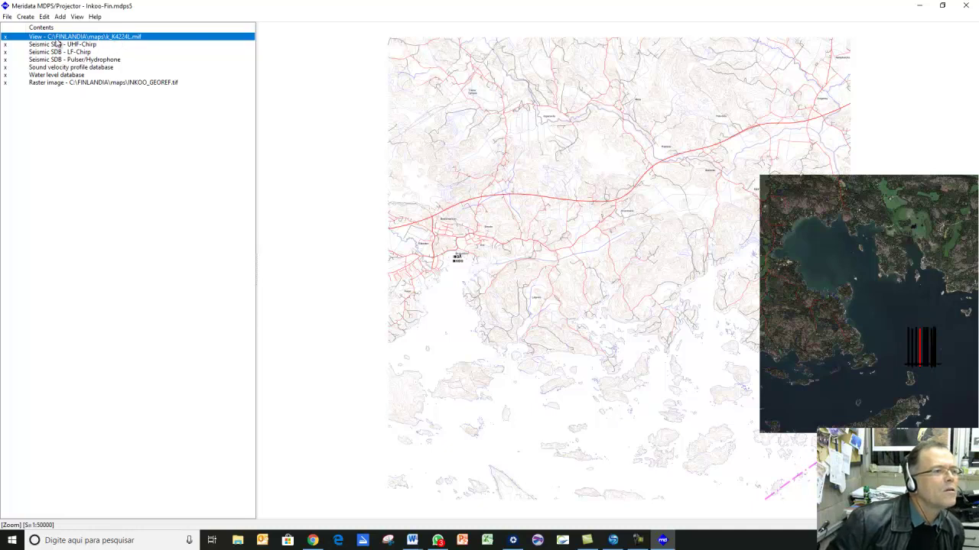
{"action": "left_click", "coordinate": [8, 17]}
{"action": "left_click", "coordinate": [29, 29]}
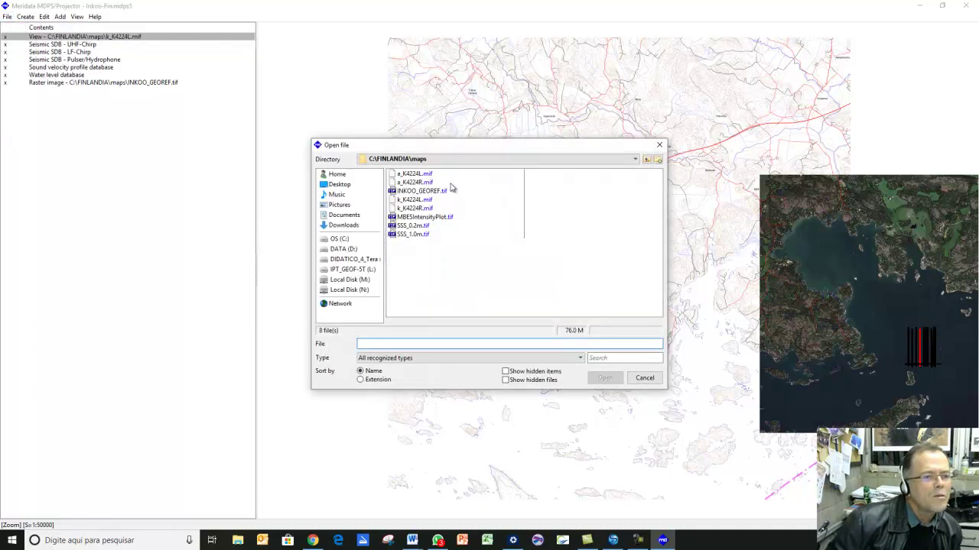
{"action": "left_click", "coordinate": [425, 183]}
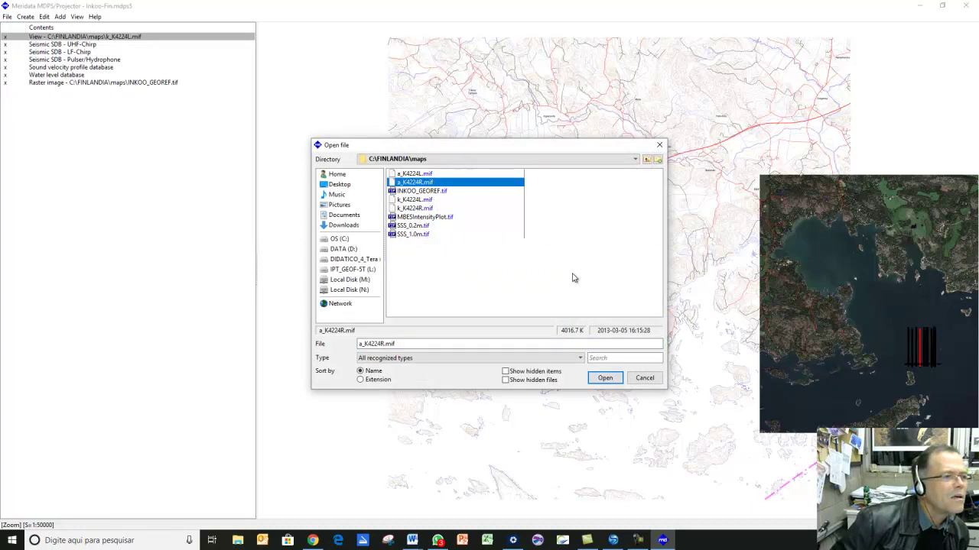
{"action": "left_click", "coordinate": [609, 376]}
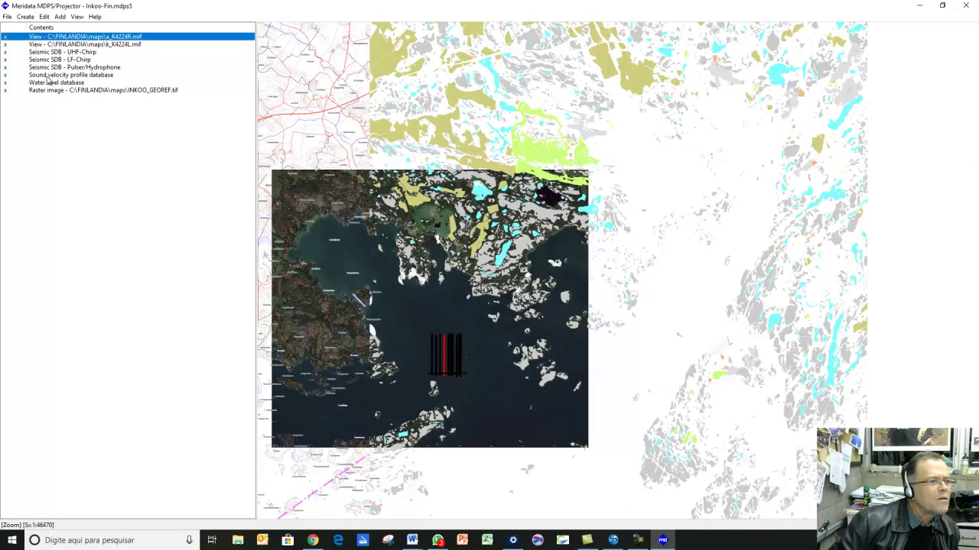
{"action": "left_click", "coordinate": [5, 90]}
{"action": "scroll", "coordinate": [415, 354], "scroll_direction": "up", "scroll_amount": 2}
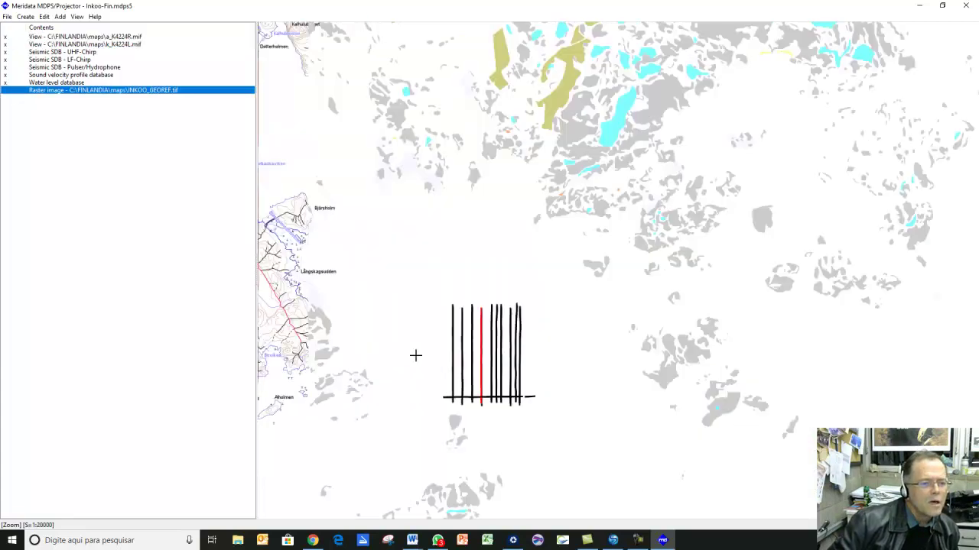
Step: Add the raster image SSS_0.2m.tif from C:\FINLANDIA\maps to the project
{"action": "left_click_drag", "start_coordinate": [440, 260], "coordinate": [583, 221]}
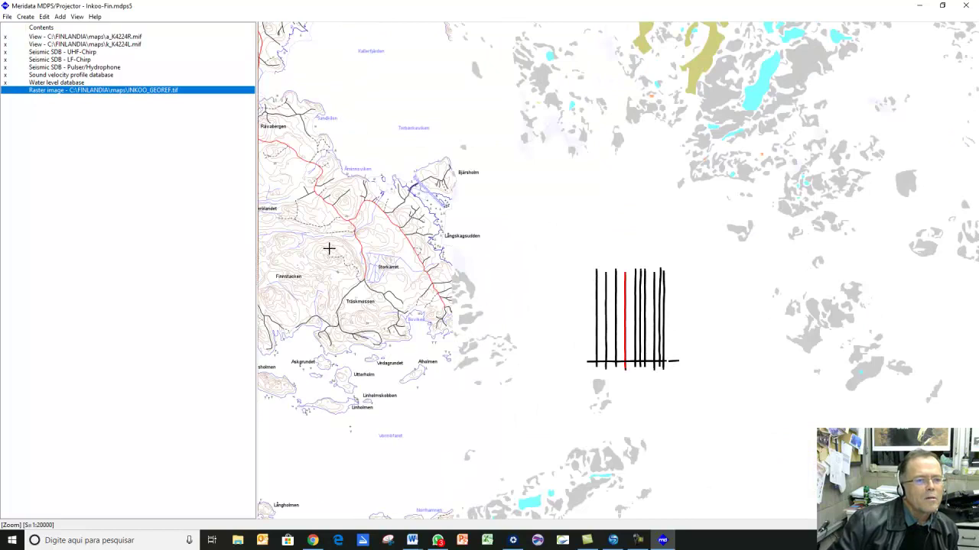
{"action": "scroll", "coordinate": [647, 363], "scroll_direction": "up", "scroll_amount": 1}
{"action": "scroll", "coordinate": [648, 363], "scroll_direction": "down", "scroll_amount": 1}
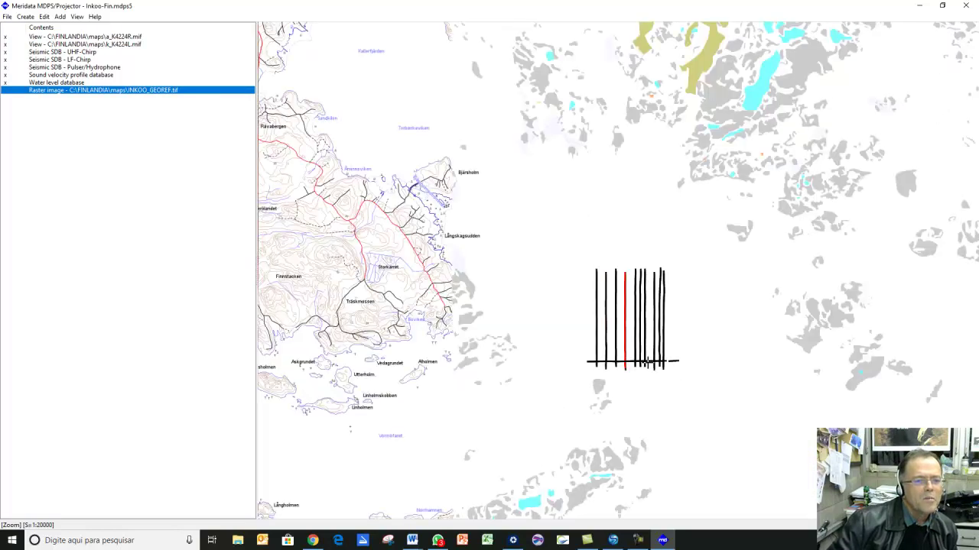
{"action": "left_click", "coordinate": [7, 18]}
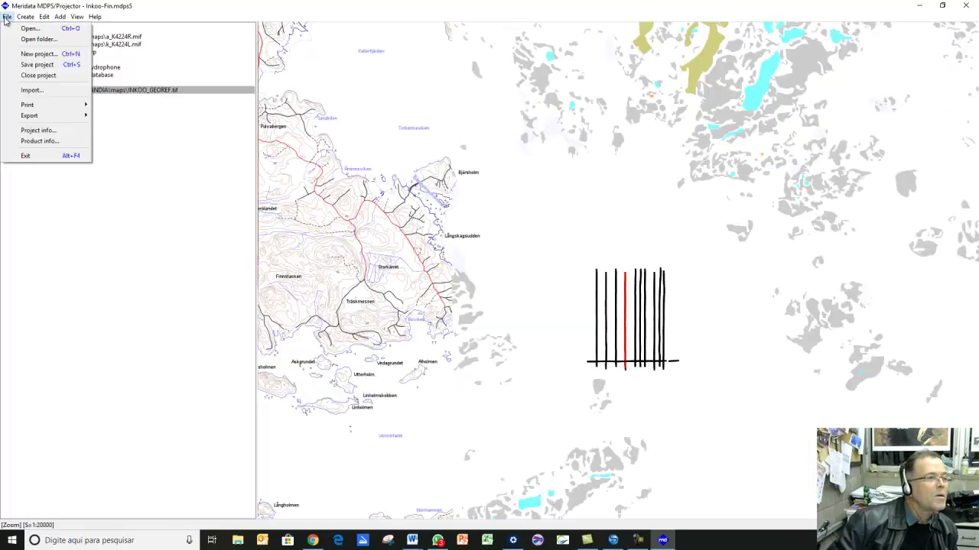
{"action": "left_click", "coordinate": [29, 29]}
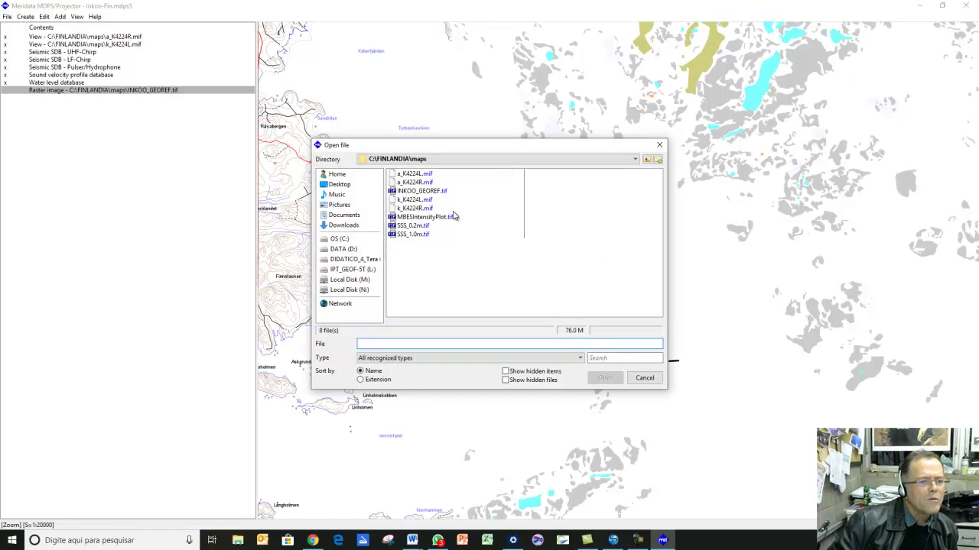
{"action": "left_click", "coordinate": [421, 227]}
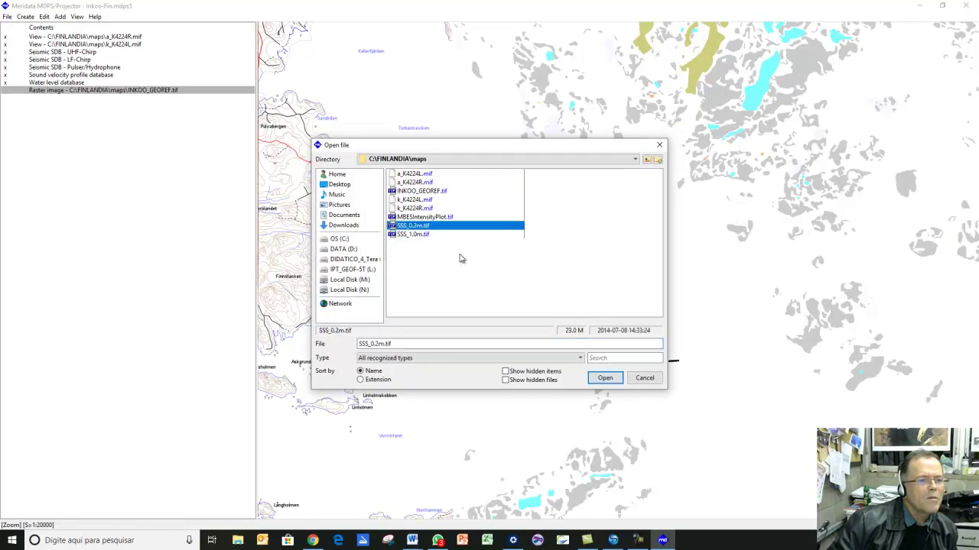
{"action": "left_click", "coordinate": [605, 378]}
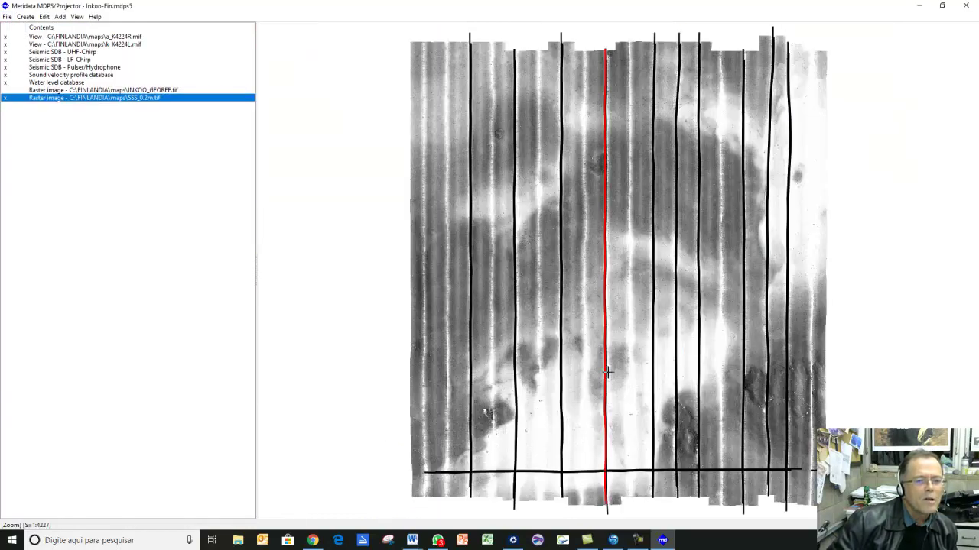
Step: Open the UHF-Chirp survey line 20140705_114613, which crosses the dark rocky patch in the mosaic, for multi interpretation
{"action": "scroll", "coordinate": [606, 321], "scroll_direction": "down", "scroll_amount": 1}
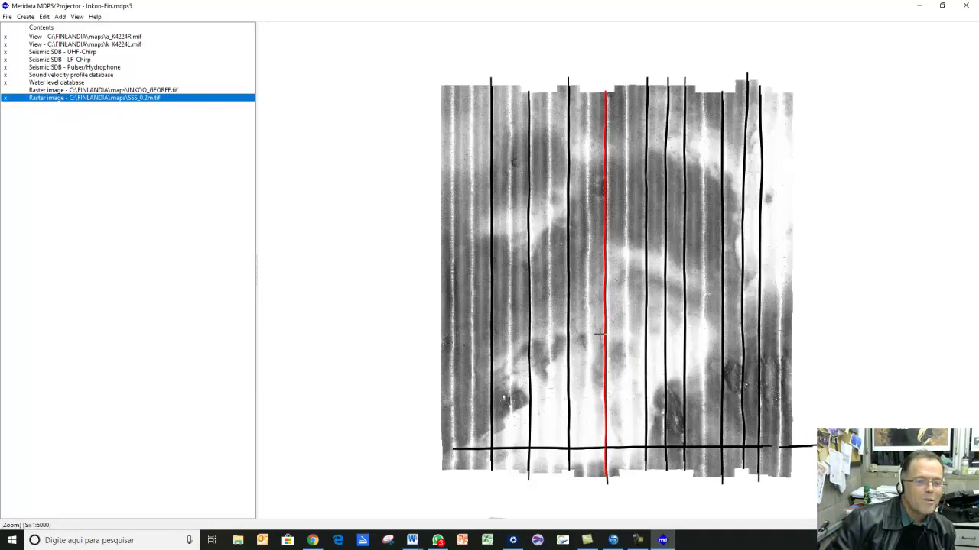
{"action": "scroll", "coordinate": [598, 330], "scroll_direction": "up", "scroll_amount": 3}
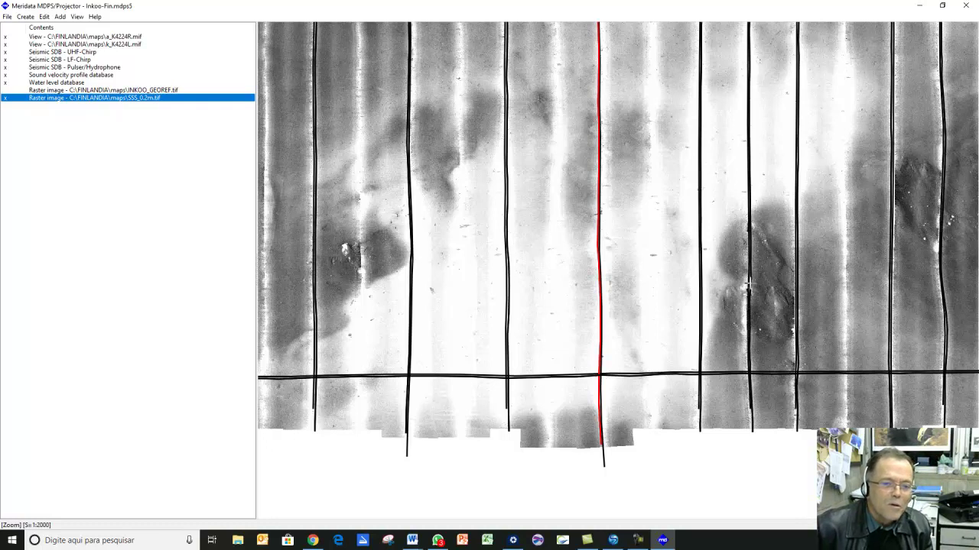
{"action": "right_click", "coordinate": [746, 285]}
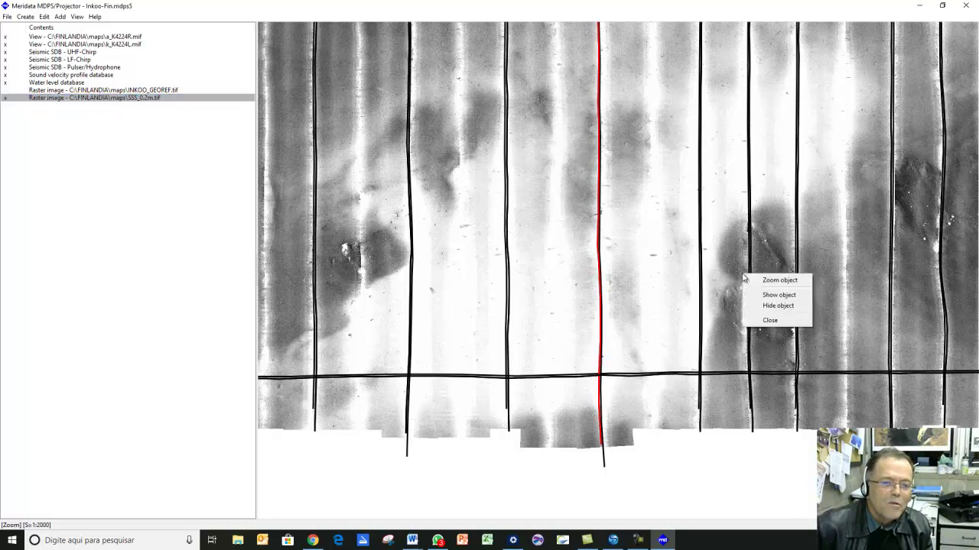
{"action": "left_click", "coordinate": [86, 52]}
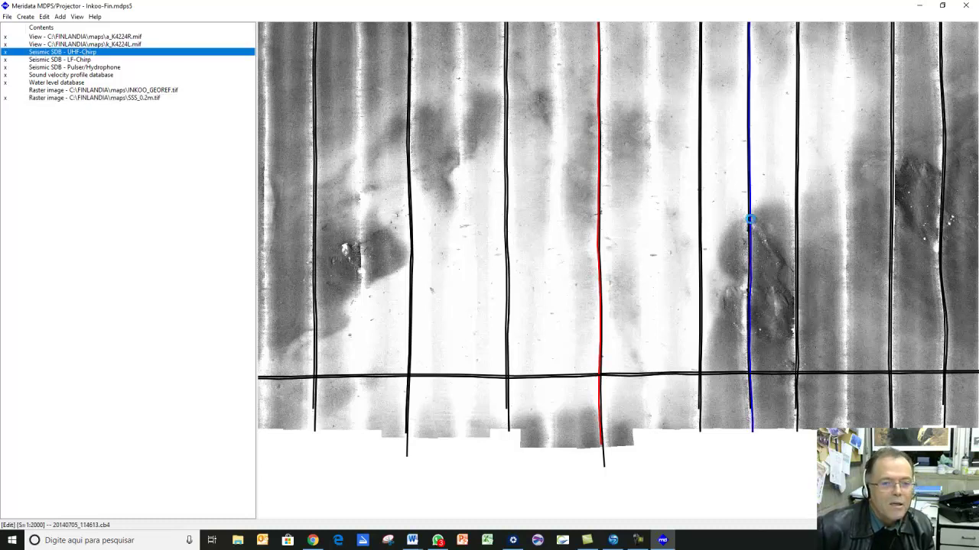
{"action": "left_click", "coordinate": [749, 218]}
{"action": "left_click", "coordinate": [749, 218]}
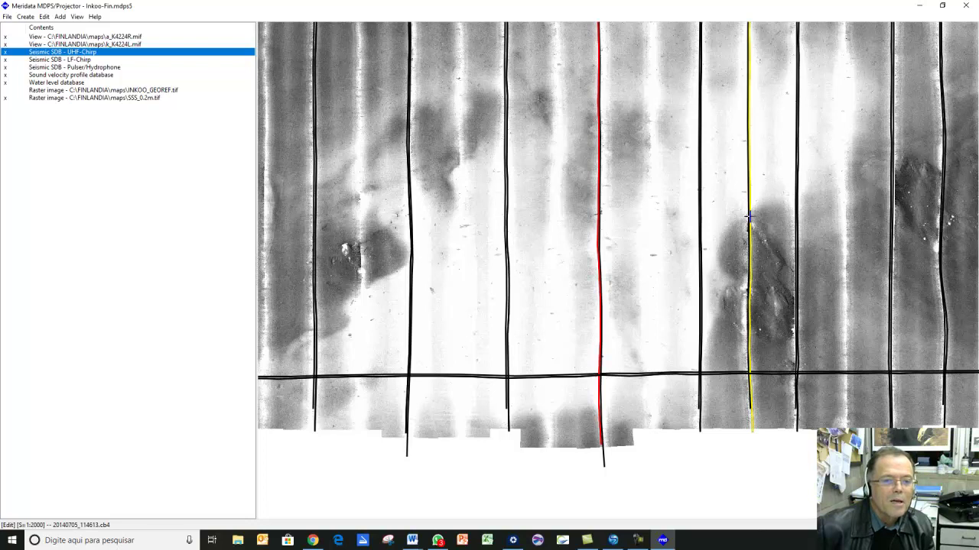
{"action": "right_click", "coordinate": [750, 222]}
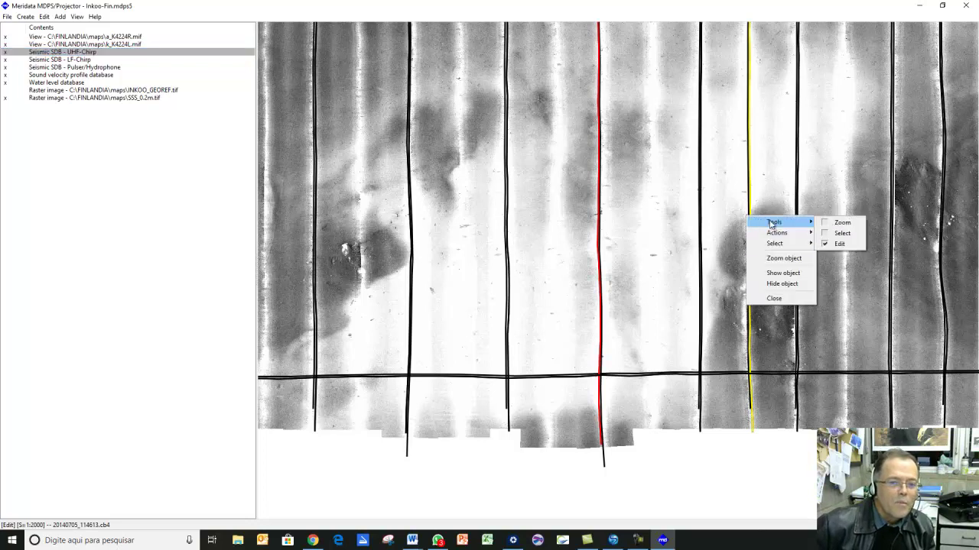
{"action": "double_click", "coordinate": [743, 198]}
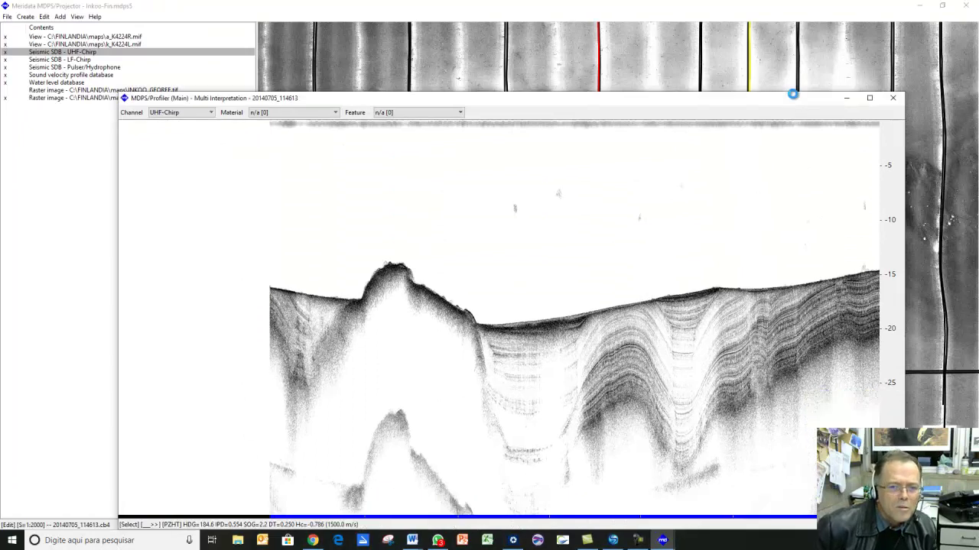
Step: Shrink and reposition the line 20140705_114613 profile window so its seabed section can be compared with the SSS_0.2m.tif mosaic
{"action": "left_click_drag", "start_coordinate": [793, 93], "coordinate": [608, 57]}
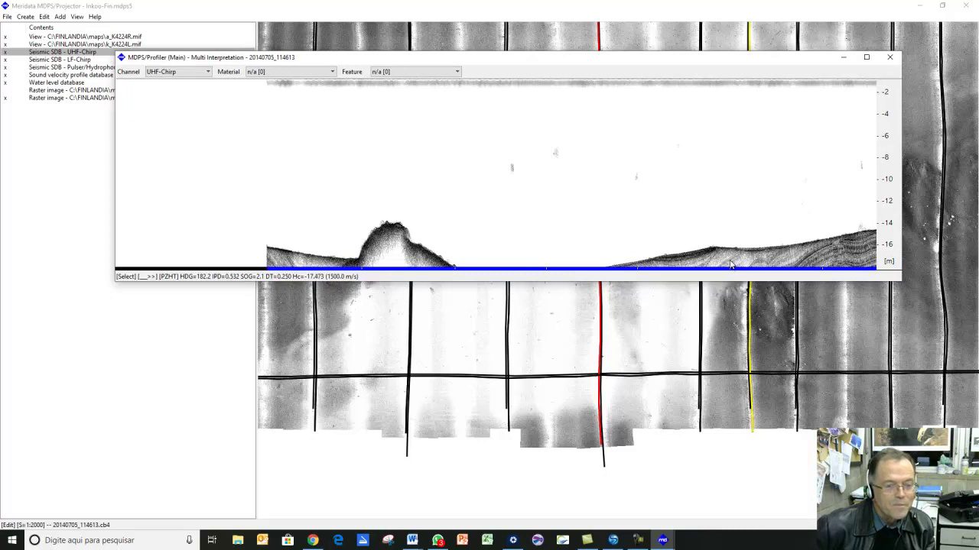
{"action": "right_click", "coordinate": [730, 263]}
{"action": "key", "text": "Escape"}
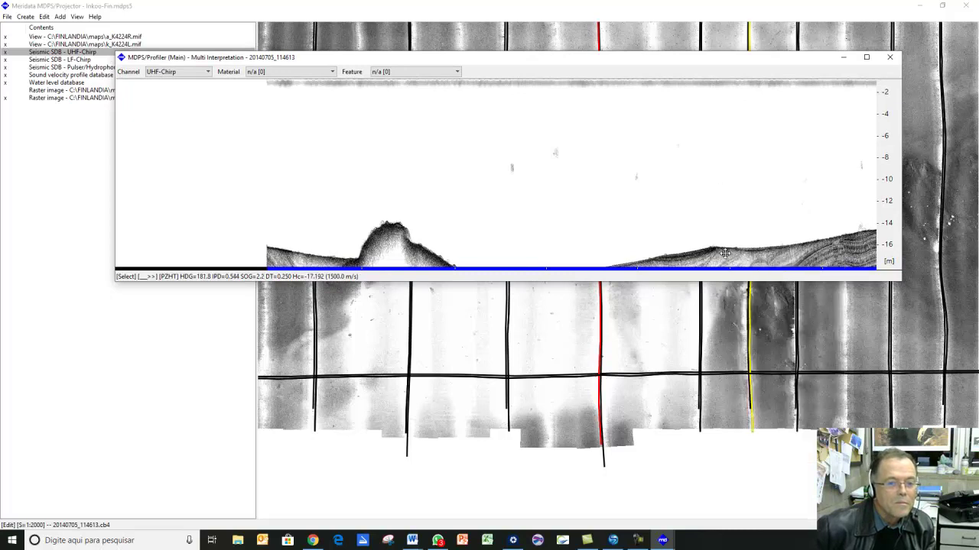
{"action": "left_click_drag", "start_coordinate": [724, 247], "coordinate": [710, 194]}
{"action": "left_click_drag", "start_coordinate": [707, 237], "coordinate": [688, 140]}
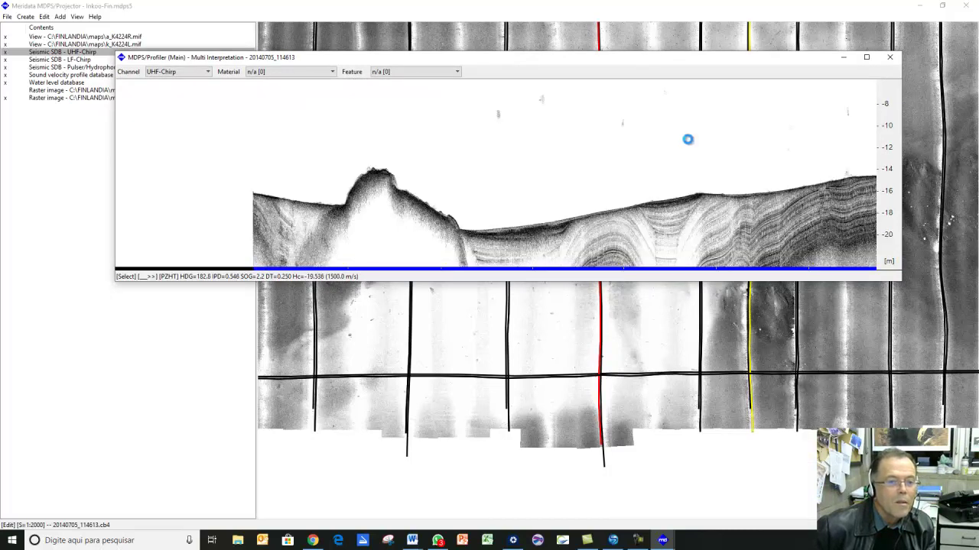
{"action": "left_click_drag", "start_coordinate": [670, 62], "coordinate": [621, 293]}
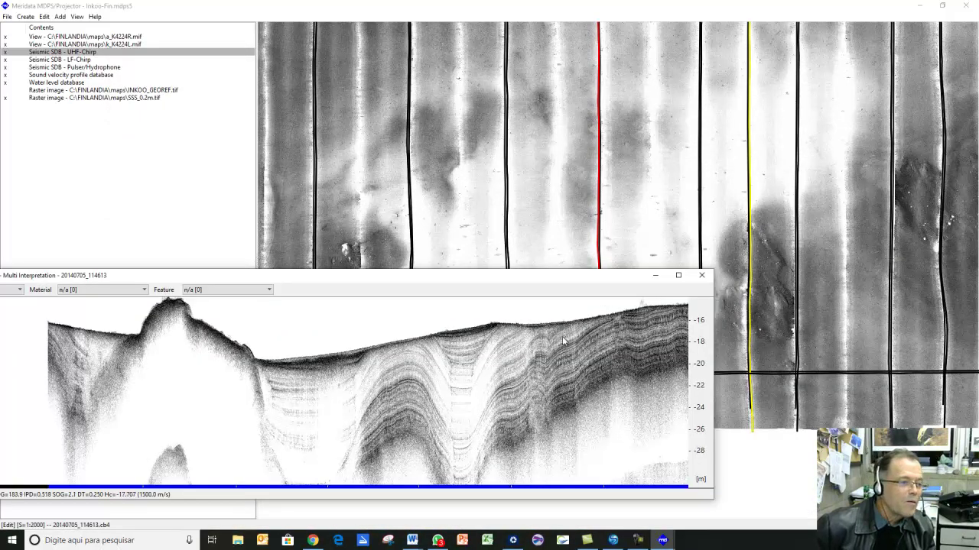
Step: Close the line 20140705_114613 profile and add a phantom cursor to the project
{"action": "left_click", "coordinate": [701, 276]}
{"action": "left_click", "coordinate": [60, 17]}
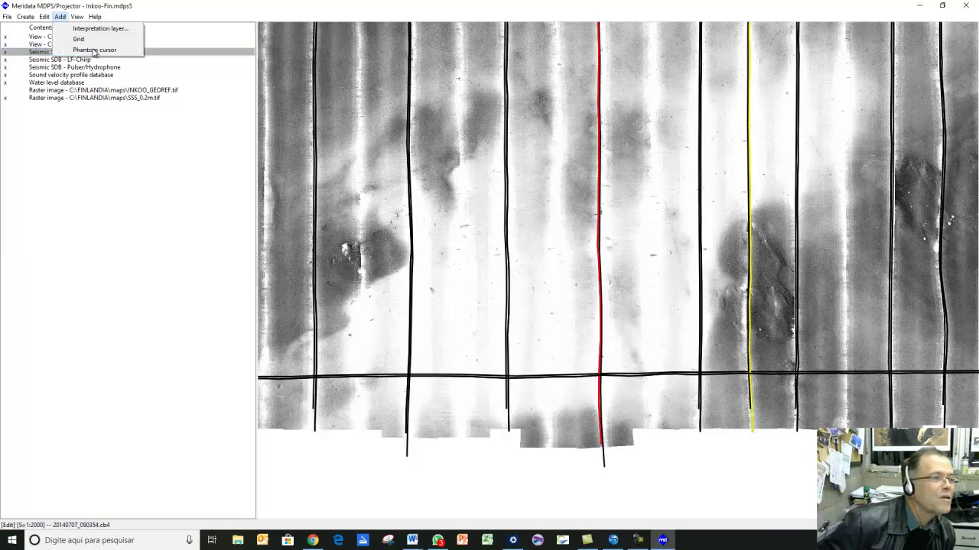
{"action": "left_click", "coordinate": [94, 50]}
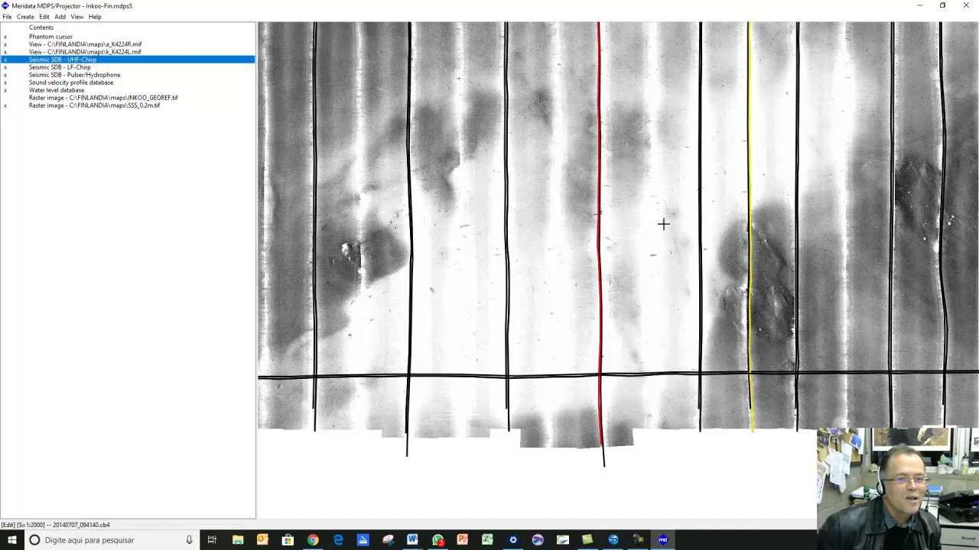
Step: Reopen line 20140705_114613, trace its seabed features against the mosaic with the phantom cursor, and close the profile
{"action": "left_click", "coordinate": [749, 200]}
{"action": "left_click_drag", "start_coordinate": [446, 282], "coordinate": [444, 232]}
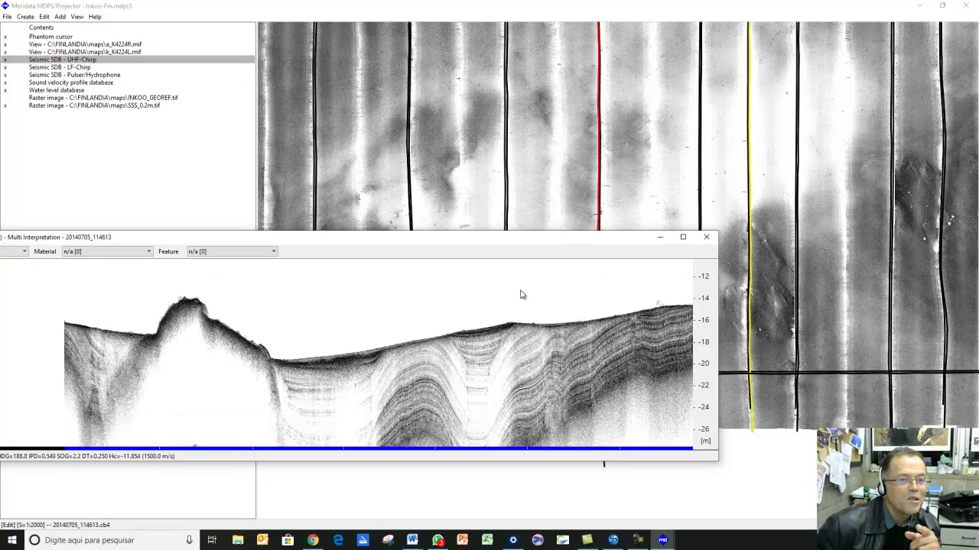
{"action": "left_click_drag", "start_coordinate": [498, 236], "coordinate": [472, 224]}
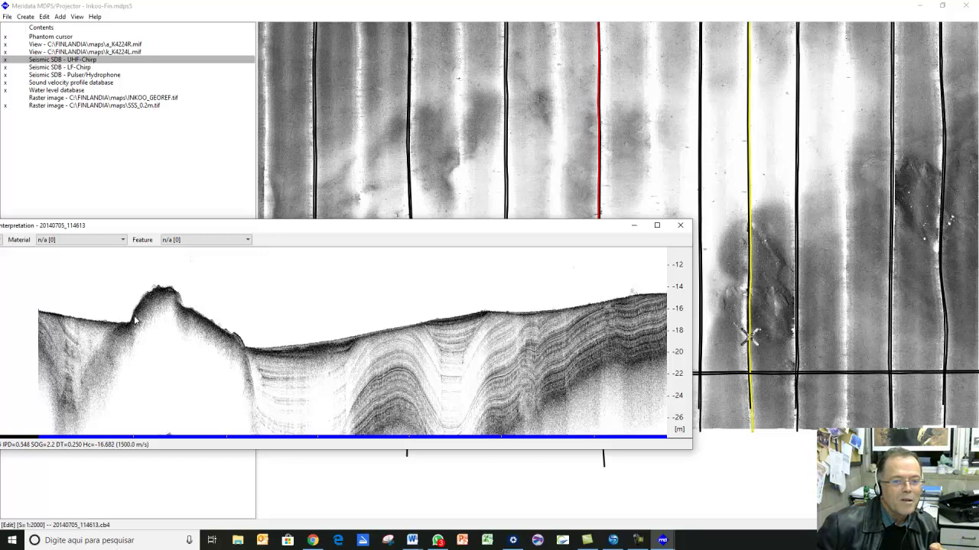
{"action": "left_click_drag", "start_coordinate": [372, 229], "coordinate": [380, 285]}
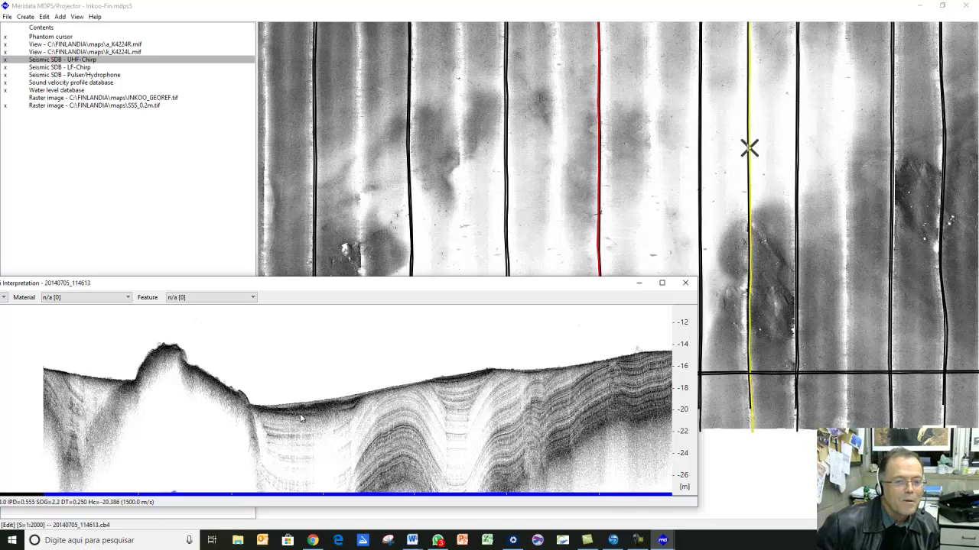
{"action": "left_click_drag", "start_coordinate": [302, 287], "coordinate": [417, 241]}
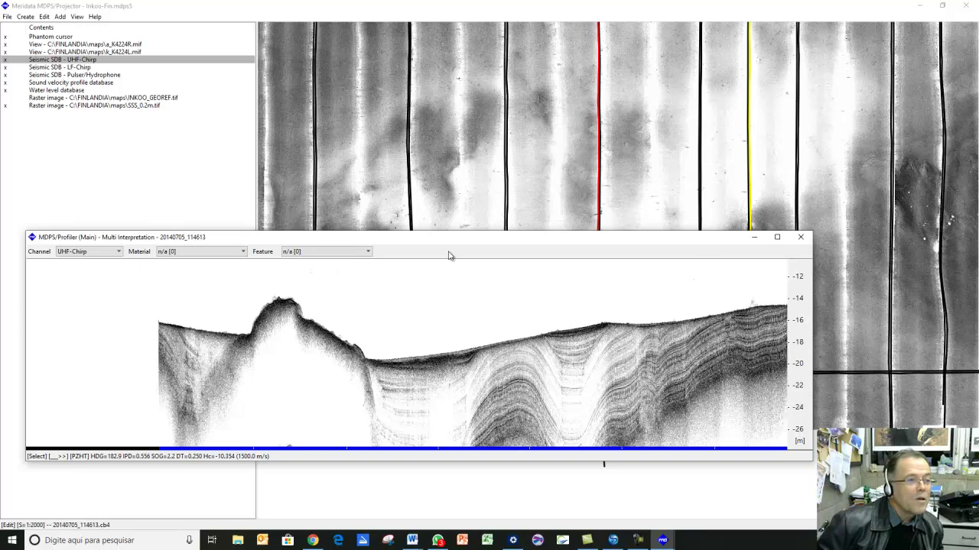
{"action": "left_click", "coordinate": [800, 237]}
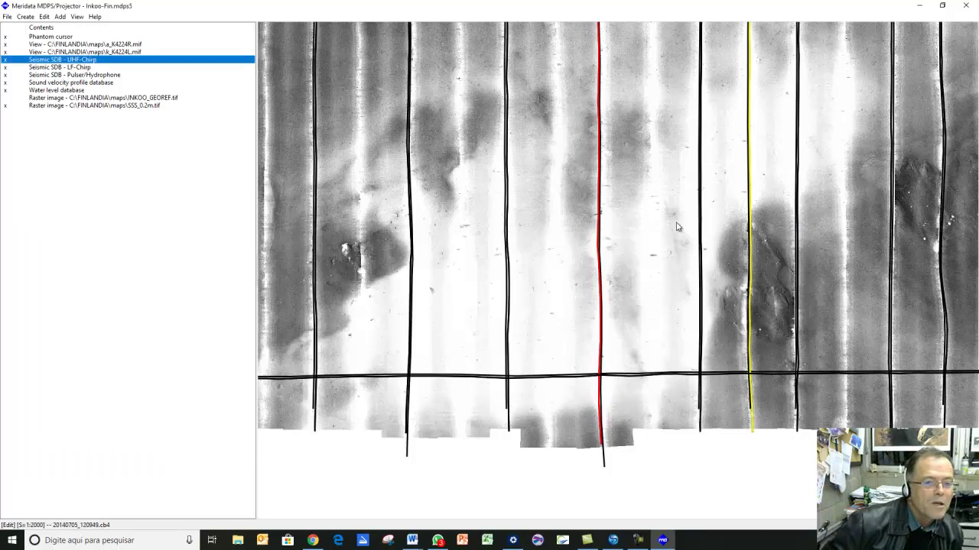
Step: Add the raster image MBESIntensityPlot.tif from C:\FINLANDIA\maps to the project and hide the SSS_0.2m.tif raster
{"action": "left_click", "coordinate": [7, 17]}
{"action": "left_click", "coordinate": [19, 29]}
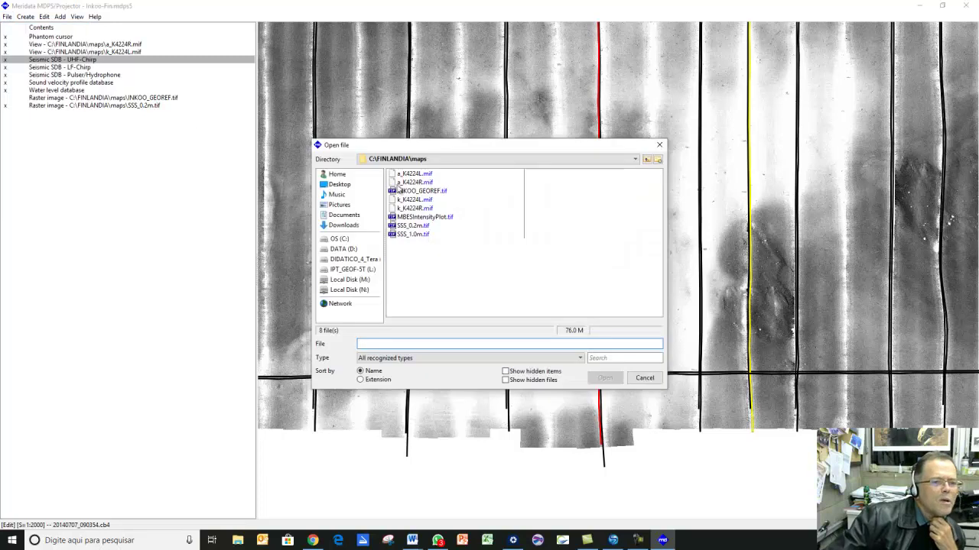
{"action": "left_click", "coordinate": [435, 219]}
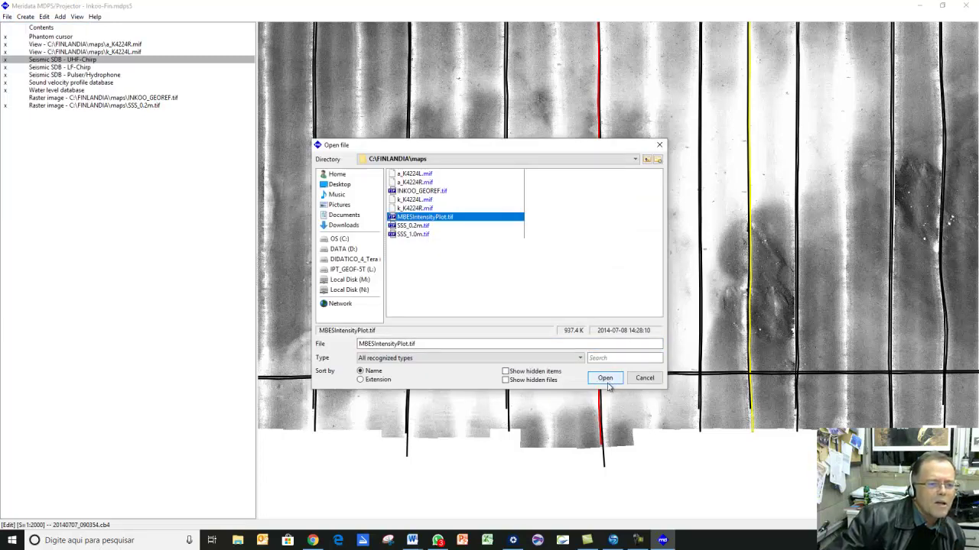
{"action": "left_click", "coordinate": [604, 379]}
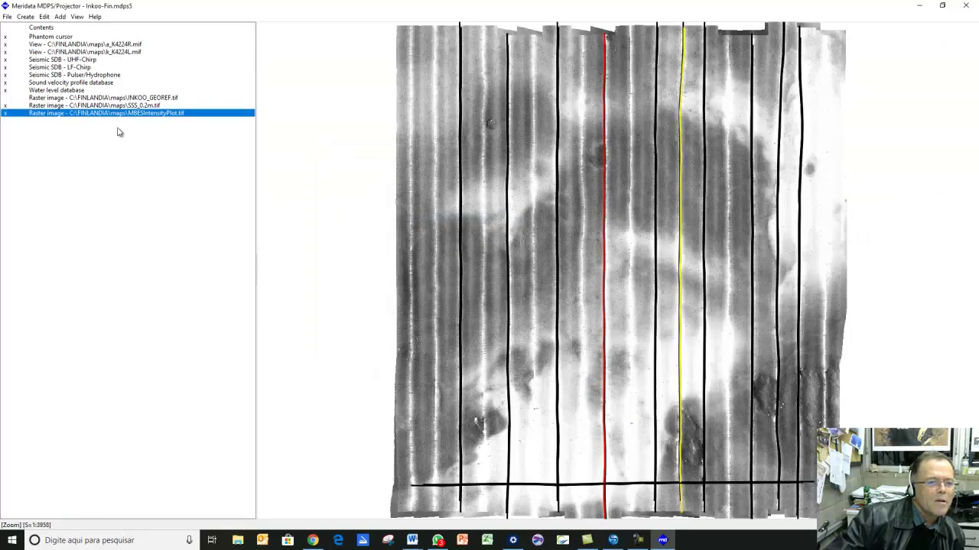
{"action": "left_click", "coordinate": [7, 108]}
{"action": "scroll", "coordinate": [693, 350], "scroll_direction": "down", "scroll_amount": 1}
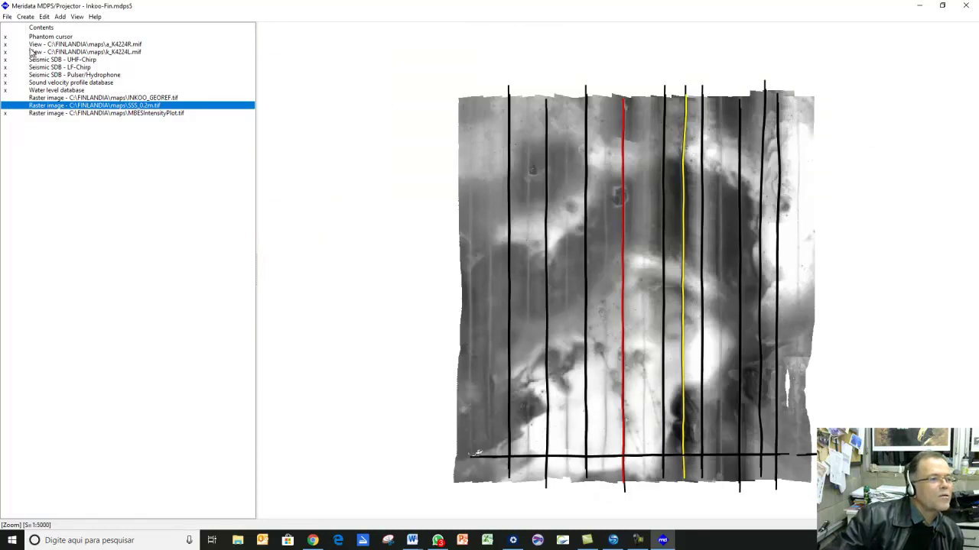
Step: Show the INKOO_GEOREF.tif raster, move MBESIntensityPlot.tif above the water level database in the layer order, and inspect the overlay
{"action": "left_click", "coordinate": [7, 102]}
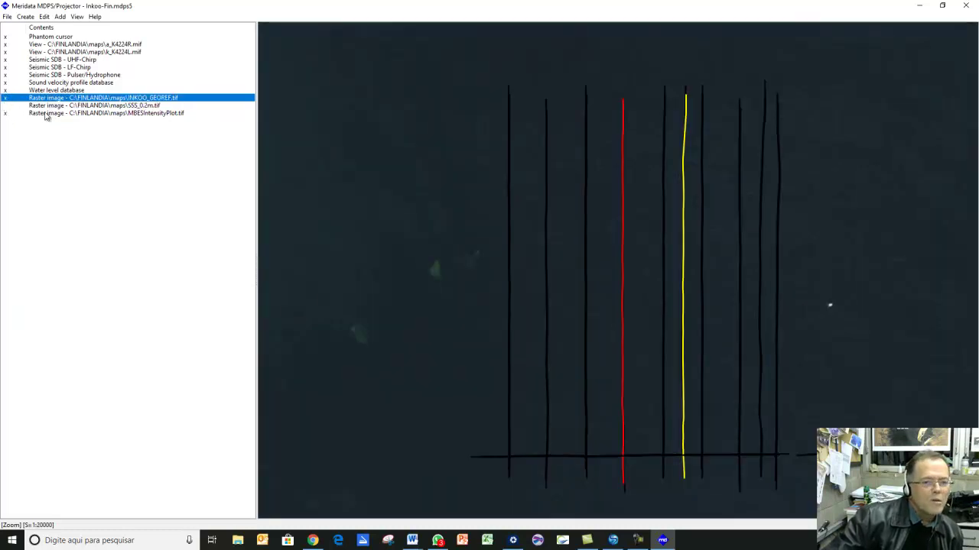
{"action": "scroll", "coordinate": [566, 300], "scroll_direction": "down", "scroll_amount": 3}
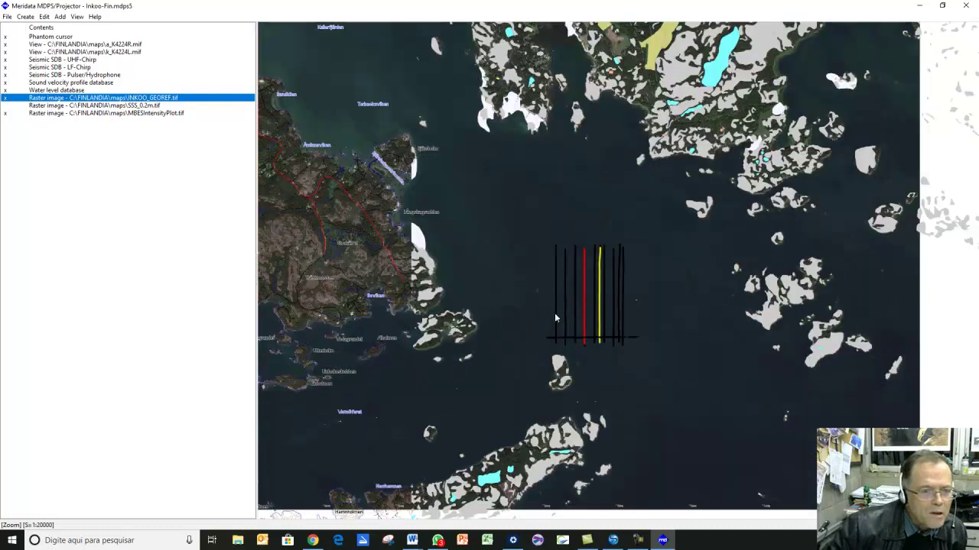
{"action": "left_click", "coordinate": [47, 114]}
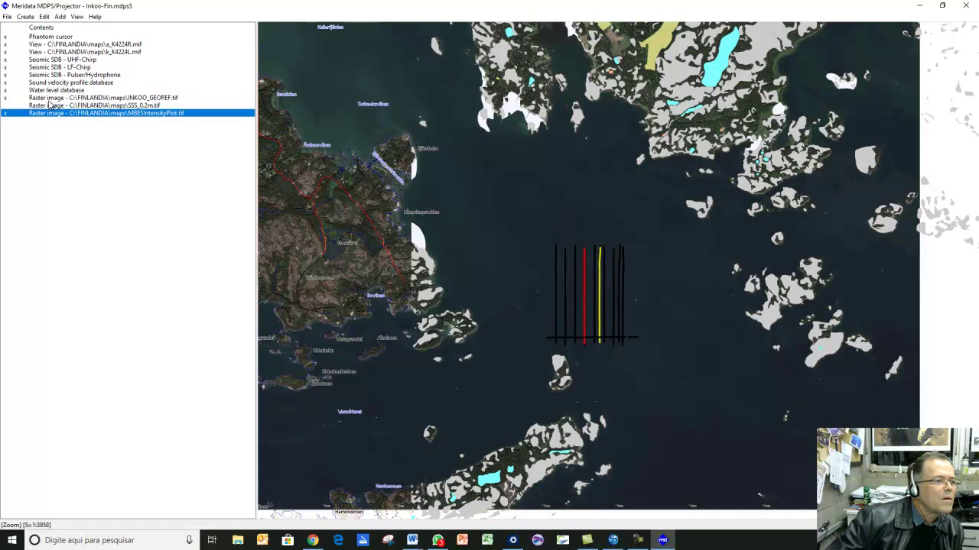
{"action": "left_click_drag", "start_coordinate": [38, 90], "coordinate": [38, 91]}
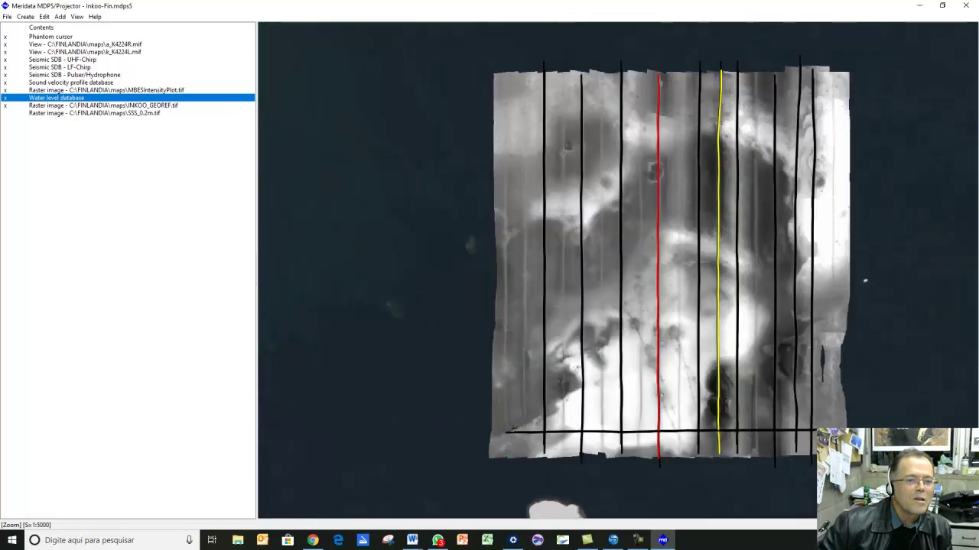
{"action": "left_click", "coordinate": [559, 305]}
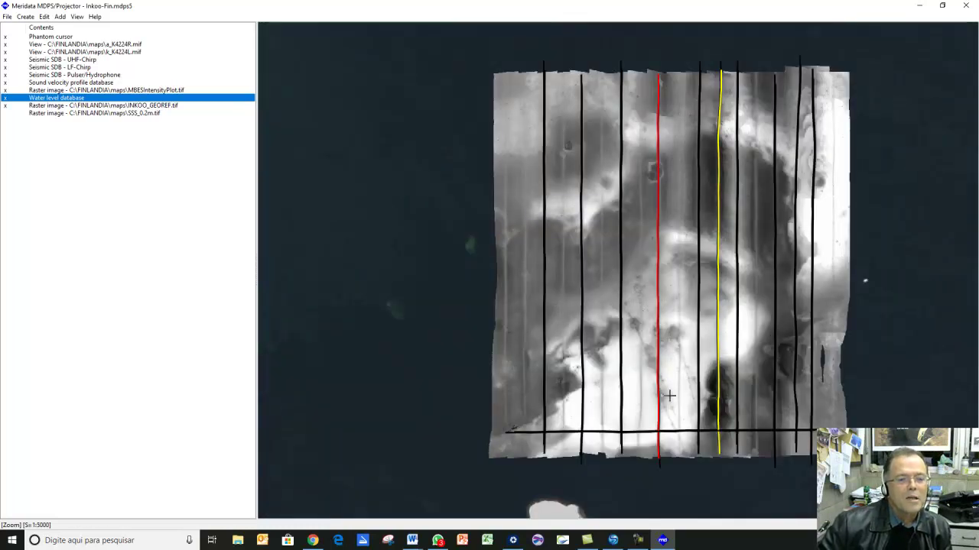
{"action": "right_click", "coordinate": [702, 409]}
{"action": "right_click", "coordinate": [702, 409]}
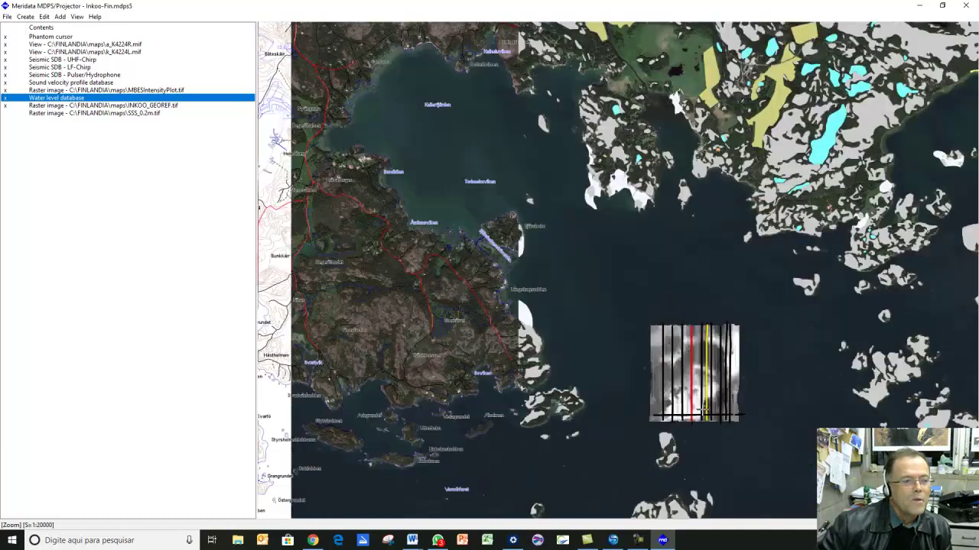
{"action": "left_click", "coordinate": [702, 409]}
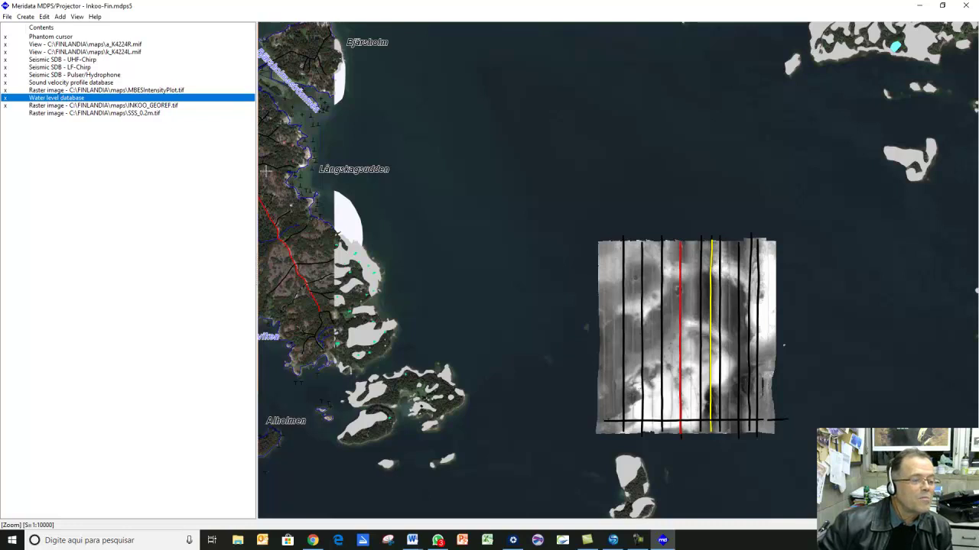
Step: Create a ground sample database and start adding a new ground sample to it
{"action": "left_click", "coordinate": [710, 338]}
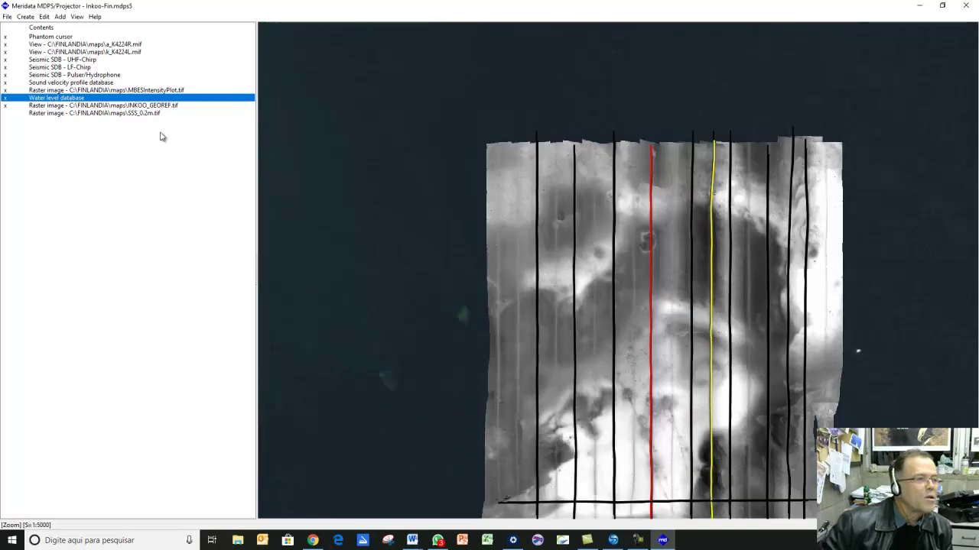
{"action": "left_click", "coordinate": [23, 17]}
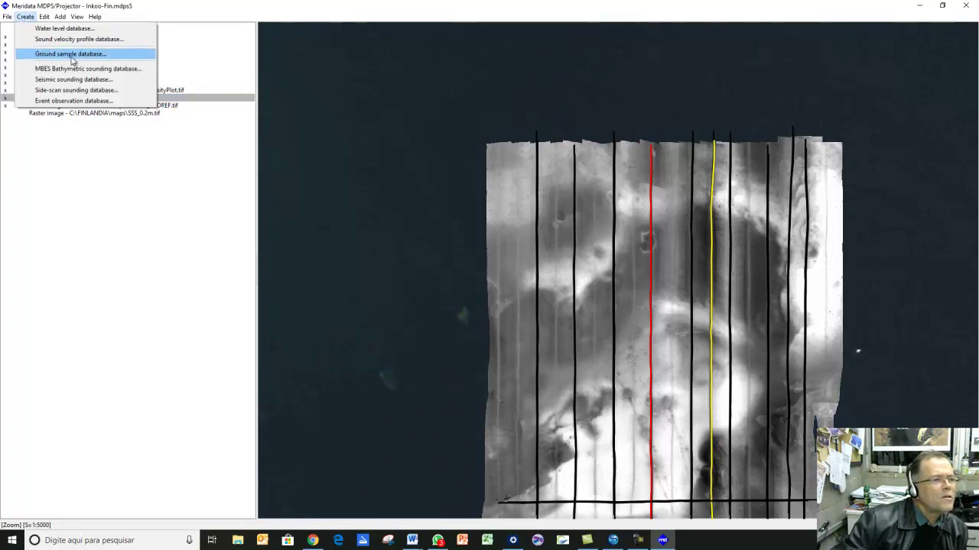
{"action": "left_click", "coordinate": [93, 55]}
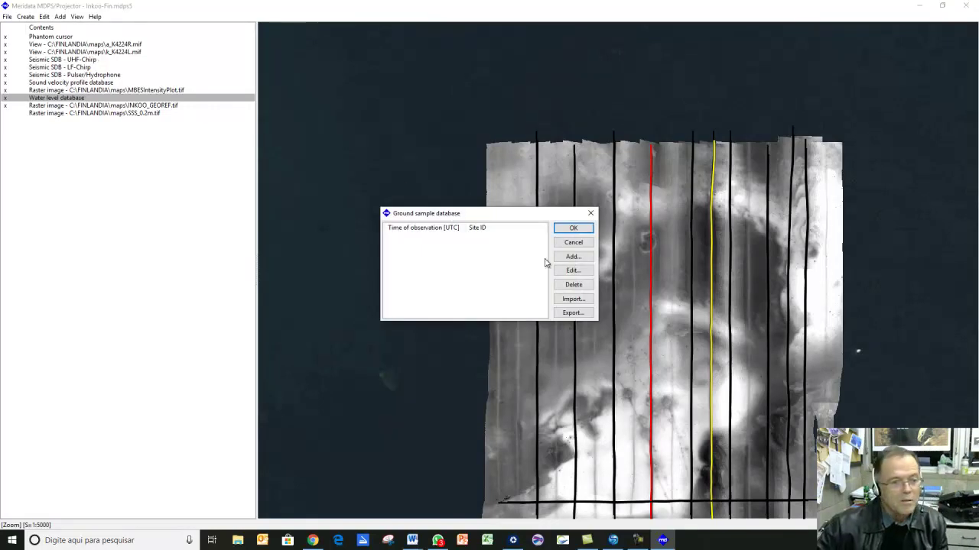
{"action": "left_click", "coordinate": [584, 260]}
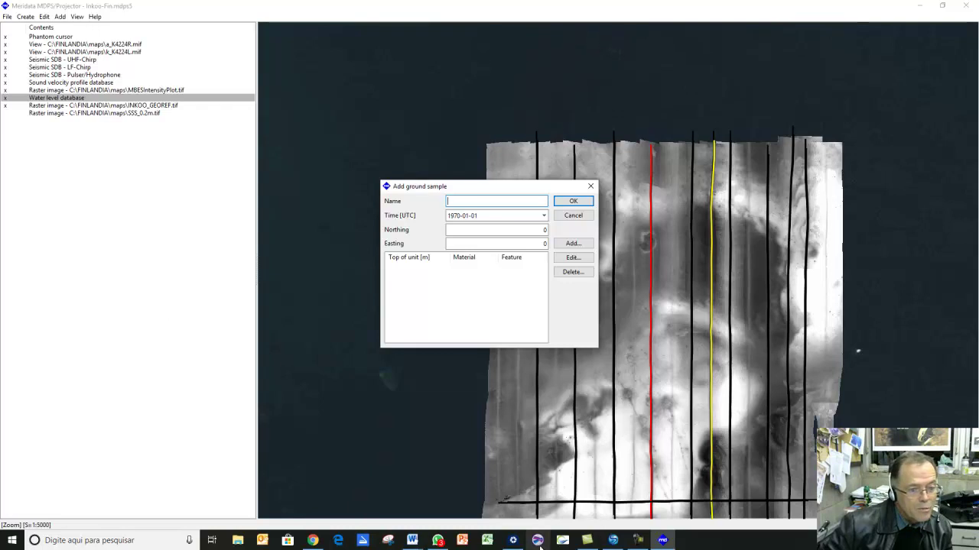
Step: Switch to ACDSee, reduce it to a floating window over the map, and open the C:\FINLANDIA folder
{"action": "left_click", "coordinate": [513, 539]}
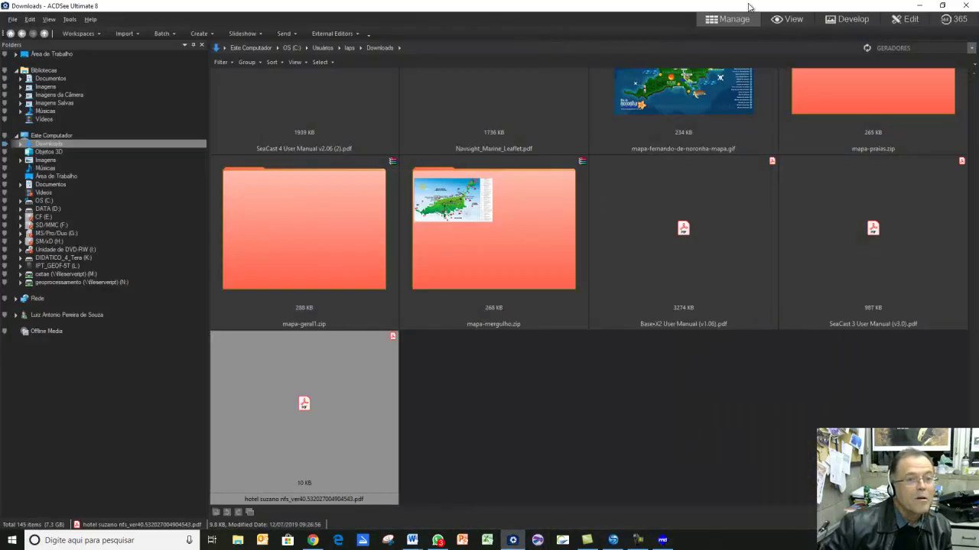
{"action": "left_click_drag", "start_coordinate": [711, 6], "coordinate": [0, 63]}
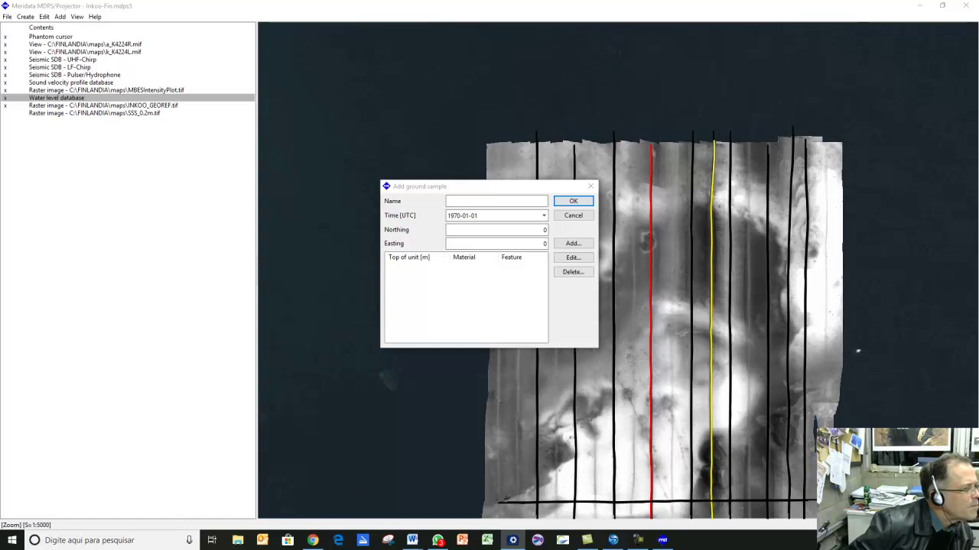
{"action": "left_click_drag", "start_coordinate": [0, 63], "coordinate": [493, 22]}
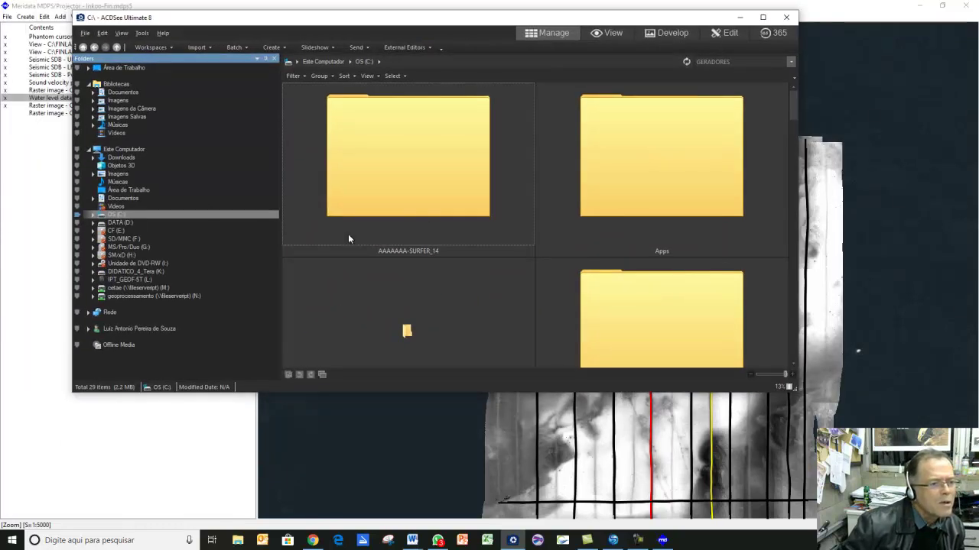
{"action": "left_click", "coordinate": [93, 215]}
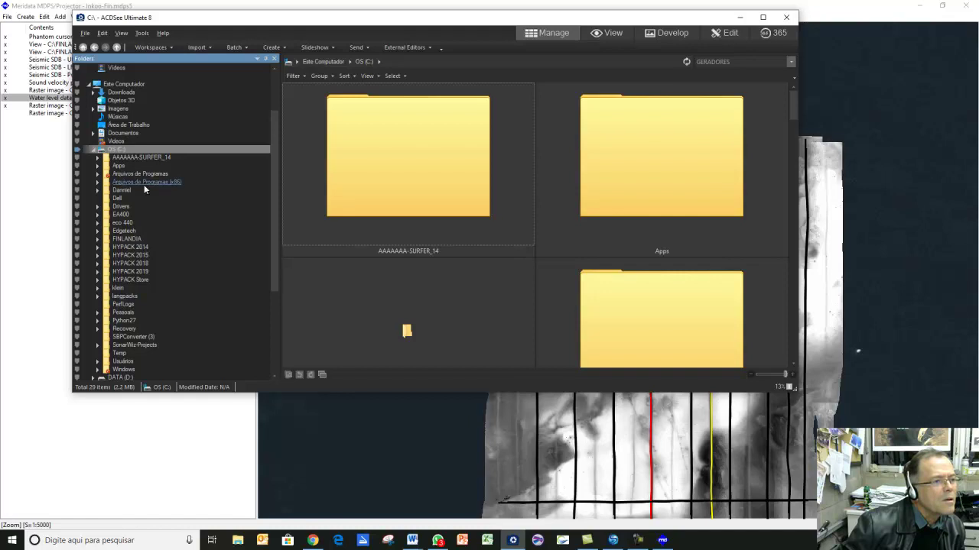
{"action": "left_click", "coordinate": [131, 238]}
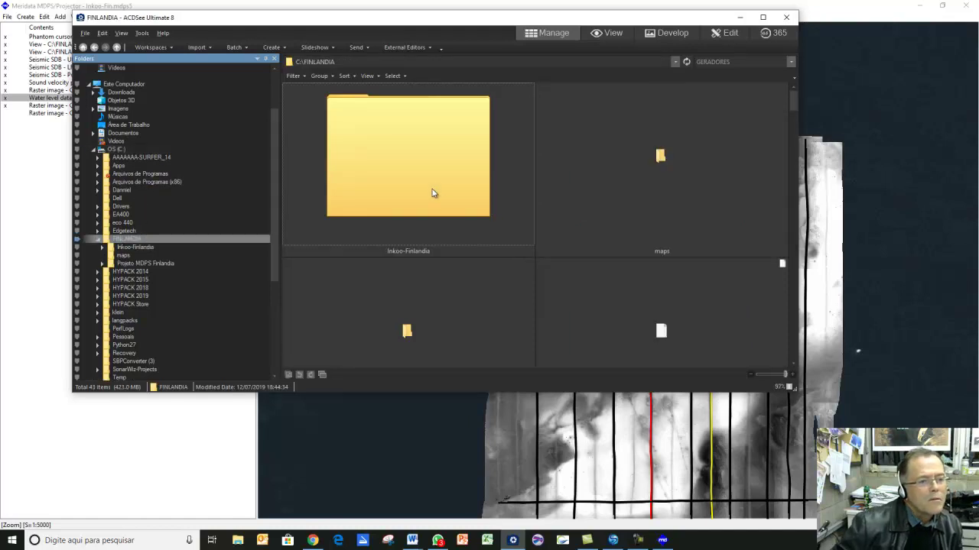
Step: Look through the C:\FINLANDIA folder and its maps subfolder for the ground sample reference file
{"action": "scroll", "coordinate": [489, 187], "scroll_direction": "down", "scroll_amount": 2}
{"action": "scroll", "coordinate": [497, 190], "scroll_direction": "up", "scroll_amount": 3}
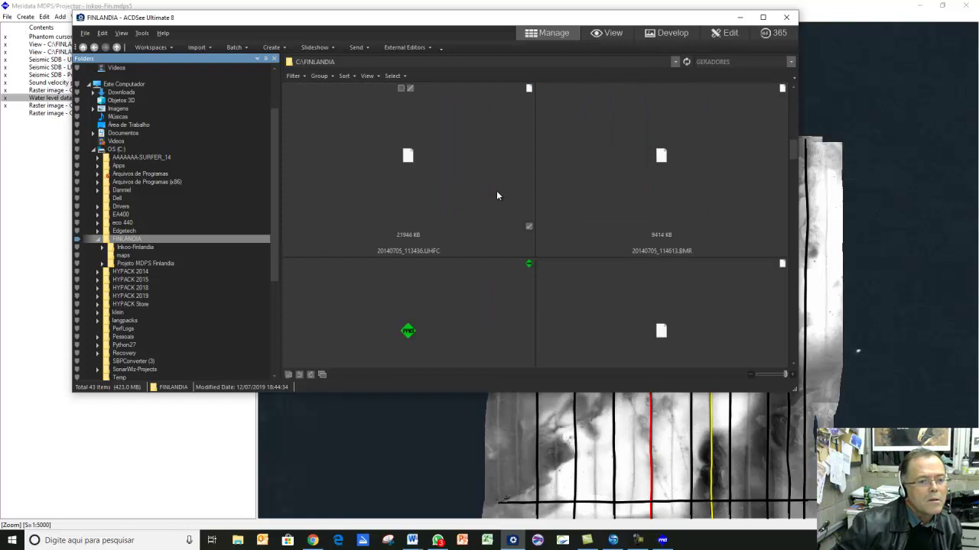
{"action": "scroll", "coordinate": [497, 190], "scroll_direction": "up", "scroll_amount": 1}
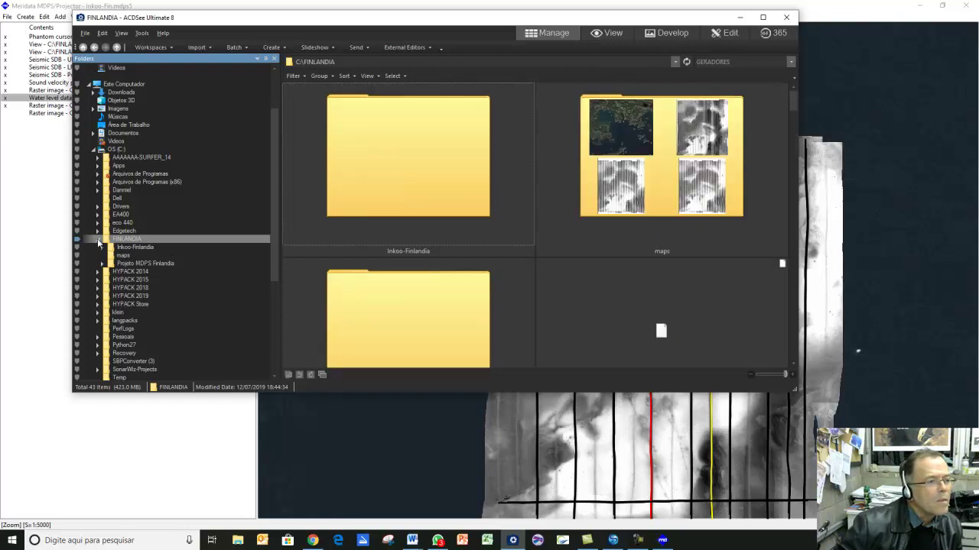
{"action": "left_click", "coordinate": [121, 256]}
{"action": "scroll", "coordinate": [512, 265], "scroll_direction": "down", "scroll_amount": 4}
{"action": "scroll", "coordinate": [496, 227], "scroll_direction": "down", "scroll_amount": 5}
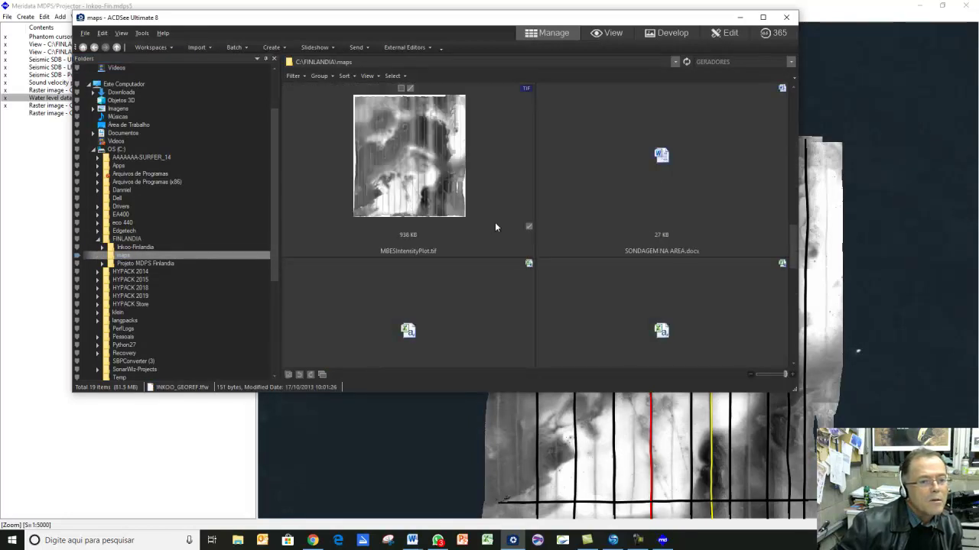
{"action": "scroll", "coordinate": [495, 227], "scroll_direction": "up", "scroll_amount": 5}
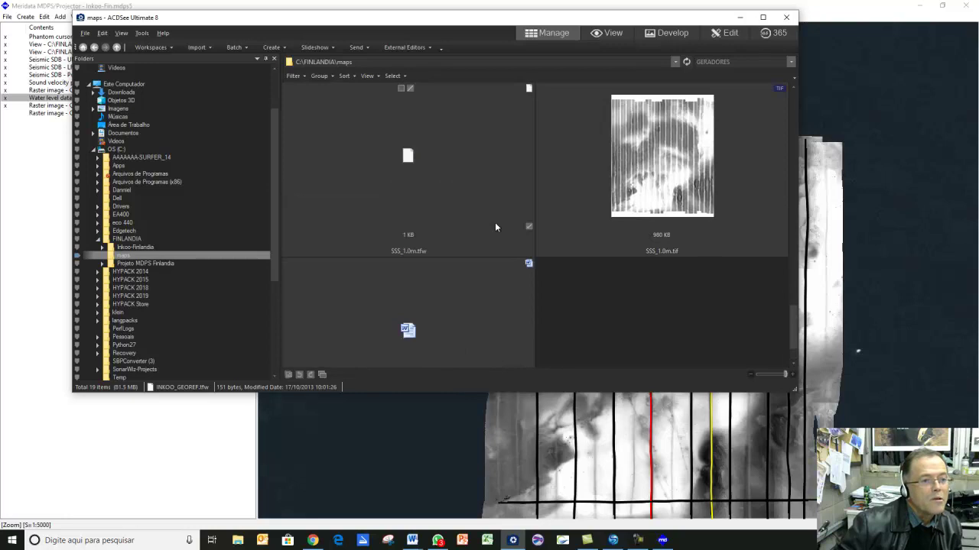
{"action": "scroll", "coordinate": [498, 227], "scroll_direction": "up", "scroll_amount": 3}
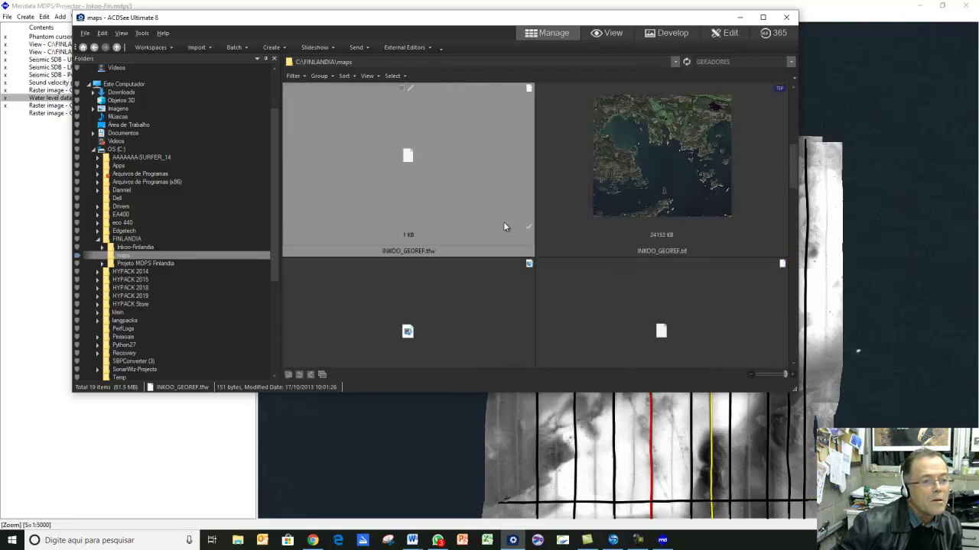
Step: Open the sondagem2019.jpg image from C:\FINLANDIA and move its window off this screen to uncover the ground sample form
{"action": "left_click", "coordinate": [124, 240]}
{"action": "scroll", "coordinate": [626, 239], "scroll_direction": "down", "scroll_amount": 5}
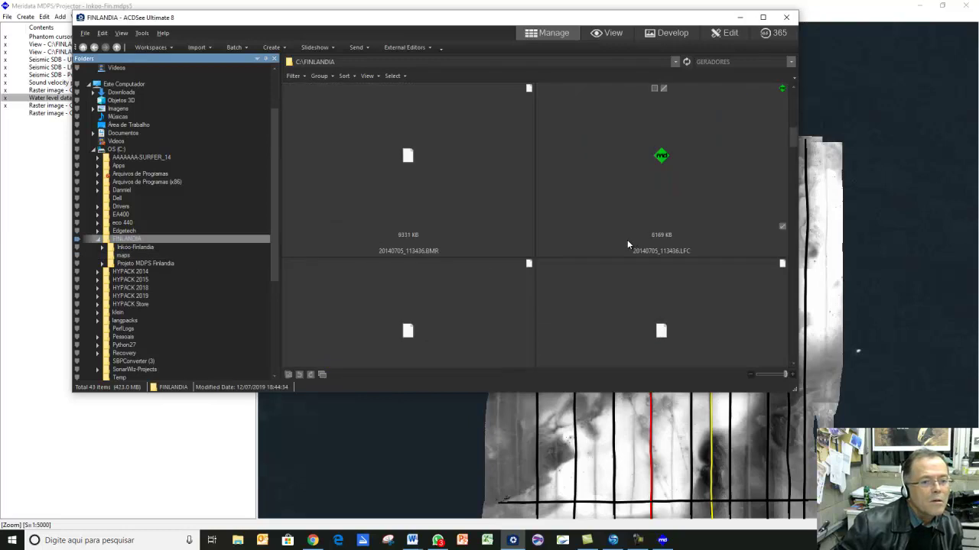
{"action": "scroll", "coordinate": [627, 244], "scroll_direction": "down", "scroll_amount": 6}
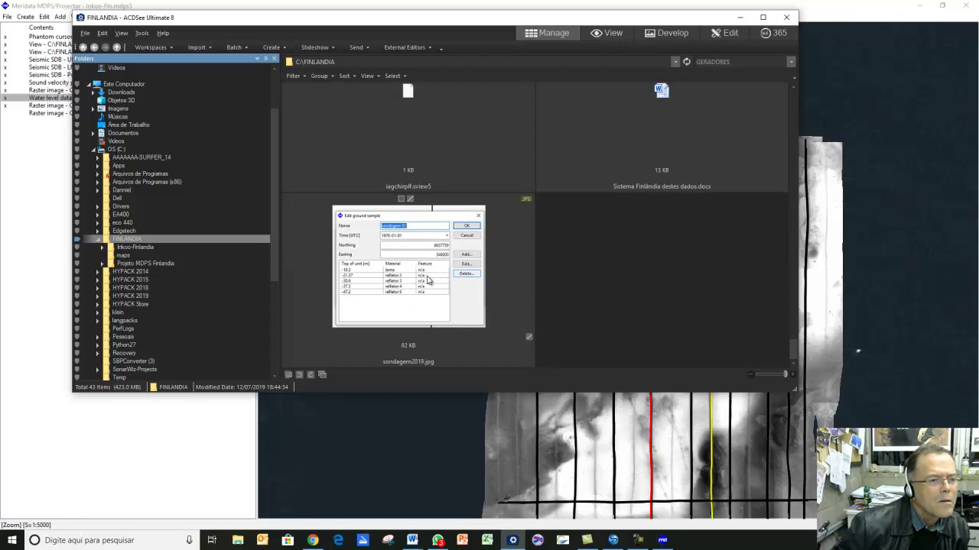
{"action": "left_click", "coordinate": [426, 280]}
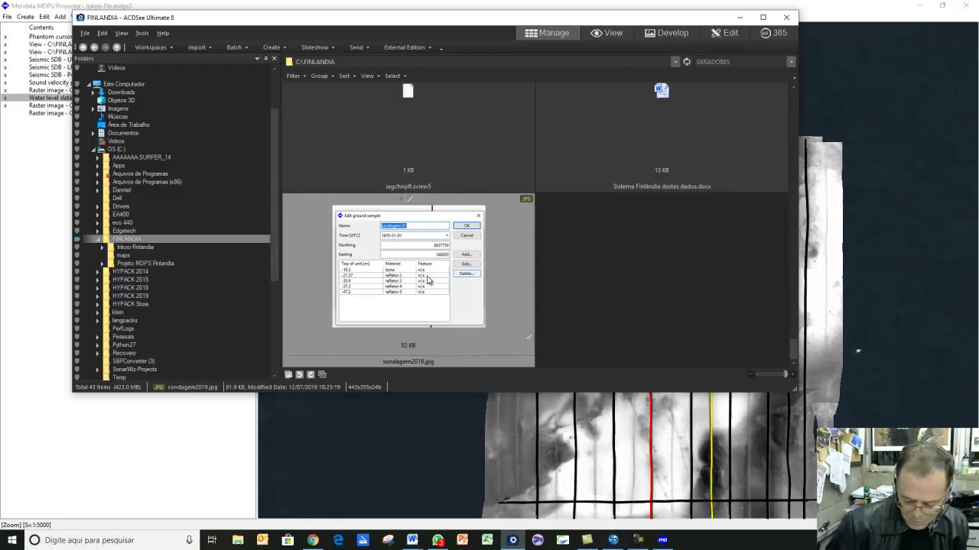
{"action": "double_click", "coordinate": [417, 245]}
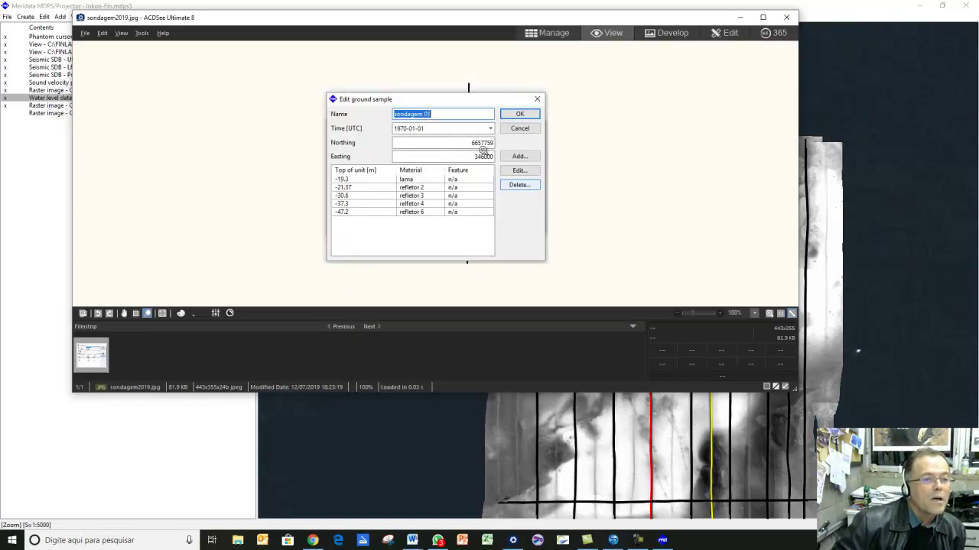
{"action": "left_click_drag", "start_coordinate": [424, 20], "coordinate": [978, 149]}
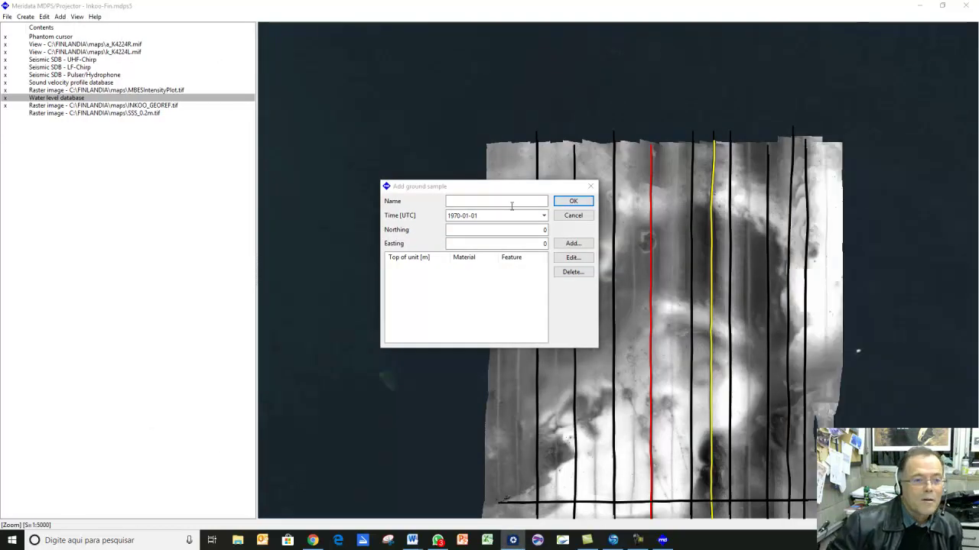
Step: Name the ground sample sondagem and set its northing to 6657759 and easting to 346000
{"action": "left_click", "coordinate": [474, 201]}
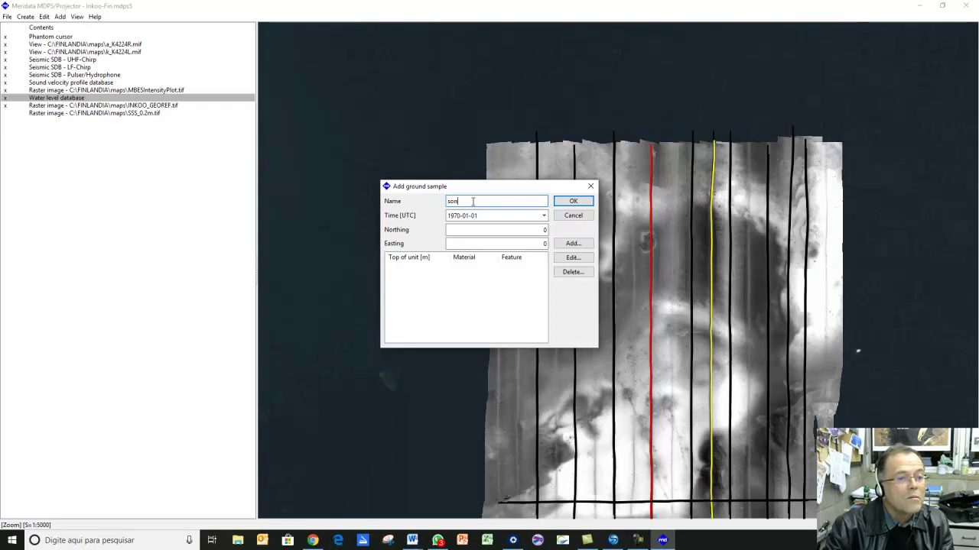
{"action": "left_click", "coordinate": [535, 231]}
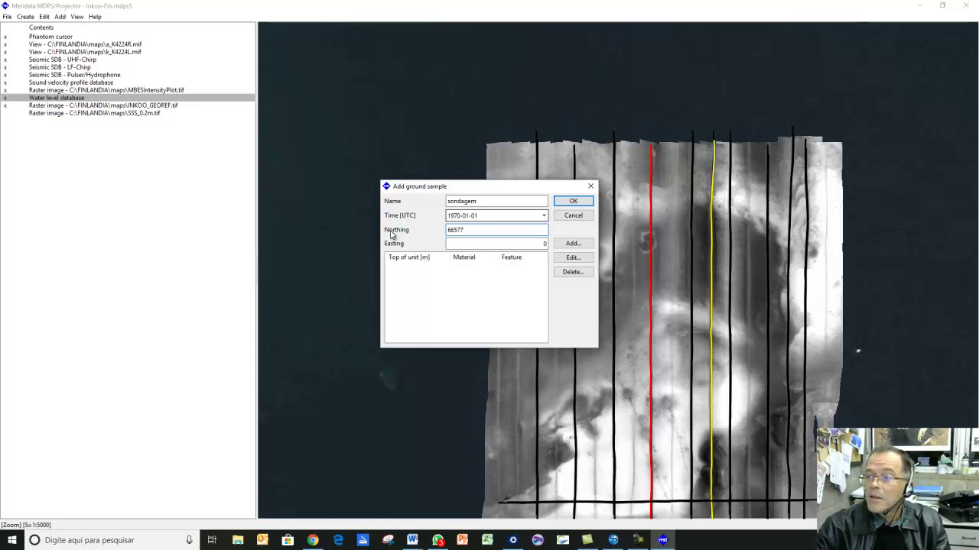
{"action": "left_click", "coordinate": [474, 245]}
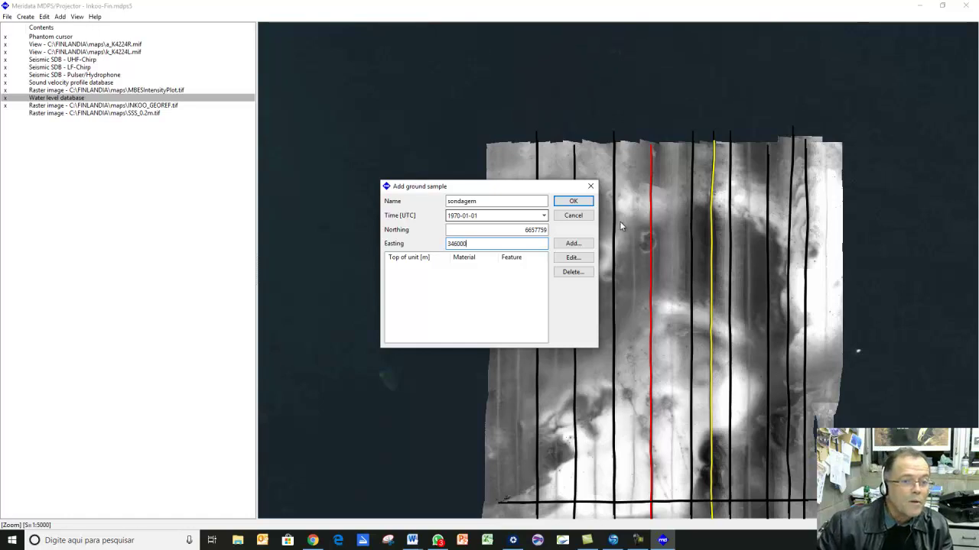
{"action": "key", "text": "shift+Tab"}
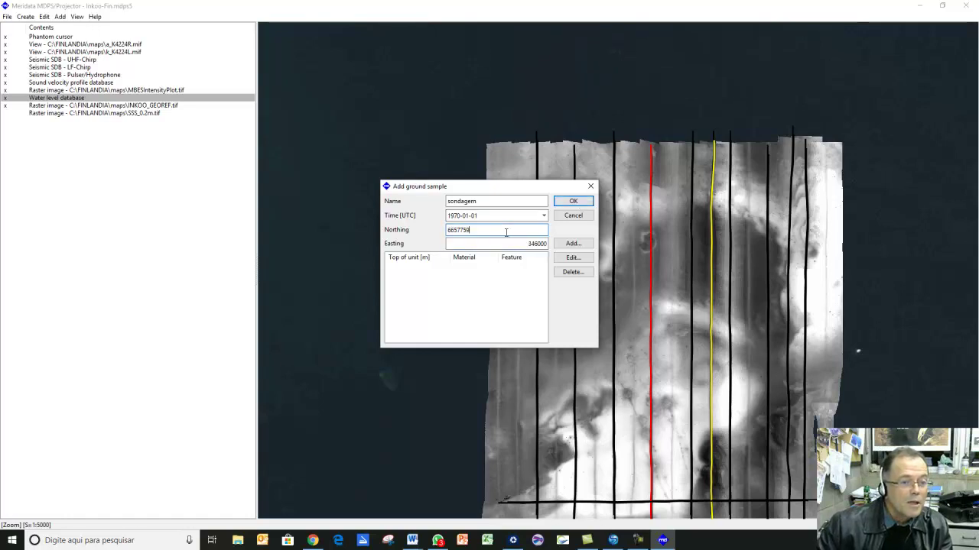
Step: Add a sample unit with its top at -19.3 m and material refletor 01
{"action": "left_click", "coordinate": [581, 246]}
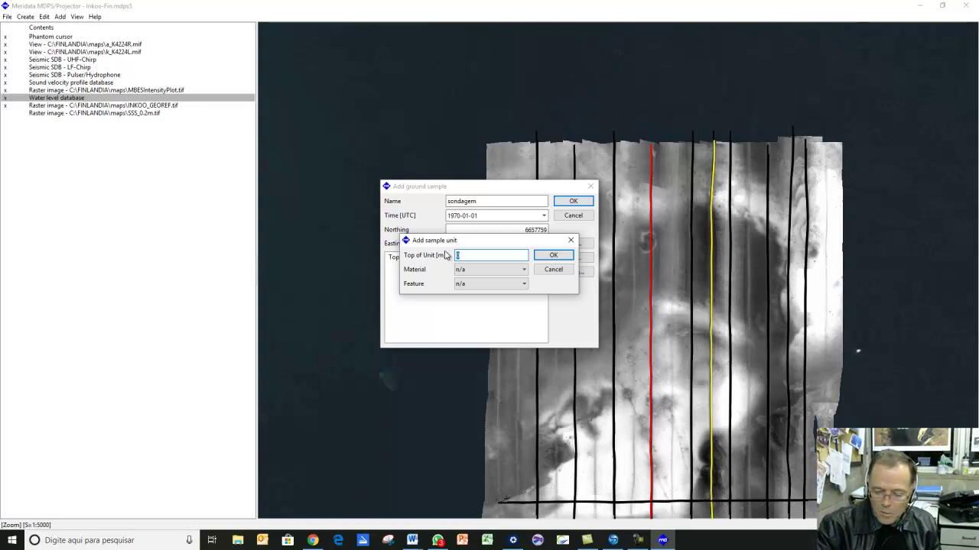
{"action": "type", "text": "-19.3"}
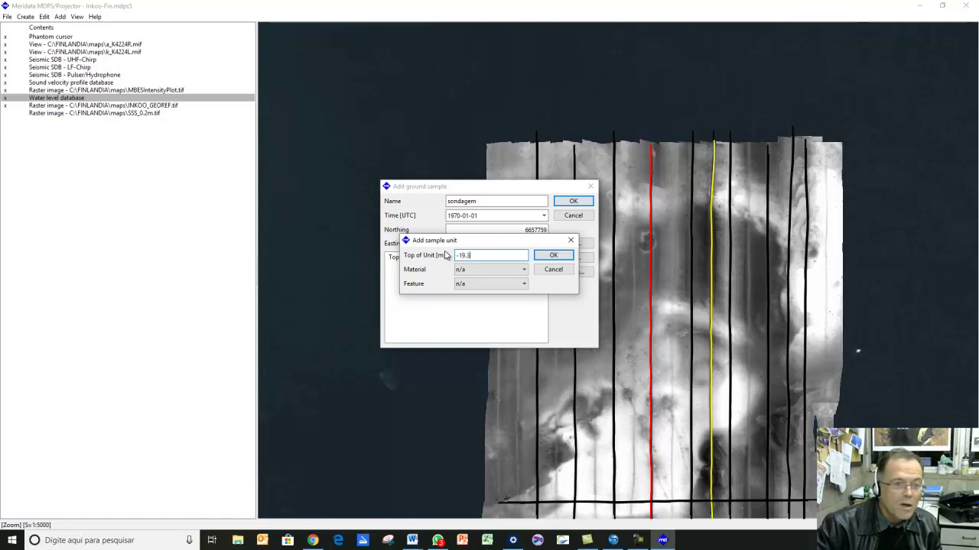
{"action": "left_click", "coordinate": [499, 269]}
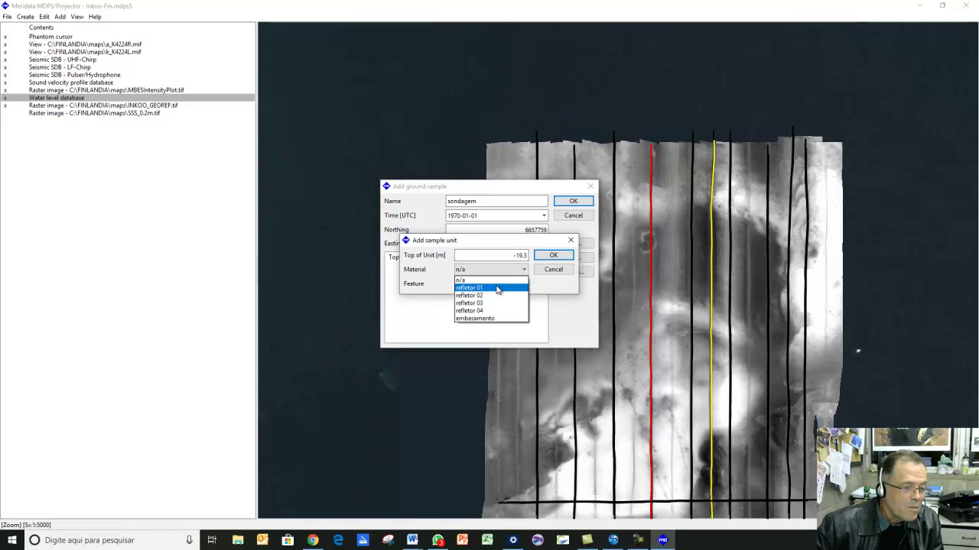
{"action": "left_click", "coordinate": [497, 289]}
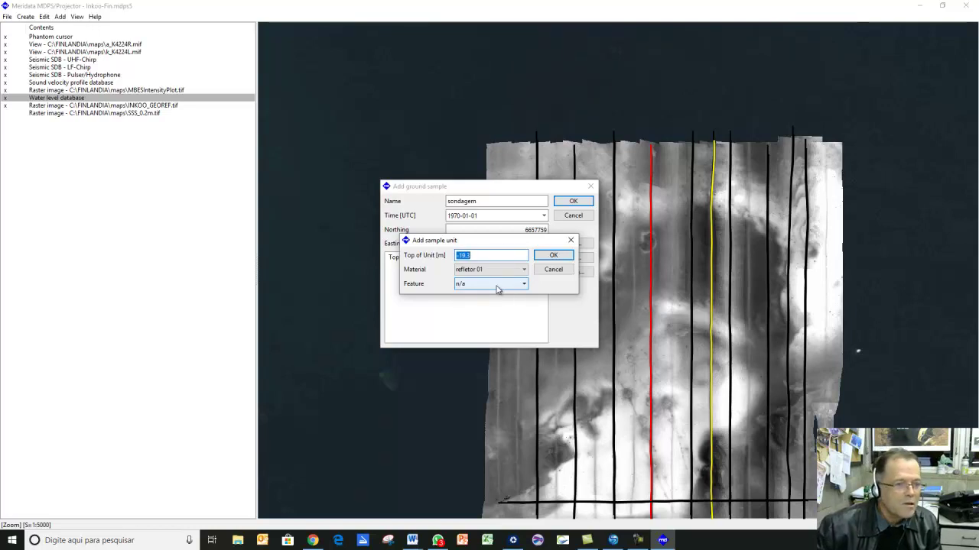
{"action": "left_click", "coordinate": [560, 256]}
Step: Add a second sample unit with its top at -21.37 m and material refletor 02
{"action": "left_click", "coordinate": [573, 258]}
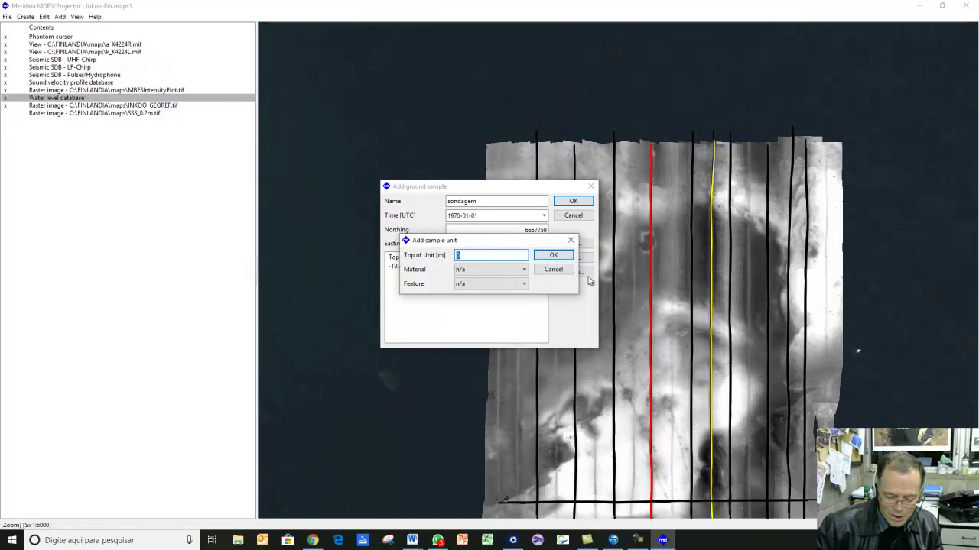
{"action": "type", "text": "-21"}
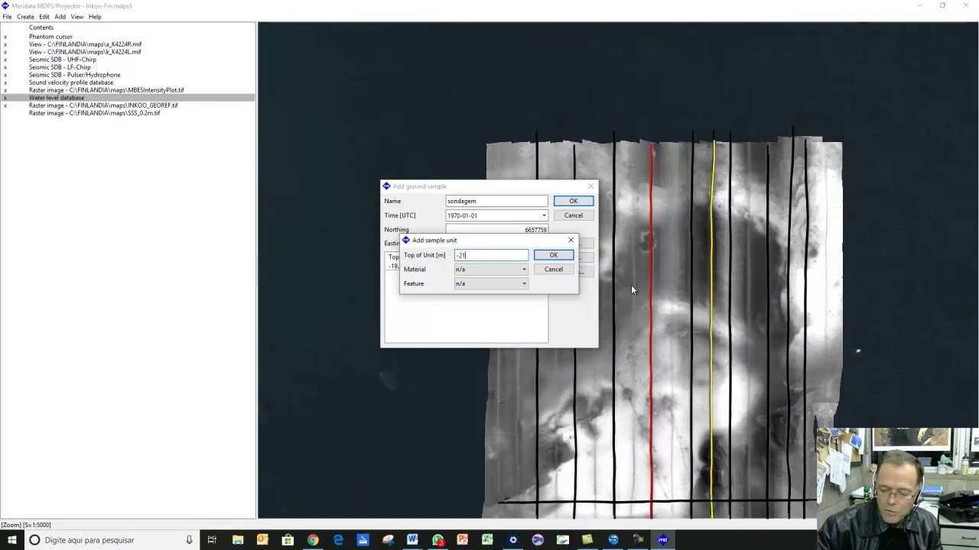
{"action": "type", "text": ".37"}
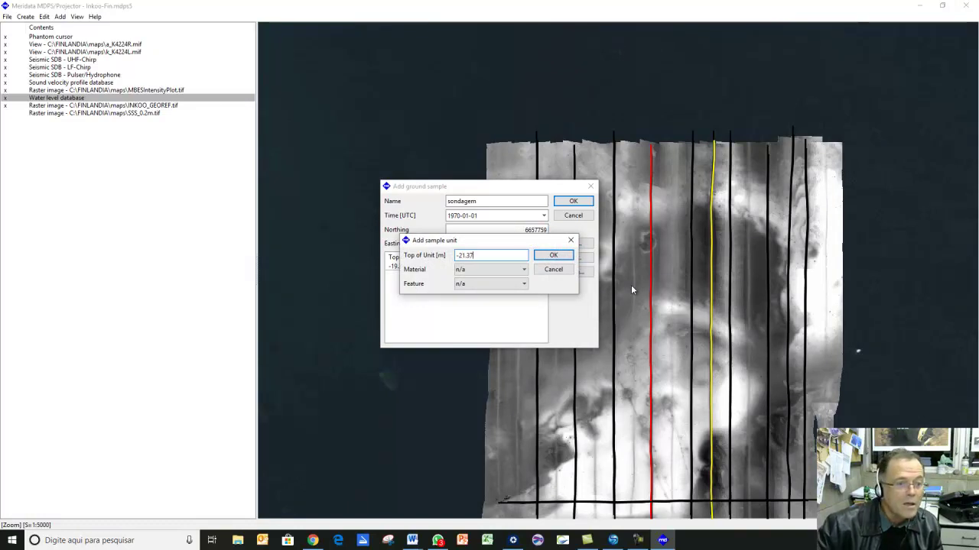
{"action": "left_click", "coordinate": [505, 269]}
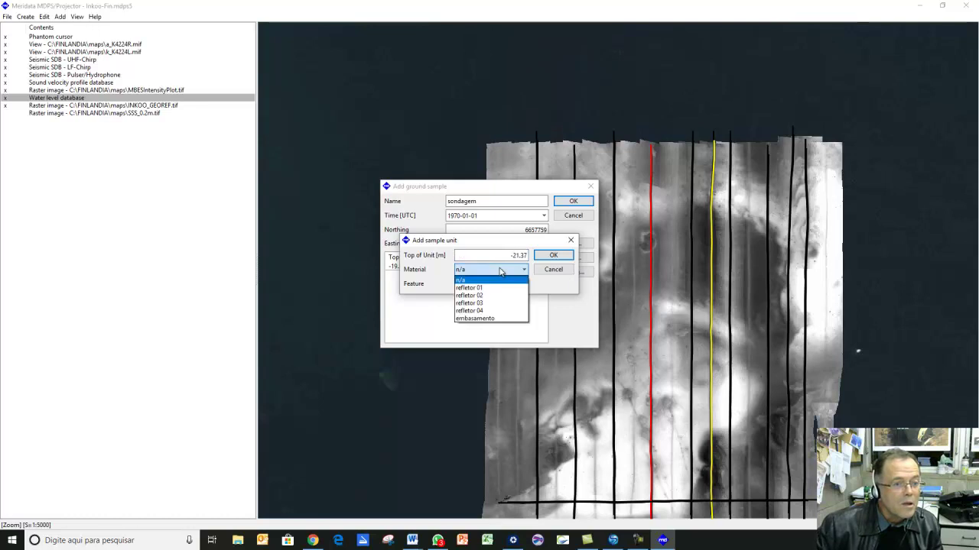
{"action": "left_click", "coordinate": [488, 298]}
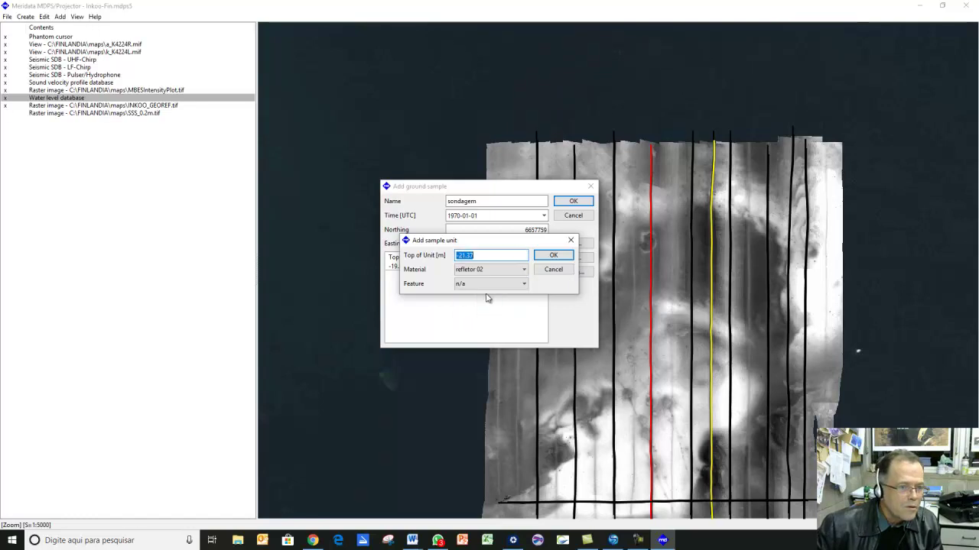
{"action": "left_click", "coordinate": [553, 259]}
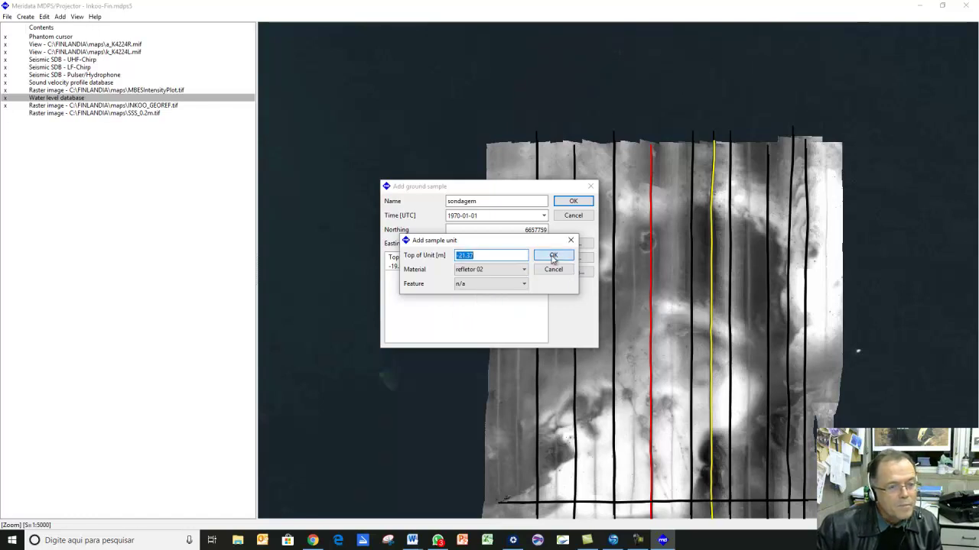
{"action": "left_click", "coordinate": [554, 258]}
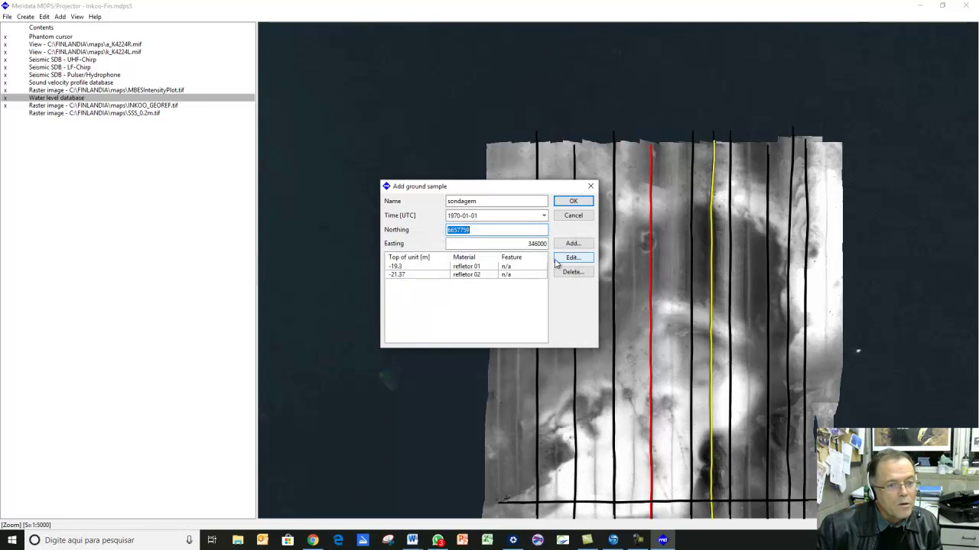
Step: Add a third sample unit with its top at -30.6 m and material refletor 03
{"action": "left_click", "coordinate": [573, 255]}
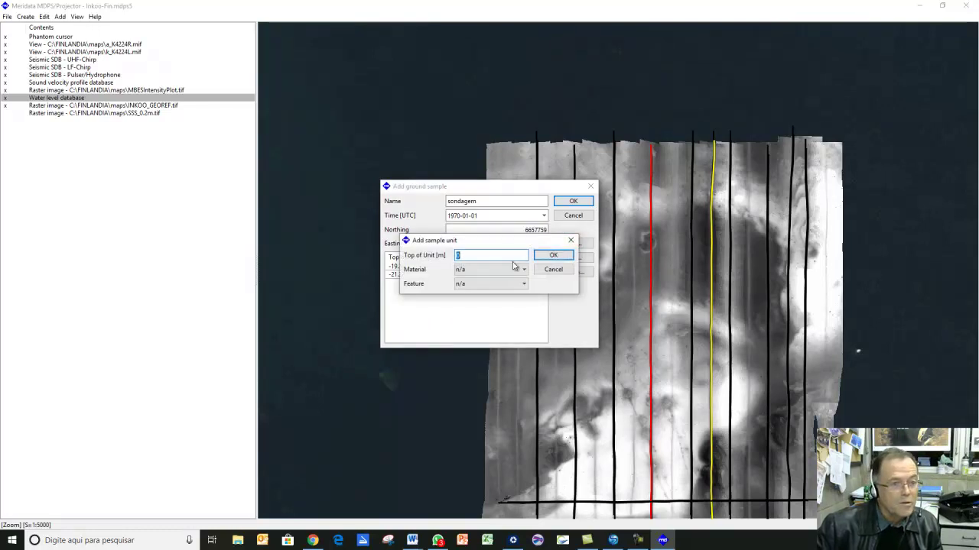
{"action": "type", "text": "-"}
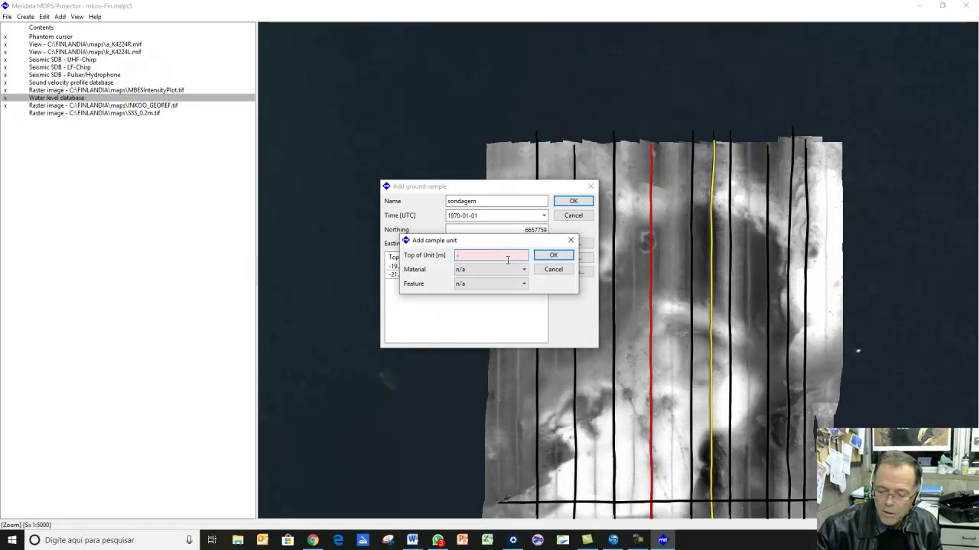
{"action": "type", "text": "30.6"}
{"action": "key", "text": "Tab"}
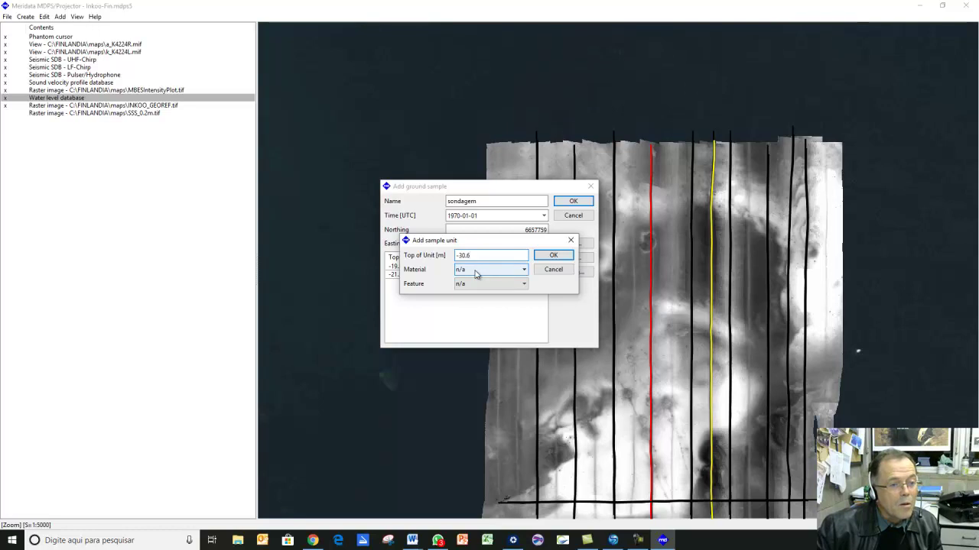
{"action": "left_click", "coordinate": [475, 273]}
{"action": "left_click", "coordinate": [501, 304]}
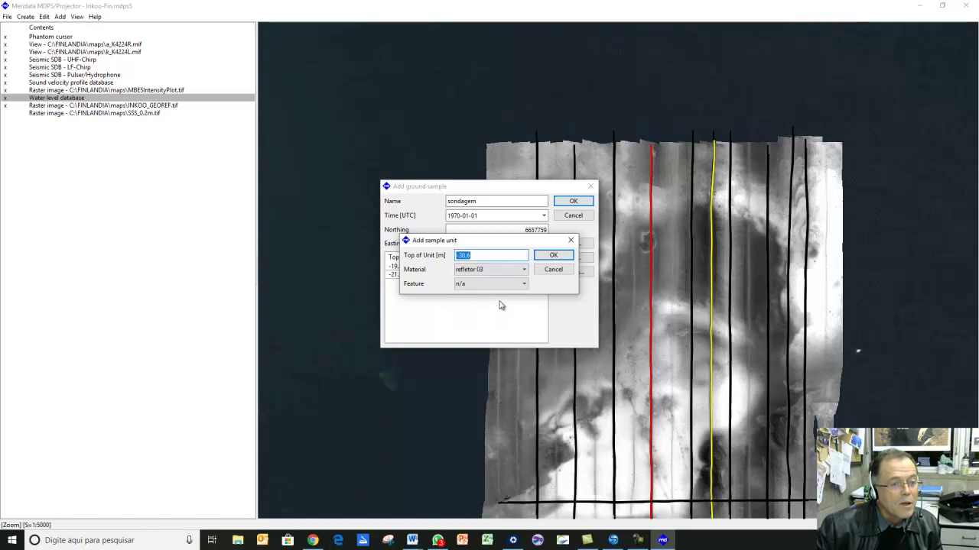
{"action": "left_click", "coordinate": [555, 257]}
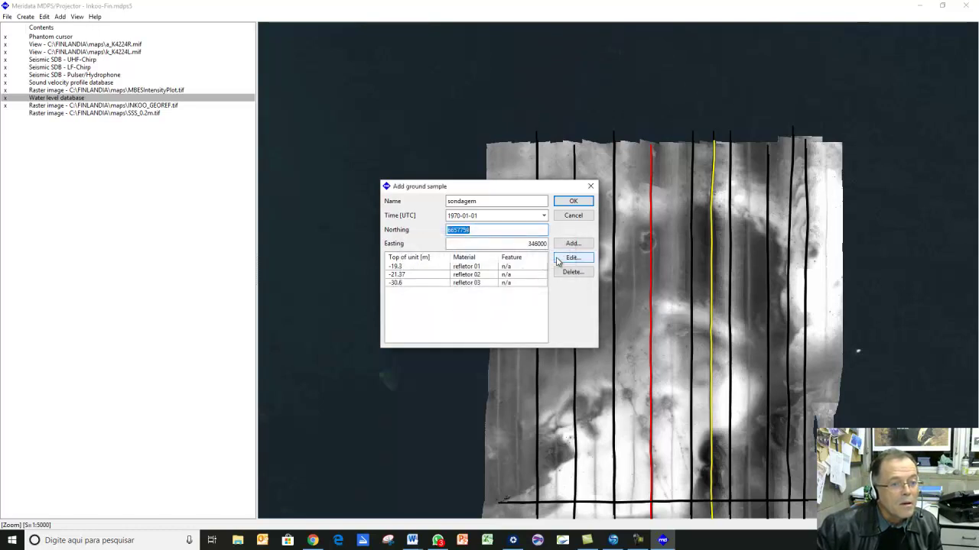
Step: Add a fourth sample unit with its top at -37.3 m and material refletor 04
{"action": "left_click", "coordinate": [572, 243]}
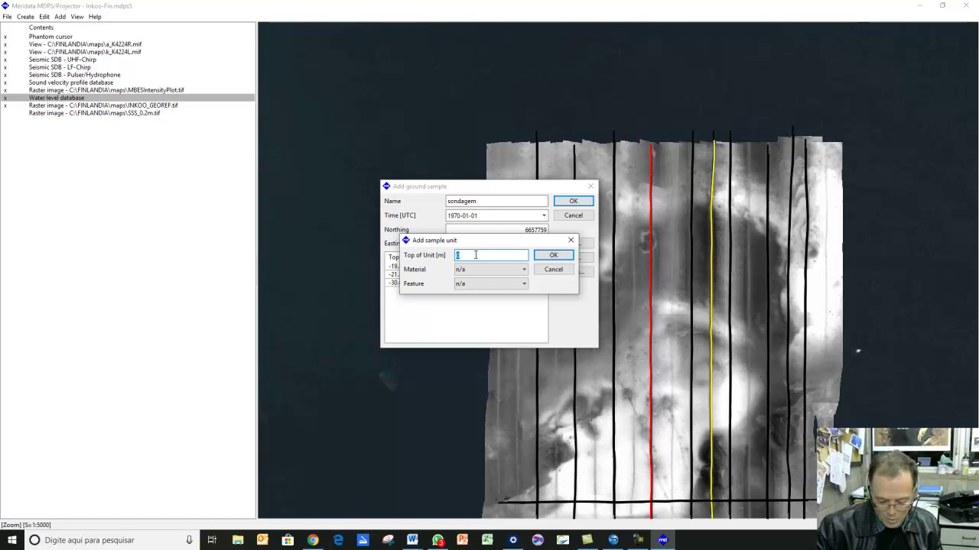
{"action": "type", "text": "-"}
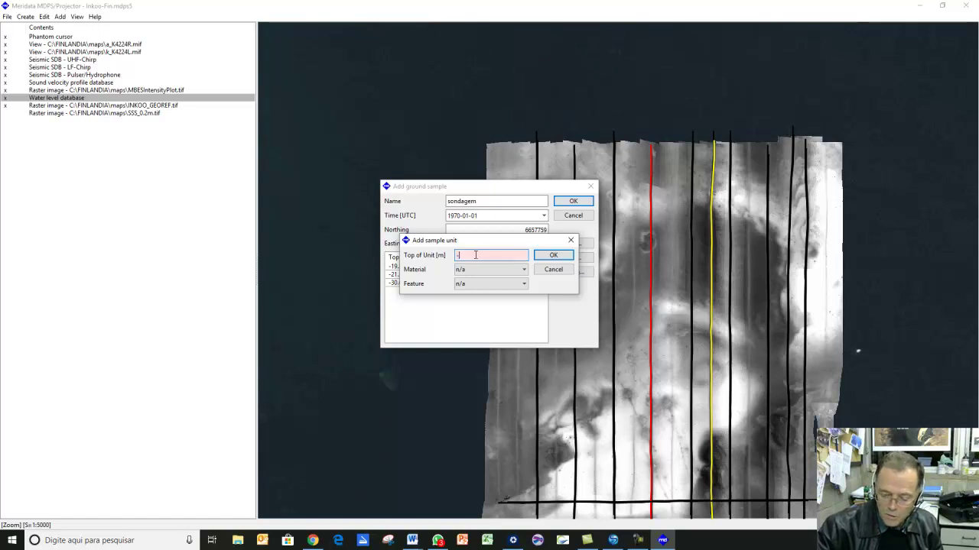
{"action": "type", "text": "37.3"}
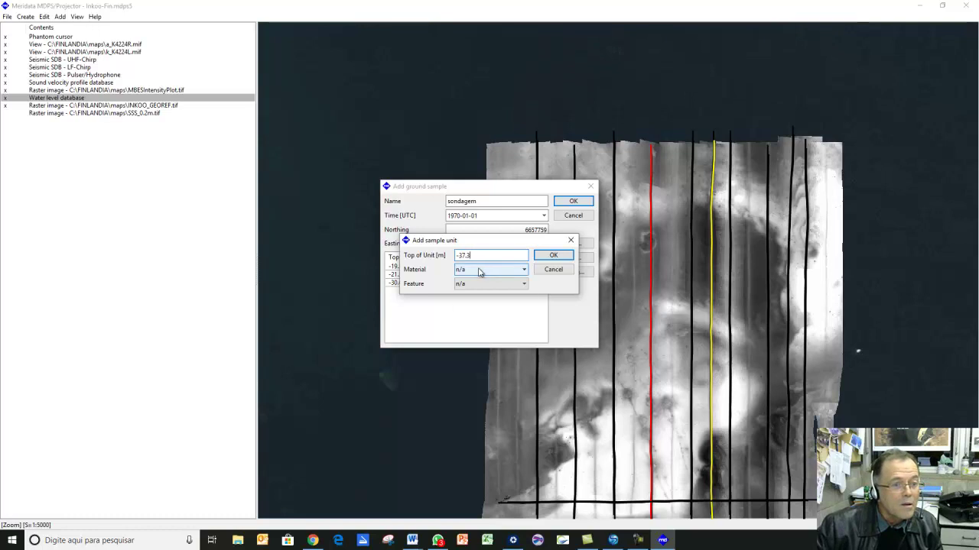
{"action": "left_click", "coordinate": [482, 271]}
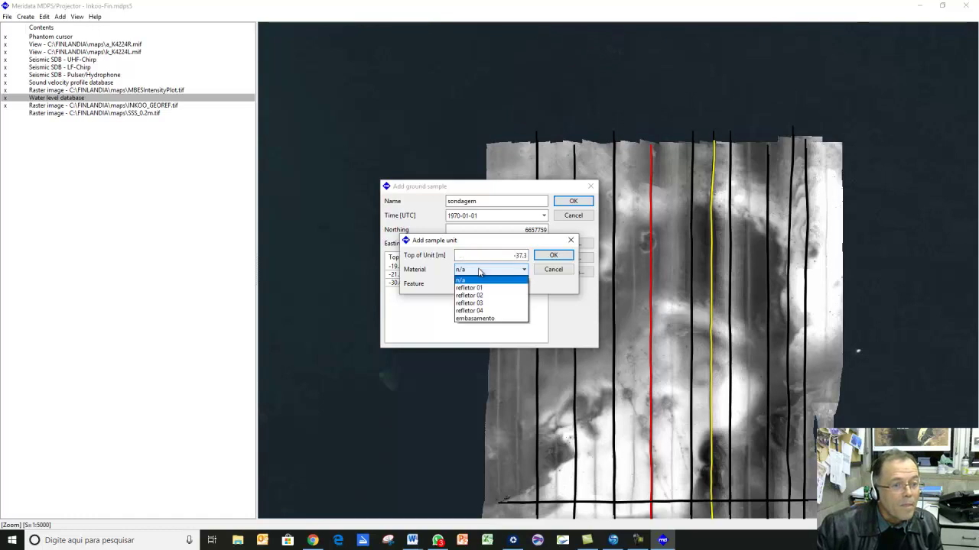
{"action": "left_click", "coordinate": [490, 310]}
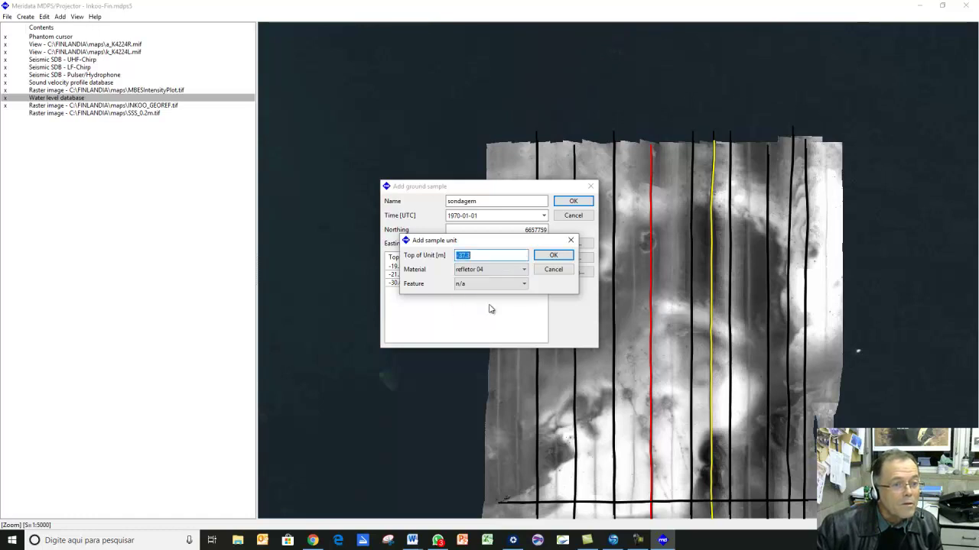
{"action": "left_click", "coordinate": [552, 255]}
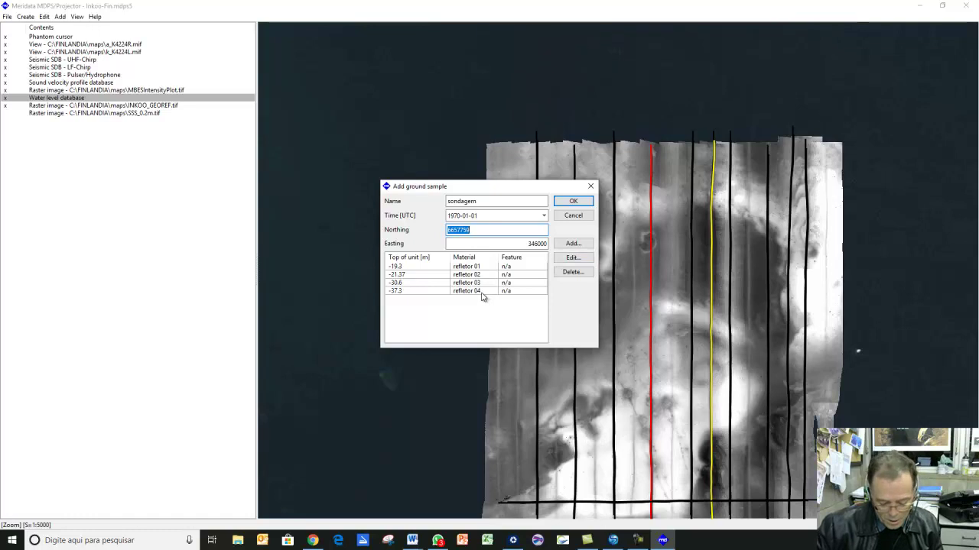
Step: Add a fifth sample unit with its top at -47.2 m and material embasamento, and save the ground sample to the database
{"action": "left_click", "coordinate": [572, 245]}
{"action": "type", "text": "-"}
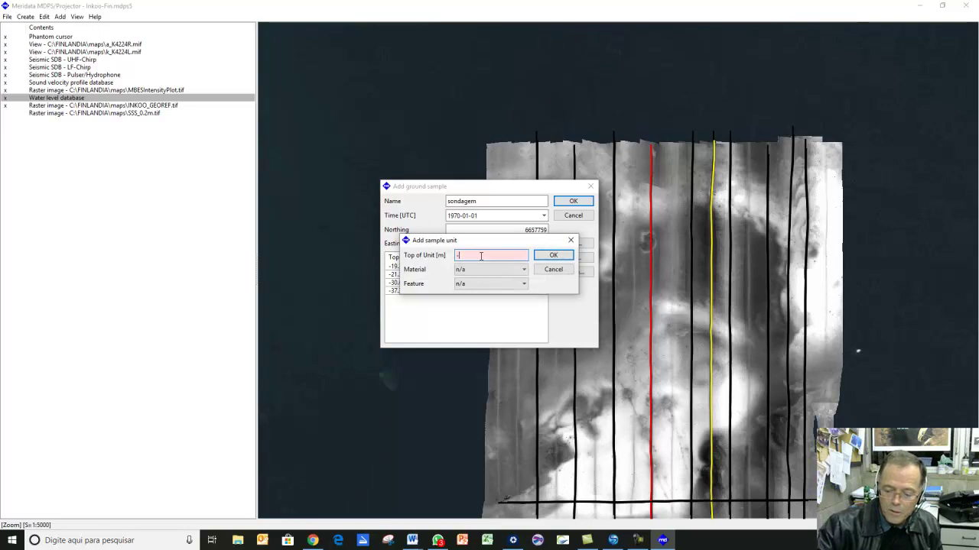
{"action": "type", "text": "47.2"}
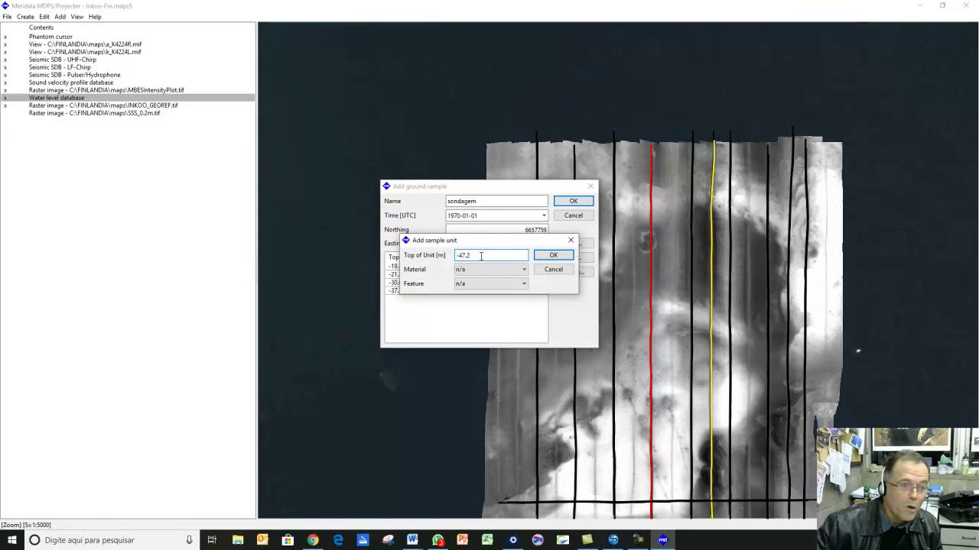
{"action": "left_click", "coordinate": [496, 269]}
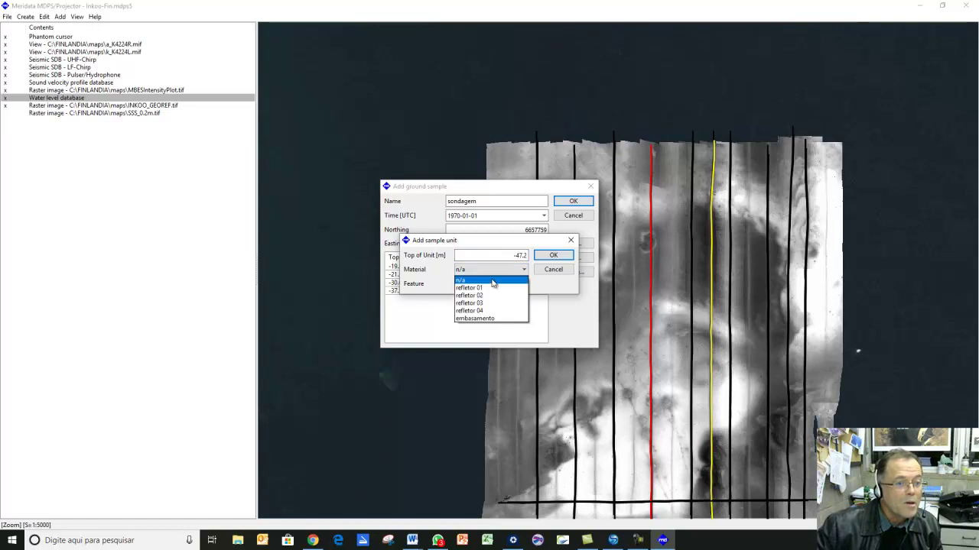
{"action": "left_click", "coordinate": [501, 320]}
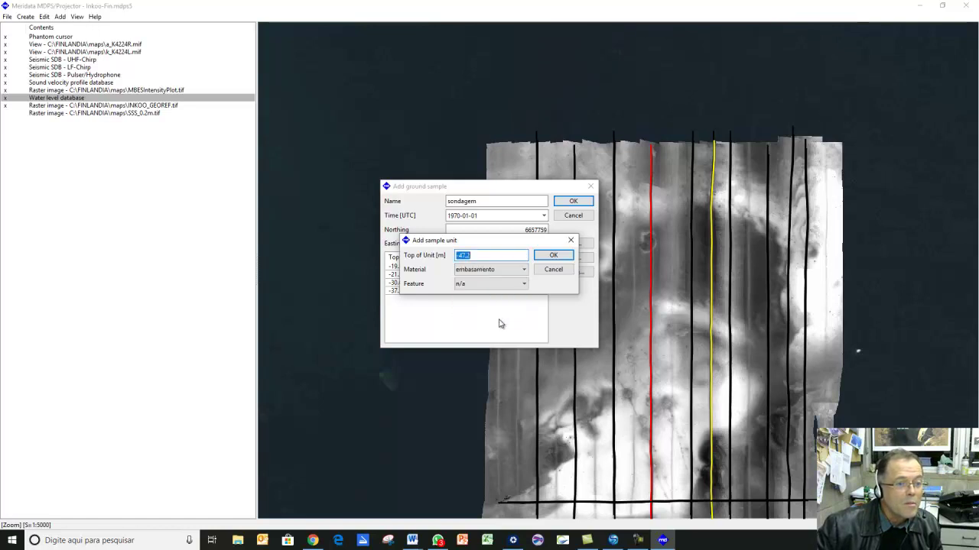
{"action": "left_click", "coordinate": [553, 256]}
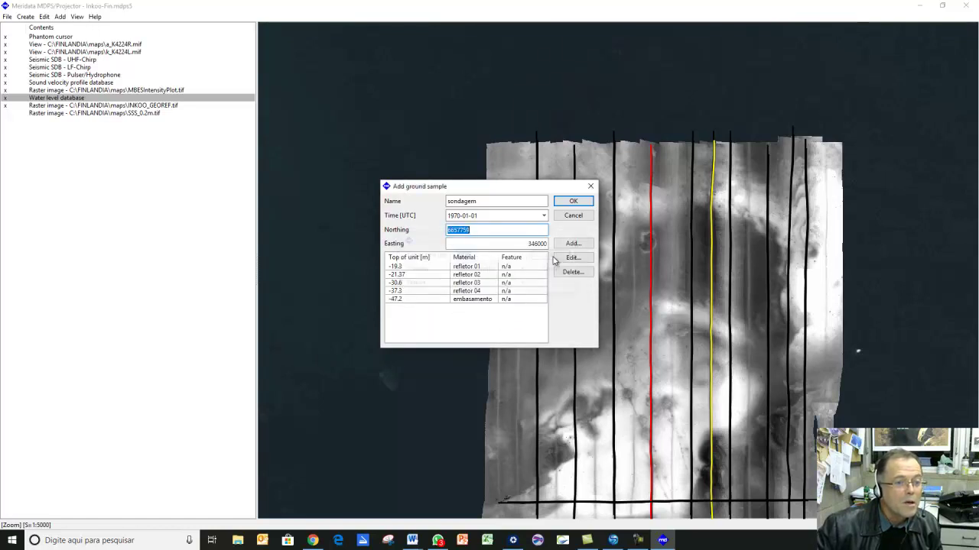
{"action": "left_click", "coordinate": [576, 204]}
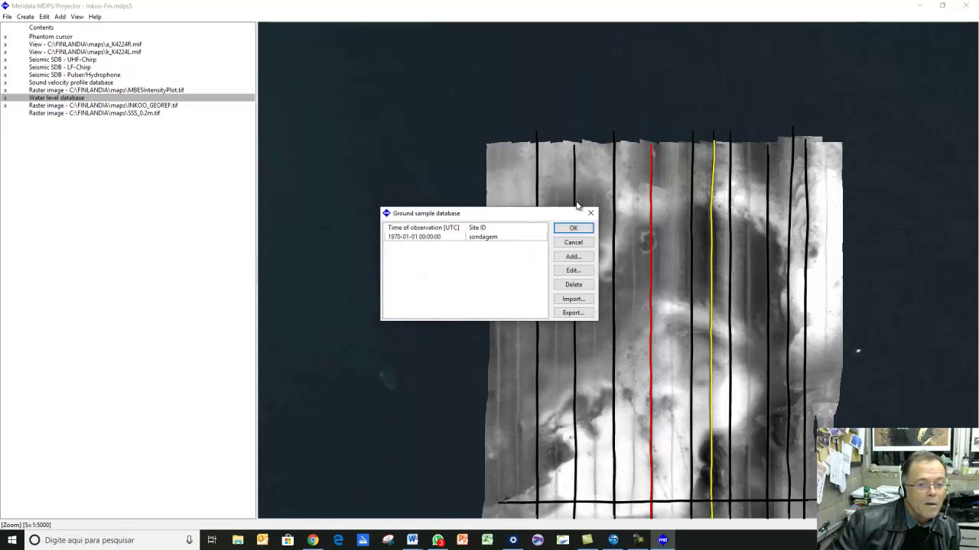
{"action": "left_click", "coordinate": [576, 228]}
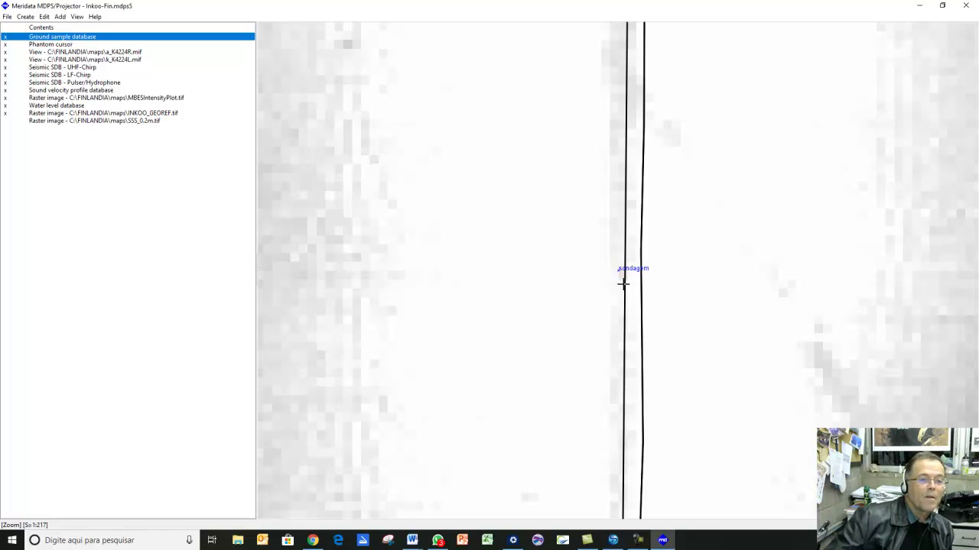
Step: Select the UHF-Chirp seismic line 20140705_130558 that passes through the sondagem point and open its profile
{"action": "scroll", "coordinate": [623, 284], "scroll_direction": "down", "scroll_amount": 3}
{"action": "scroll", "coordinate": [621, 282], "scroll_direction": "down", "scroll_amount": 2}
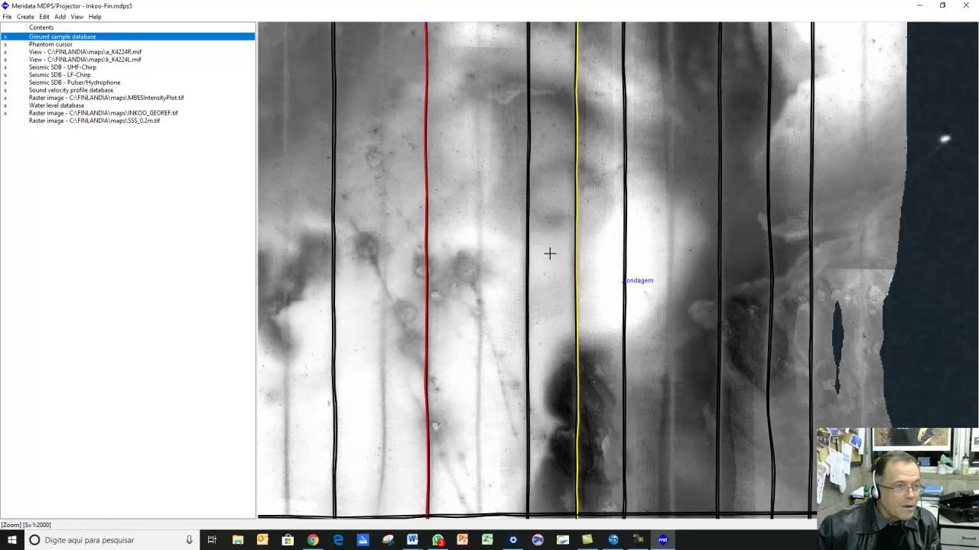
{"action": "left_click", "coordinate": [91, 69]}
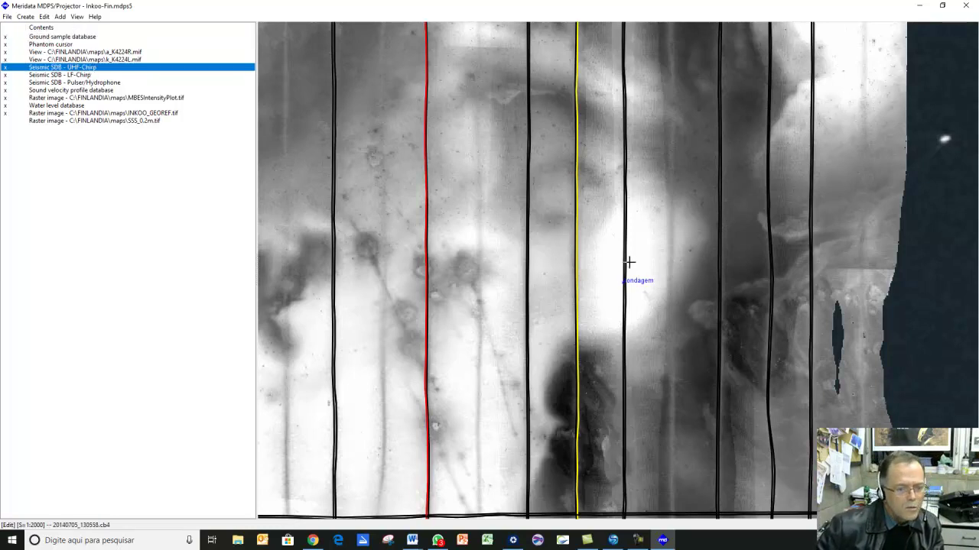
{"action": "right_click", "coordinate": [626, 263]}
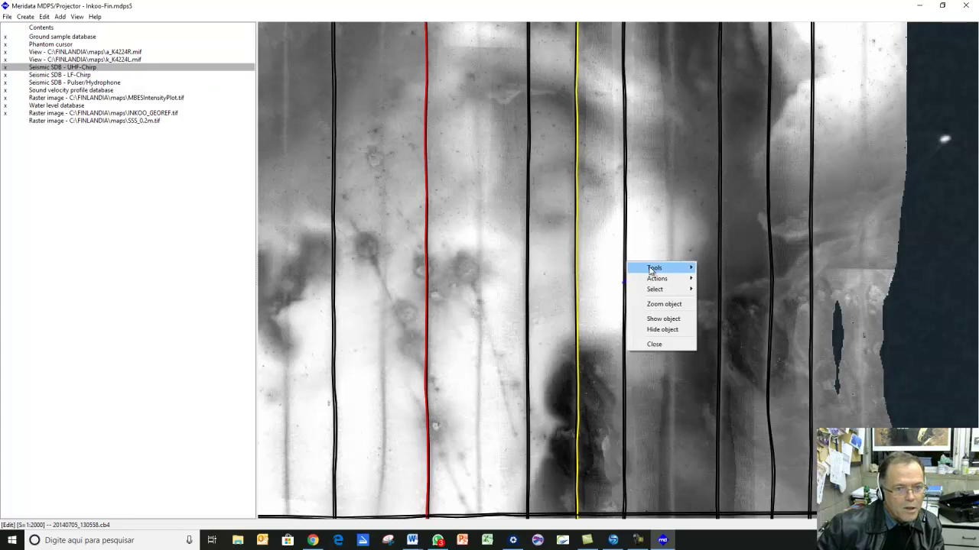
{"action": "left_click", "coordinate": [624, 237]}
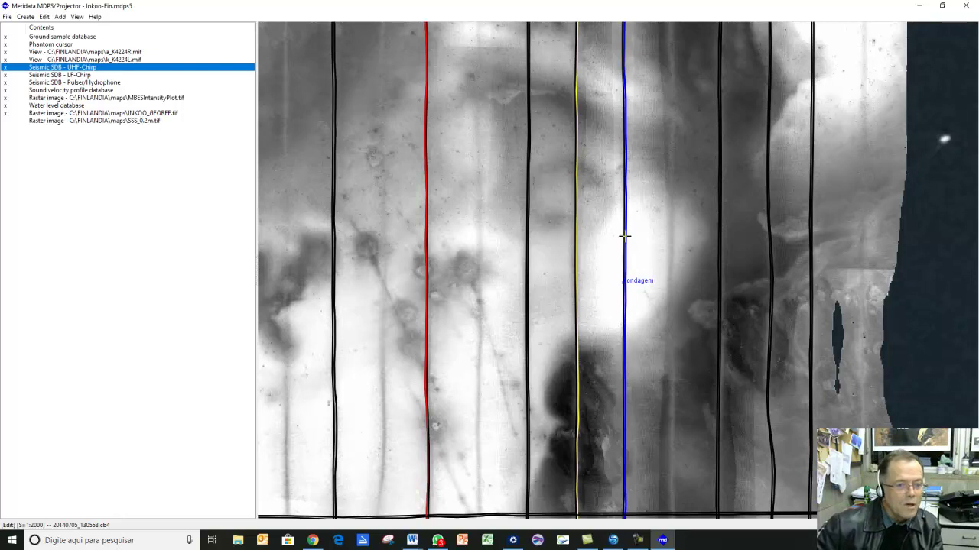
{"action": "double_click", "coordinate": [624, 237]}
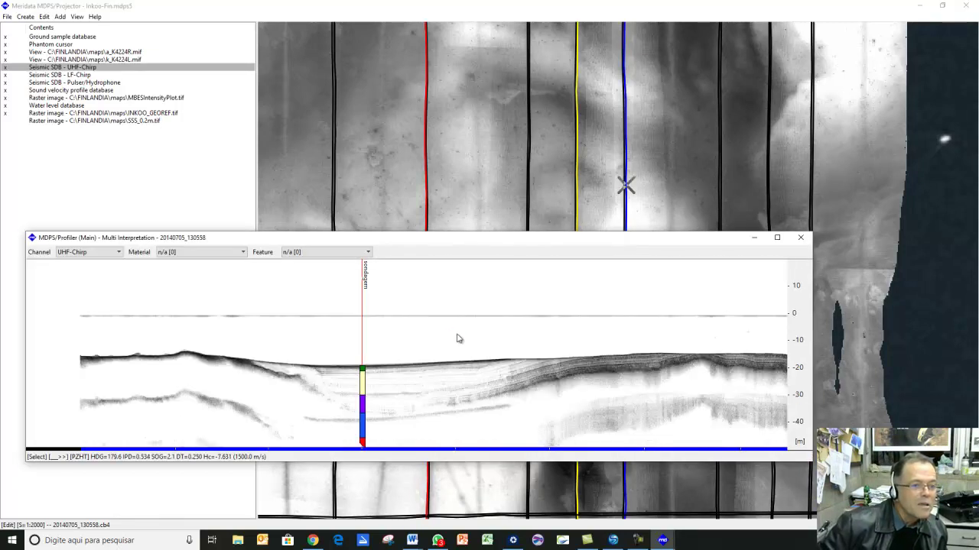
Step: Make the profile window narrower and taller and place it beside the sondagem point so the map marker stays uncovered
{"action": "left_click_drag", "start_coordinate": [450, 241], "coordinate": [551, 215]}
{"action": "left_click_drag", "start_coordinate": [917, 321], "coordinate": [581, 321]}
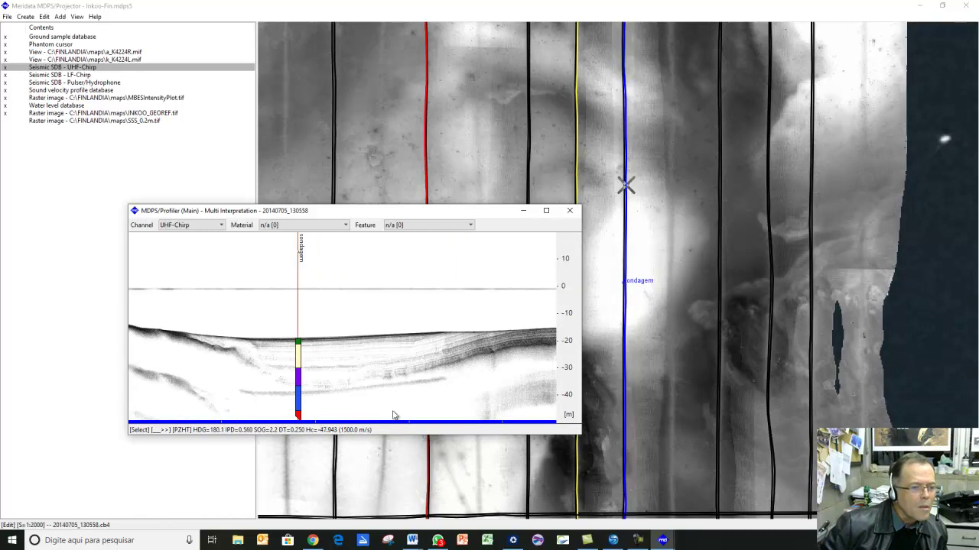
{"action": "left_click", "coordinate": [406, 180]}
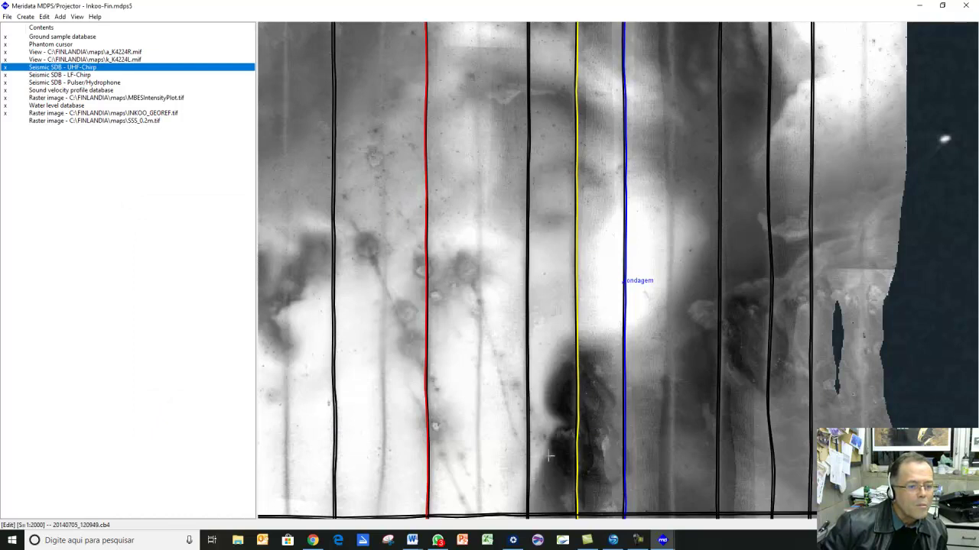
{"action": "mouse_move", "coordinate": [662, 540]}
{"action": "left_click", "coordinate": [709, 499]}
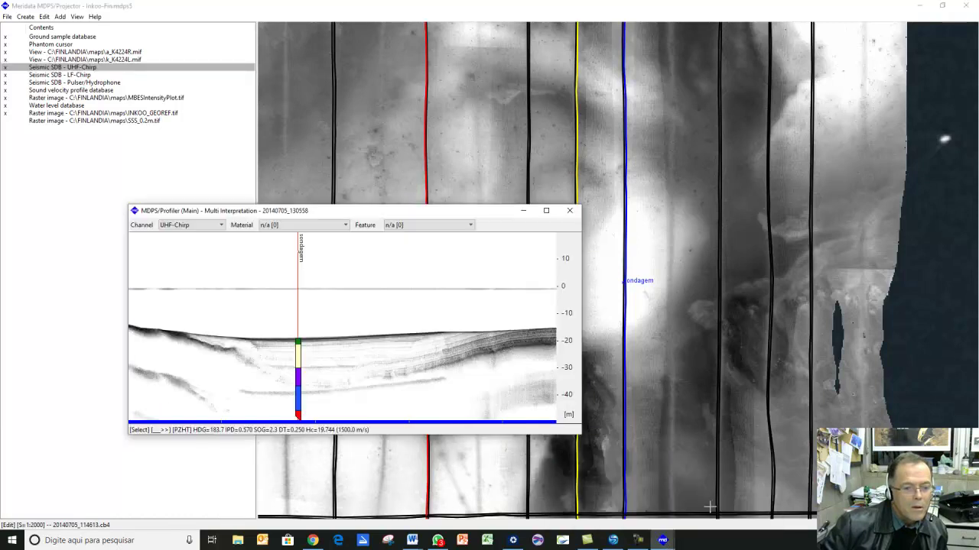
{"action": "left_click_drag", "start_coordinate": [393, 434], "coordinate": [388, 513]}
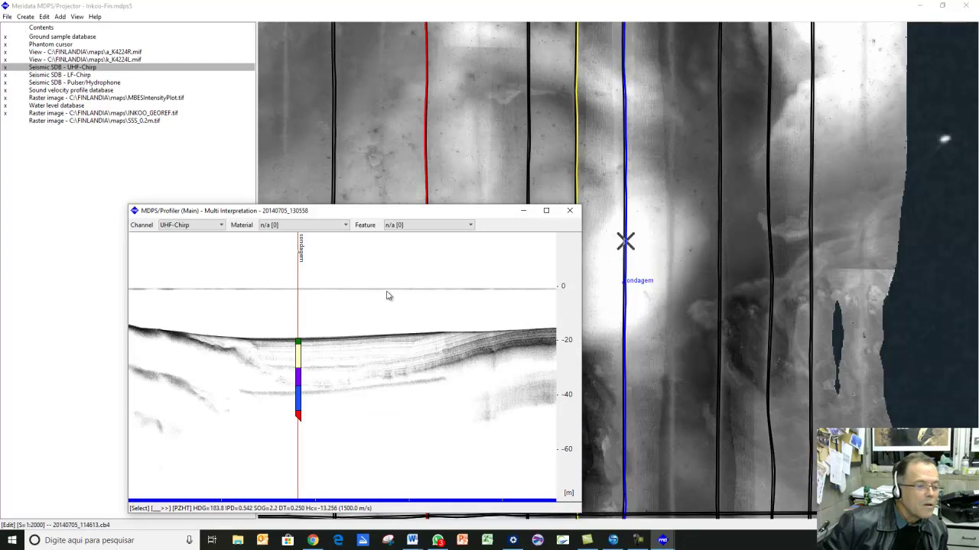
{"action": "left_click_drag", "start_coordinate": [405, 215], "coordinate": [377, 204]}
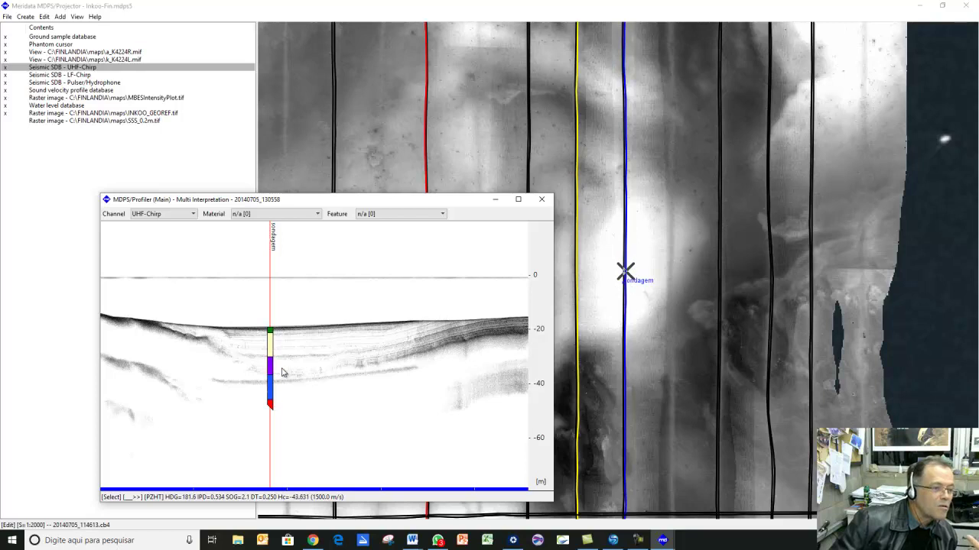
Step: Compare the borehole column with the reflectors in the LF-Chirp, Pulser/Hydrophone and UHF-Chirp channels, examining Pulser/Hydrophone closely around the borehole
{"action": "left_click", "coordinate": [172, 217]}
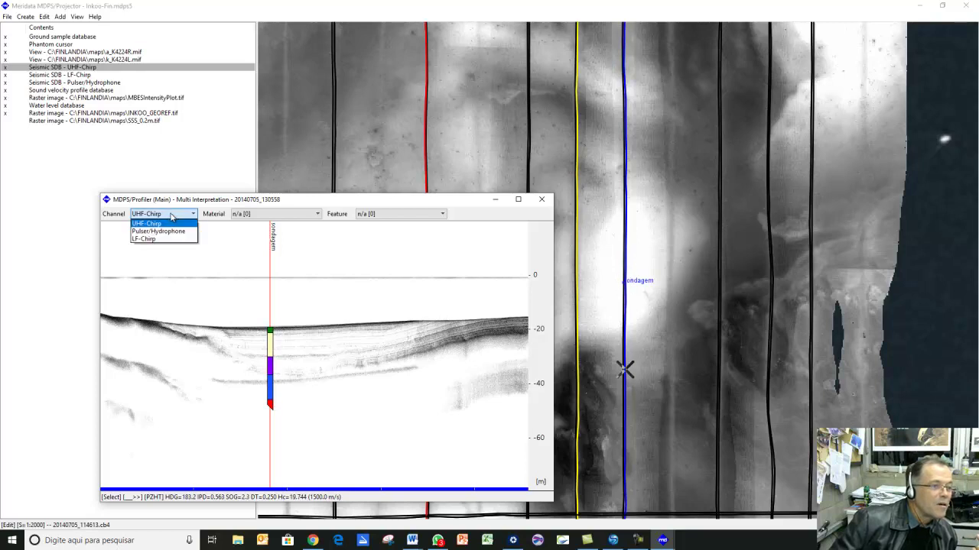
{"action": "left_click", "coordinate": [159, 238]}
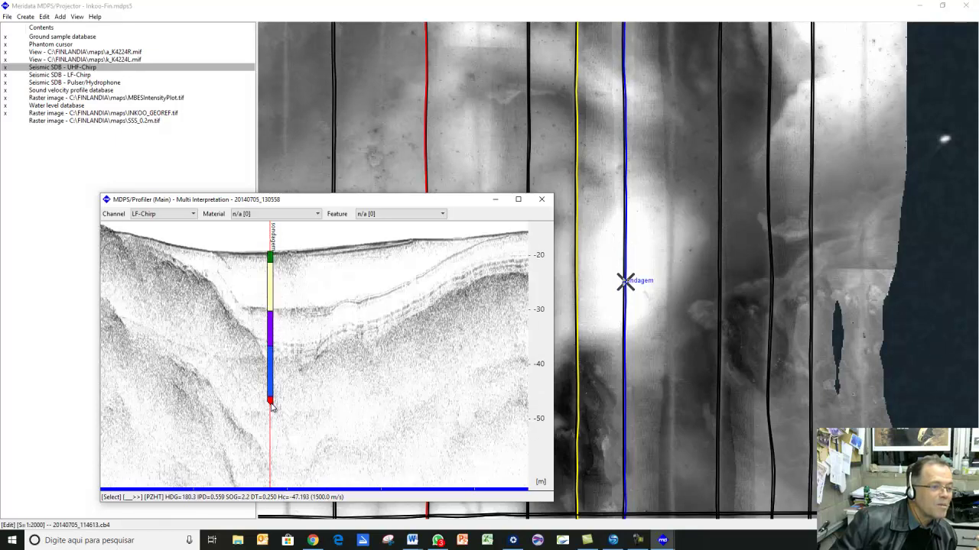
{"action": "left_click", "coordinate": [164, 217]}
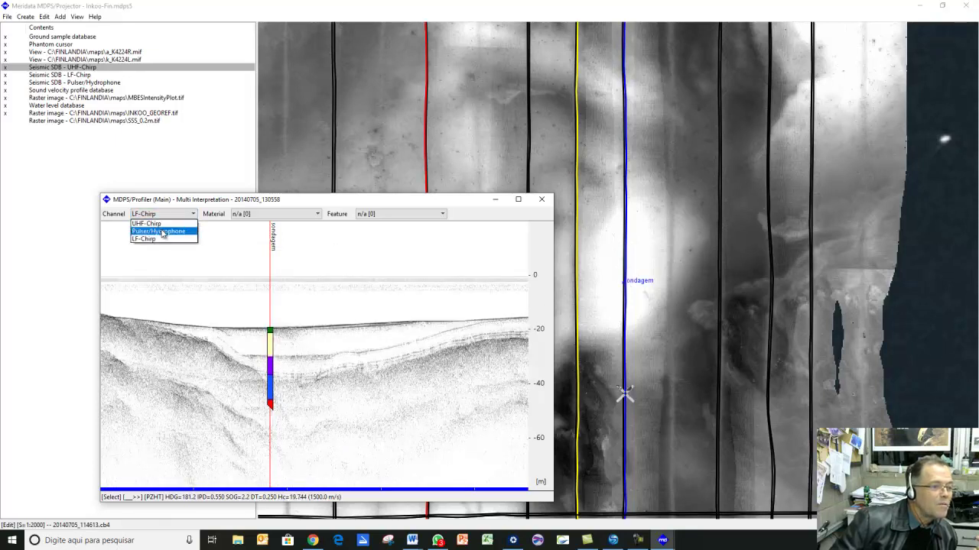
{"action": "left_click", "coordinate": [162, 231]}
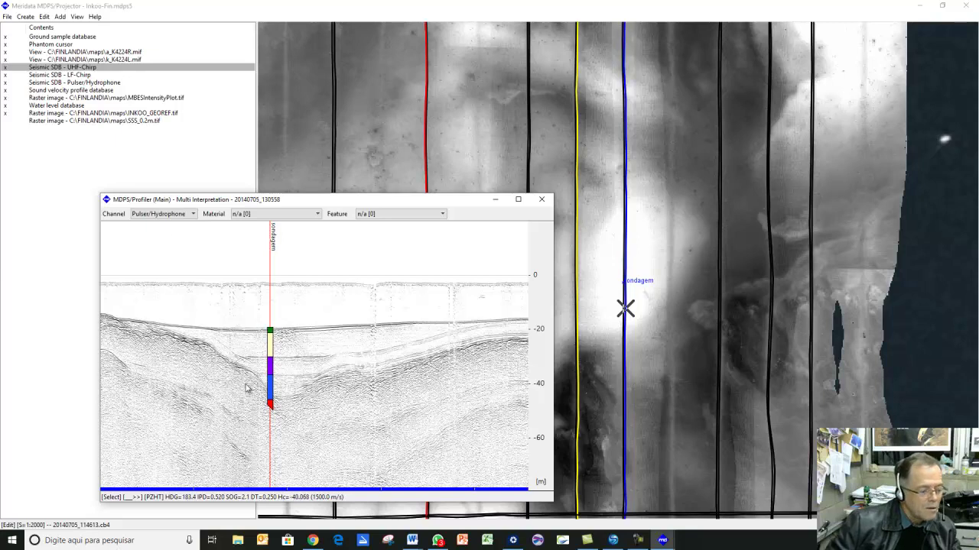
{"action": "key", "text": "Up"}
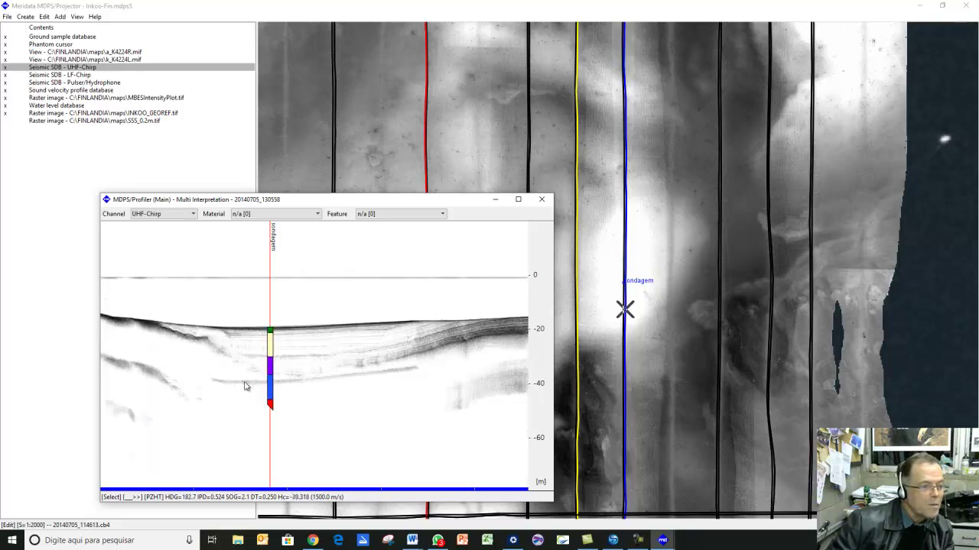
{"action": "key", "text": "Down"}
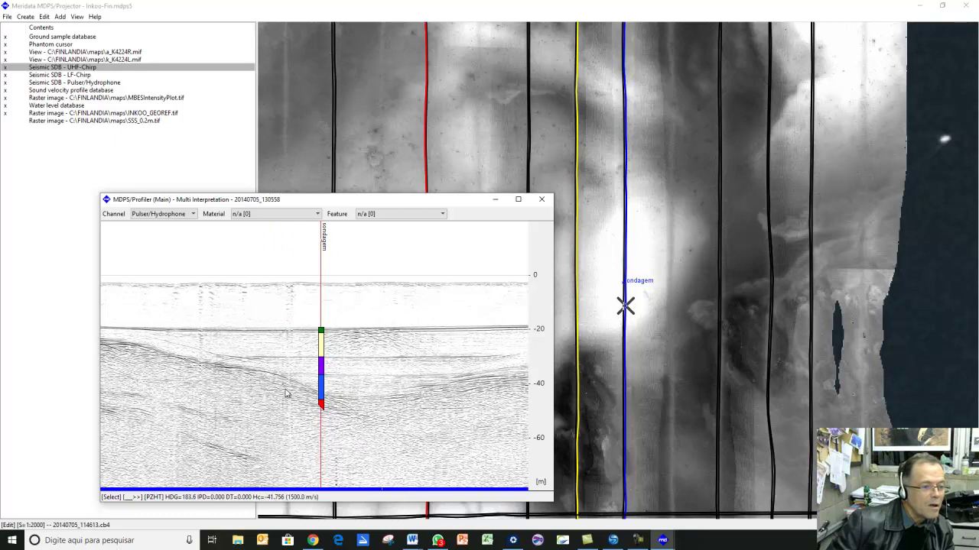
{"action": "scroll", "coordinate": [287, 393], "scroll_direction": "down", "scroll_amount": 1}
{"action": "scroll", "coordinate": [286, 393], "scroll_direction": "up", "scroll_amount": 2}
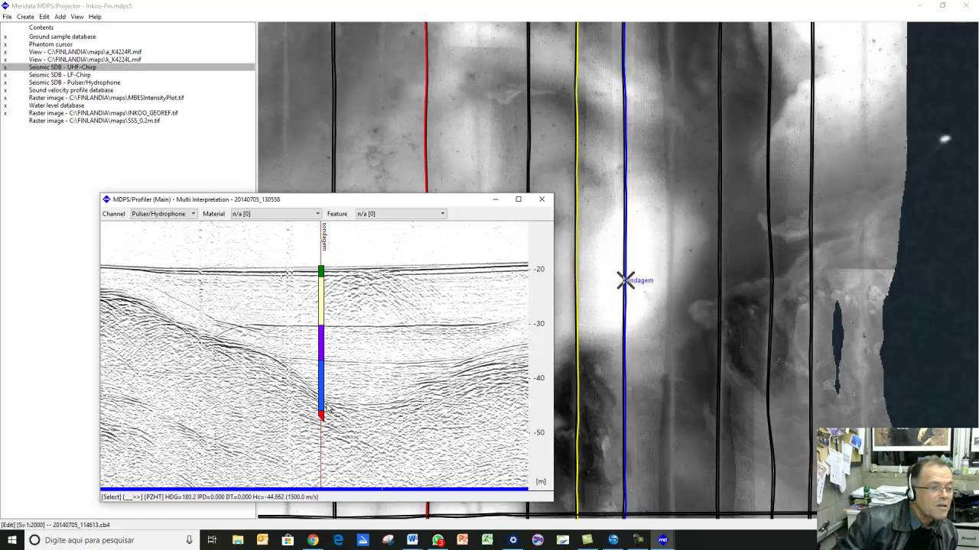
Step: Close the seismic profile of line 20140705_130558 and show the whole survey area on the map at 1:10000
{"action": "scroll", "coordinate": [324, 347], "scroll_direction": "down", "scroll_amount": 2}
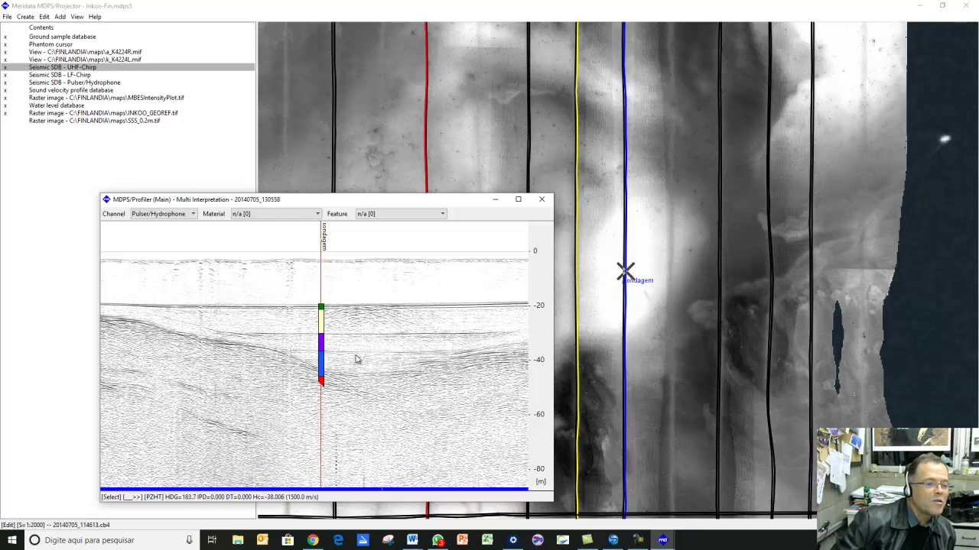
{"action": "left_click", "coordinate": [541, 199]}
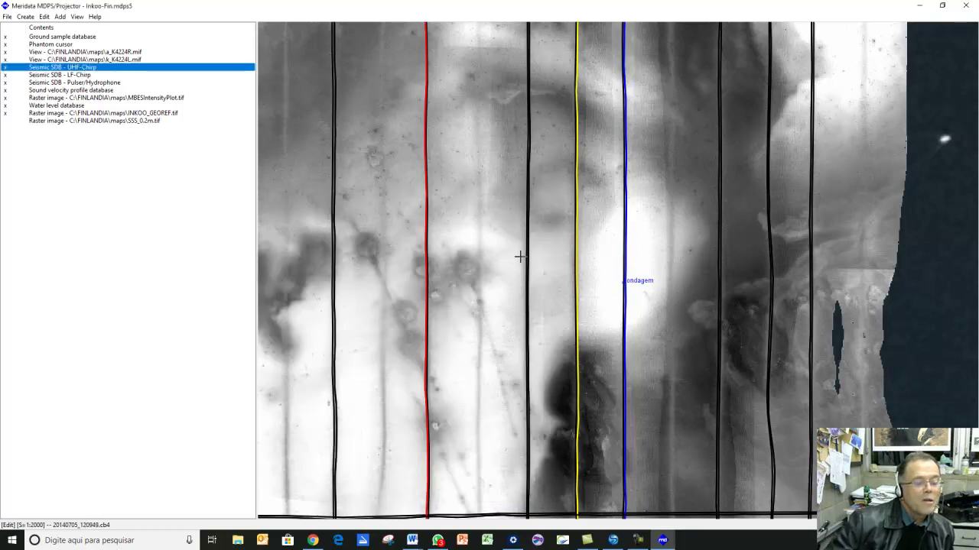
{"action": "scroll", "coordinate": [519, 257], "scroll_direction": "down", "scroll_amount": 2}
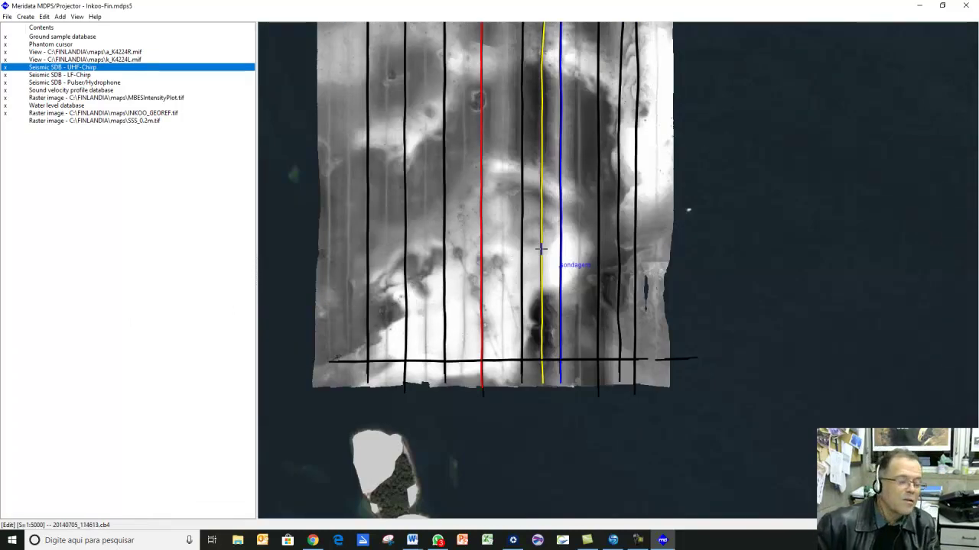
{"action": "left_click_drag", "start_coordinate": [588, 233], "coordinate": [613, 281]}
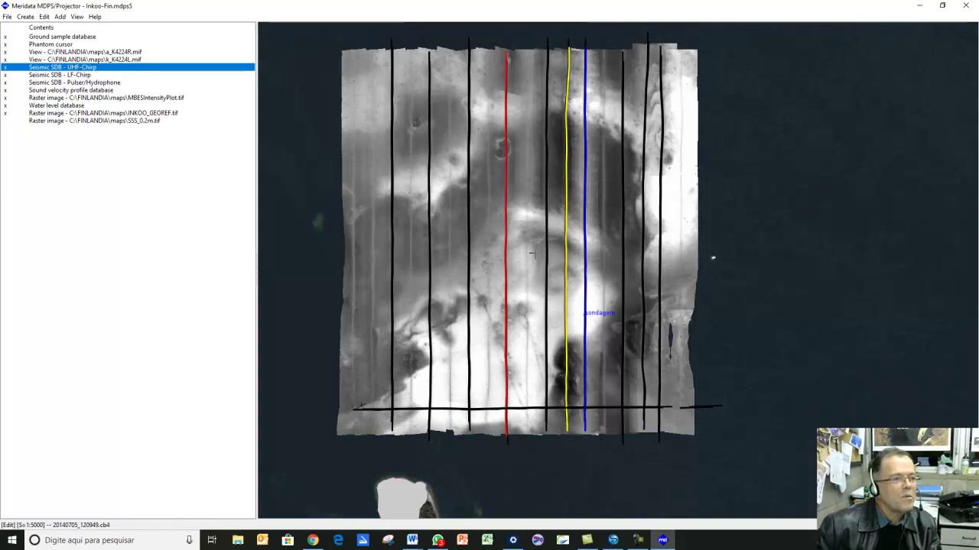
{"action": "scroll", "coordinate": [492, 241], "scroll_direction": "down", "scroll_amount": 2}
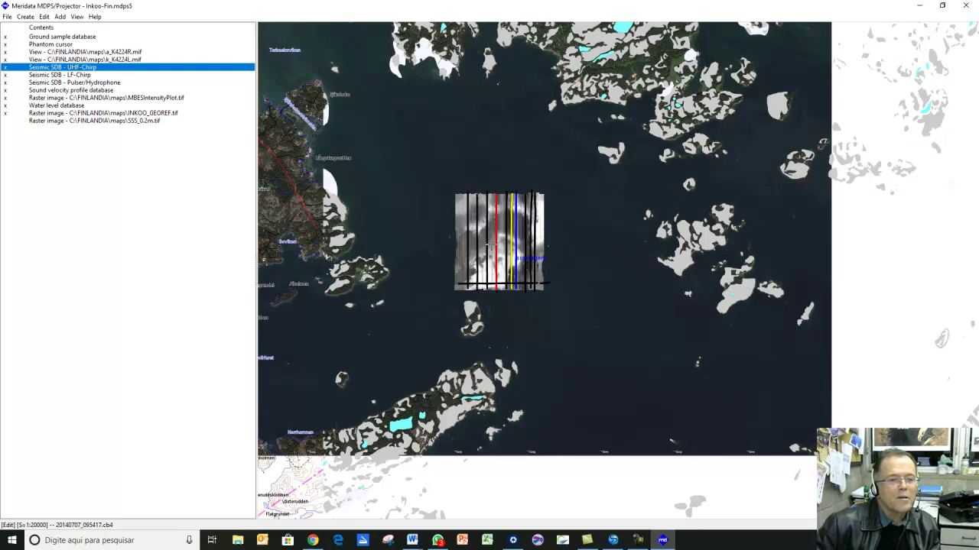
{"action": "scroll", "coordinate": [488, 244], "scroll_direction": "up", "scroll_amount": 1}
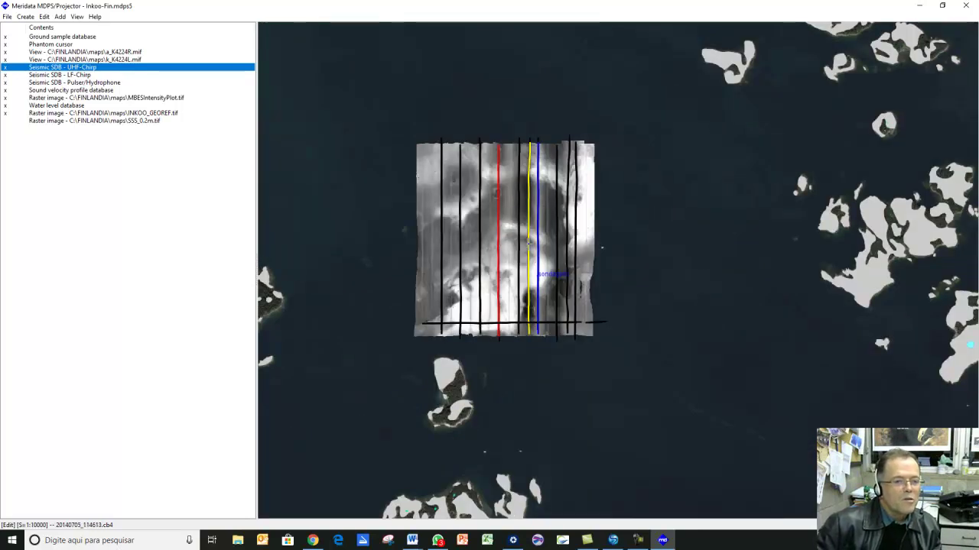
Step: Set up an export of the UHF-Chirp seismic interpretation in Surfer DAT format with CRS 4258 - ETRS89 (Geographic), based on density
{"action": "right_click", "coordinate": [346, 174]}
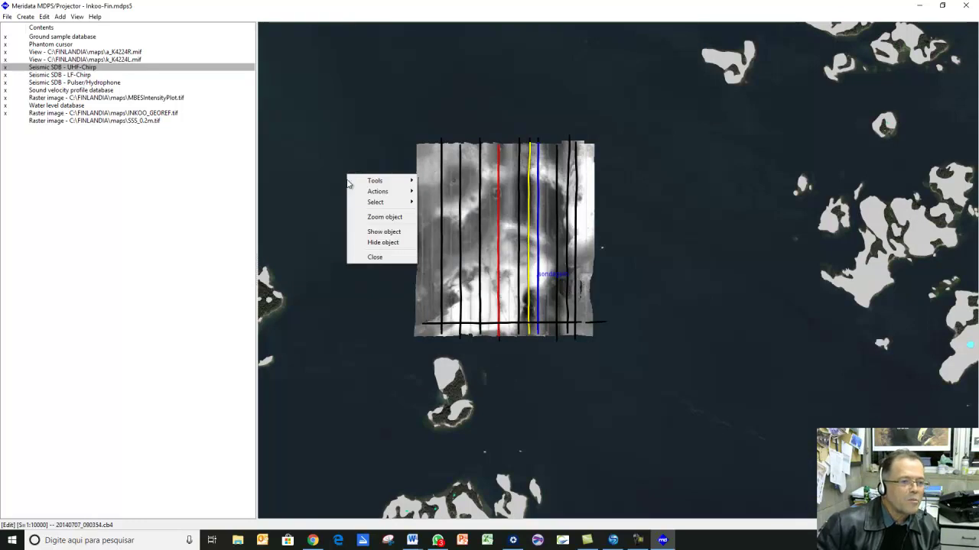
{"action": "mouse_move", "coordinate": [381, 191]}
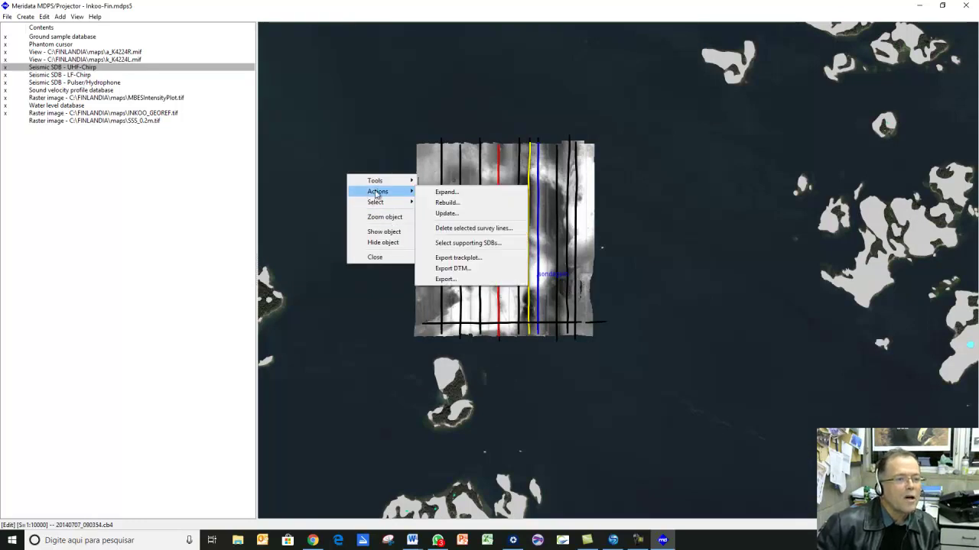
{"action": "left_click", "coordinate": [459, 280]}
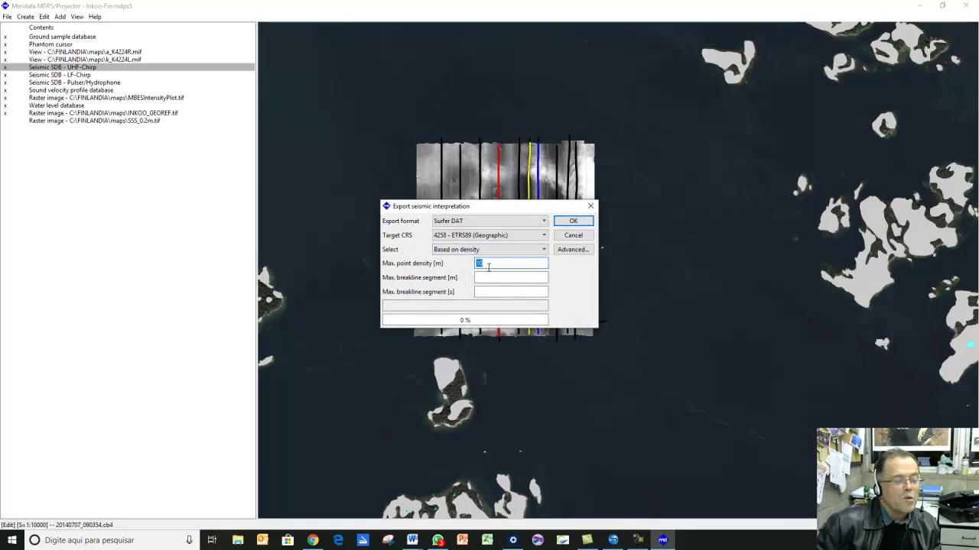
{"action": "left_click", "coordinate": [464, 222]}
{"action": "left_click", "coordinate": [464, 223]}
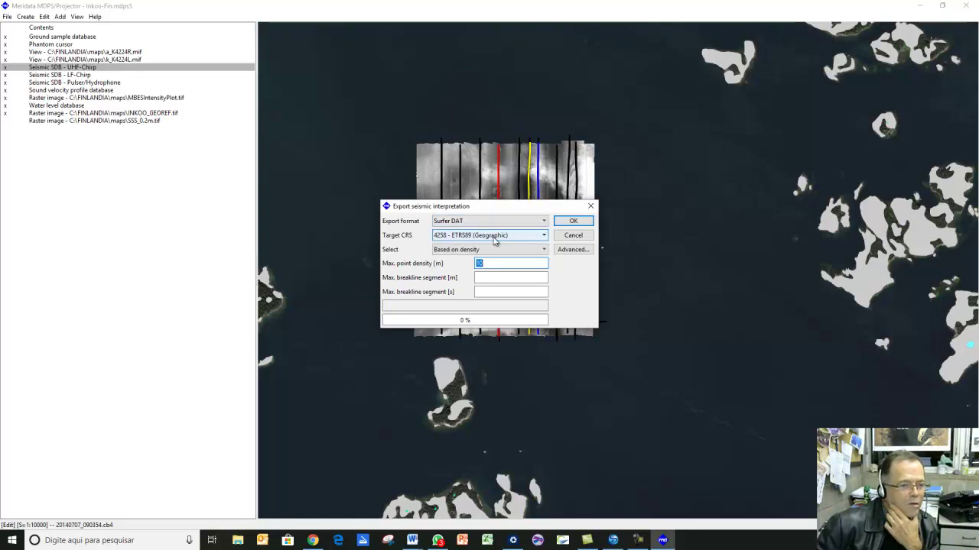
Step: Include materials refletor 01 to 04 and embasamento, plus the Bottom and n/a features, in the export
{"action": "left_click", "coordinate": [572, 250]}
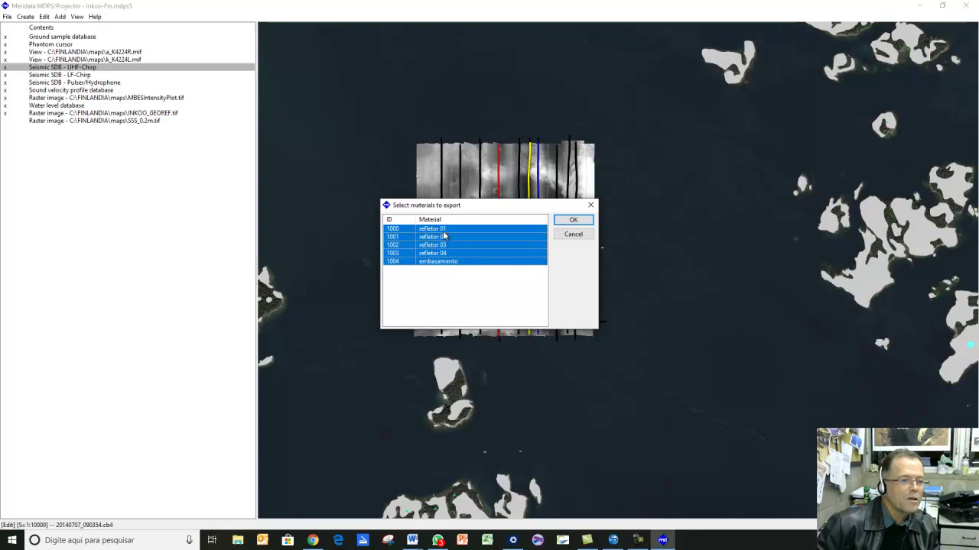
{"action": "left_click", "coordinate": [573, 221]}
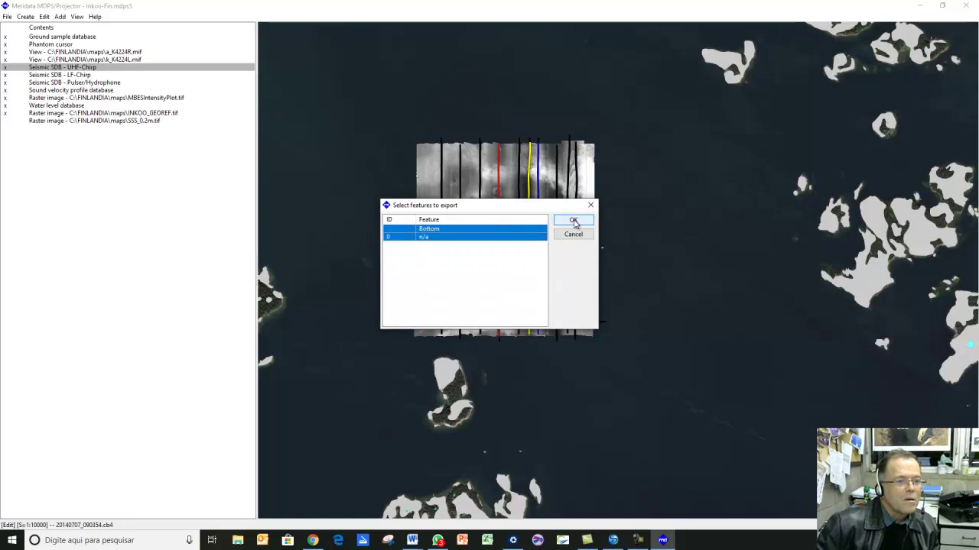
{"action": "left_click", "coordinate": [573, 221]}
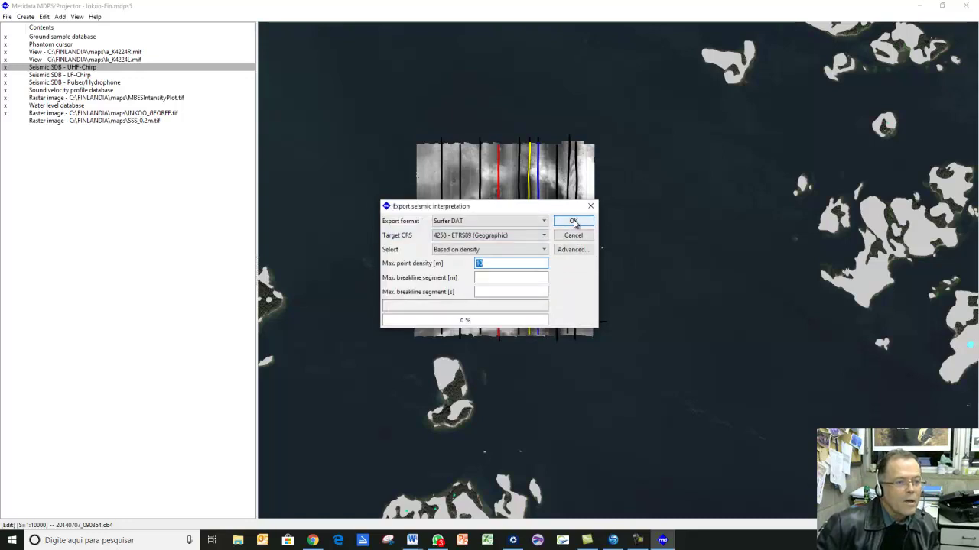
Step: Export the interpretation as Seismic_10.0m.dat into the Inkoo-Finlandia project's Exported folder
{"action": "left_click", "coordinate": [574, 222]}
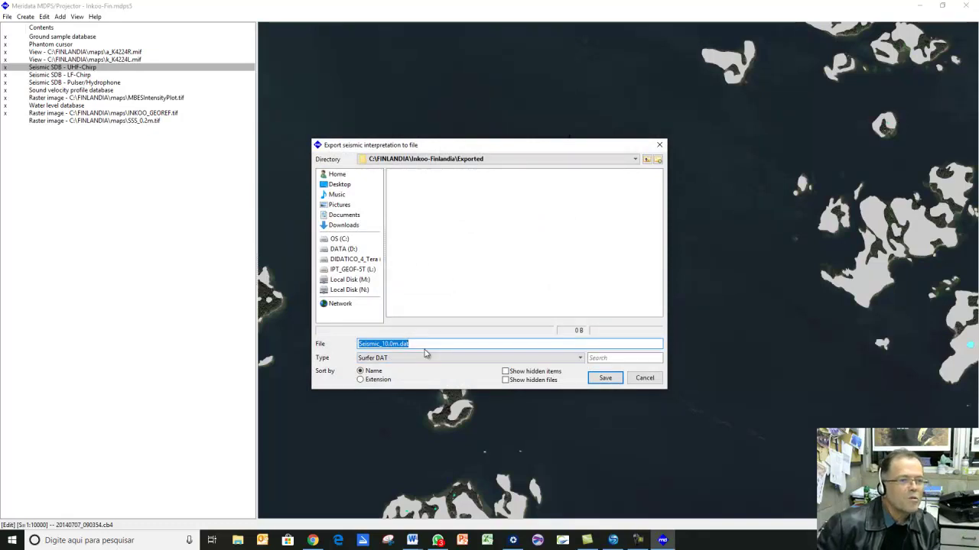
{"action": "left_click", "coordinate": [605, 378]}
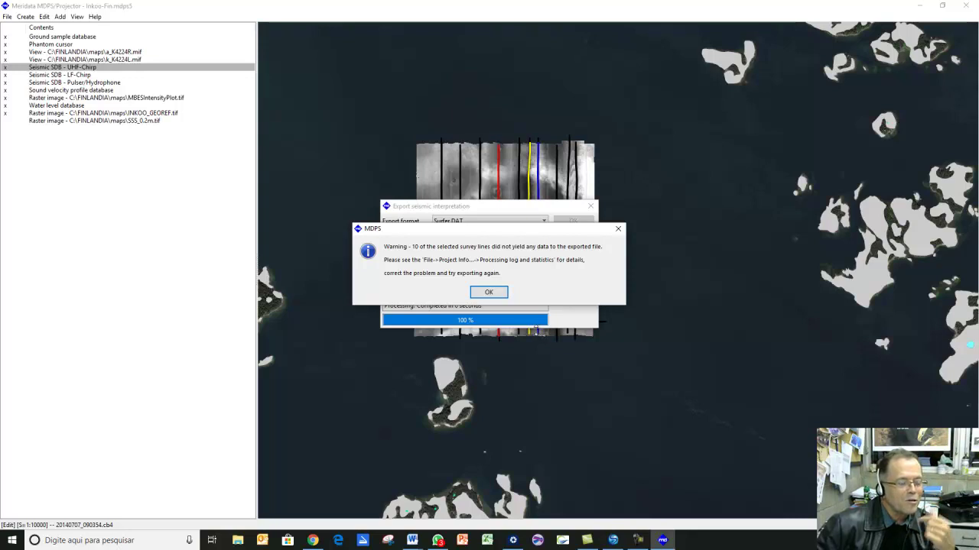
{"action": "left_click", "coordinate": [490, 293]}
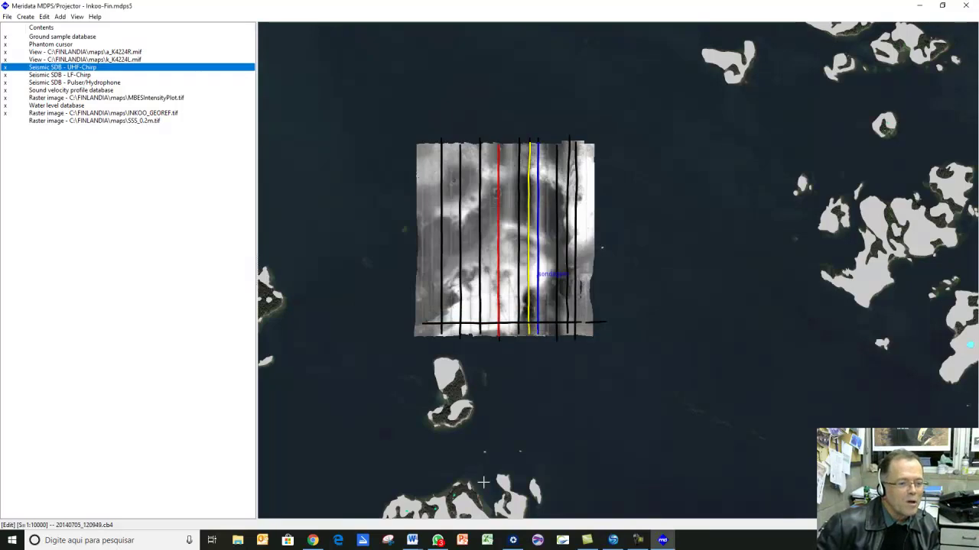
Step: Switch to File Explorer and open Seismic_10.0m.dat from C:\FINLANDIA\Inkoo-Finlandia\Exported in Surfer
{"action": "left_click", "coordinate": [238, 541]}
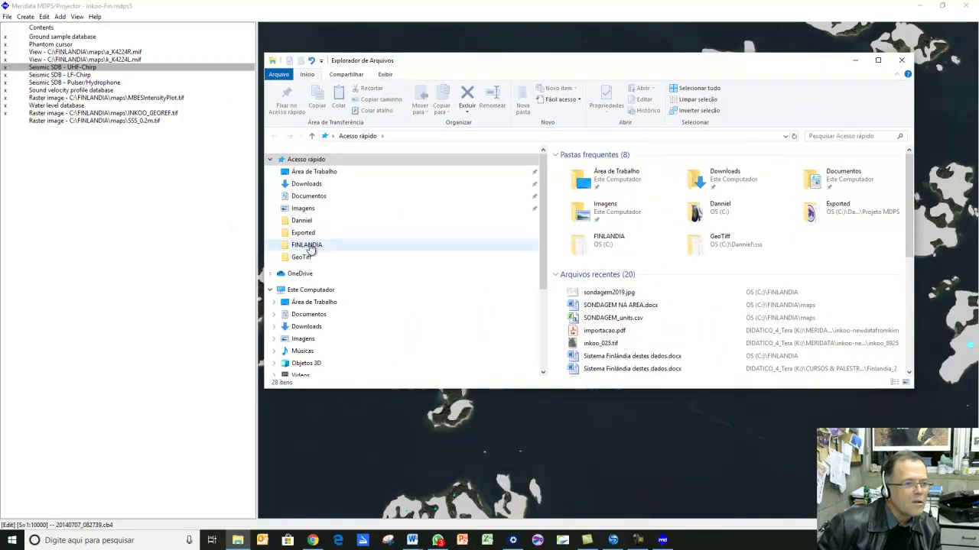
{"action": "left_click", "coordinate": [308, 246]}
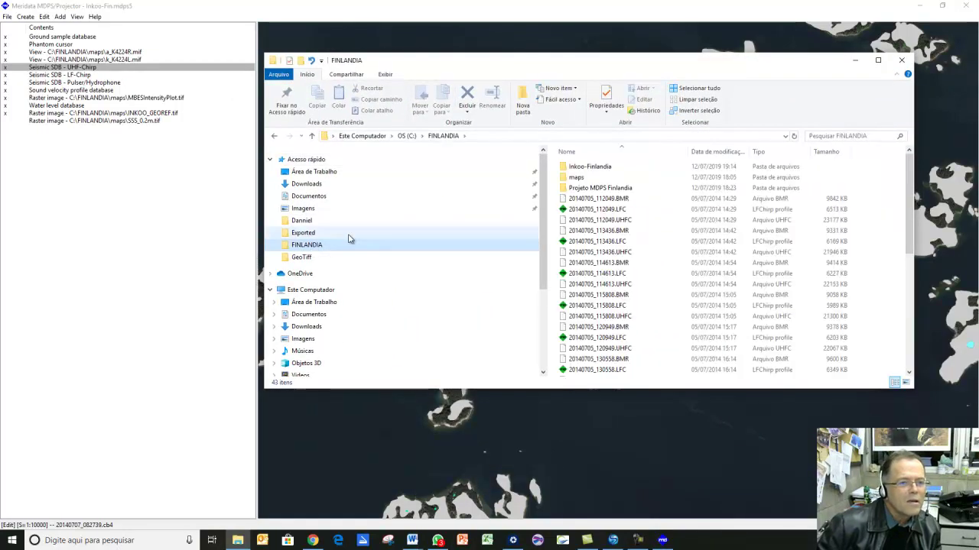
{"action": "double_click", "coordinate": [588, 168]}
{"action": "left_click", "coordinate": [585, 169]}
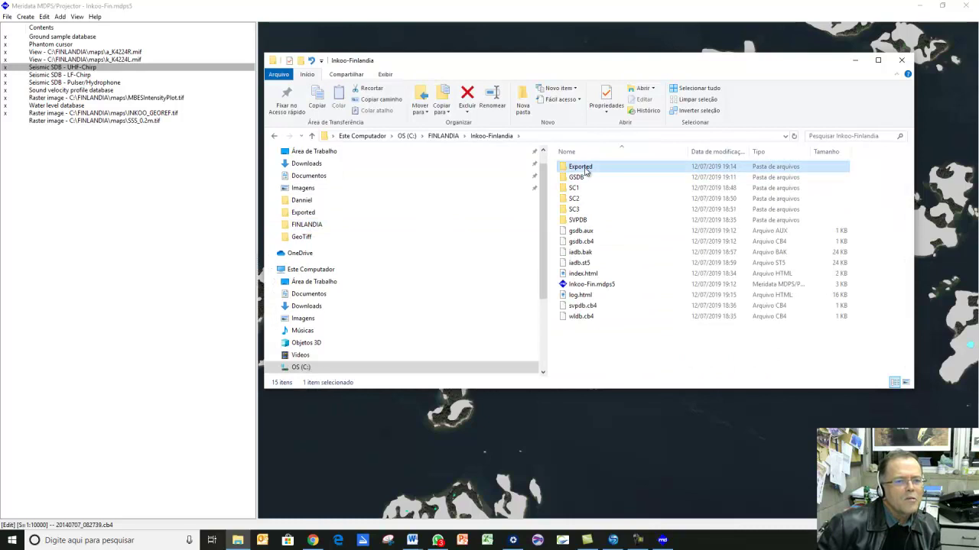
{"action": "double_click", "coordinate": [586, 168]}
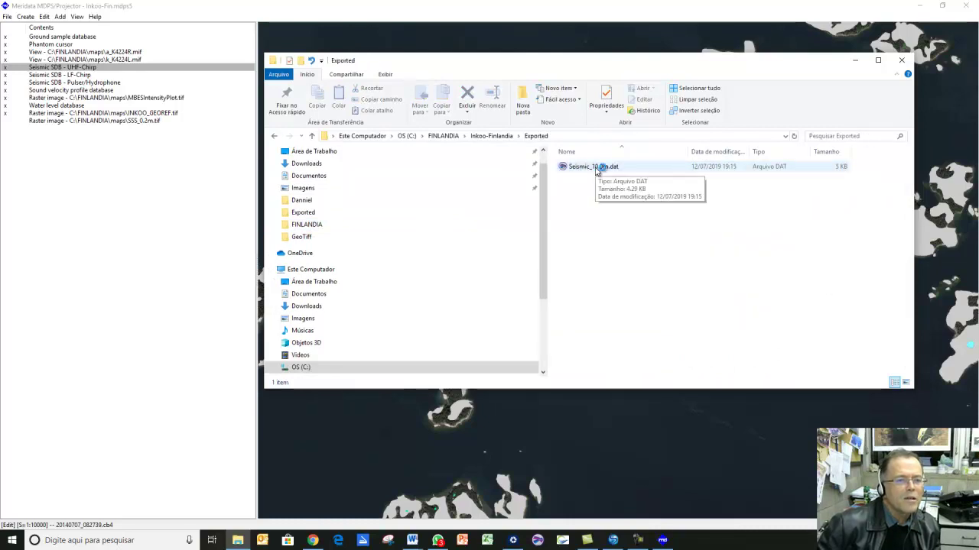
{"action": "double_click", "coordinate": [596, 168]}
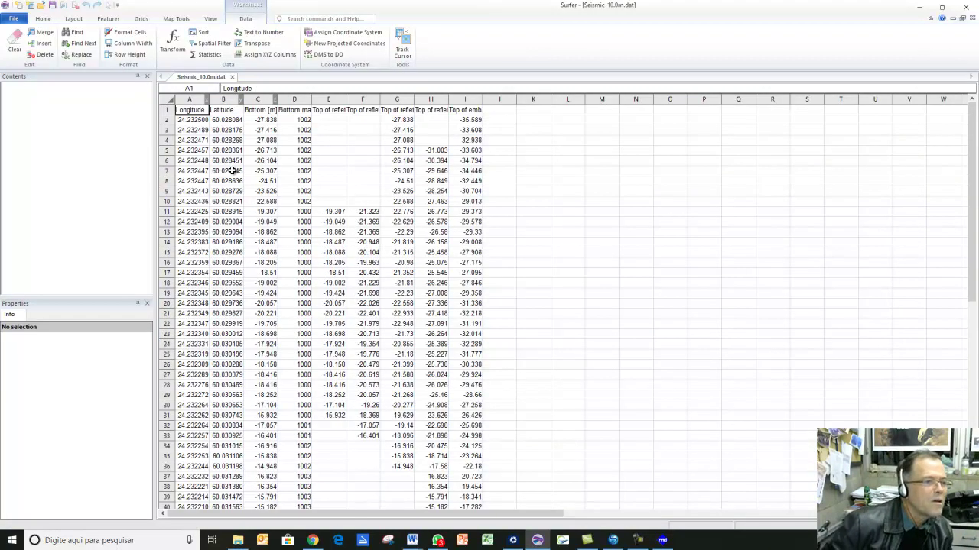
Step: Check the exported coordinate and reflector columns, widening the refletor 03 column, and close the worksheet without saving along with the folder window
{"action": "left_click", "coordinate": [219, 109]}
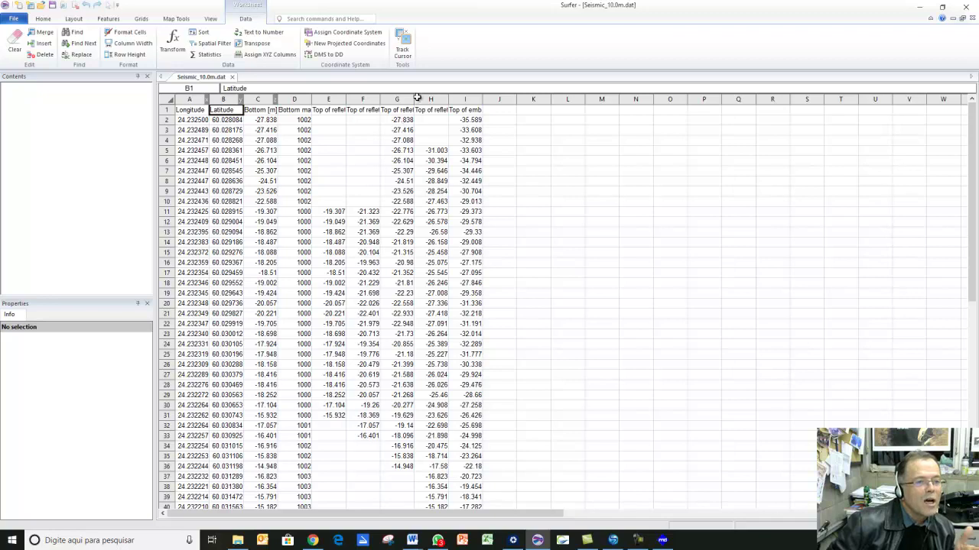
{"action": "left_click_drag", "start_coordinate": [417, 98], "coordinate": [436, 99]}
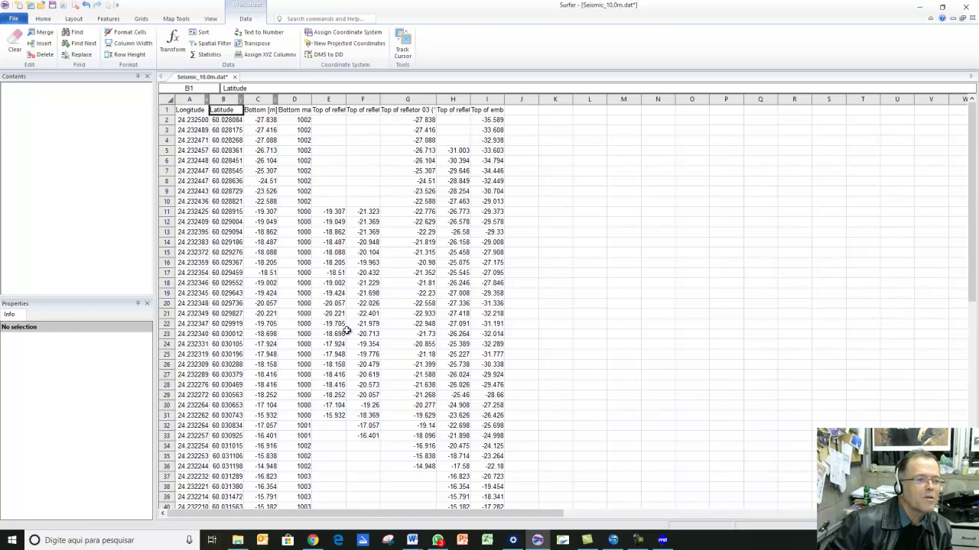
{"action": "left_click", "coordinate": [965, 6]}
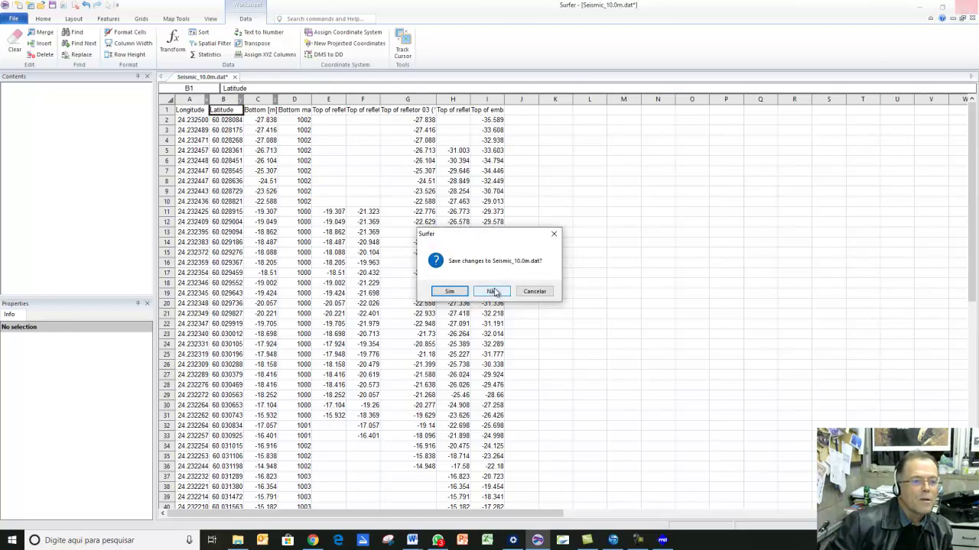
{"action": "left_click", "coordinate": [492, 291]}
{"action": "left_click", "coordinate": [902, 61]}
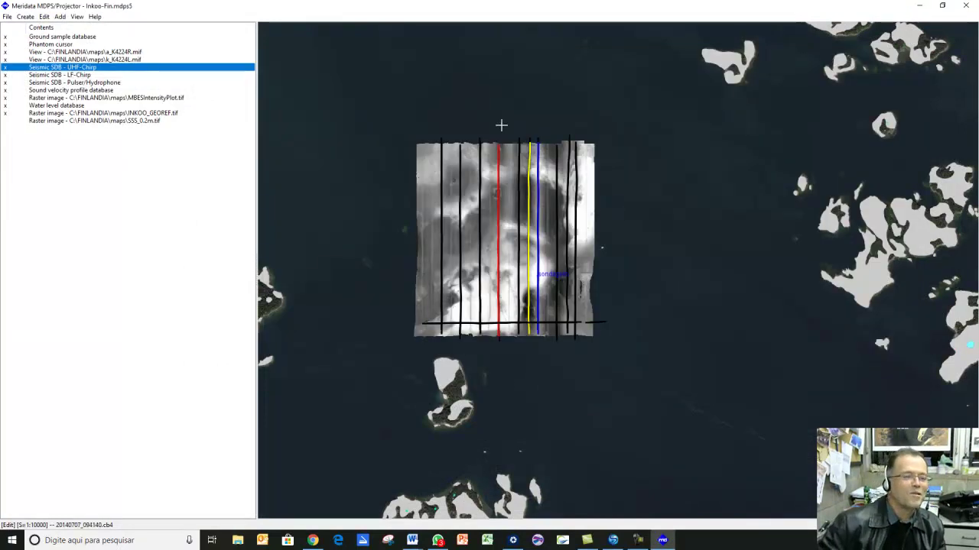
{"action": "scroll", "coordinate": [498, 125], "scroll_direction": "up", "scroll_amount": 1}
{"action": "scroll", "coordinate": [498, 124], "scroll_direction": "down", "scroll_amount": 1}
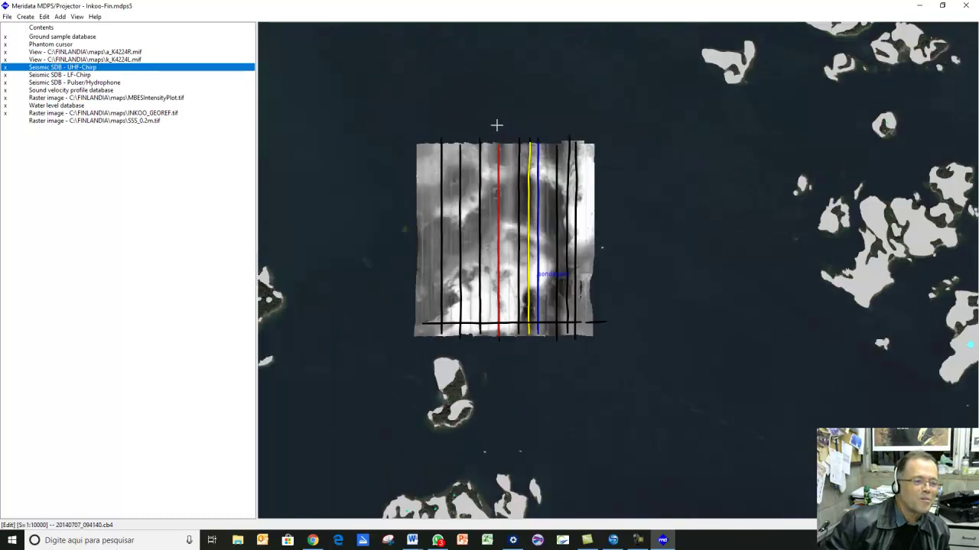